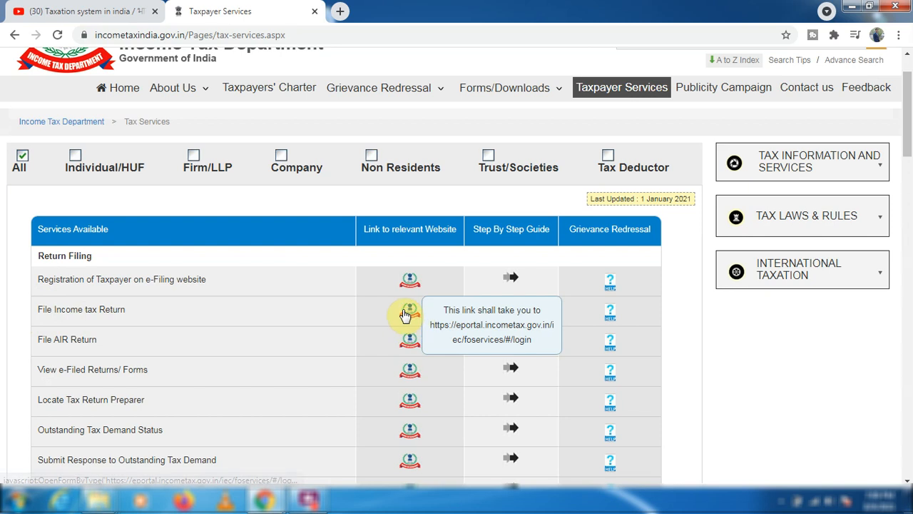
# Open the File Income Tax Return service and start a return for assessment year 2021-22 (Current A.Y.).
pyautogui.click(408, 313)
pyautogui.click(416, 334)
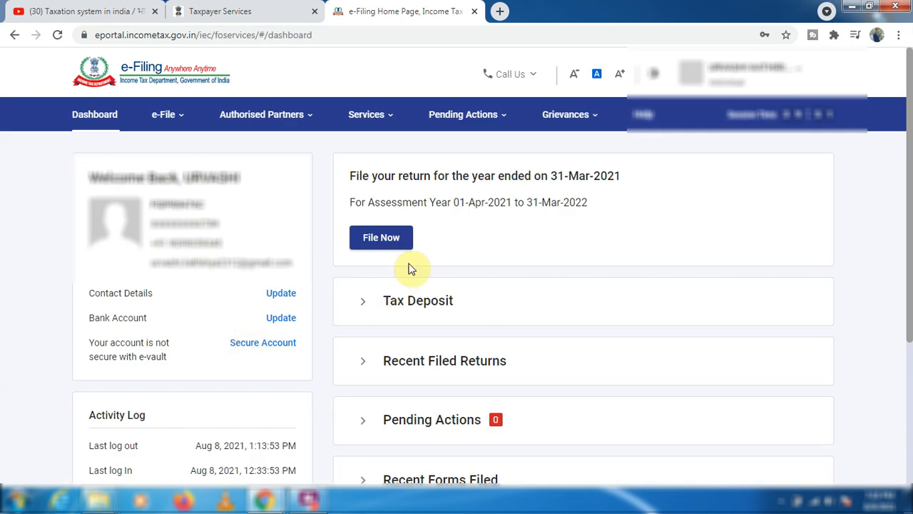
pyautogui.click(382, 244)
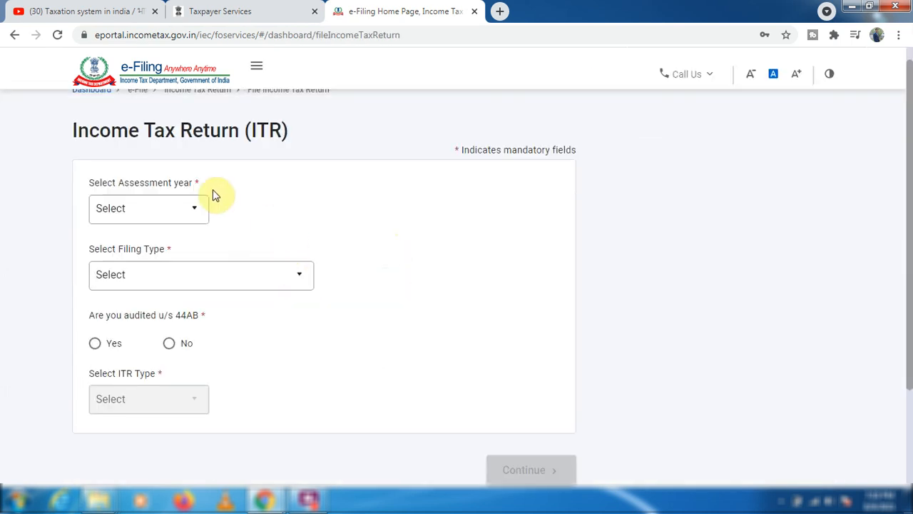
pyautogui.click(169, 212)
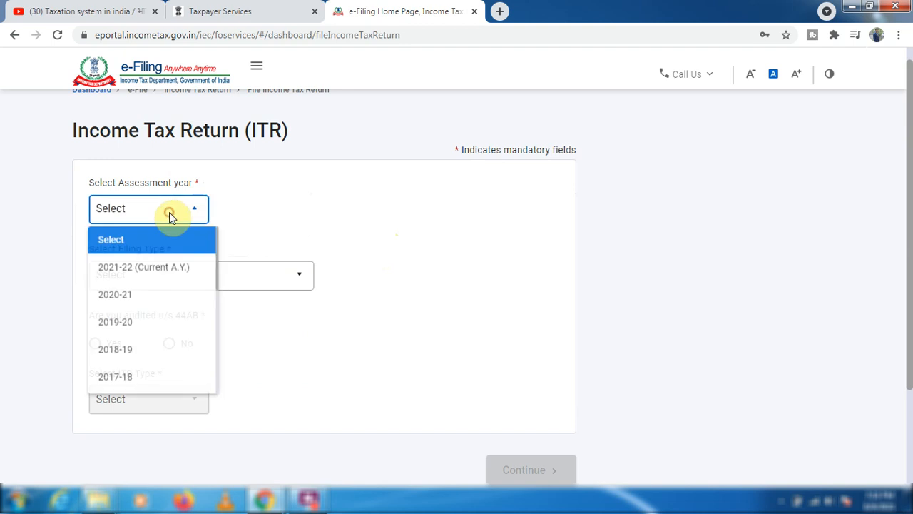
pyautogui.click(137, 277)
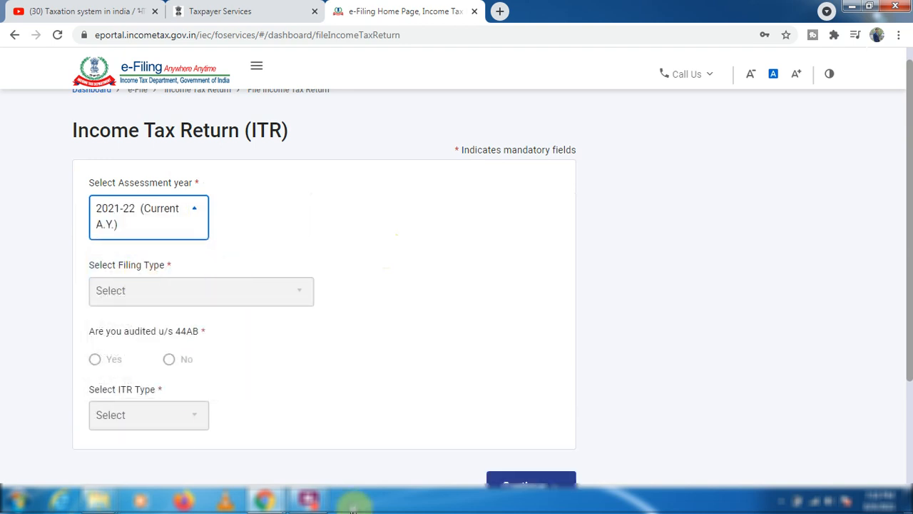
pyautogui.click(531, 484)
# Choose the offline filing mode with filing type 139(1) - Original Return and ITR type ITR-3, and proceed.
pyautogui.click(114, 273)
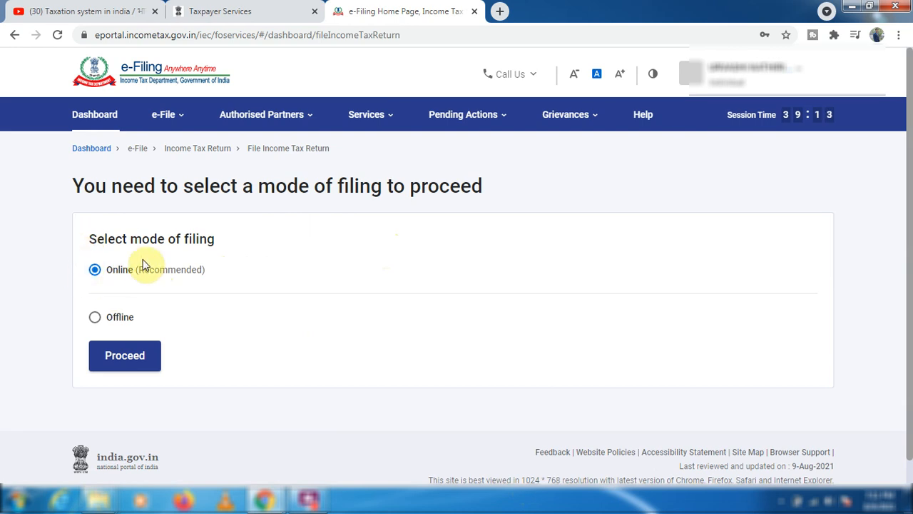
pyautogui.click(96, 319)
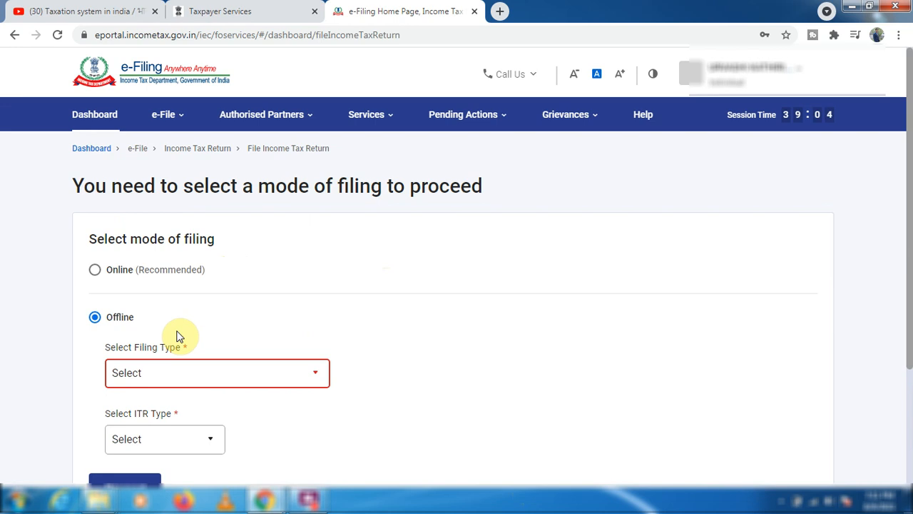
pyautogui.scroll(-1, 178, 337)
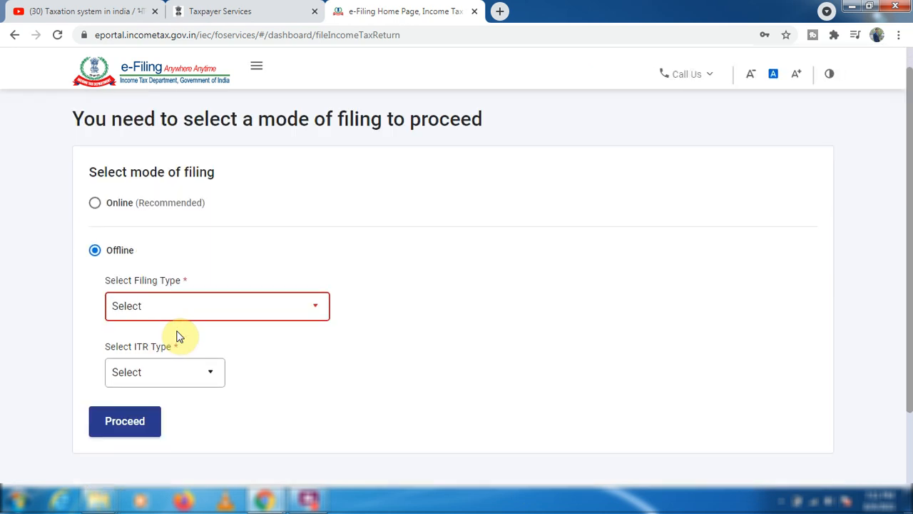
pyautogui.click(178, 310)
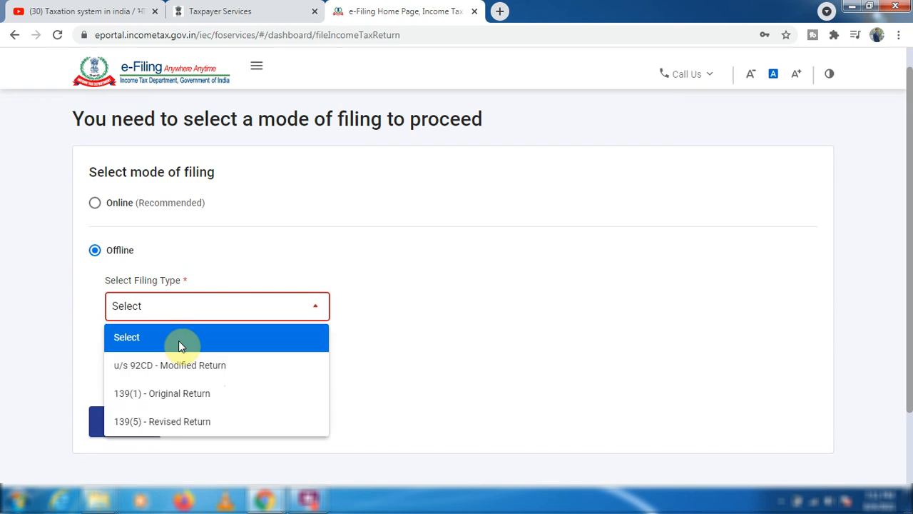
pyautogui.click(179, 401)
pyautogui.click(149, 381)
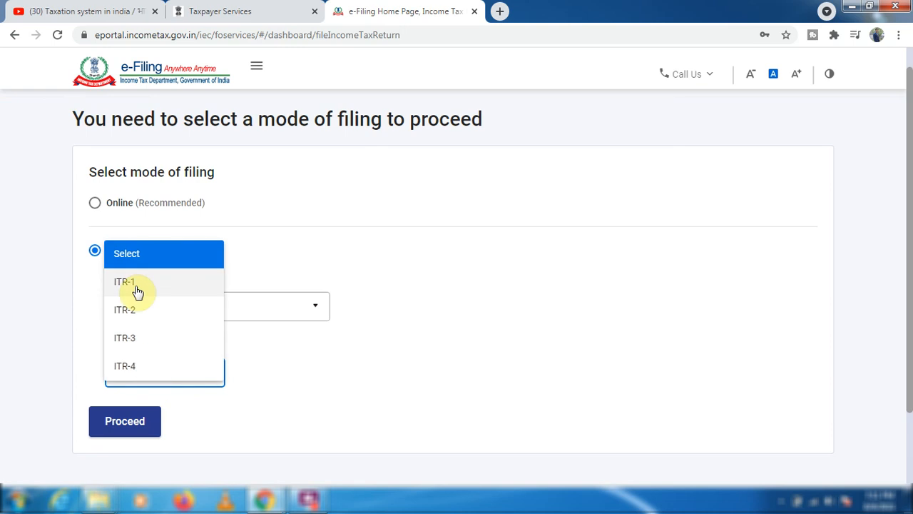
pyautogui.click(148, 346)
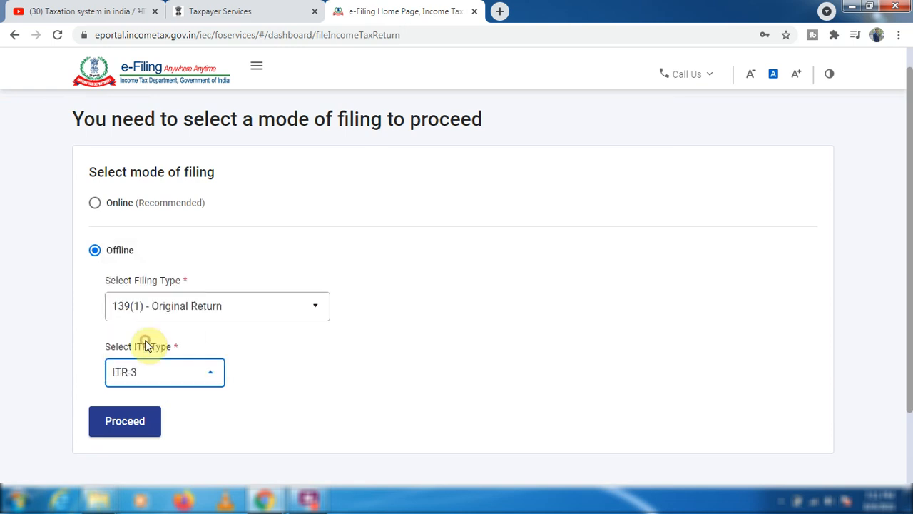
pyautogui.click(126, 420)
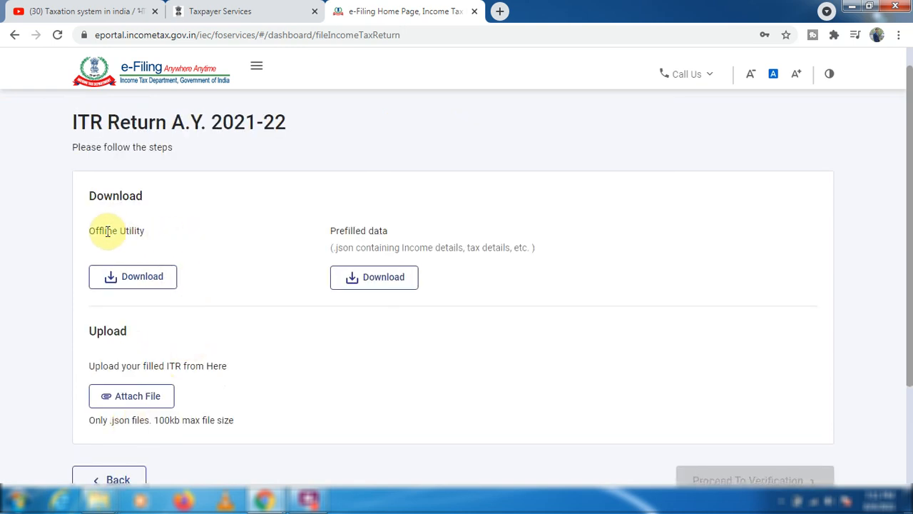
# Download the offline utility and extract the ITDe-Filing Setup 1.0.7 archive in the ITR3_UTILITY folder.
pyautogui.click(126, 288)
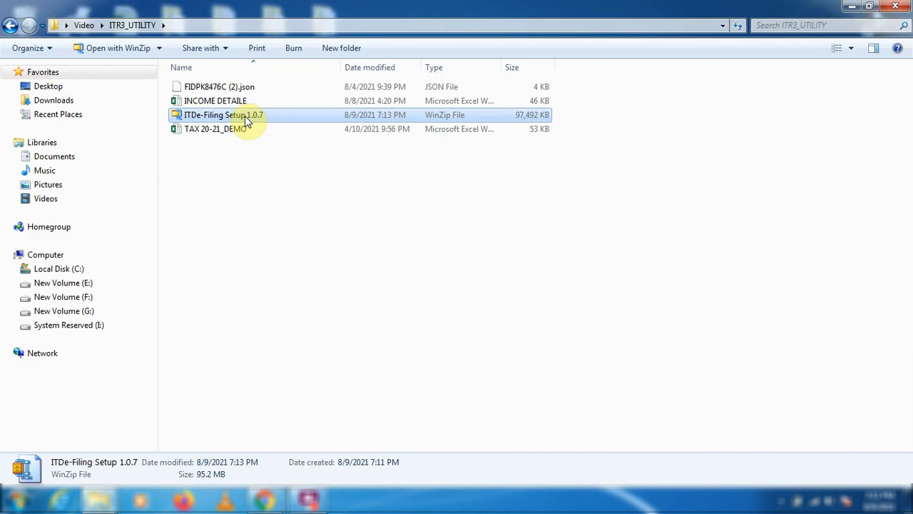
pyautogui.rightClick(246, 121)
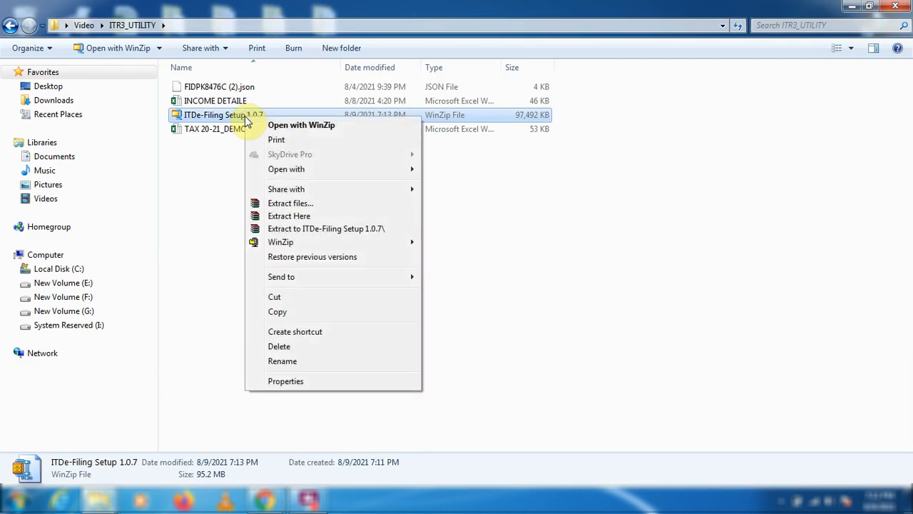
pyautogui.click(289, 216)
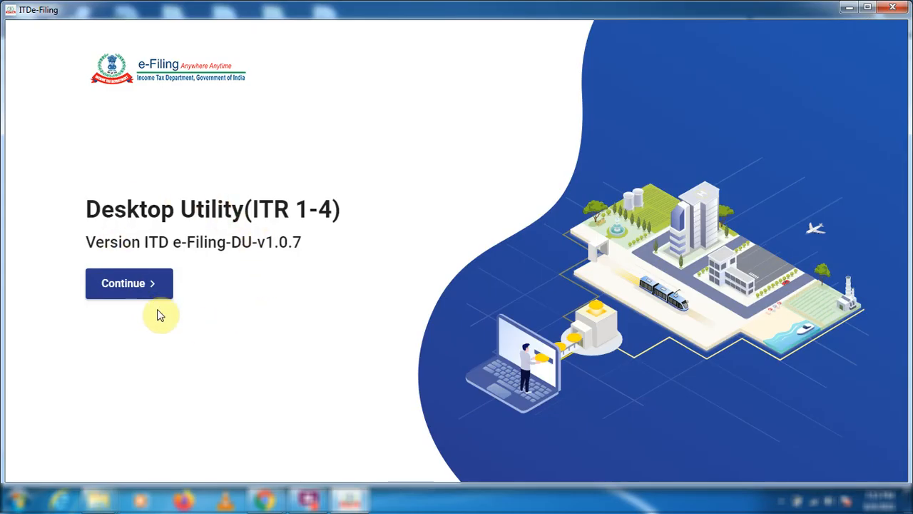
# Start filing the A.Y. 2021-22 return in the ITDe-Filing desktop utility and download the prefilled data from the e-Filing portal.
pyautogui.click(148, 293)
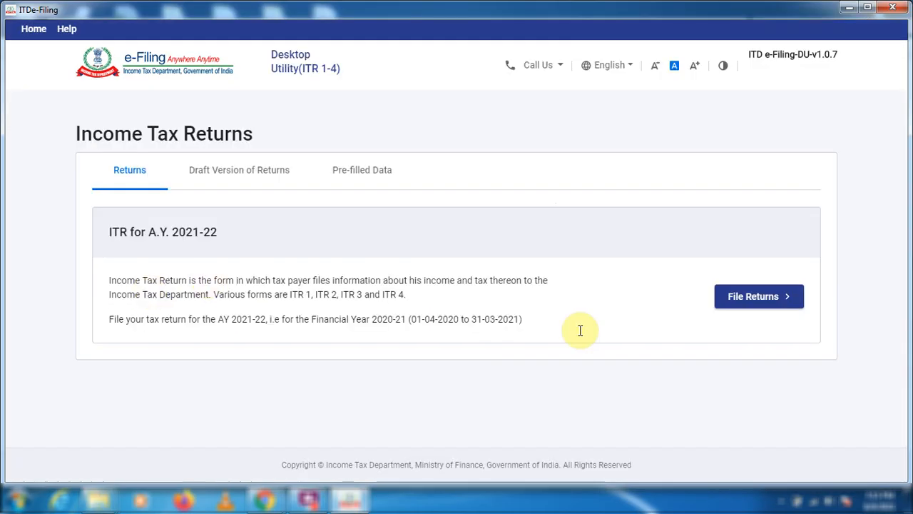
pyautogui.click(670, 301)
pyautogui.click(136, 305)
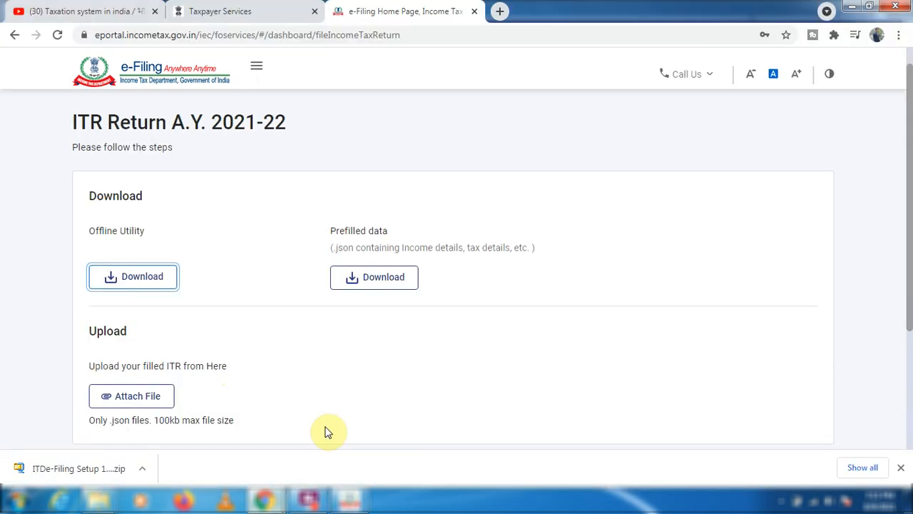
pyautogui.click(361, 284)
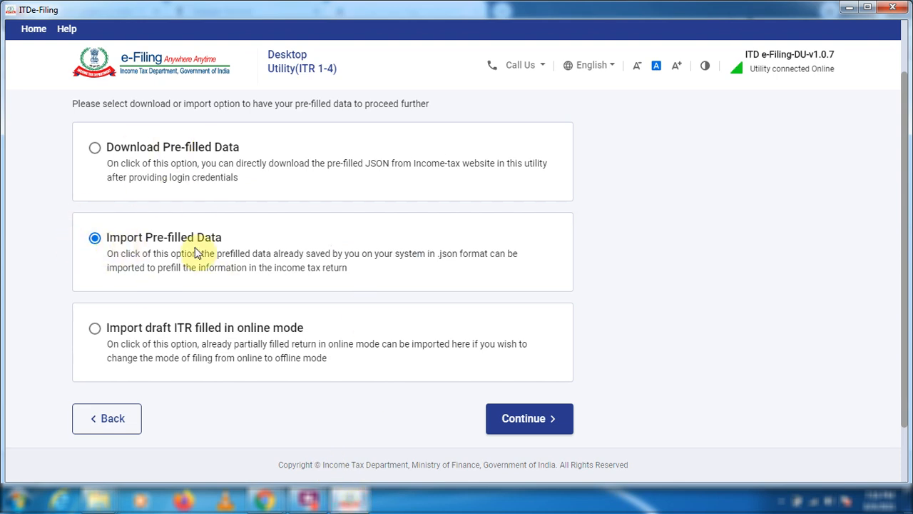
# Continue with Import Pre-filled Data in the desktop utility and submit the taxpayer's PAN for assessment year 2021-22.
pyautogui.click(505, 427)
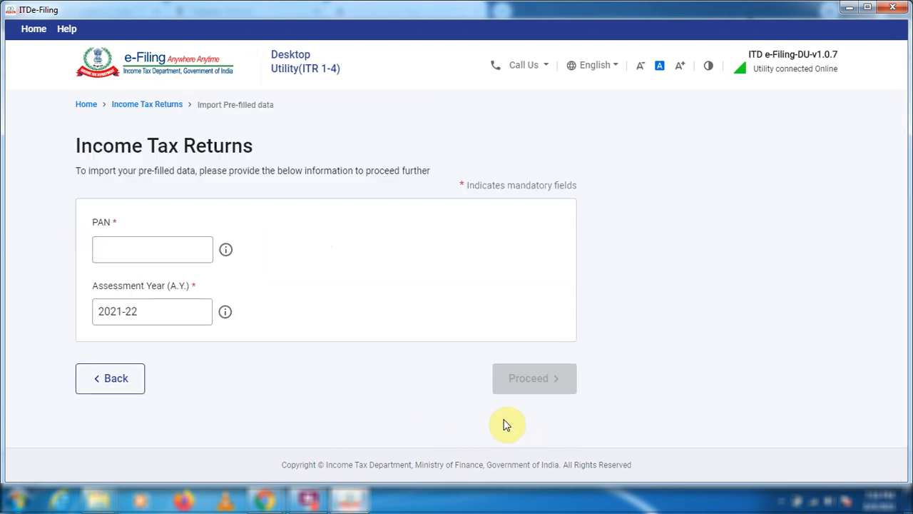
pyautogui.click(167, 251)
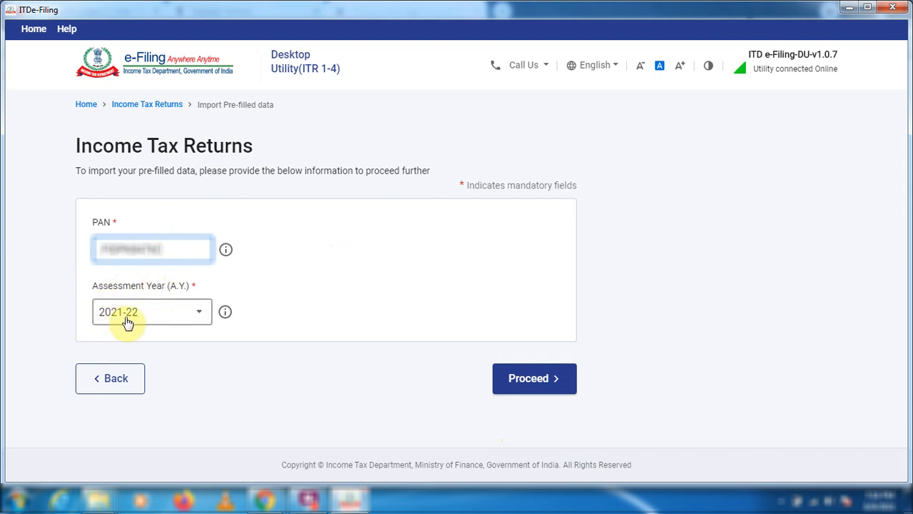
pyautogui.click(515, 376)
pyautogui.click(591, 315)
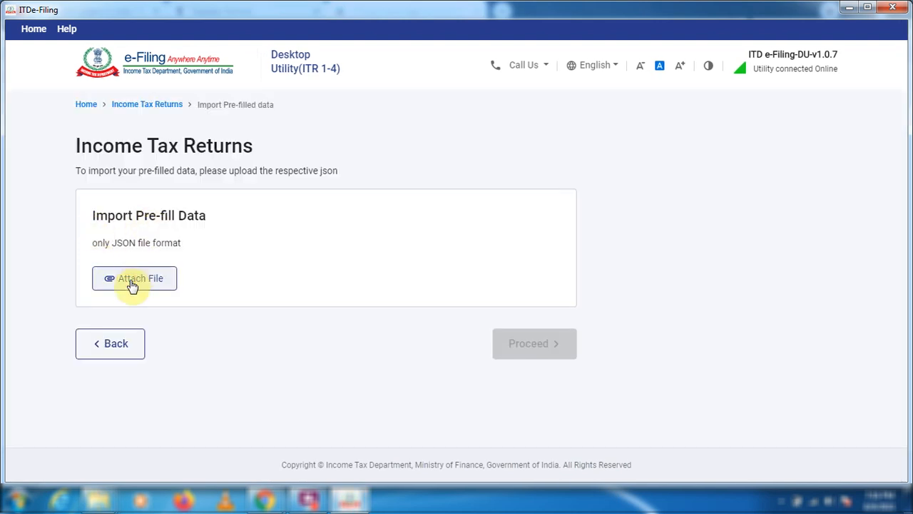
# Attach the newest prefilled-data JSON file from the ITR3_UTILITY folder and proceed with the import.
pyautogui.click(131, 283)
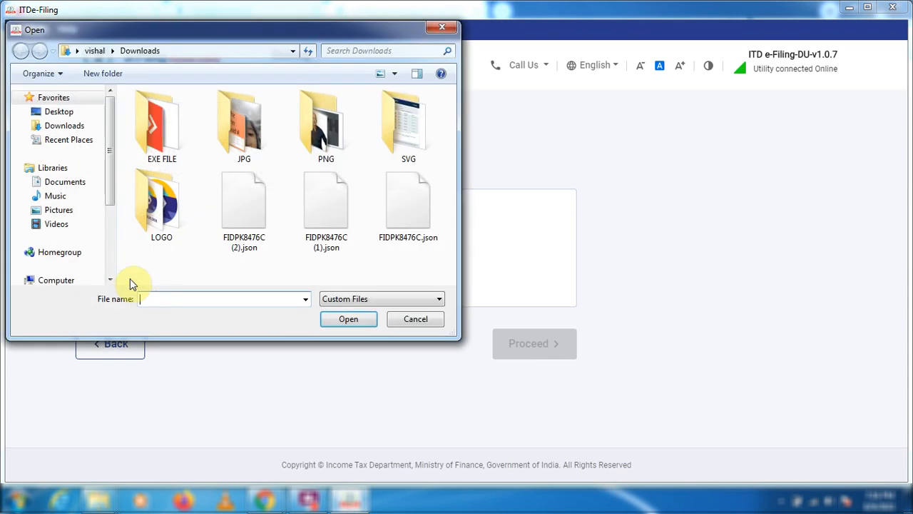
pyautogui.click(176, 128)
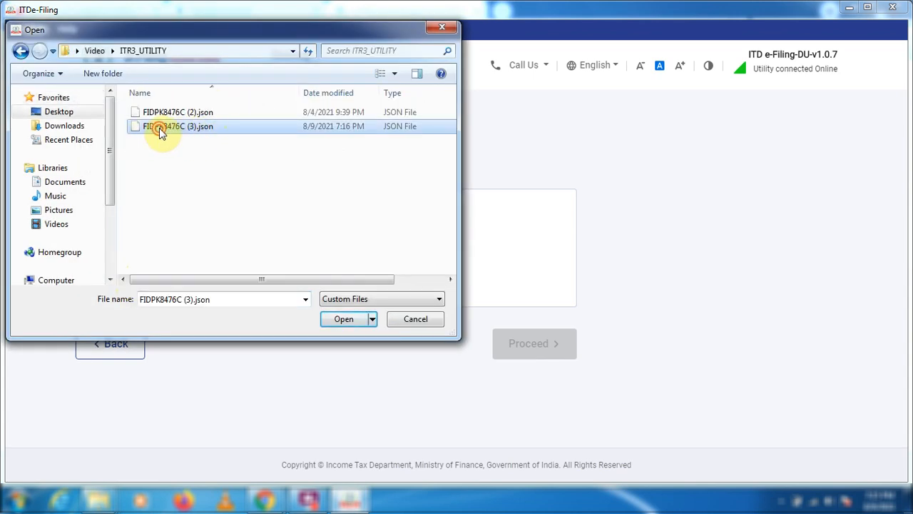
pyautogui.doubleClick(159, 128)
pyautogui.click(558, 368)
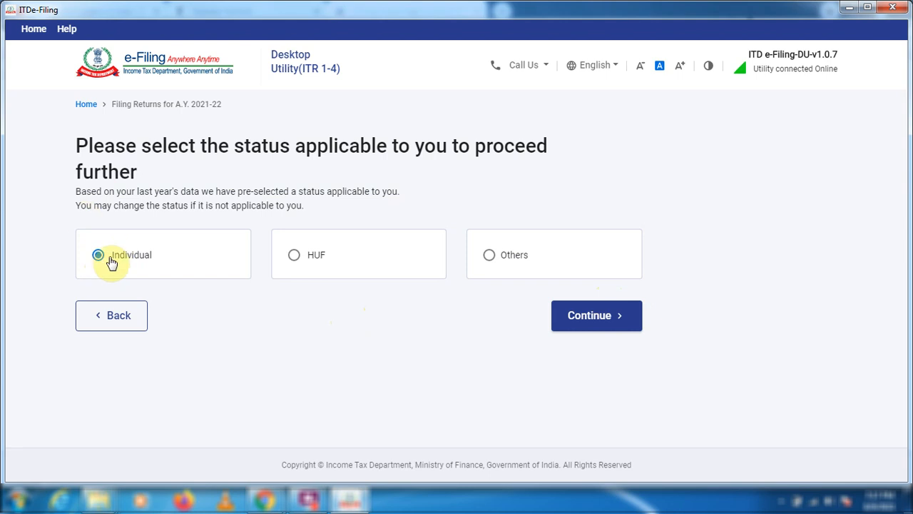
# Continue with the Individual status and proceed with the ITR - 3 form.
pyautogui.click(592, 320)
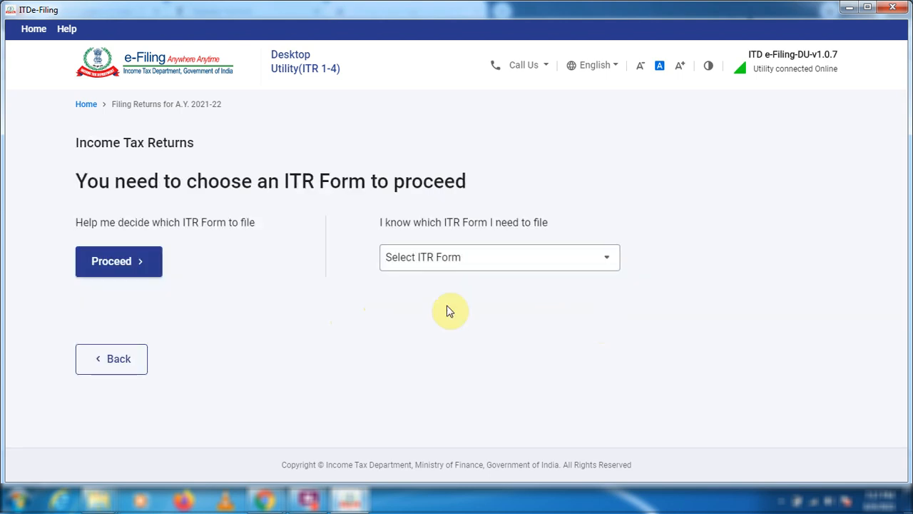
pyautogui.click(512, 259)
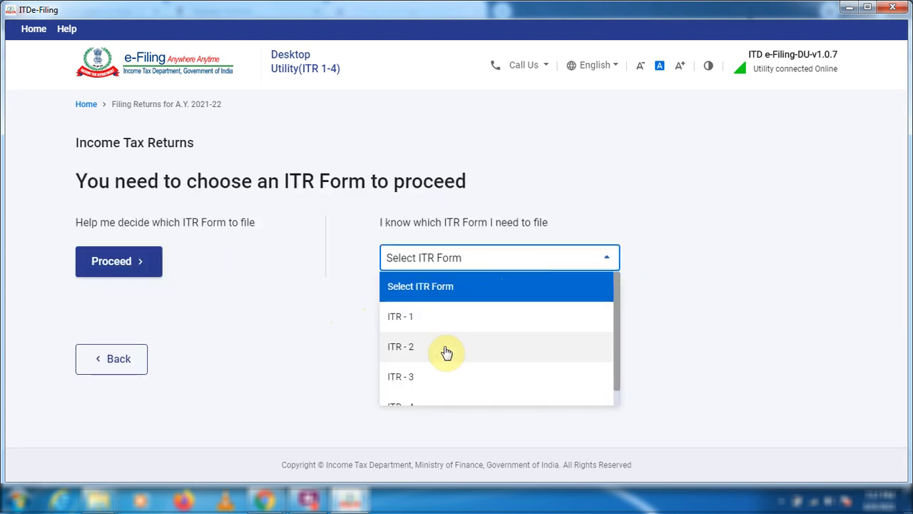
pyautogui.click(428, 386)
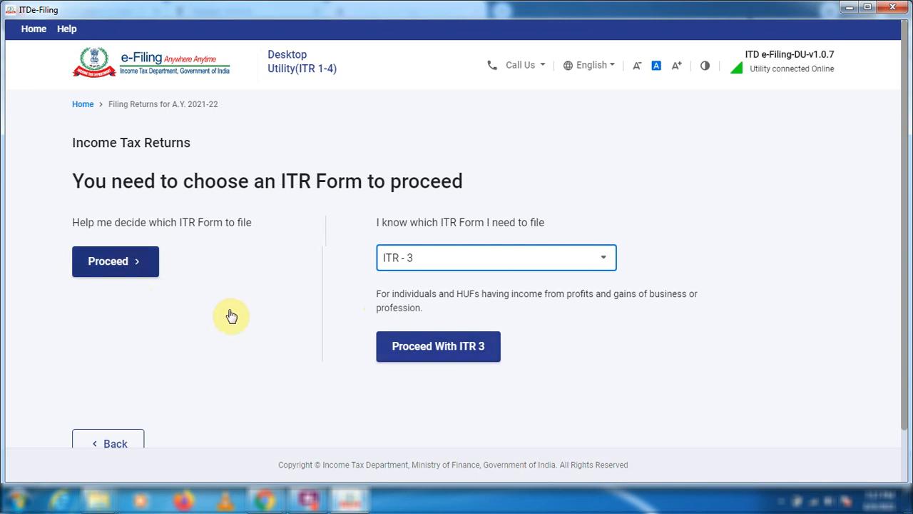
pyautogui.click(423, 357)
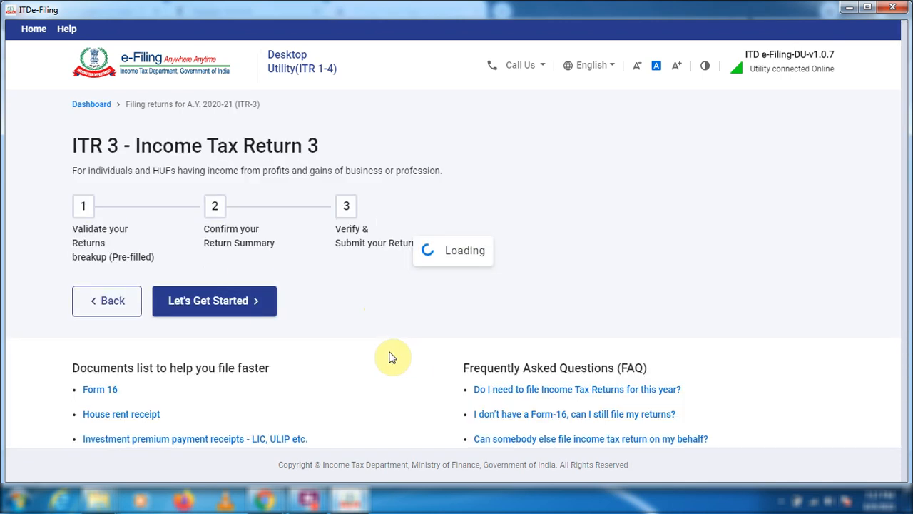
# Get started with the ITR-3 return and choose "Taxable income is more than basic exemption limit" as the filing reason.
pyautogui.scroll(-2, 321, 332)
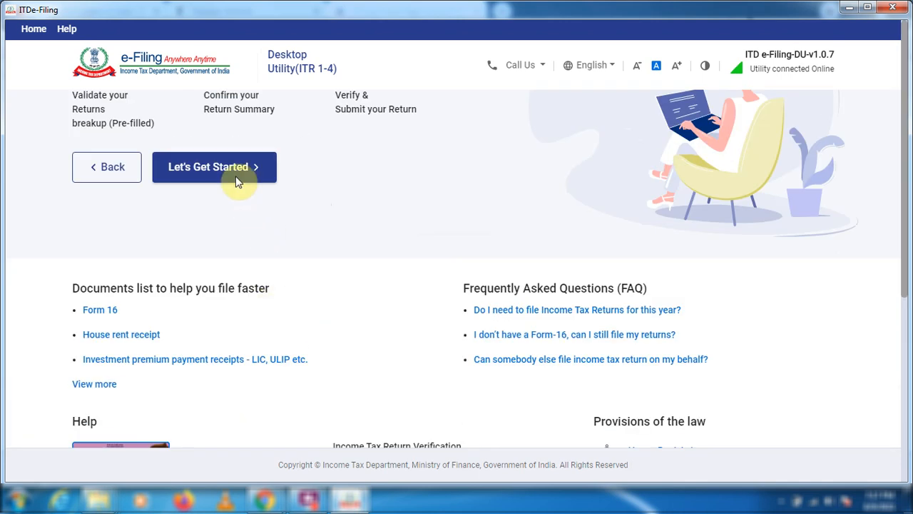
pyautogui.click(237, 181)
pyautogui.scroll(-1, 269, 268)
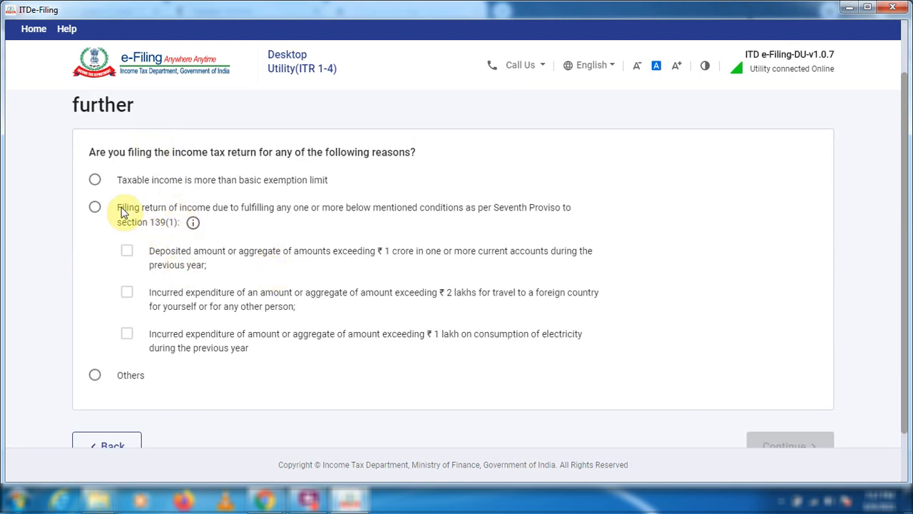
pyautogui.click(95, 183)
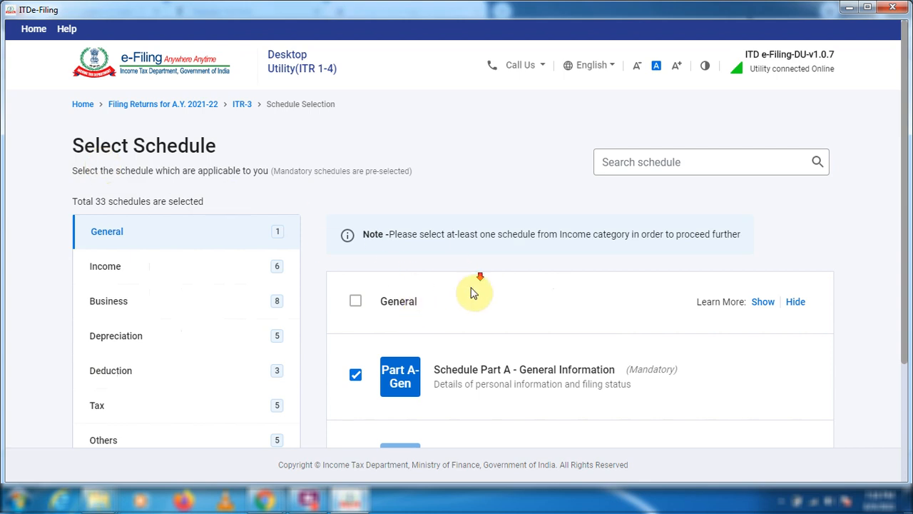
# In the Income schedules, include Schedule House Property and exclude the Schedule 115AD(1)(iii) provision.
pyautogui.scroll(-2, 471, 293)
pyautogui.scroll(1, 473, 293)
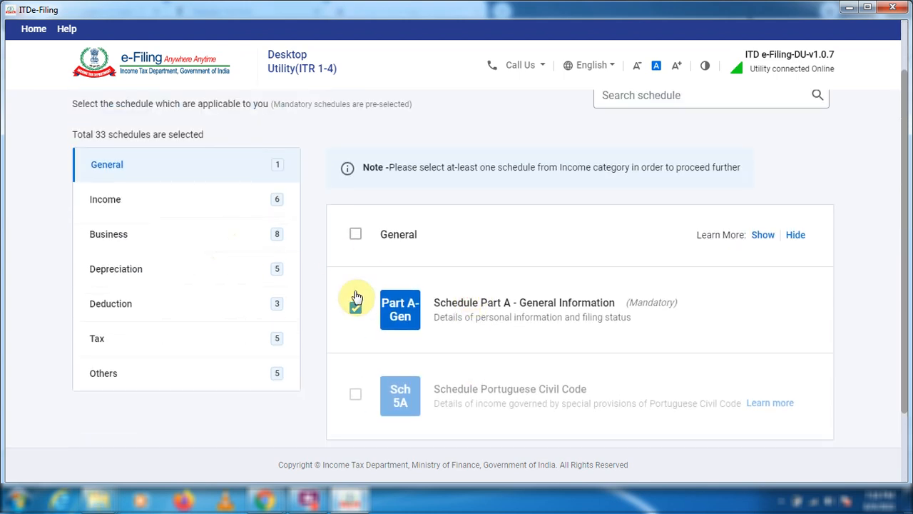
pyautogui.click(134, 211)
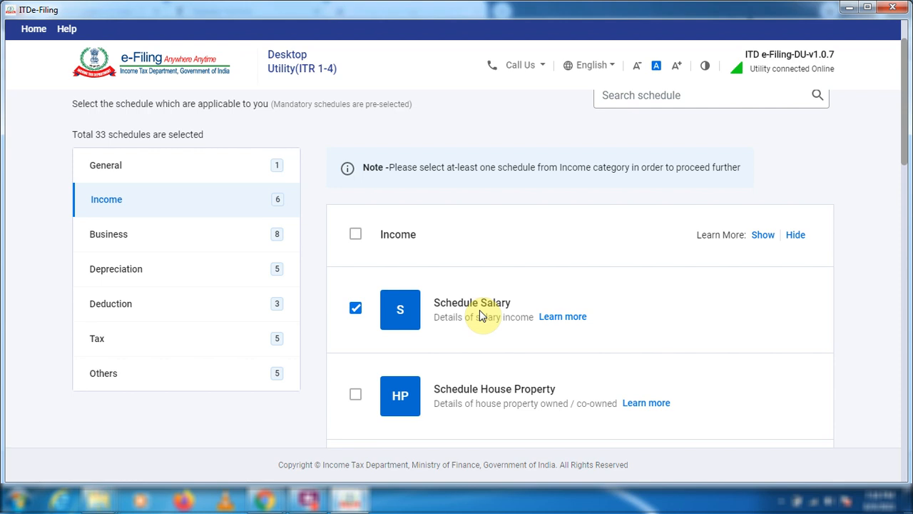
pyautogui.scroll(-1, 479, 310)
pyautogui.click(355, 327)
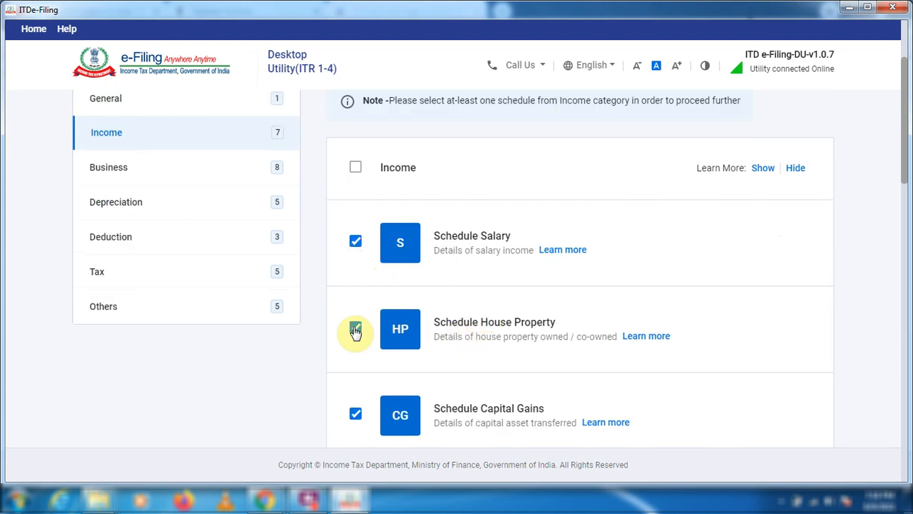
pyautogui.scroll(-3, 499, 331)
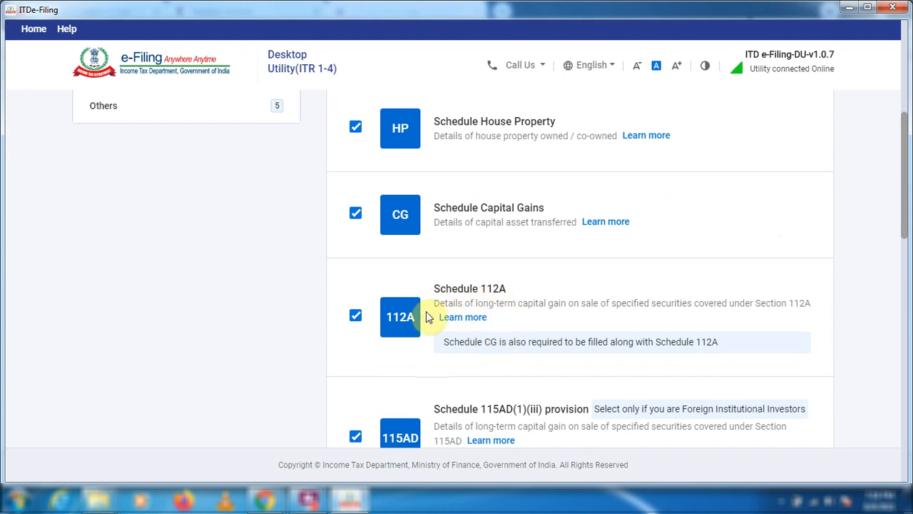
pyautogui.scroll(-2, 439, 326)
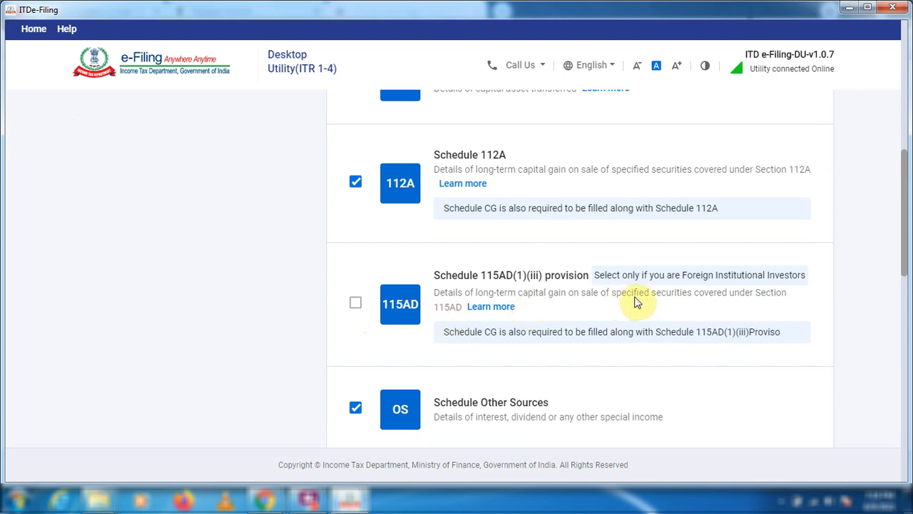
# Answer No to having income taxable at special rates under Schedule Income Taxable At Special Rates, excluding that schedule.
pyautogui.scroll(-2, 440, 264)
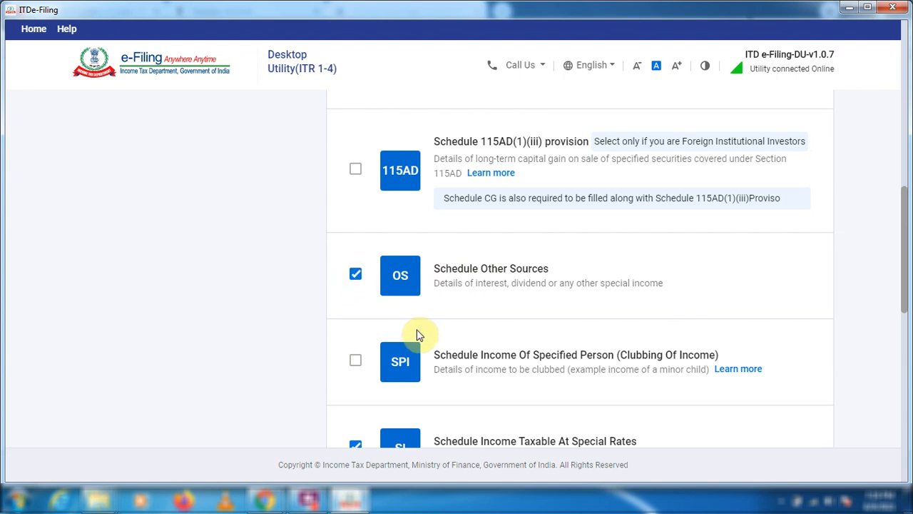
pyautogui.scroll(-1, 421, 335)
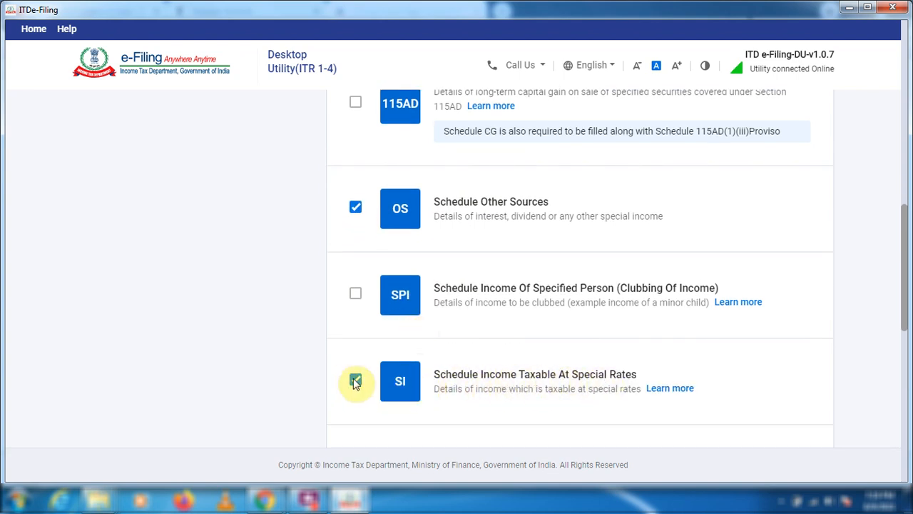
pyautogui.click(668, 388)
pyautogui.scroll(-2, 467, 278)
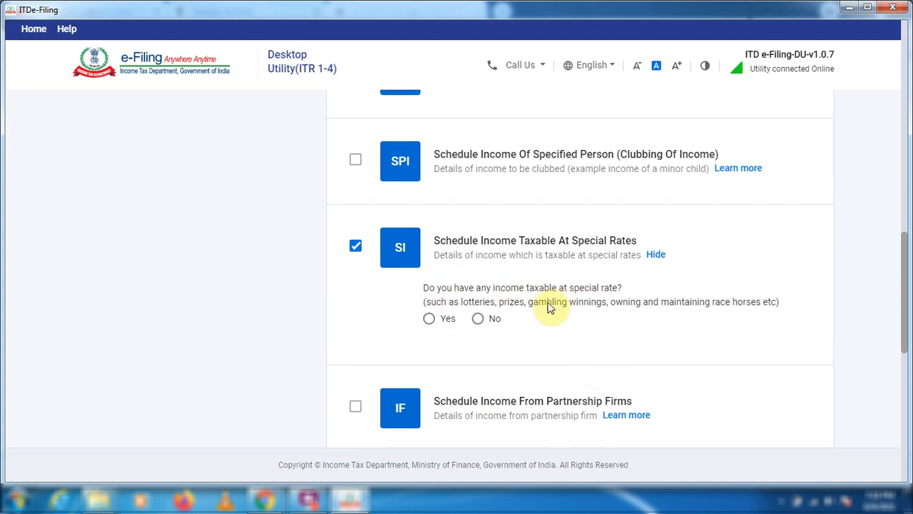
pyautogui.click(478, 318)
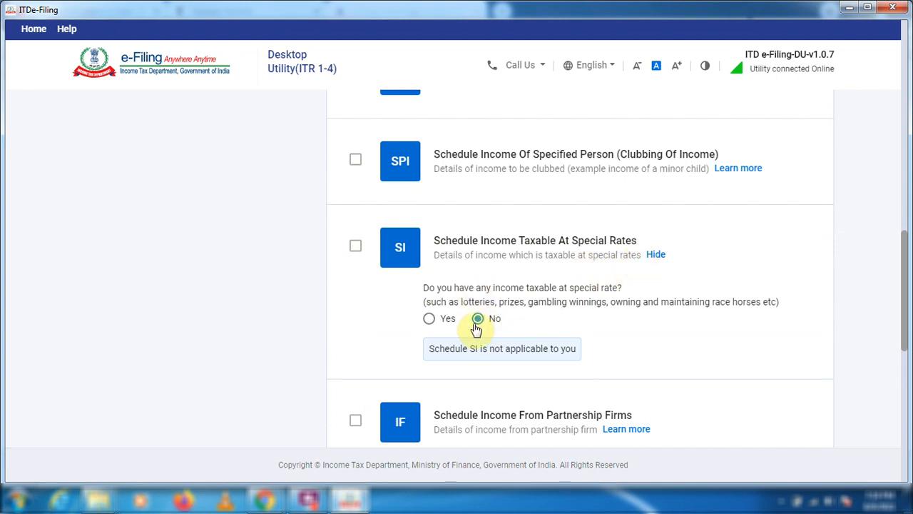
# Leave the remaining Income schedules as they are and answer No to owning a business under Schedule Nature Of Business.
pyautogui.scroll(-2, 484, 253)
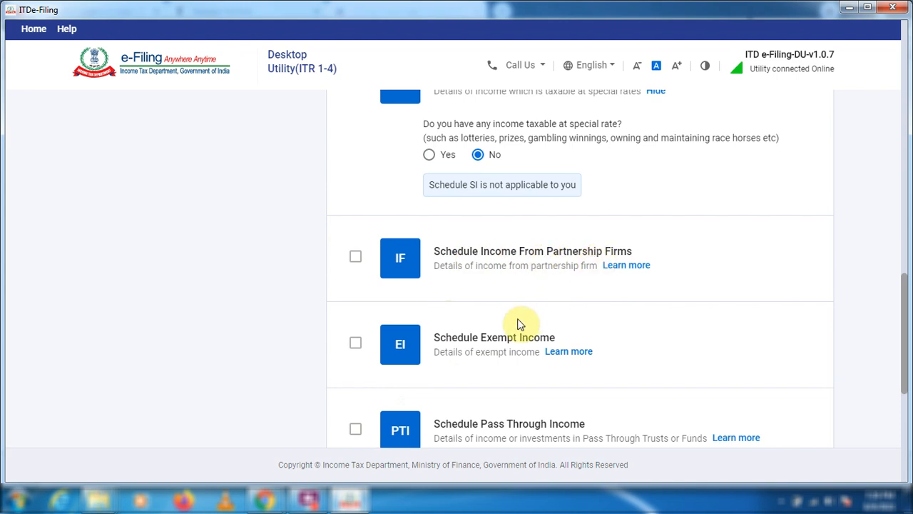
pyautogui.scroll(-1, 521, 321)
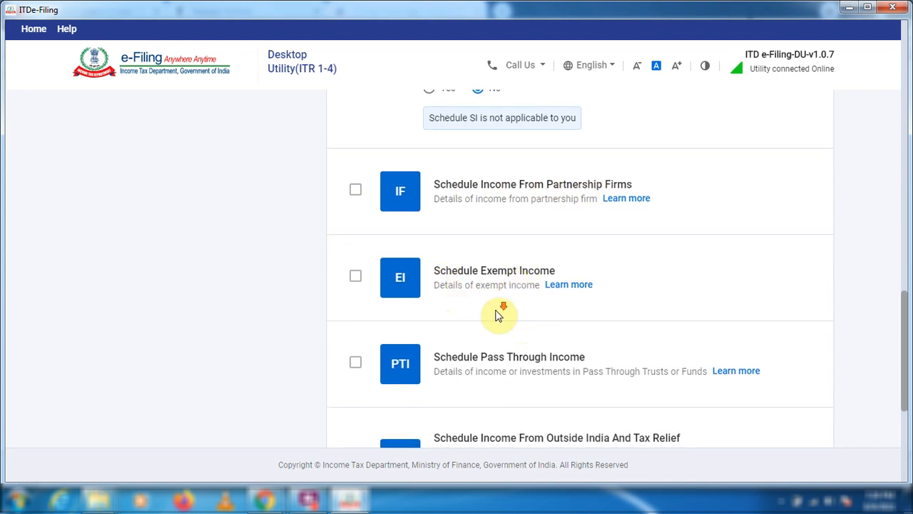
pyautogui.scroll(-2, 499, 310)
pyautogui.scroll(-2, 464, 369)
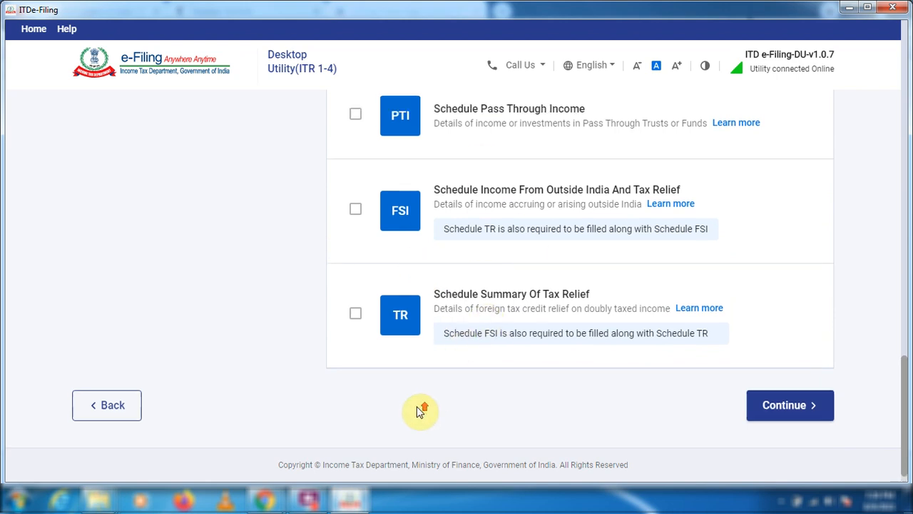
pyautogui.click(122, 275)
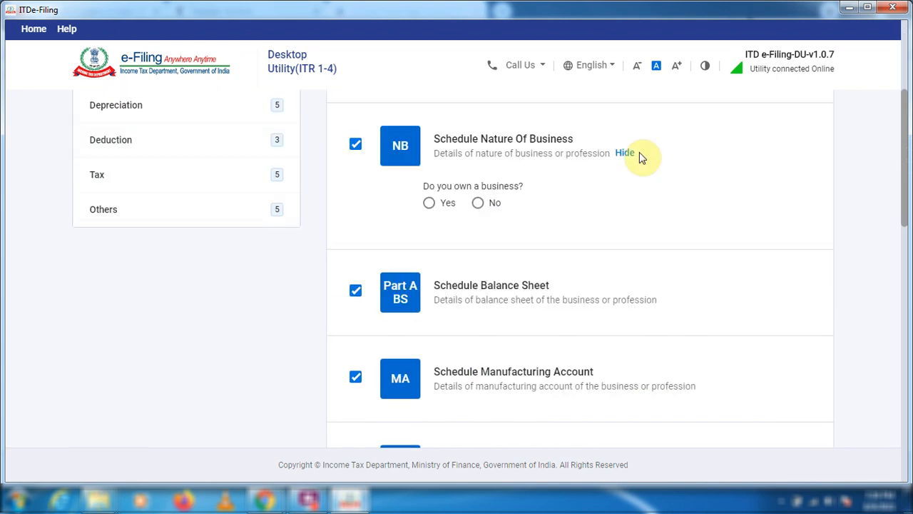
pyautogui.click(478, 203)
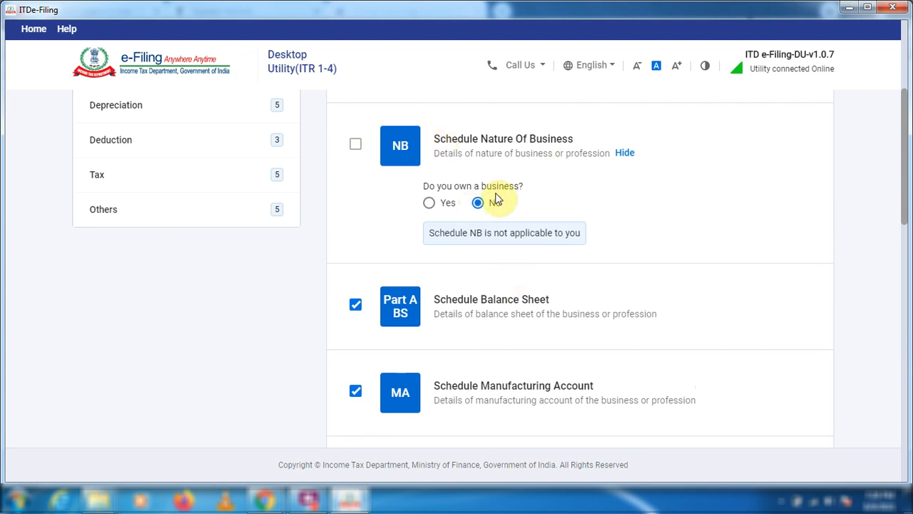
# In the Business schedules, exclude Schedule Other Information For Business and Schedule TPSA [Tax On Secondary Adjustment].
pyautogui.scroll(-2, 496, 199)
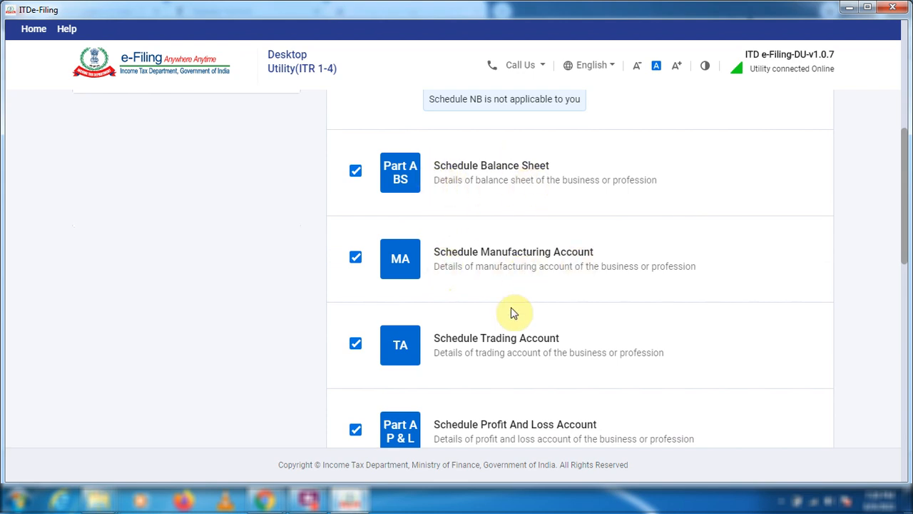
pyautogui.scroll(-1, 511, 313)
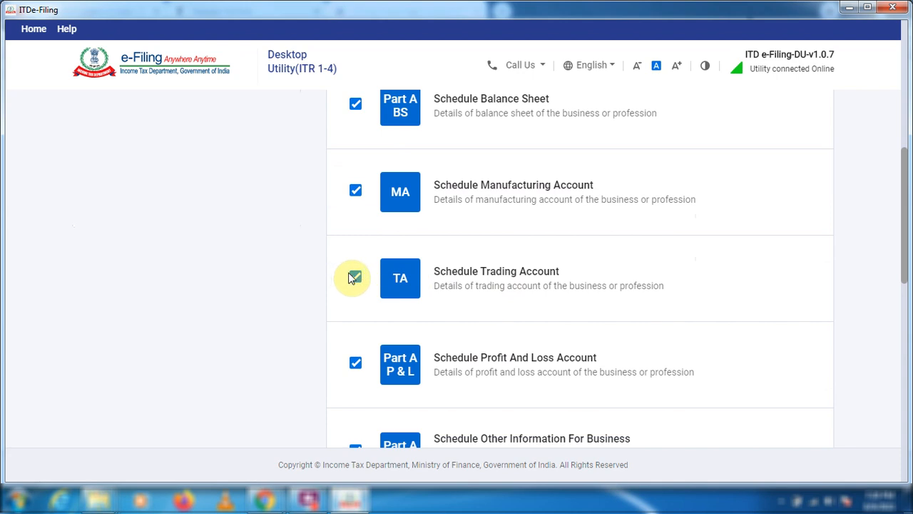
pyautogui.scroll(-1, 455, 327)
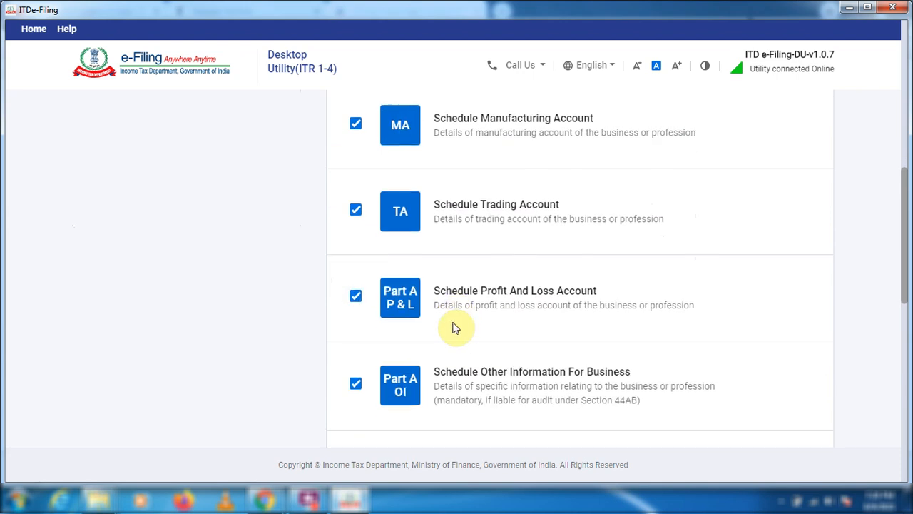
pyautogui.scroll(1, 356, 285)
pyautogui.scroll(-2, 471, 321)
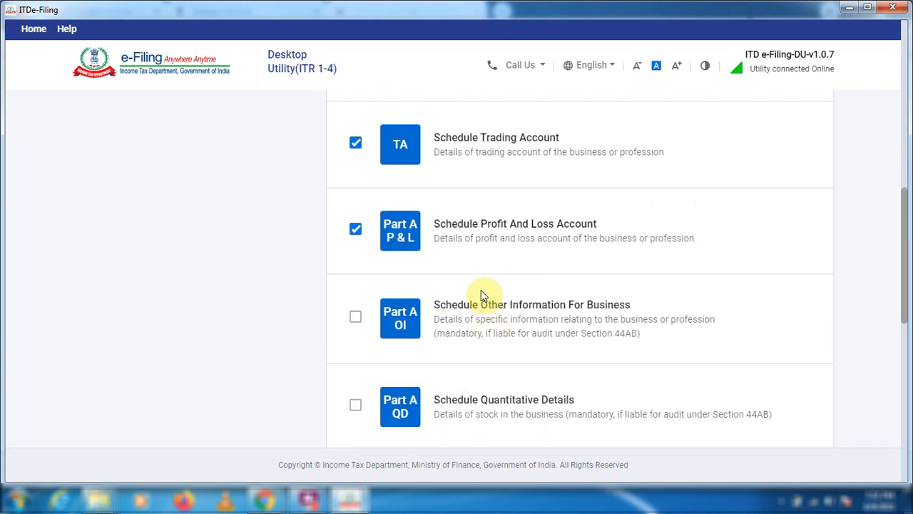
pyautogui.scroll(-3, 479, 358)
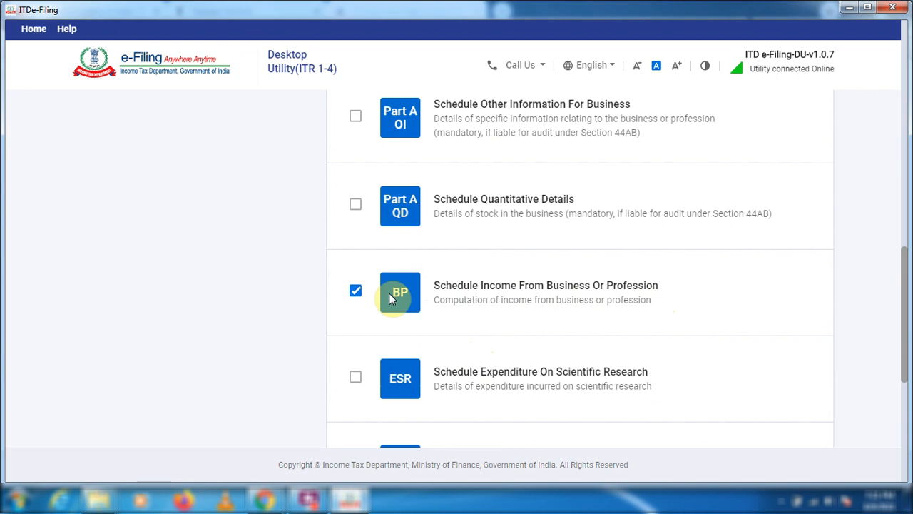
pyautogui.scroll(-4, 402, 326)
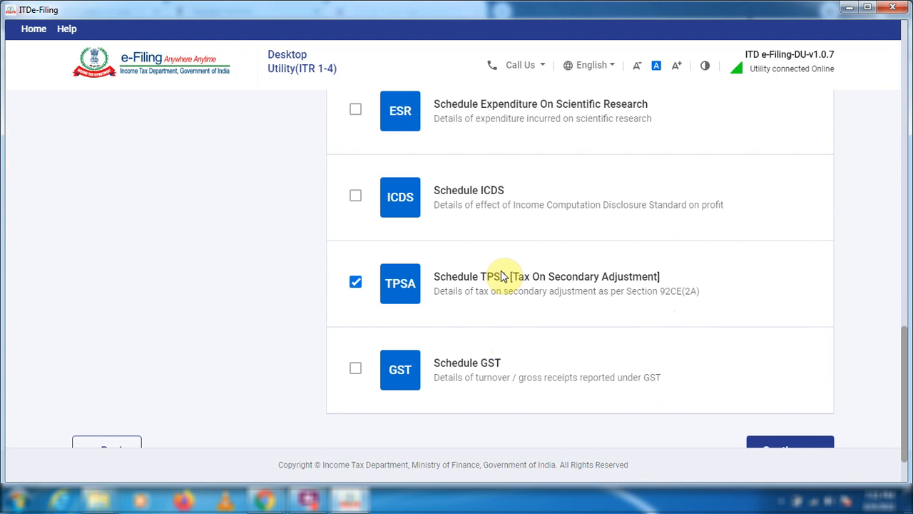
pyautogui.click(355, 283)
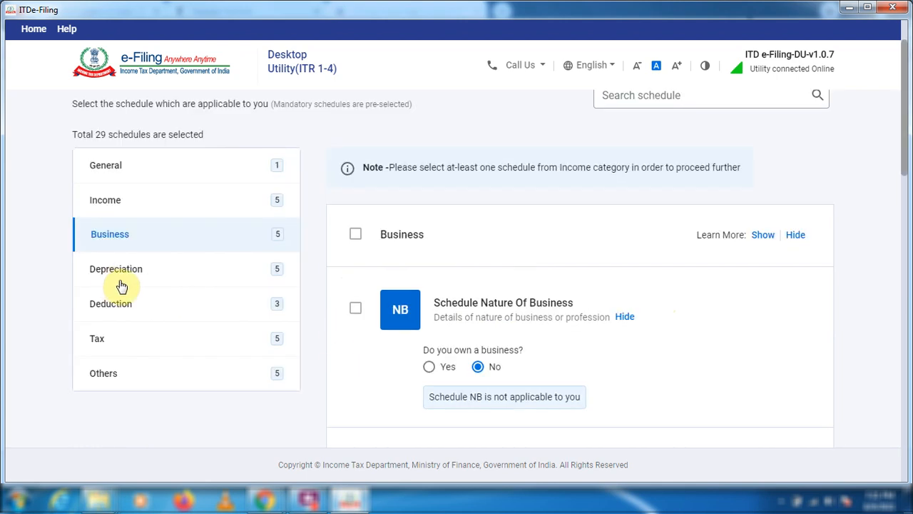
# In the Deduction schedules, include Section 10AA and Section 80G (Donations), and exclude the Section 80IA, 80IB, 80IC or 80IE details.
pyautogui.click(141, 278)
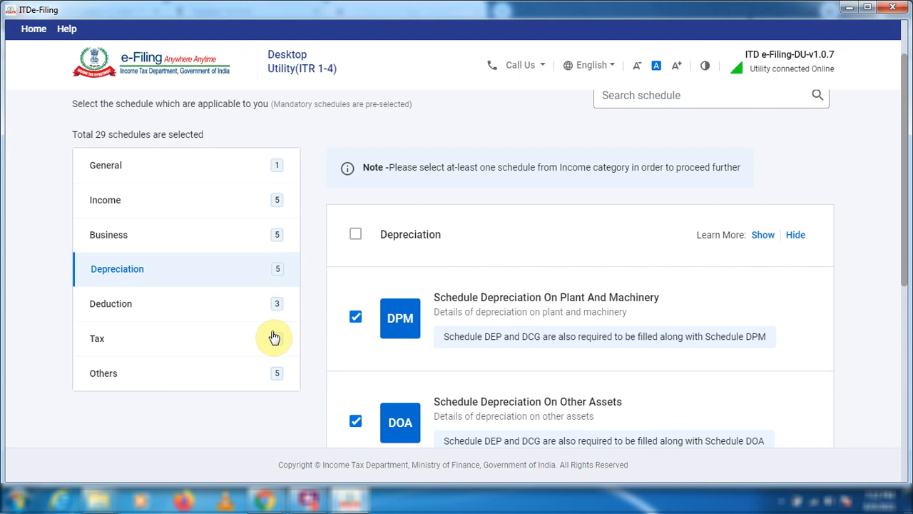
pyautogui.click(114, 305)
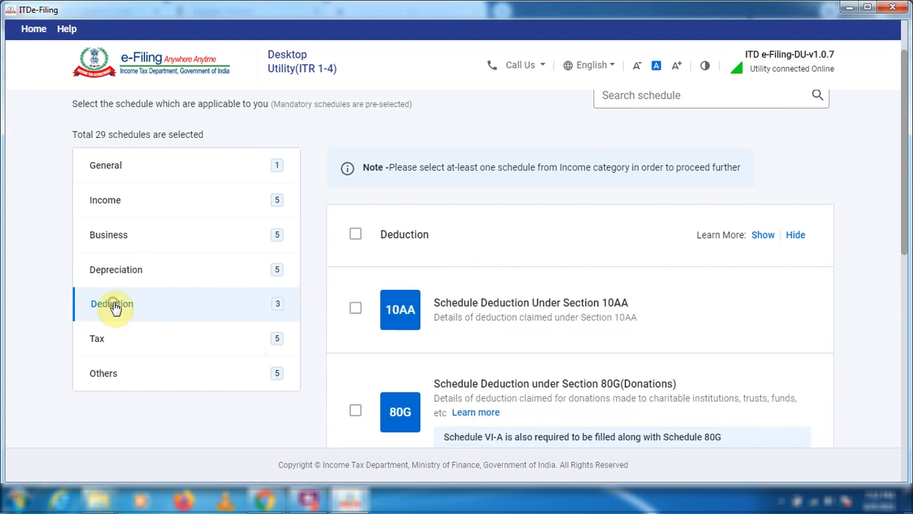
pyautogui.scroll(-2, 116, 305)
pyautogui.click(355, 174)
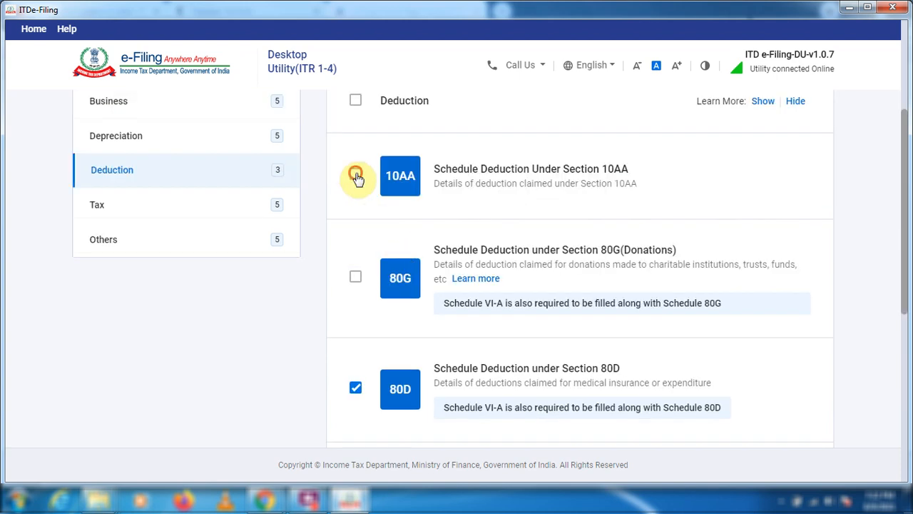
pyautogui.click(355, 277)
pyautogui.scroll(-4, 417, 364)
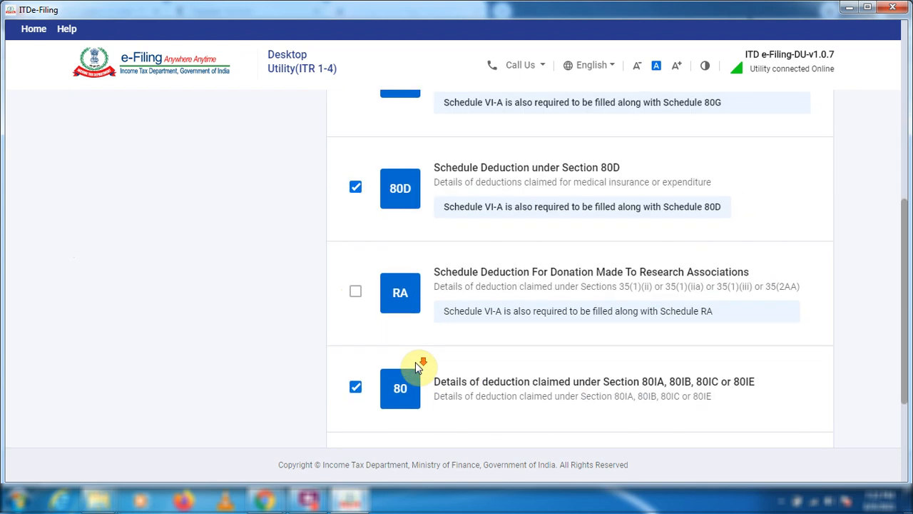
pyautogui.click(354, 321)
pyautogui.scroll(-1, 392, 404)
pyautogui.scroll(-1, 391, 404)
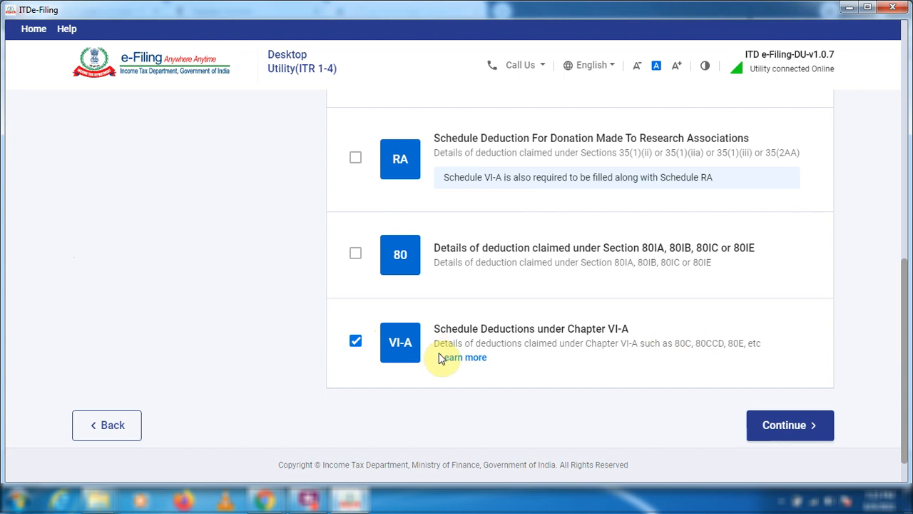
pyautogui.scroll(3, 379, 344)
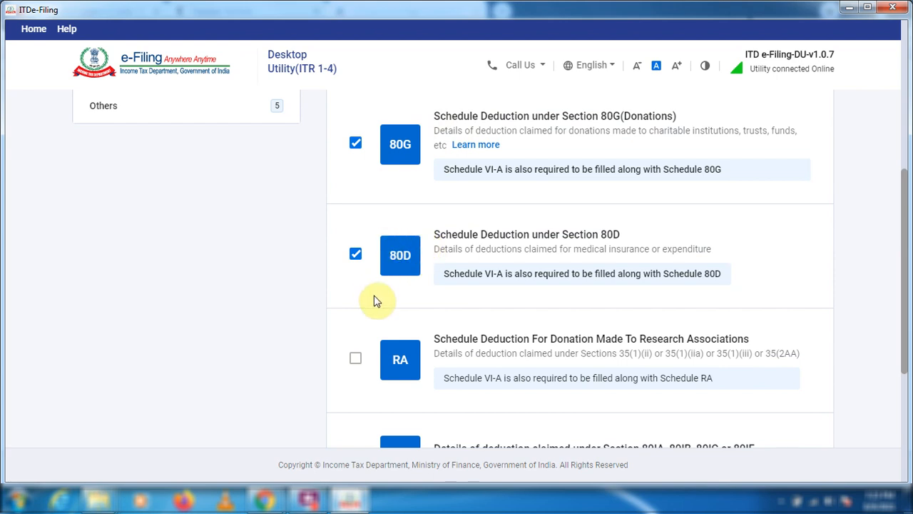
pyautogui.scroll(-2, 375, 300)
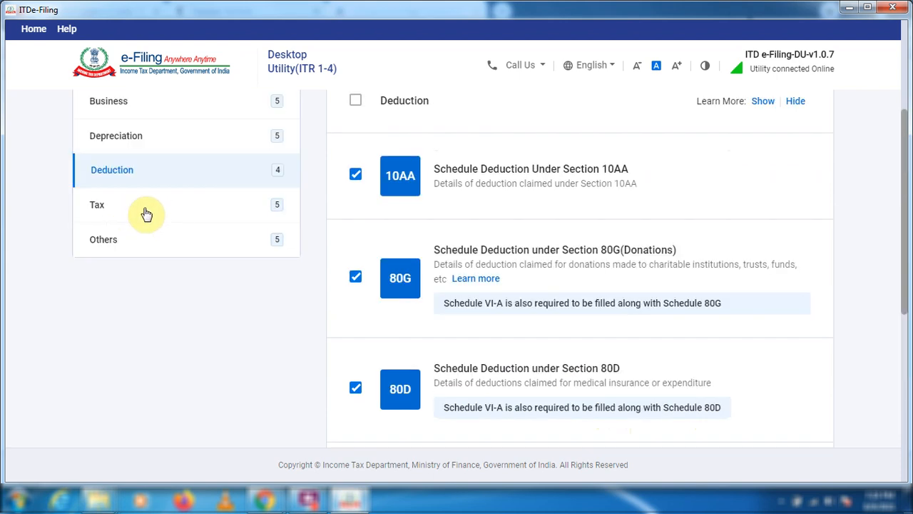
# Keep the preselected Tax and Others schedules, confirm the schedule selection and accept the disclaimer.
pyautogui.click(143, 209)
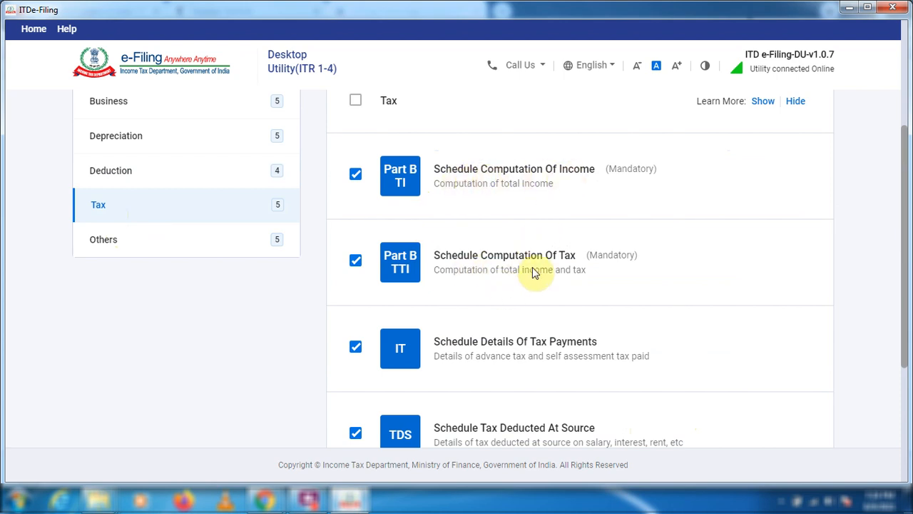
pyautogui.scroll(-1, 503, 314)
pyautogui.scroll(-1, 514, 346)
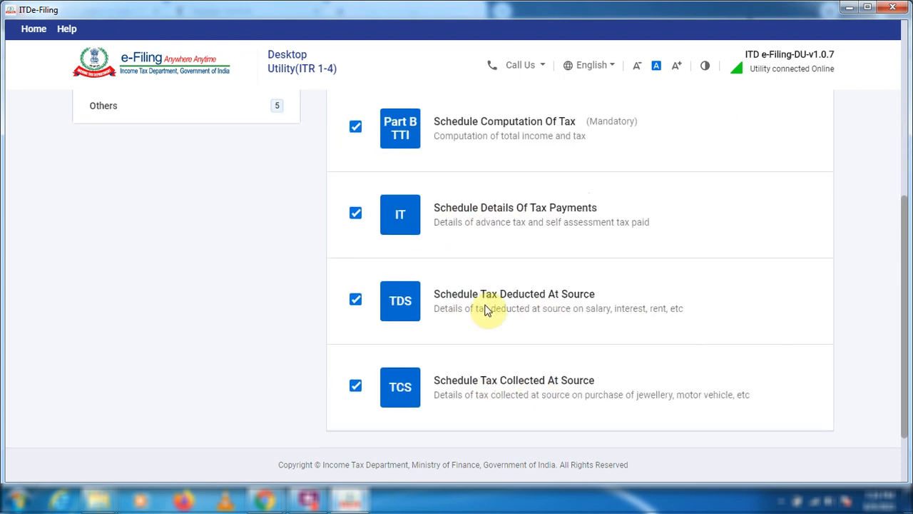
pyautogui.click(122, 243)
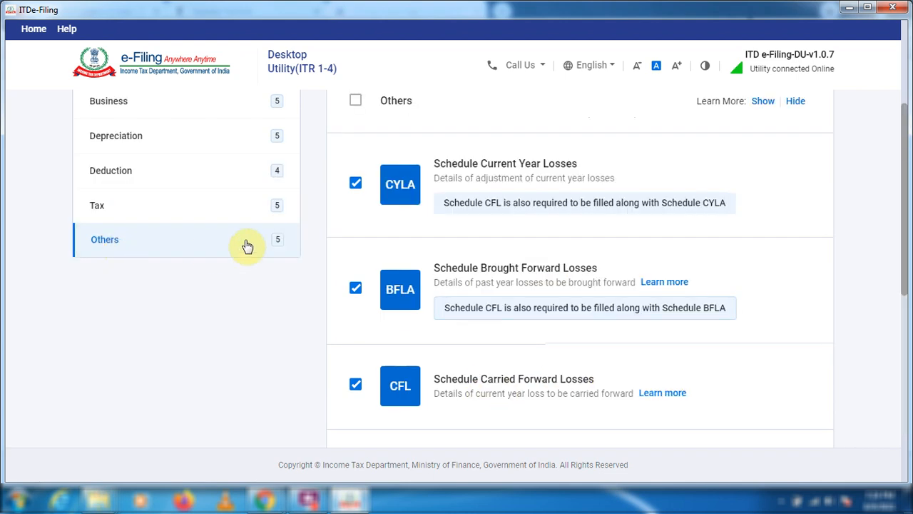
pyautogui.scroll(-1, 426, 333)
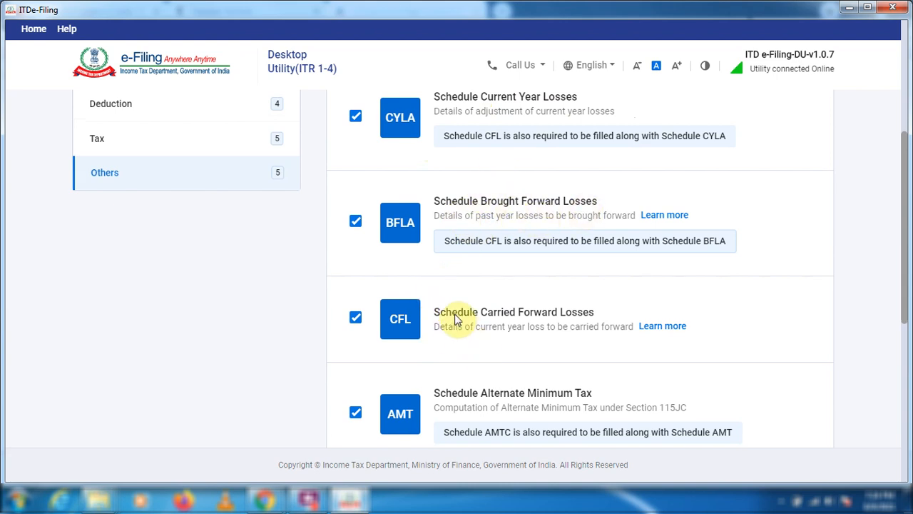
pyautogui.scroll(-1, 492, 350)
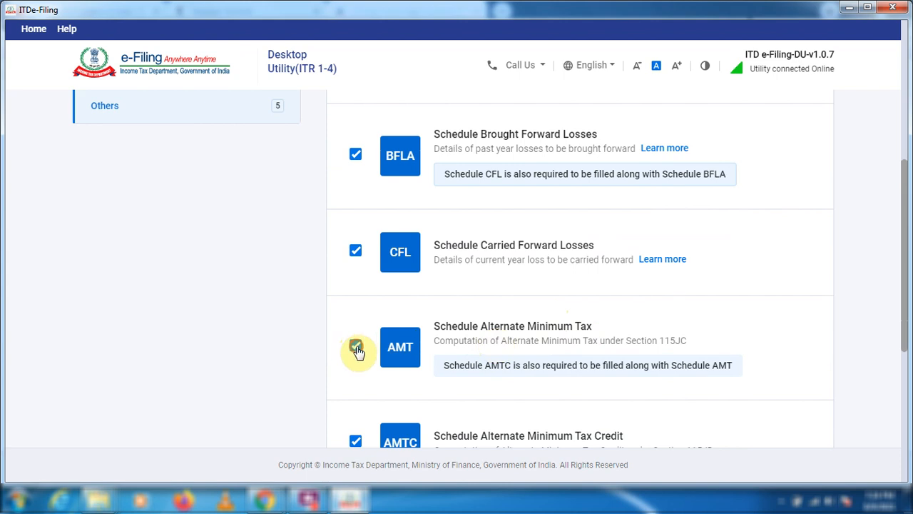
pyautogui.scroll(-5, 401, 349)
pyautogui.click(780, 392)
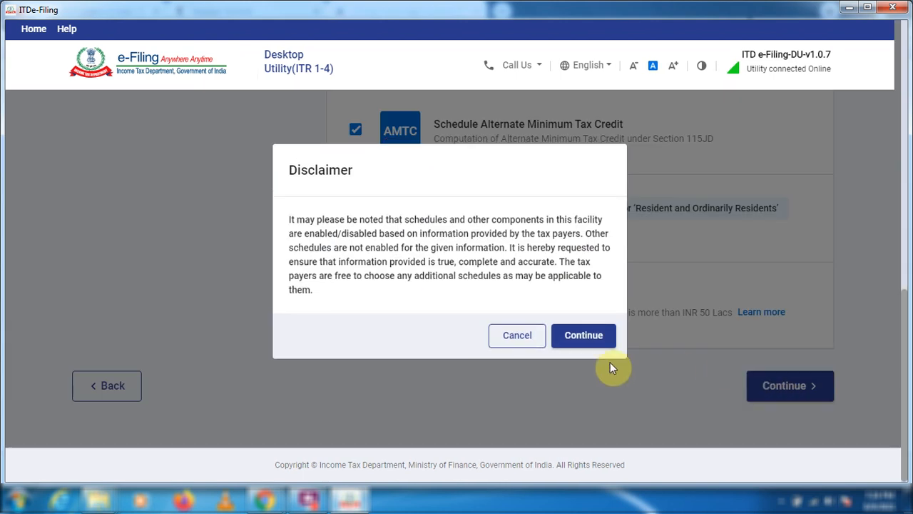
pyautogui.click(581, 338)
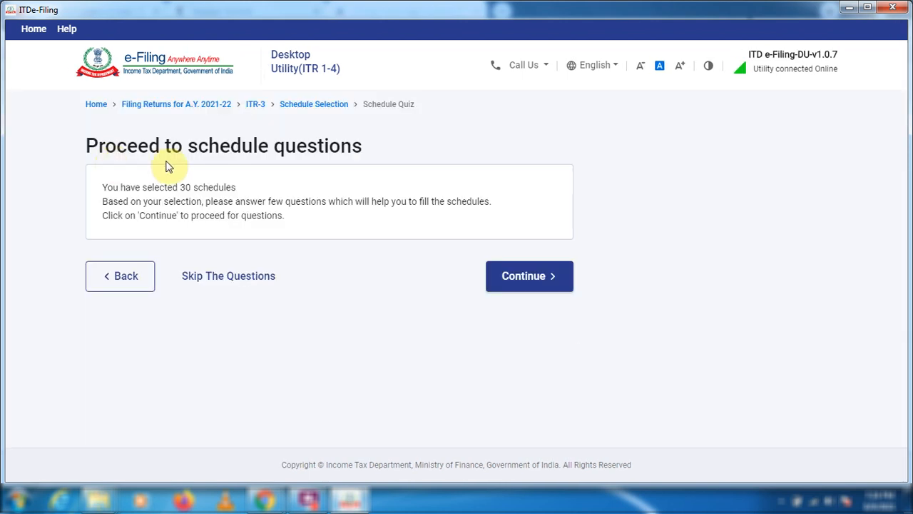
# Proceed to the schedule questions and answer No to opting for the new tax regime u/s 115BAC.
pyautogui.click(536, 285)
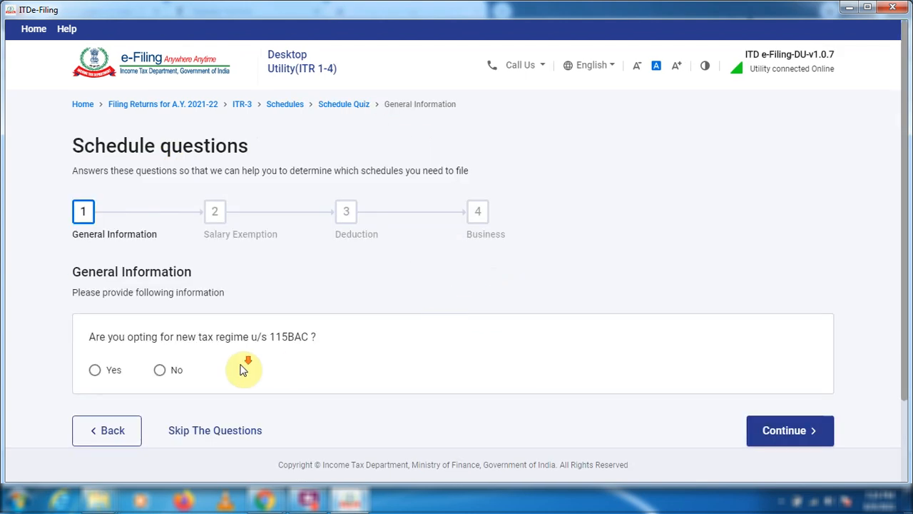
pyautogui.scroll(-3, 244, 362)
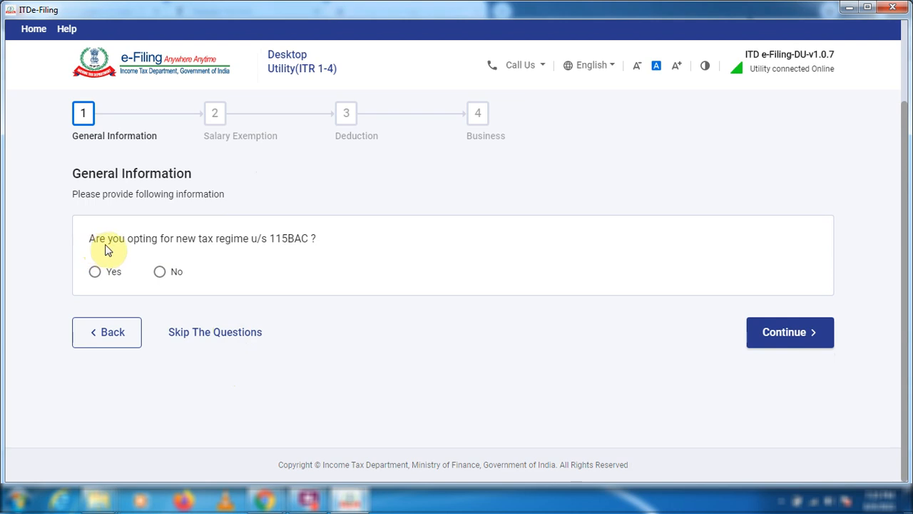
pyautogui.click(160, 273)
pyautogui.click(780, 333)
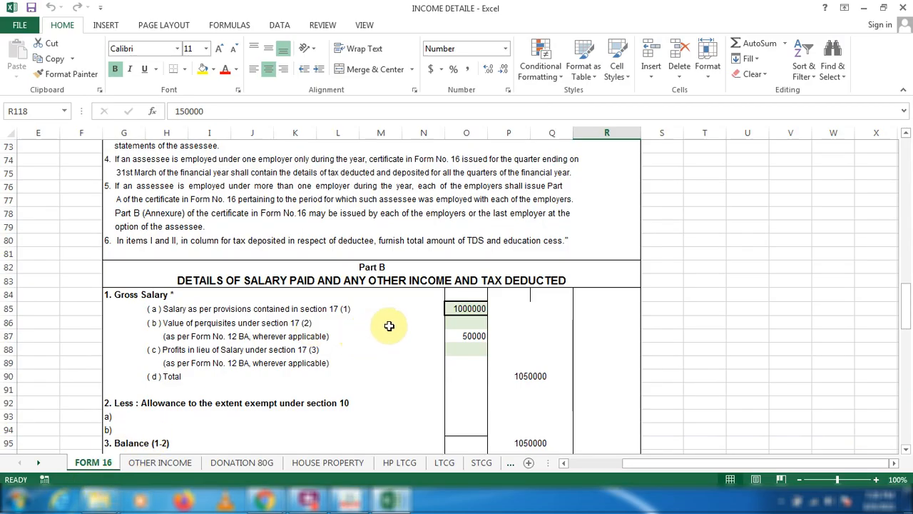
# Review the salary, other income, 80G donation, house property and property LTCG details across the sheets from FORM 16 to HP LTCG.
pyautogui.scroll(-1, 411, 307)
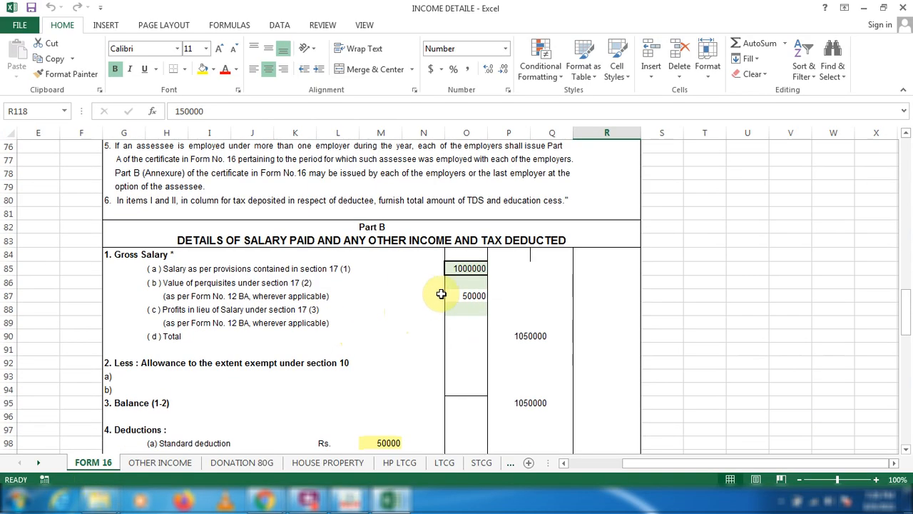
pyautogui.scroll(-1, 365, 291)
pyautogui.scroll(-2, 366, 290)
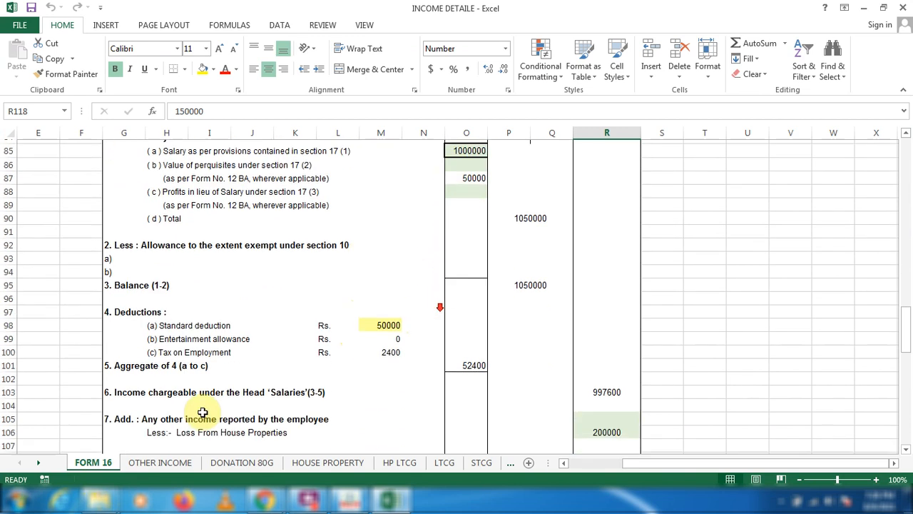
pyautogui.click(139, 471)
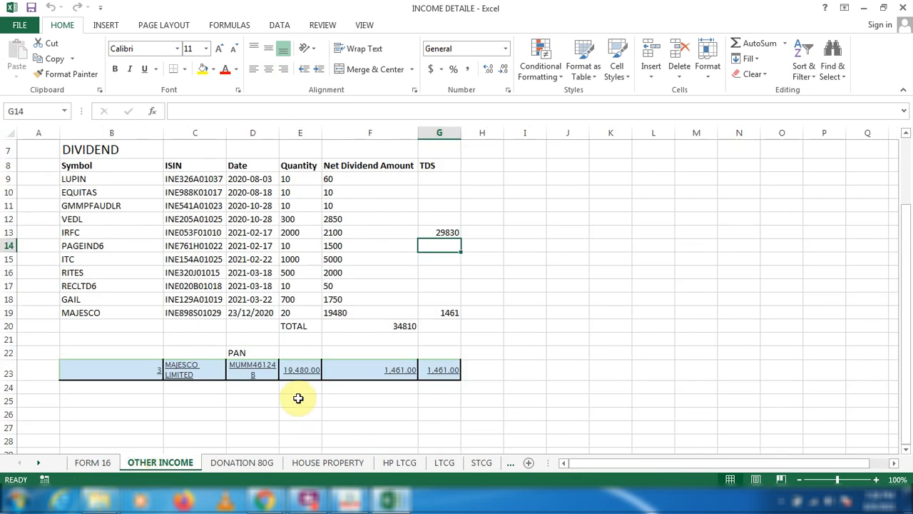
pyautogui.scroll(1, 285, 397)
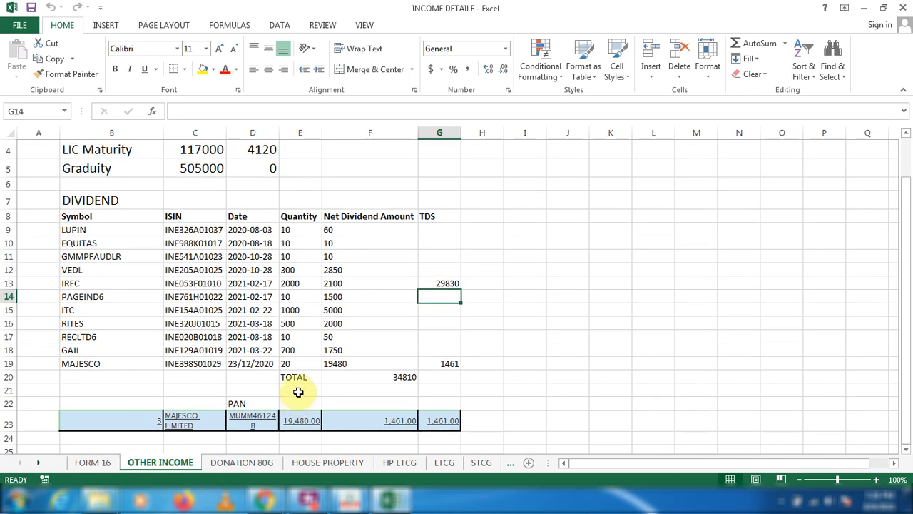
pyautogui.scroll(1, 143, 271)
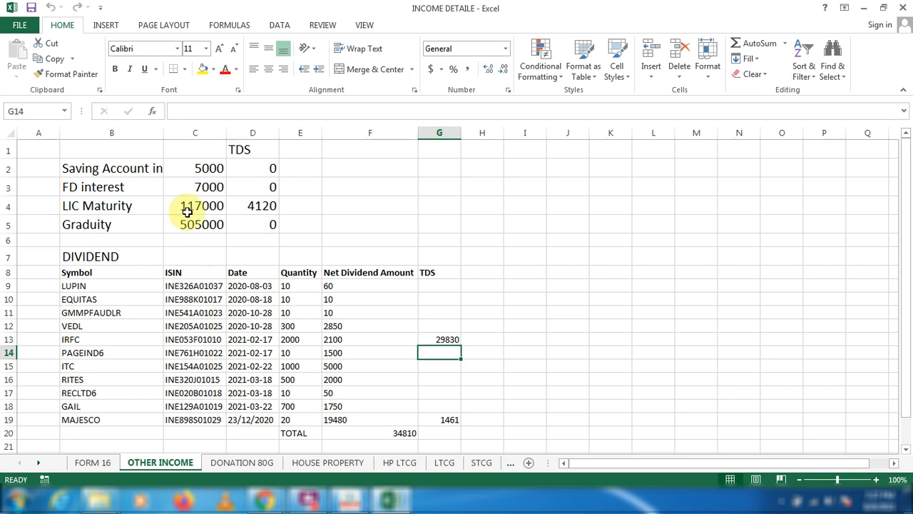
pyautogui.click(242, 463)
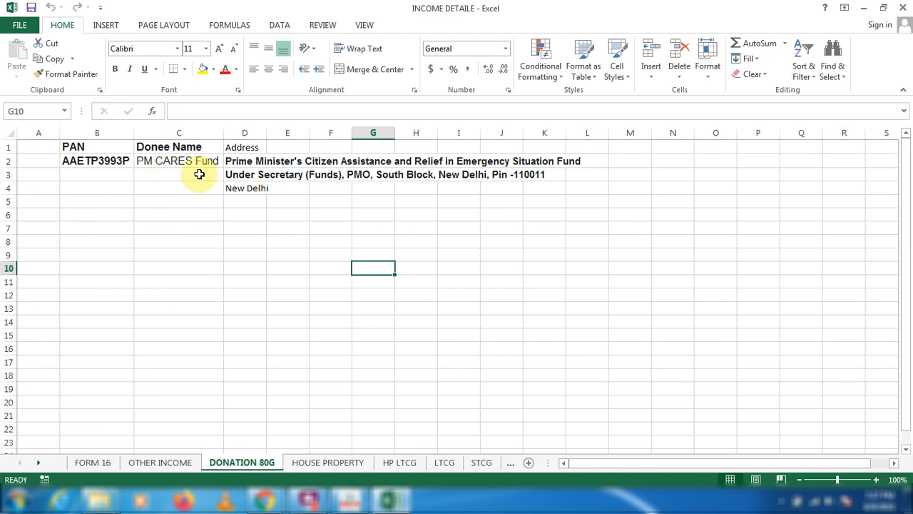
pyautogui.click(318, 465)
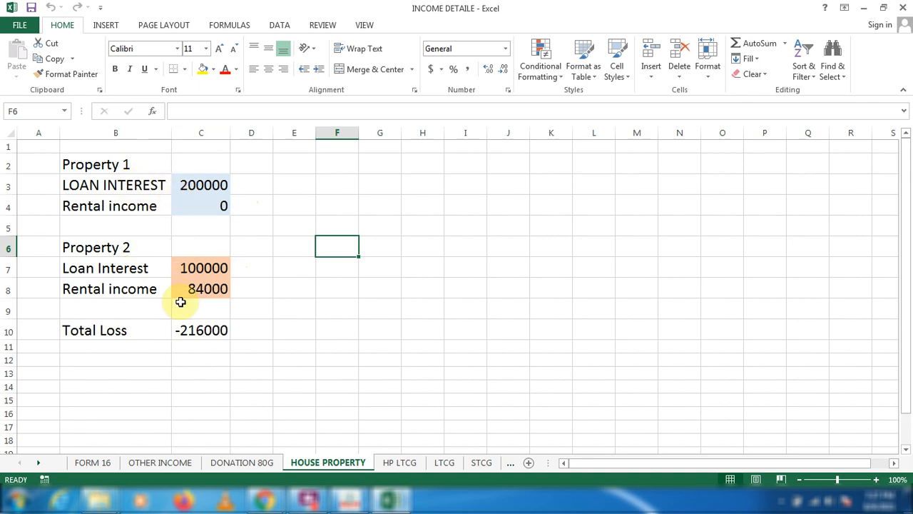
pyautogui.click(397, 463)
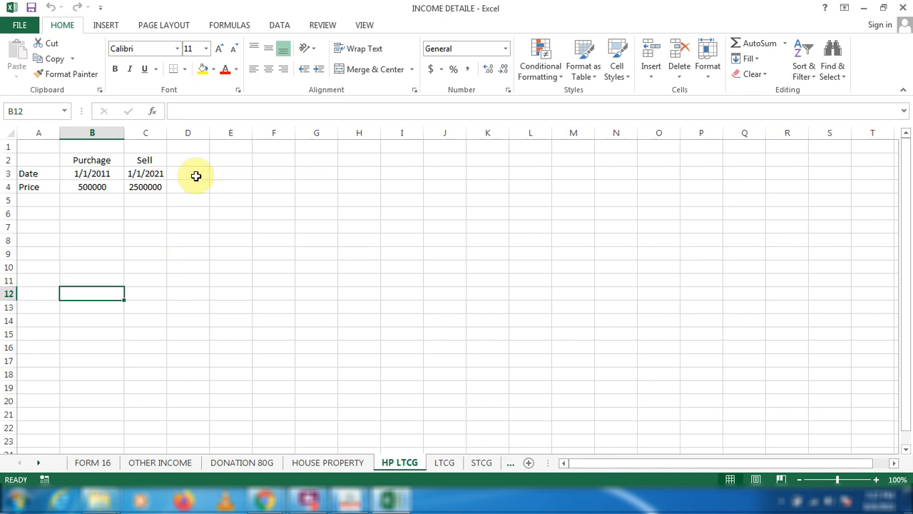
# Review the share trading figures on the LTCG, STCG, INTRADAY and FO sheets, and open the professional income sheet.
pyautogui.click(439, 465)
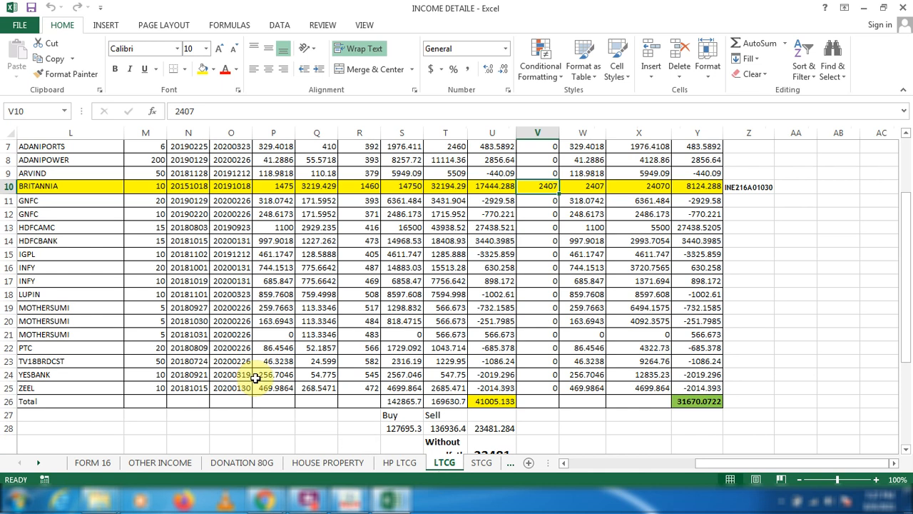
pyautogui.scroll(-1, 256, 378)
pyautogui.scroll(3, 254, 377)
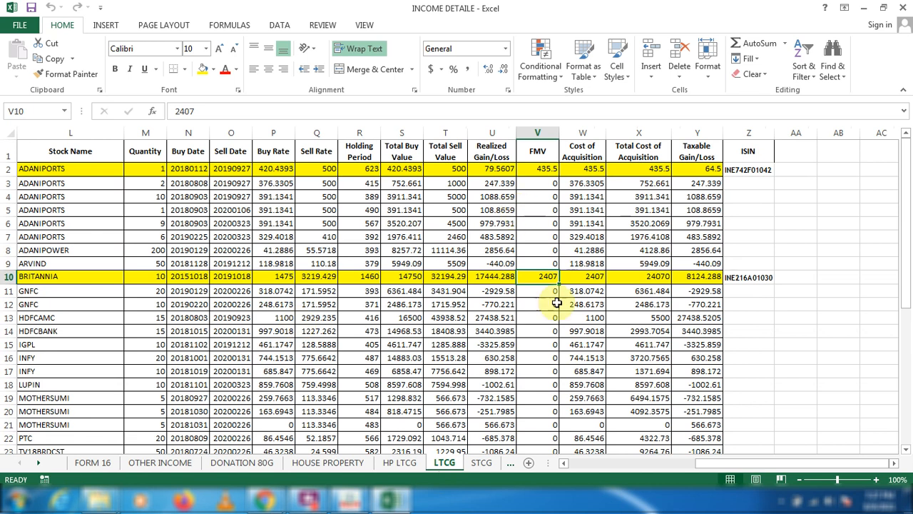
pyautogui.scroll(-3, 556, 314)
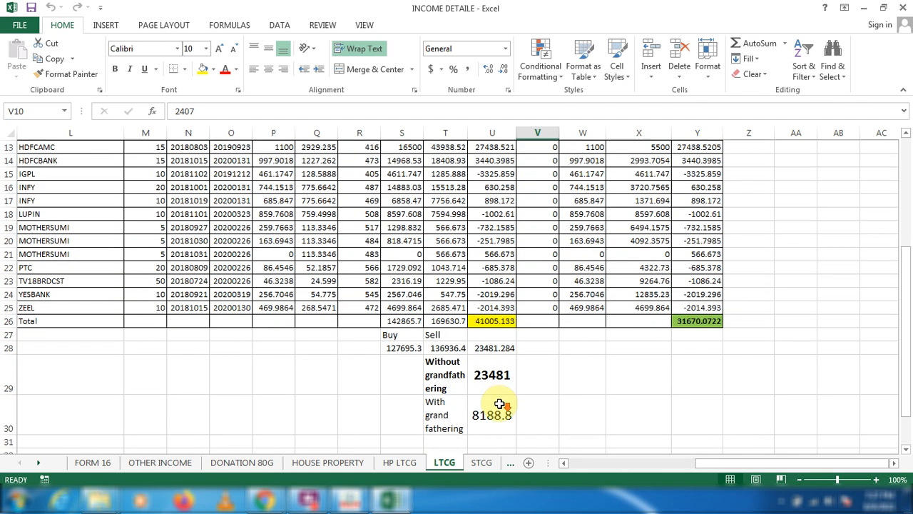
pyautogui.scroll(-1, 504, 401)
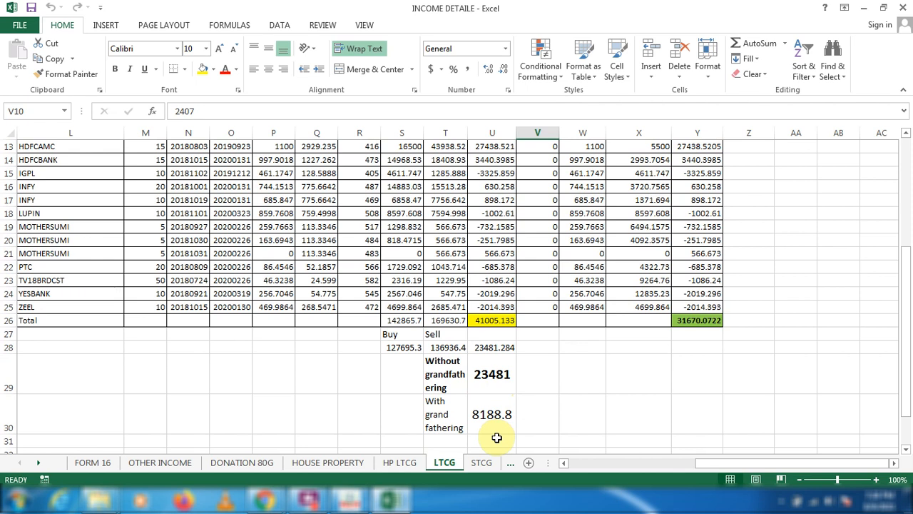
pyautogui.click(481, 462)
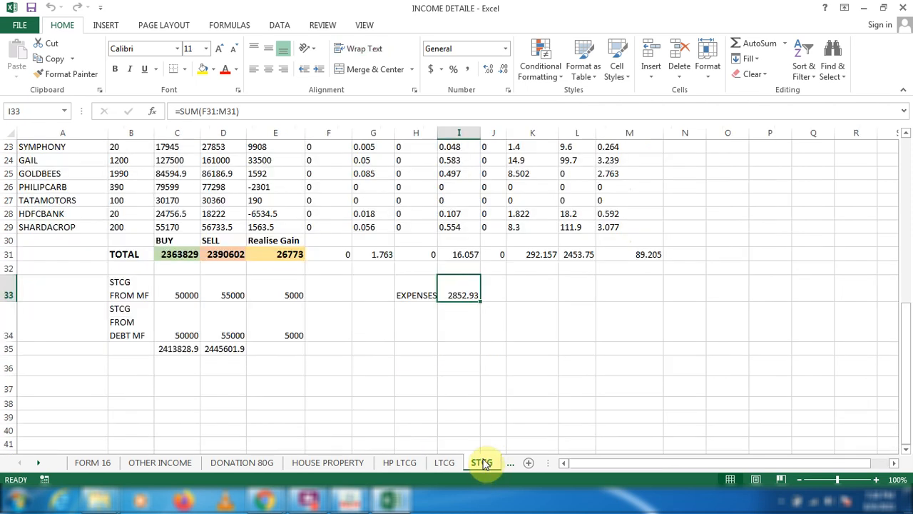
pyautogui.scroll(1, 409, 415)
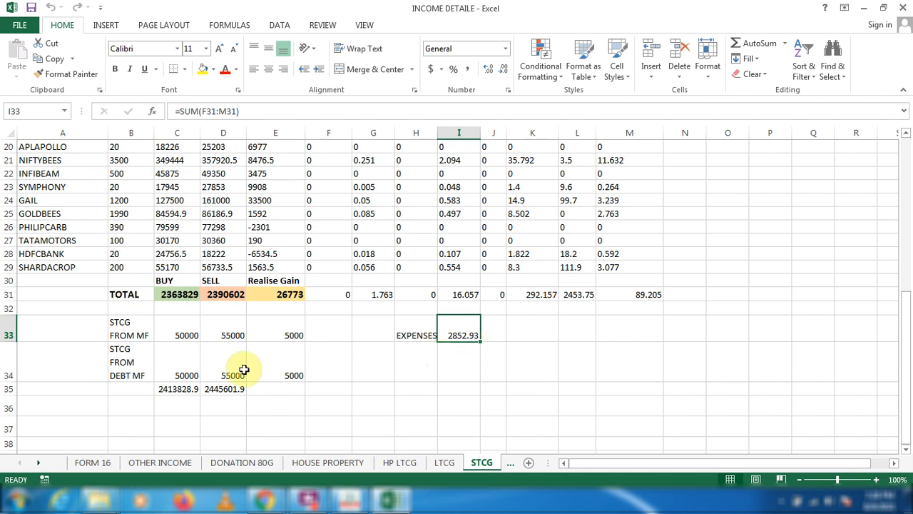
pyautogui.click(510, 462)
pyautogui.click(349, 462)
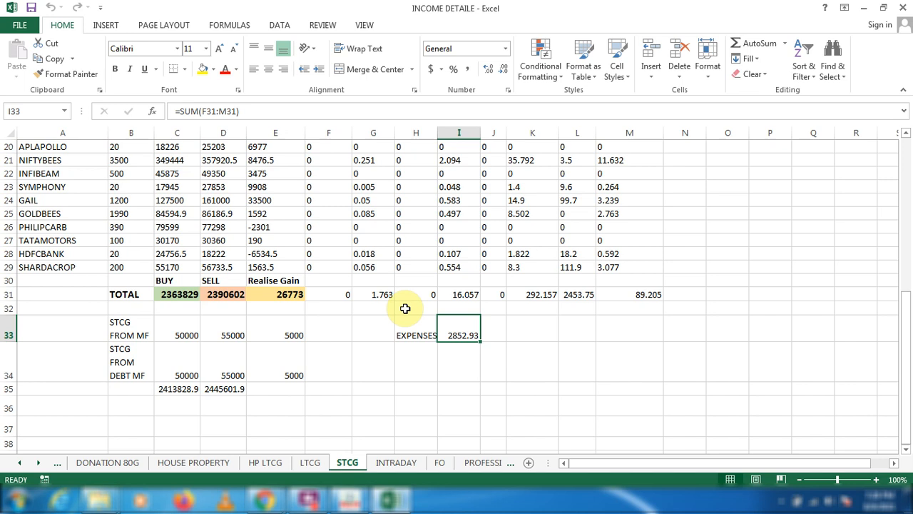
pyautogui.click(395, 462)
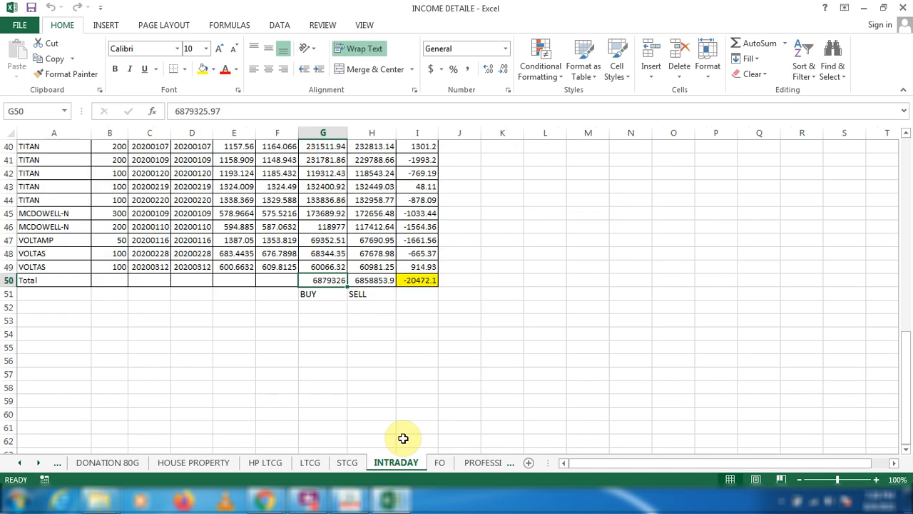
pyautogui.click(440, 463)
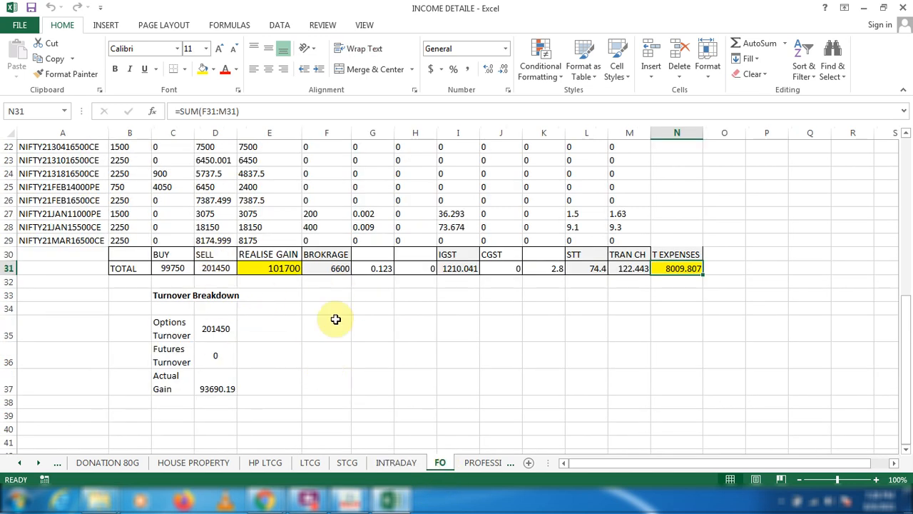
pyautogui.click(484, 462)
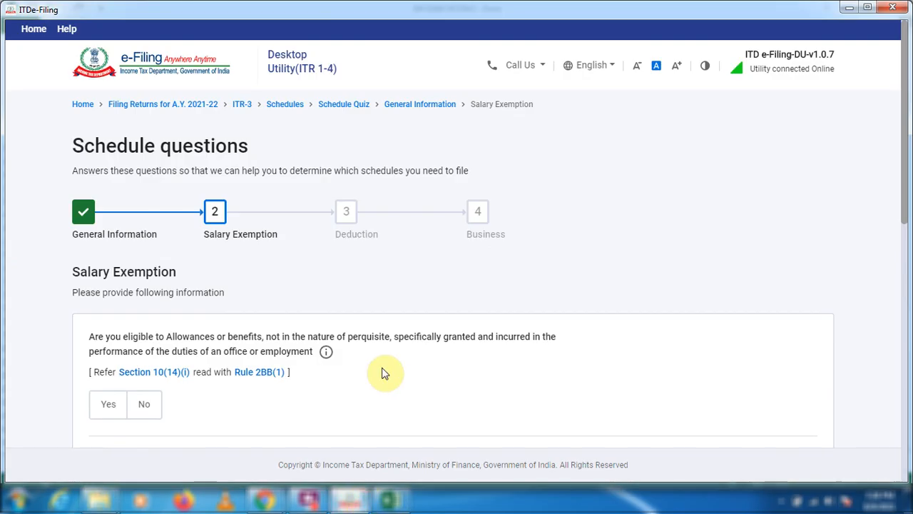
# In the ITDe-Filing utility's Salary Exemption questions, claim a House Rent Allowance exemption of 84000 and continue to the Deduction questions.
pyautogui.scroll(-2, 384, 373)
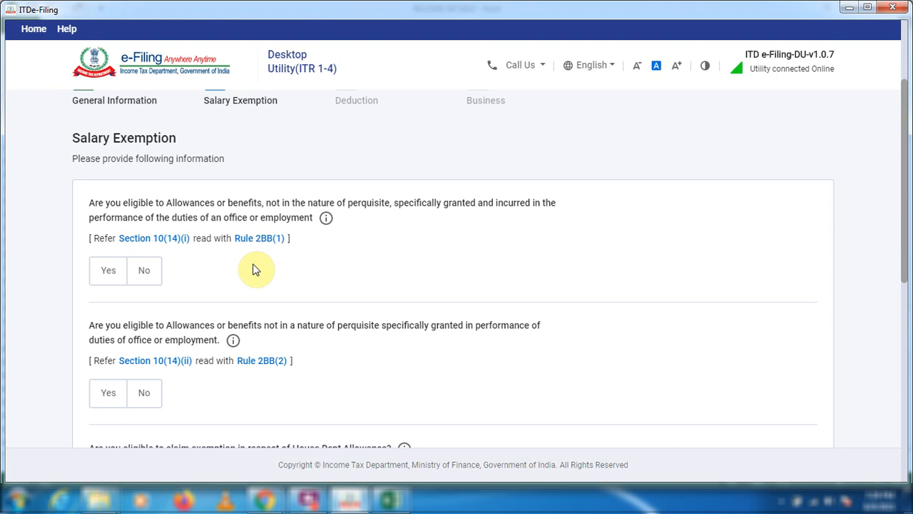
pyautogui.scroll(-2, 204, 286)
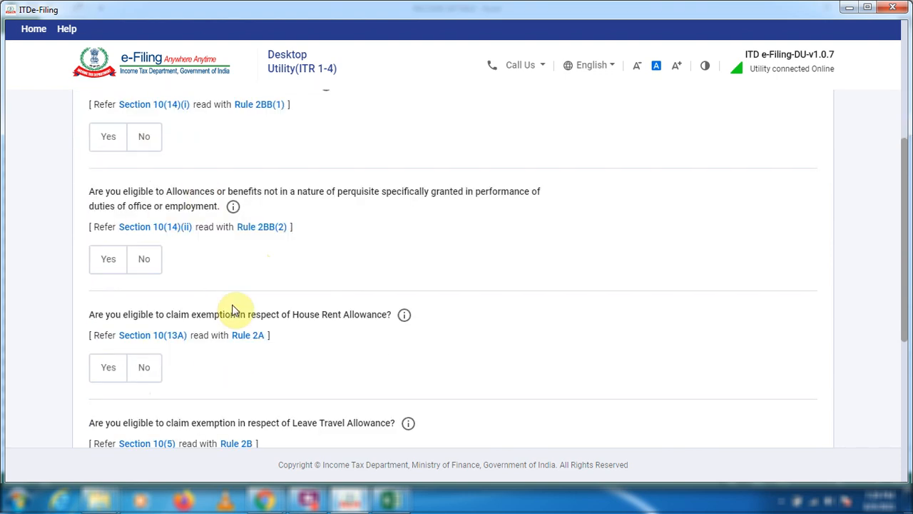
pyautogui.scroll(-1, 401, 368)
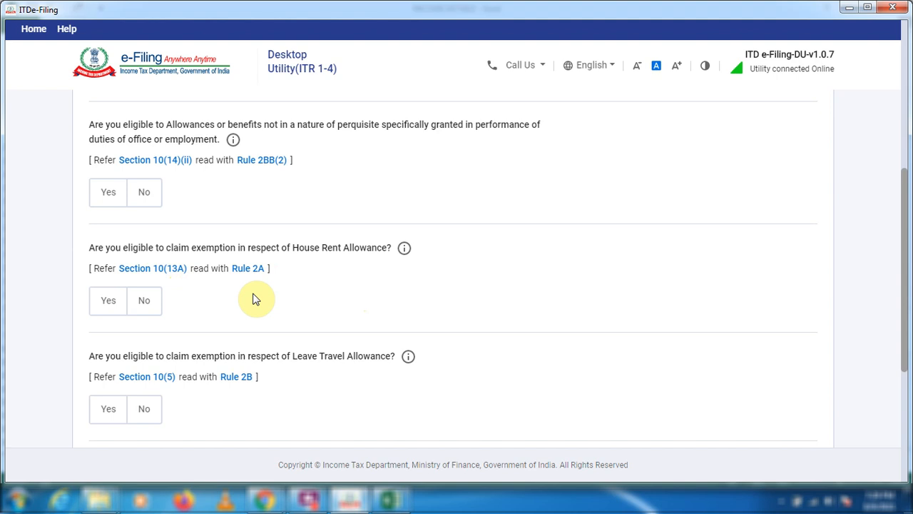
pyautogui.scroll(2, 254, 306)
pyautogui.scroll(-3, 320, 286)
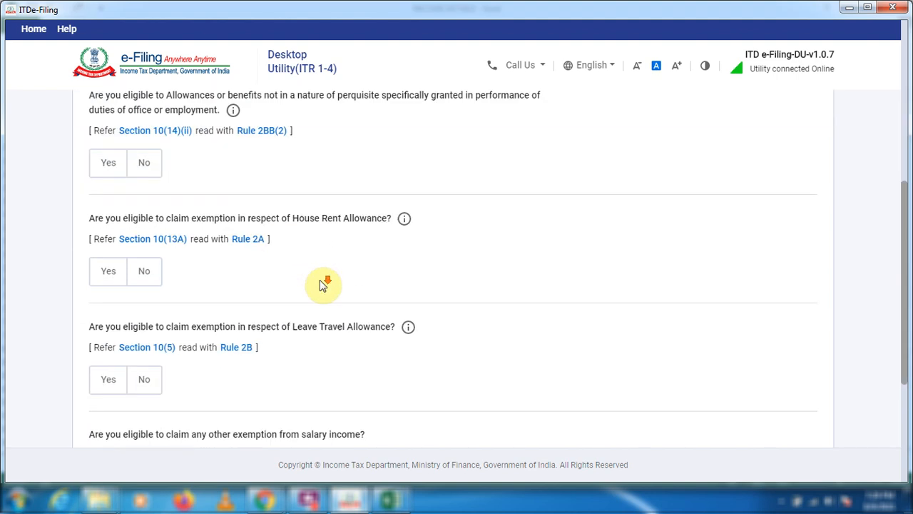
pyautogui.scroll(-1, 321, 281)
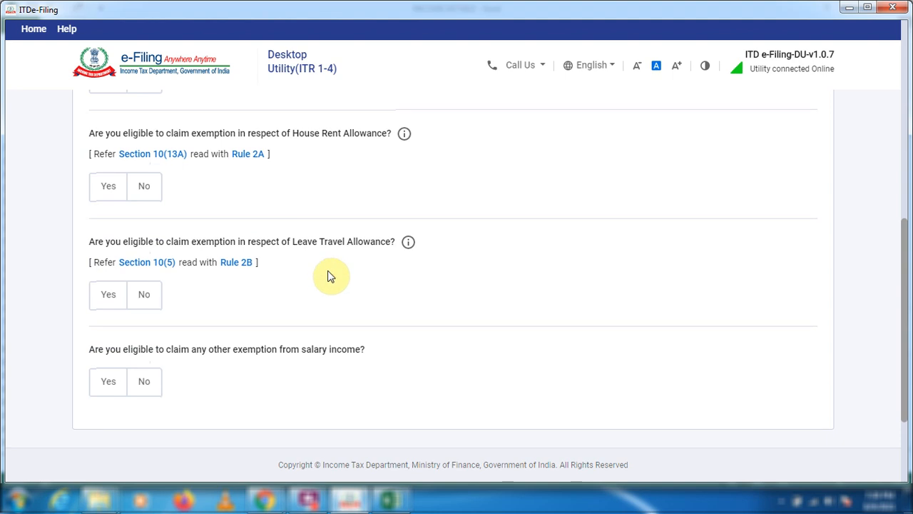
pyautogui.scroll(-2, 299, 214)
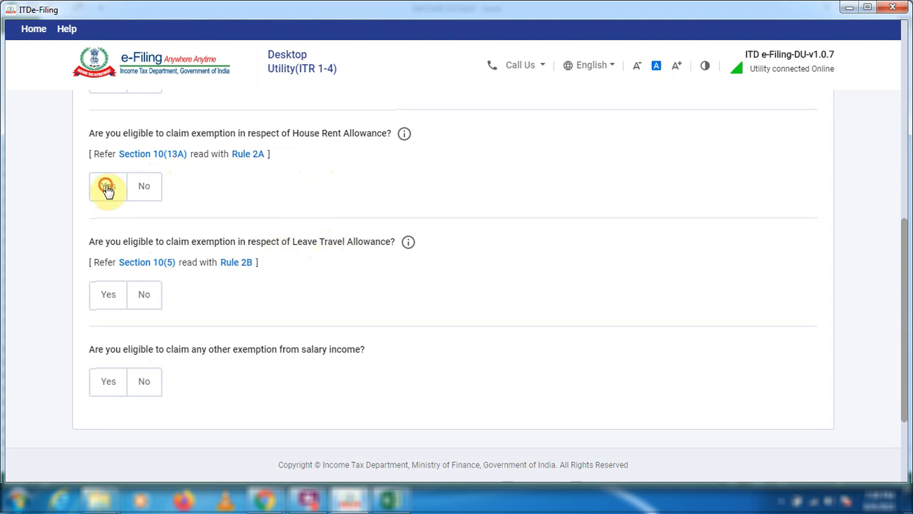
pyautogui.click(107, 186)
pyautogui.click(152, 246)
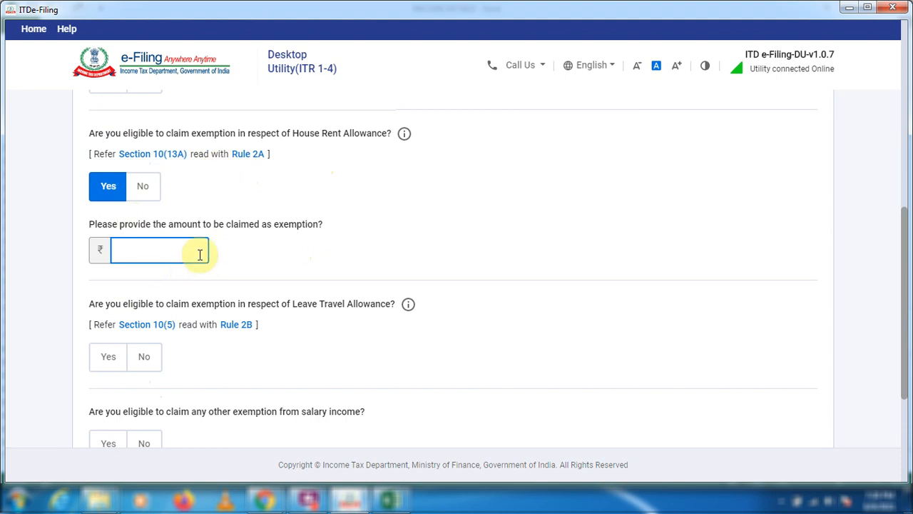
pyautogui.write('84000')
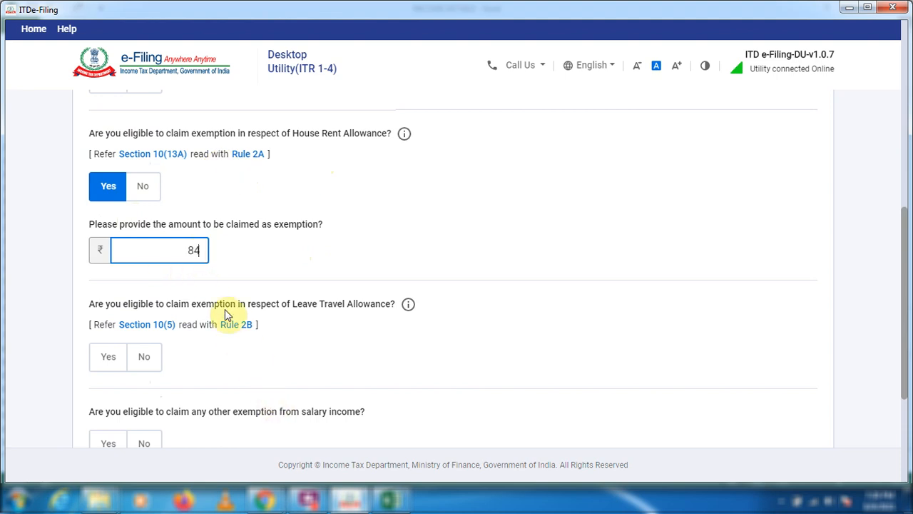
pyautogui.scroll(-3, 310, 264)
pyautogui.click(777, 341)
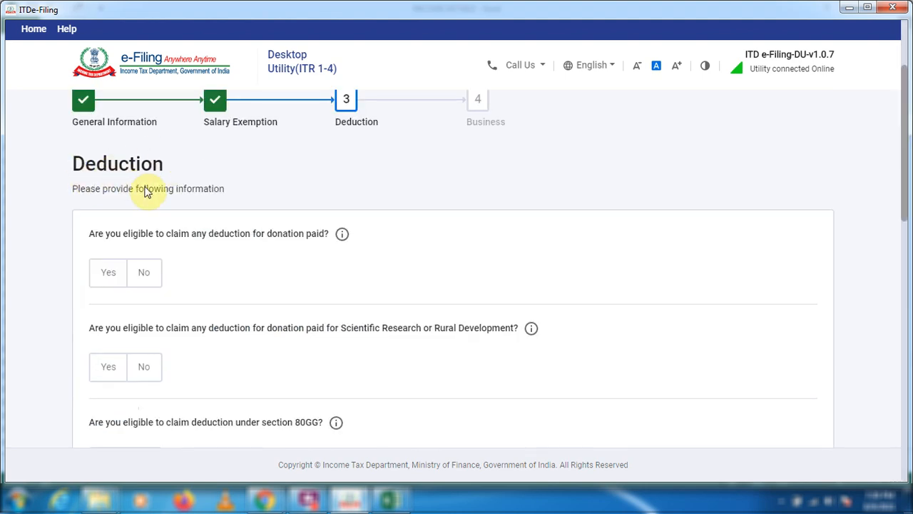
# Answer Yes to being eligible to claim a deduction for donation paid.
pyautogui.scroll(-1, 146, 192)
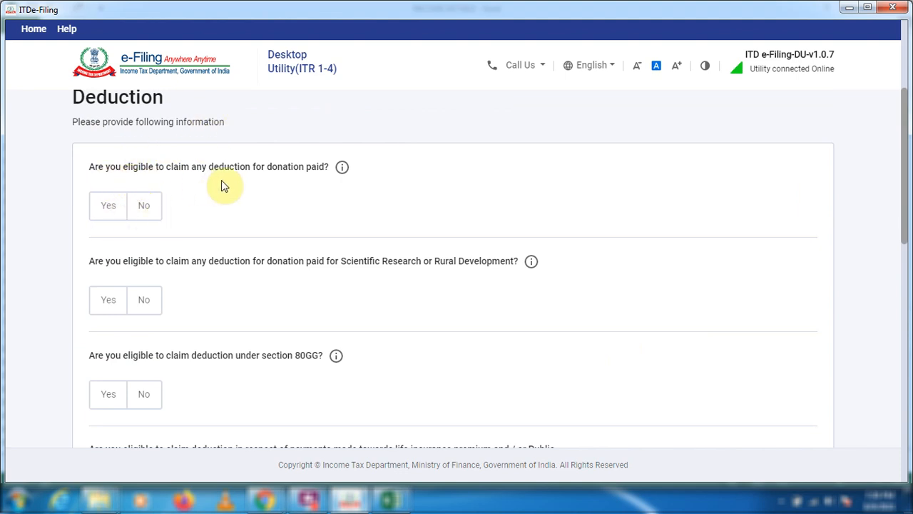
pyautogui.click(107, 205)
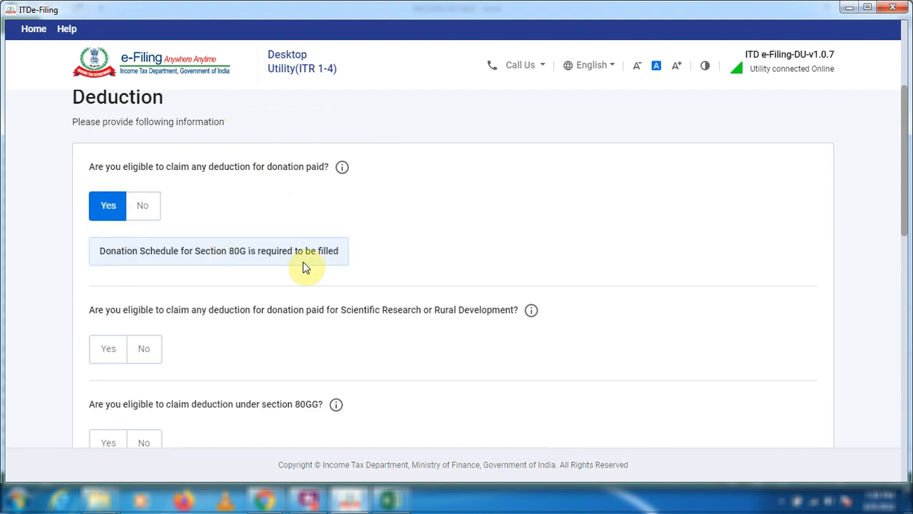
pyautogui.scroll(-2, 288, 281)
pyautogui.scroll(1, 288, 281)
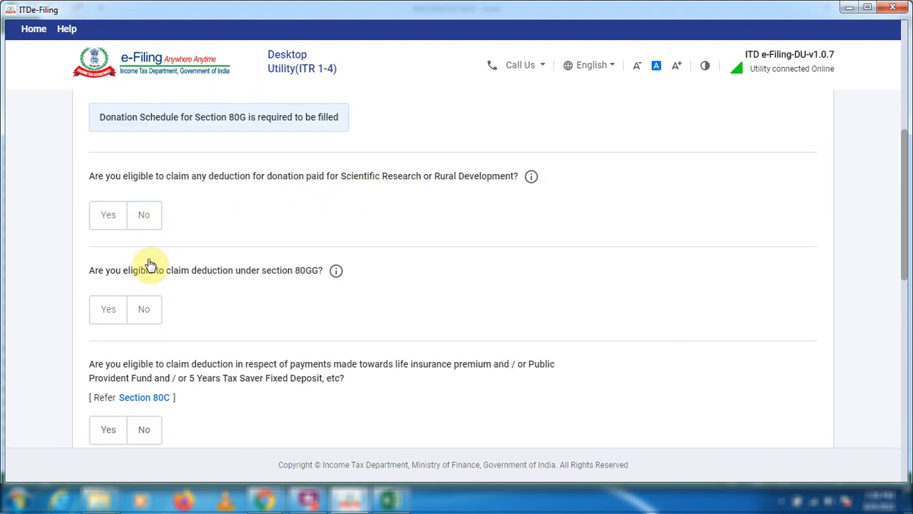
# Answer Yes to the Section 80C deduction question and enter 150000 as the amount to be claimed.
pyautogui.scroll(-1, 182, 264)
pyautogui.scroll(-1, 182, 264)
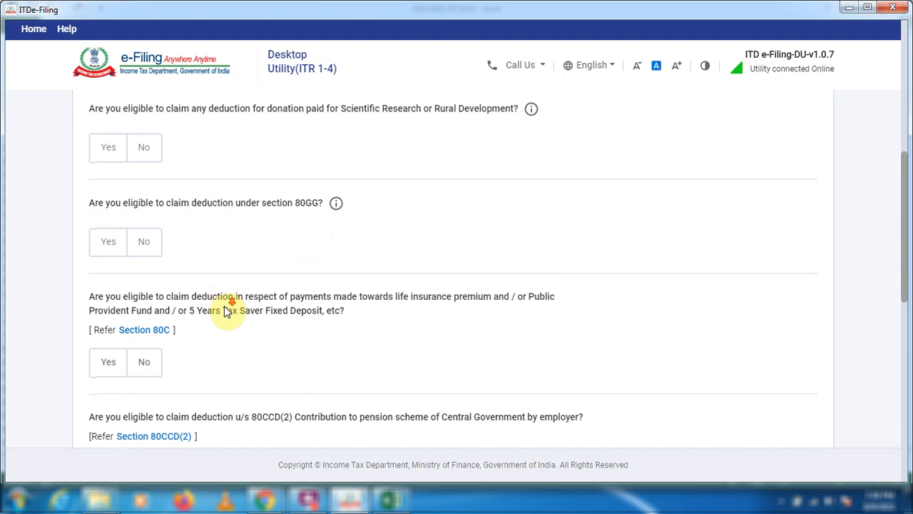
pyautogui.scroll(-1, 229, 308)
pyautogui.click(112, 300)
pyautogui.scroll(-2, 235, 278)
pyautogui.click(183, 228)
pyautogui.write('150000')
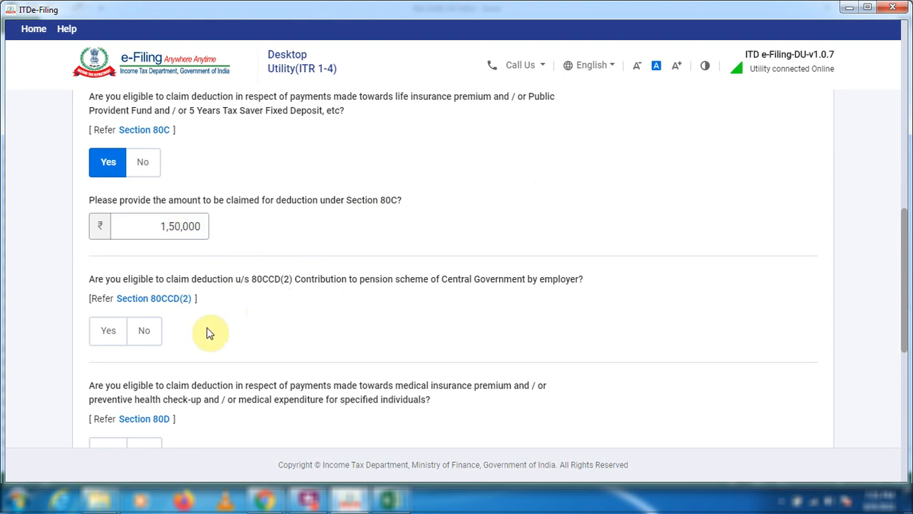
# Answer Yes to the Section 80D deduction for medical insurance premium and preventive health check-up payments.
pyautogui.scroll(-1, 219, 352)
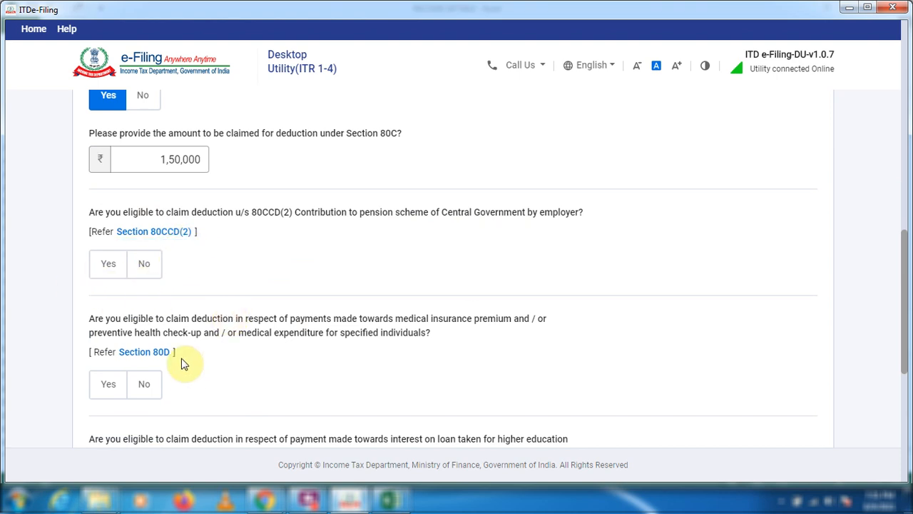
pyautogui.scroll(-1, 184, 292)
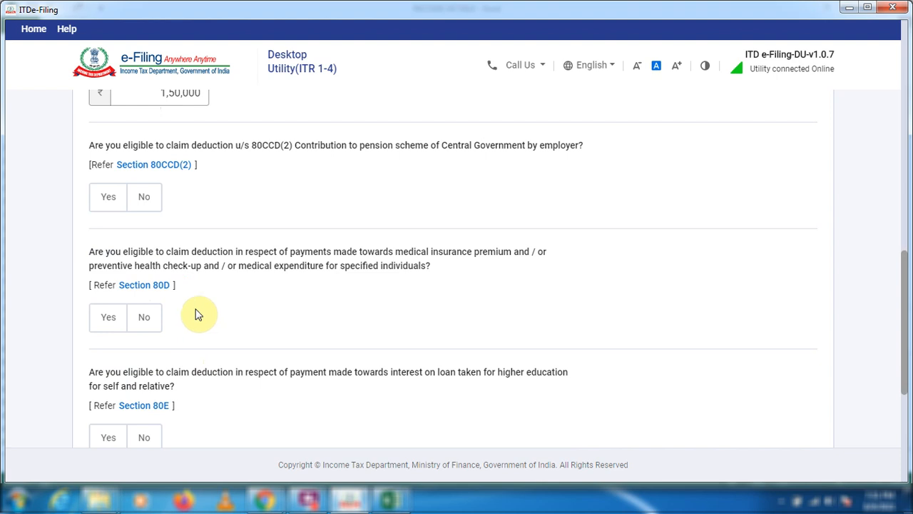
pyautogui.click(104, 318)
pyautogui.scroll(-2, 204, 313)
pyautogui.scroll(-1, 205, 317)
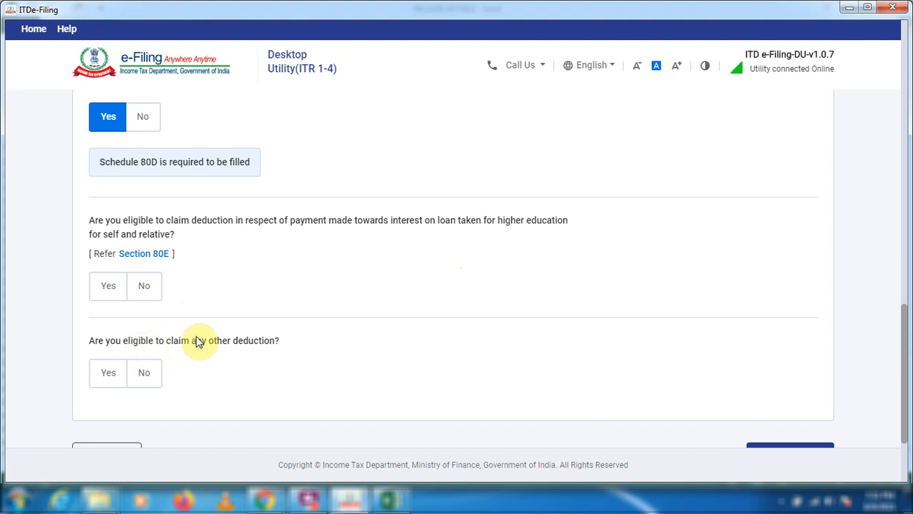
# Continue to the Business questions and answer Yes to claiming presumptive taxation for professional income under Section 44ADA.
pyautogui.scroll(-1, 198, 341)
pyautogui.click(780, 398)
pyautogui.scroll(-1, 209, 357)
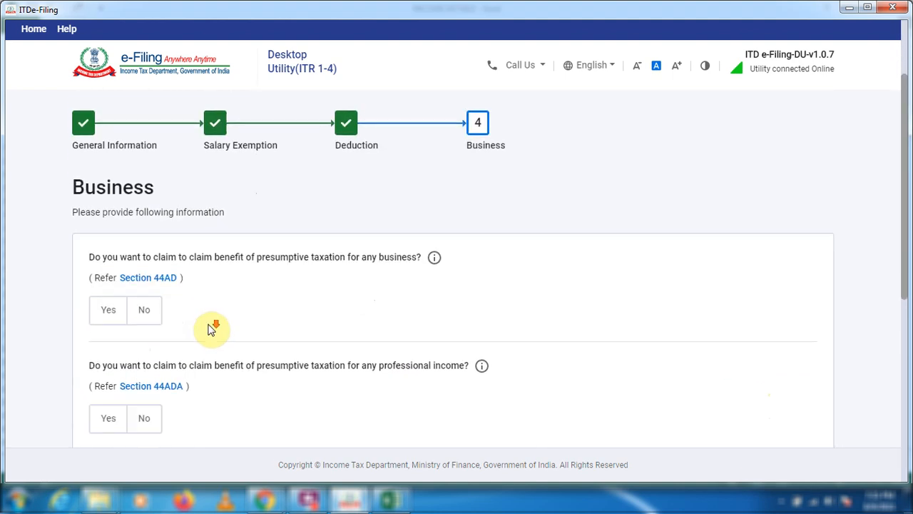
pyautogui.scroll(-1, 174, 214)
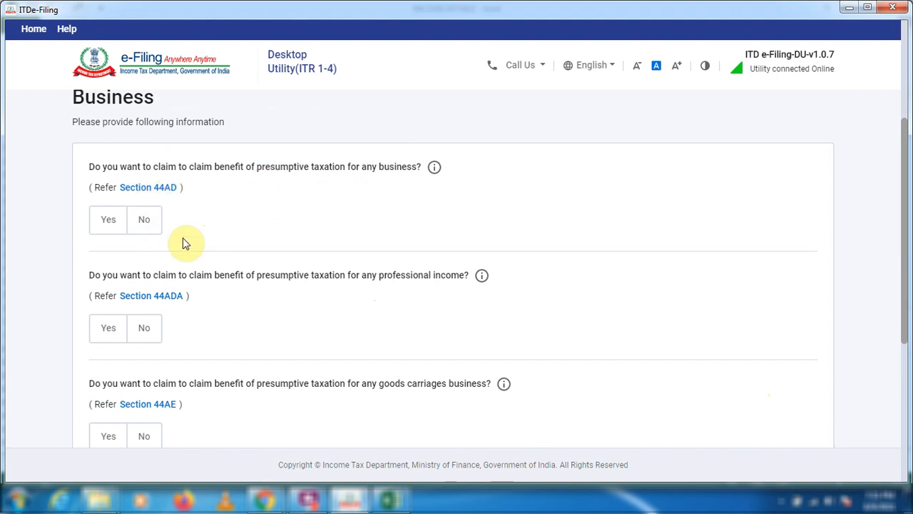
pyautogui.scroll(-2, 208, 218)
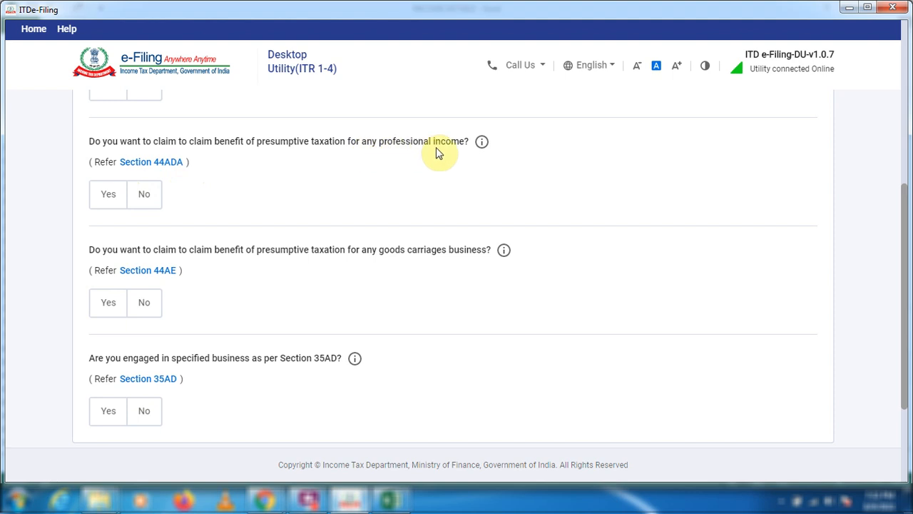
pyautogui.click(104, 197)
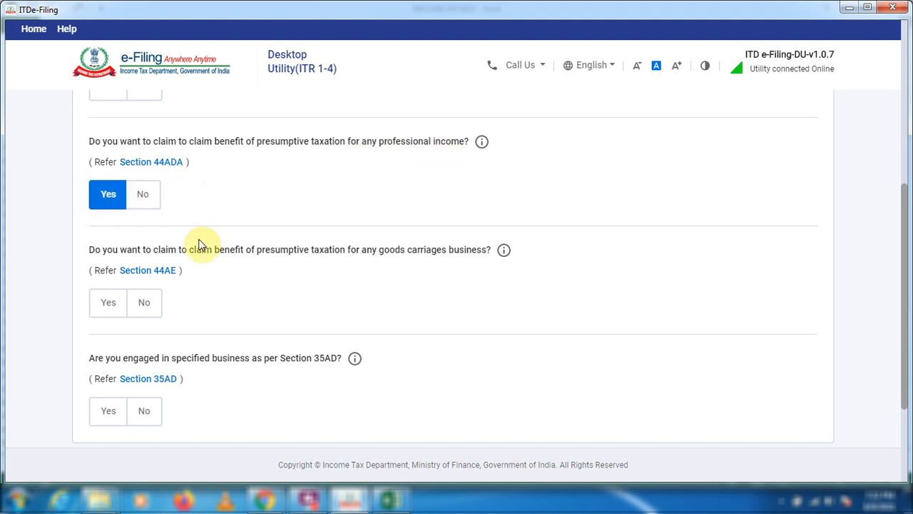
# Proceed from the Business questions to the Schedules Summary and open the Part A - General schedule.
pyautogui.scroll(-2, 246, 255)
pyautogui.click(791, 412)
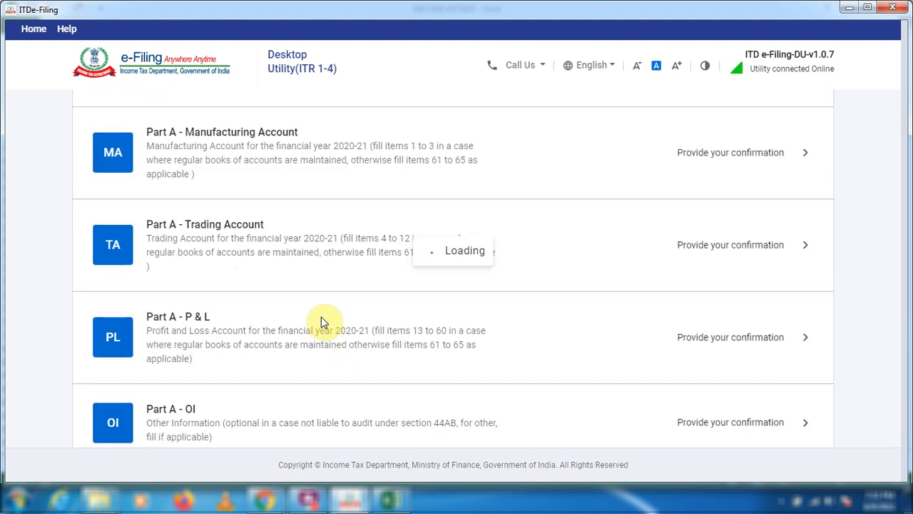
pyautogui.scroll(-5, 235, 310)
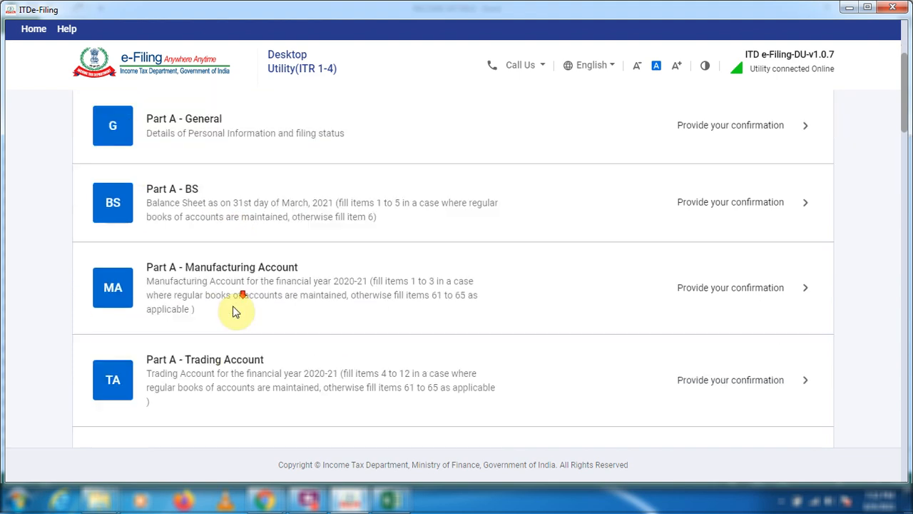
pyautogui.scroll(-10, 234, 317)
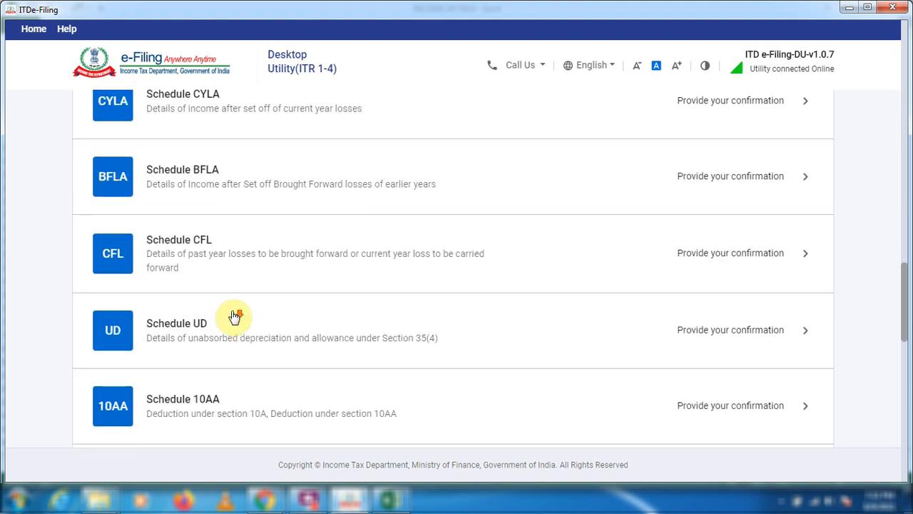
pyautogui.scroll(-3, 234, 317)
pyautogui.scroll(-2, 234, 317)
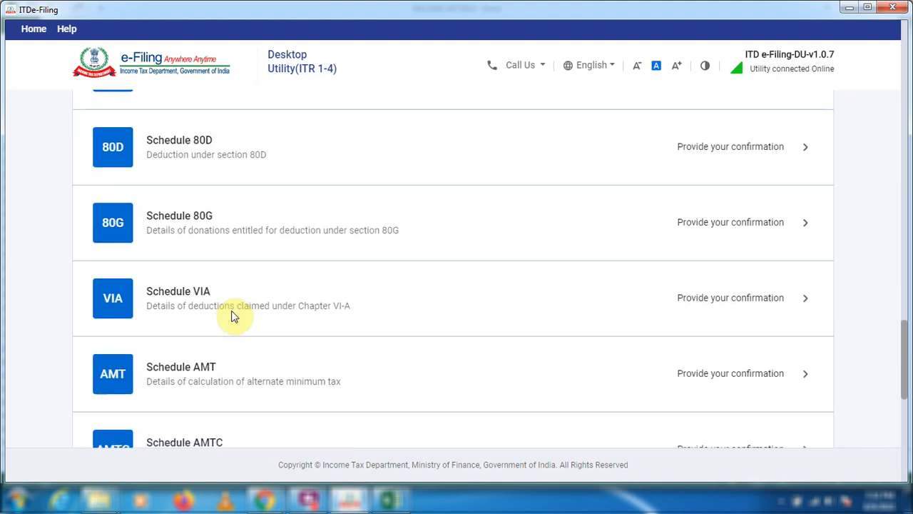
pyautogui.scroll(-3, 241, 326)
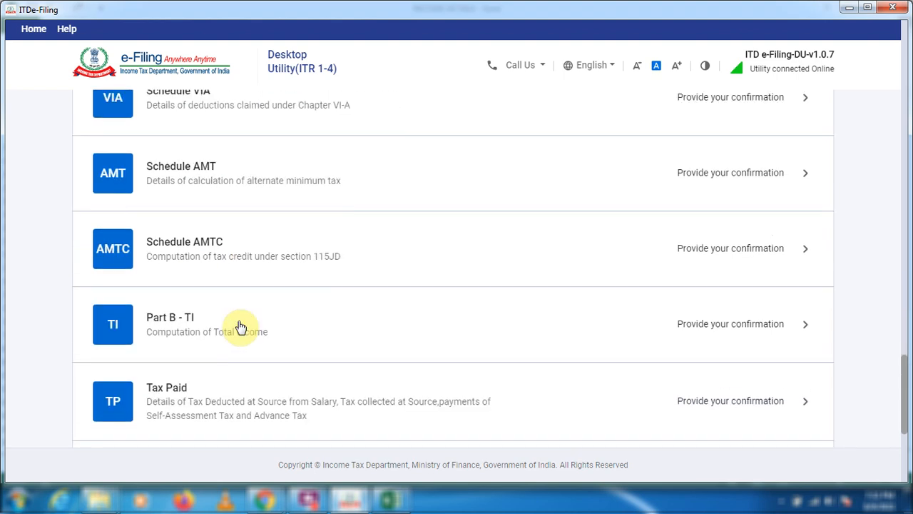
pyautogui.scroll(20, 242, 326)
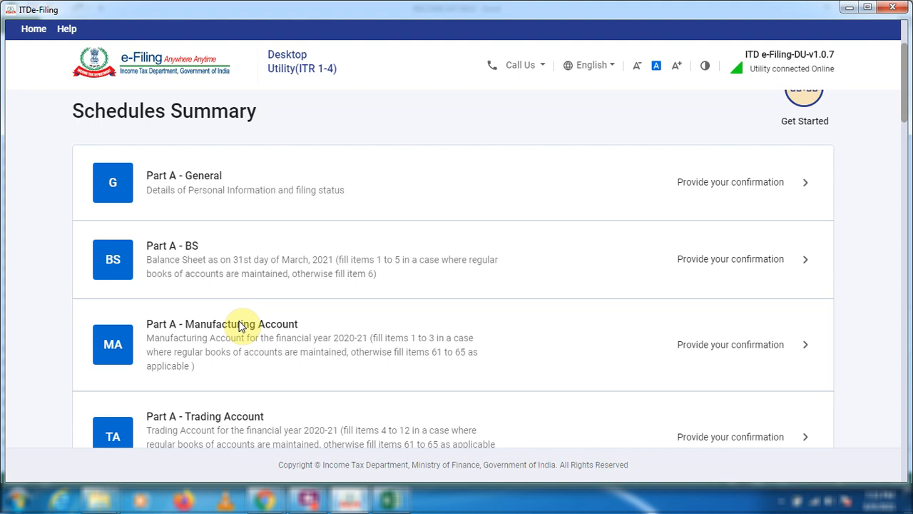
pyautogui.click(804, 184)
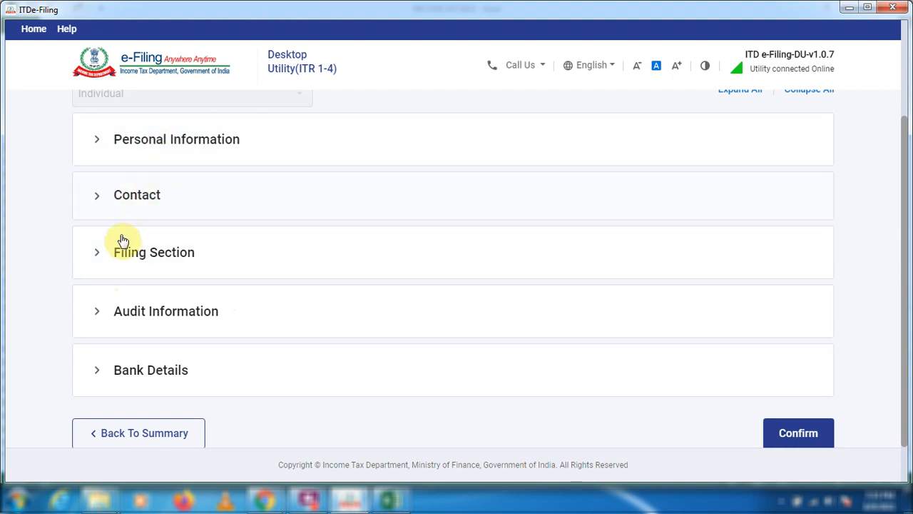
# In the Filing Section, set the residential status to Resident with the condition of 182 days or more in India [section 6(1)(a)].
pyautogui.click(101, 254)
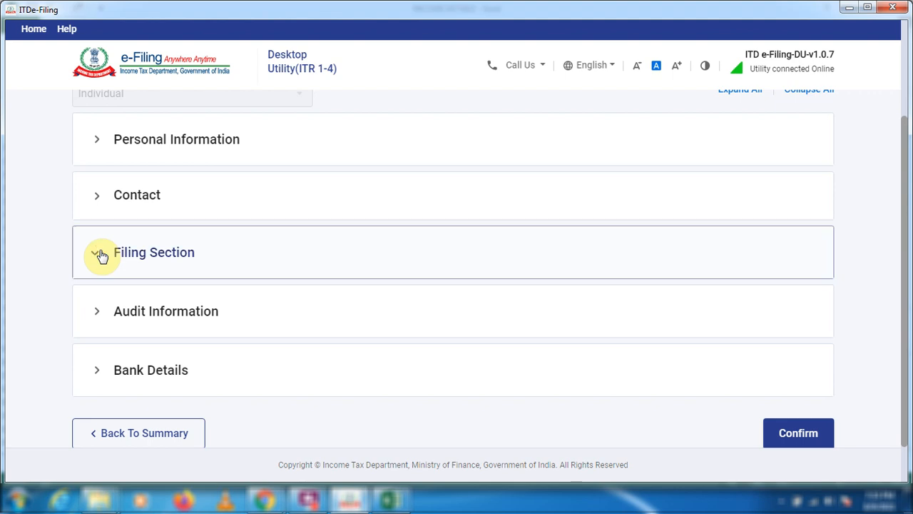
pyautogui.scroll(-1, 162, 206)
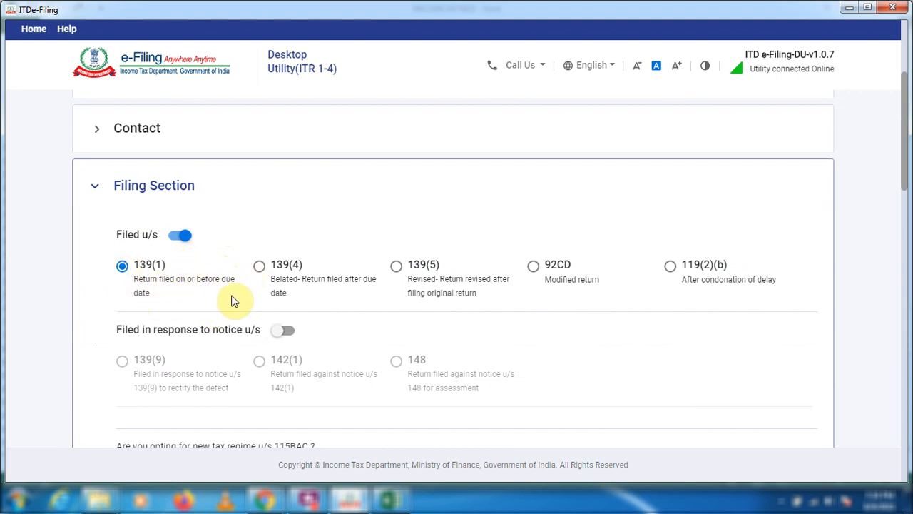
pyautogui.scroll(-1, 230, 310)
pyautogui.scroll(-2, 229, 310)
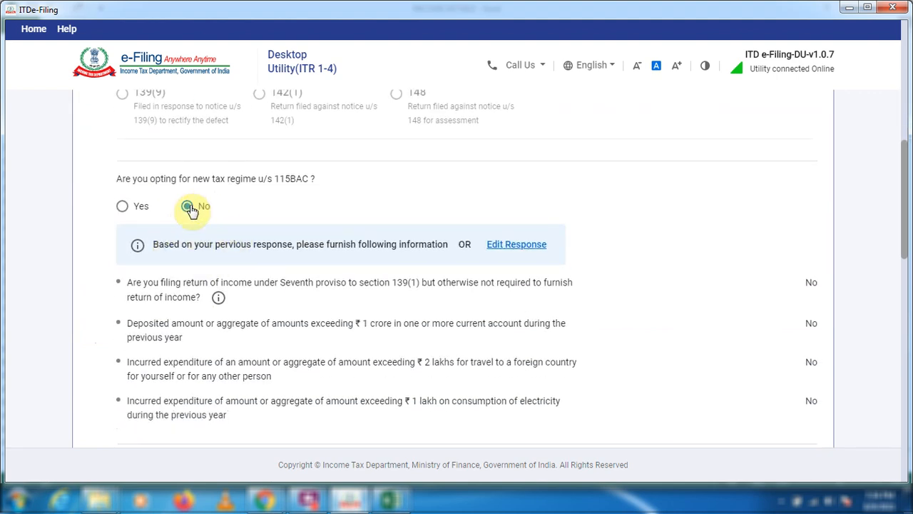
pyautogui.scroll(-3, 296, 245)
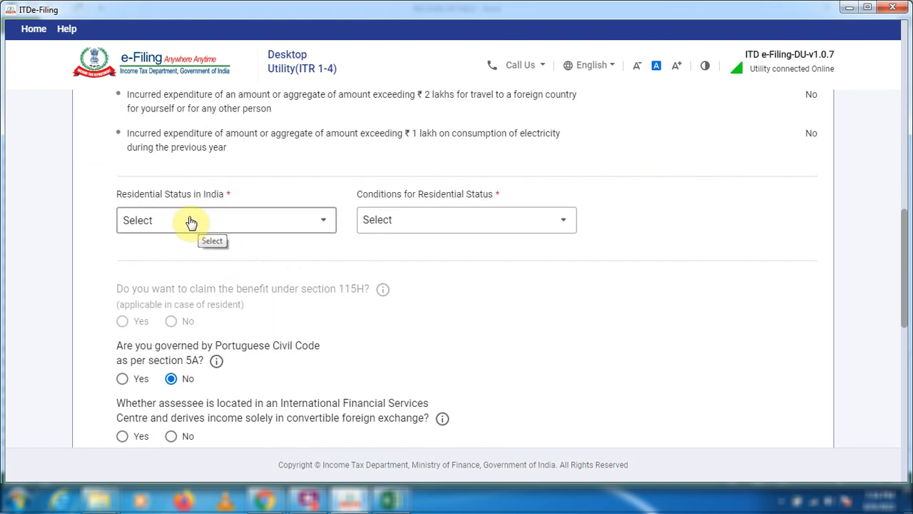
pyautogui.click(189, 222)
pyautogui.click(179, 280)
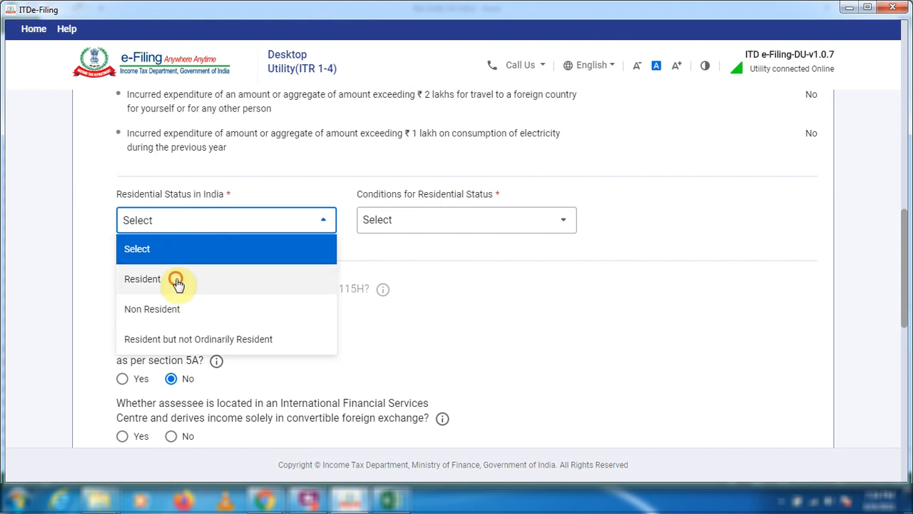
pyautogui.click(435, 222)
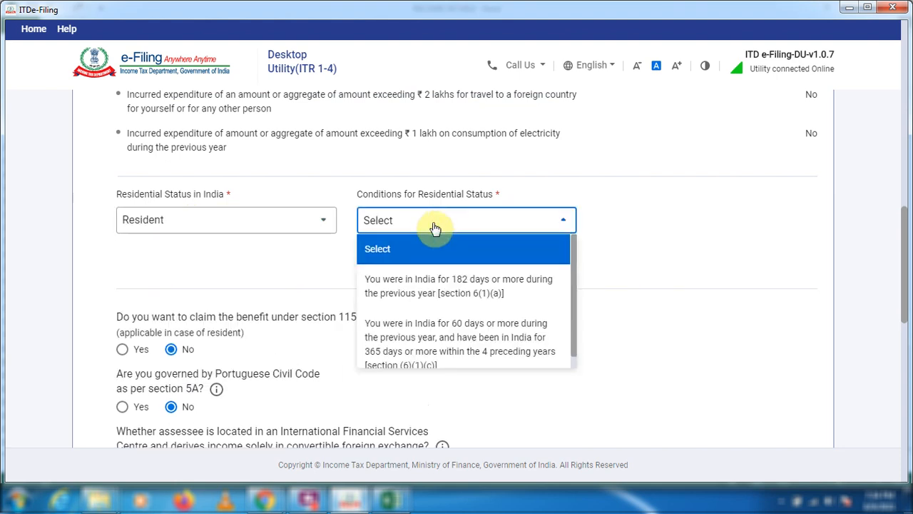
pyautogui.click(435, 301)
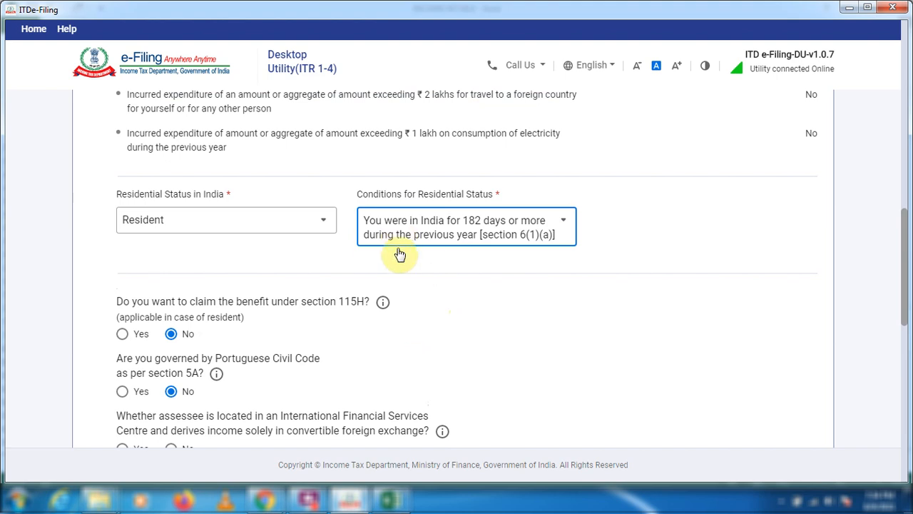
# Answer No to the International Financial Services Centre, representative assessee, directorship, firm partner and unlisted equity shares questions, and save the Filing Section.
pyautogui.scroll(-2, 319, 335)
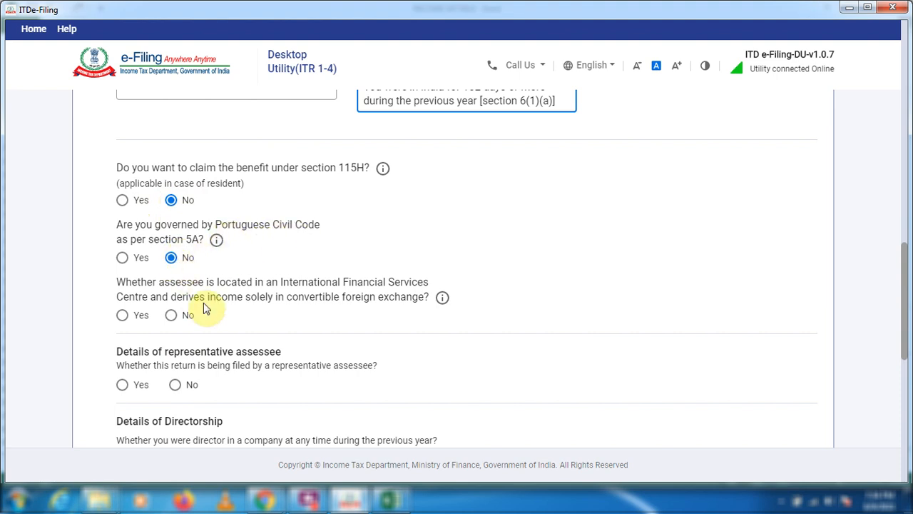
pyautogui.scroll(-1, 203, 304)
pyautogui.click(171, 246)
pyautogui.click(176, 318)
pyautogui.scroll(-1, 176, 322)
pyautogui.click(176, 323)
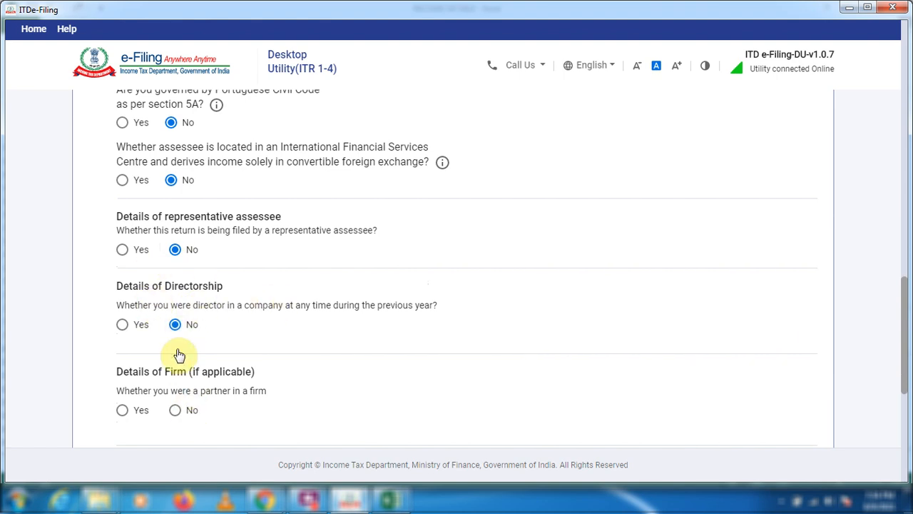
pyautogui.click(175, 410)
pyautogui.scroll(-4, 178, 400)
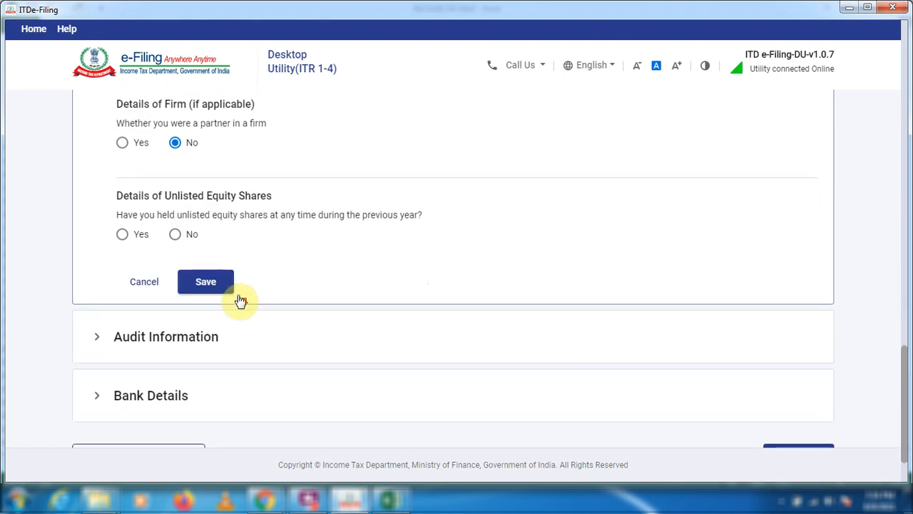
pyautogui.click(175, 235)
pyautogui.click(216, 292)
# In Audit Information, answer No to Section 44AA accounts, declaring only presumptive income, and audit under Sections 44AB and 92E.
pyautogui.click(138, 278)
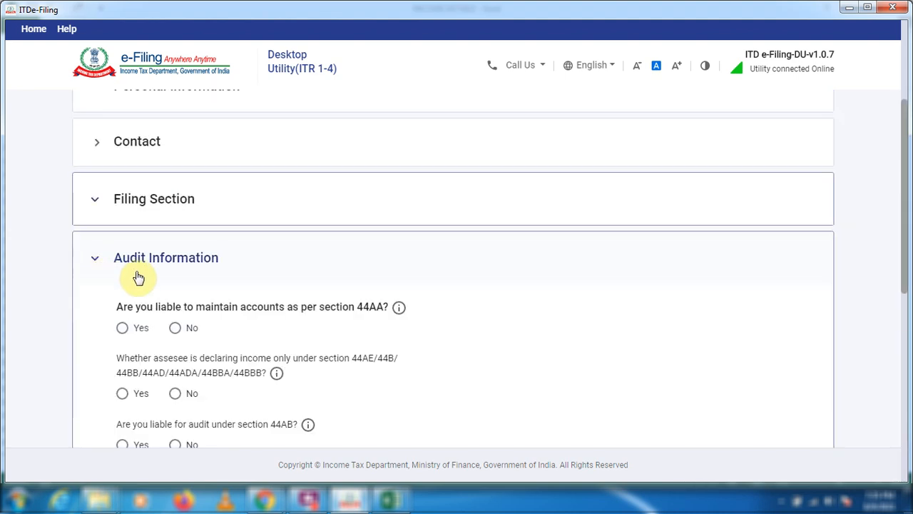
pyautogui.scroll(-2, 264, 265)
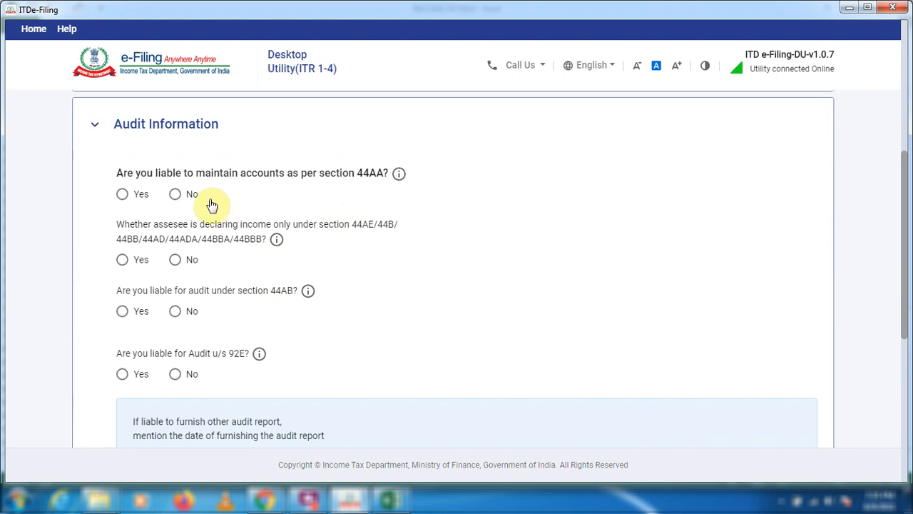
pyautogui.click(176, 194)
pyautogui.click(175, 260)
pyautogui.click(175, 311)
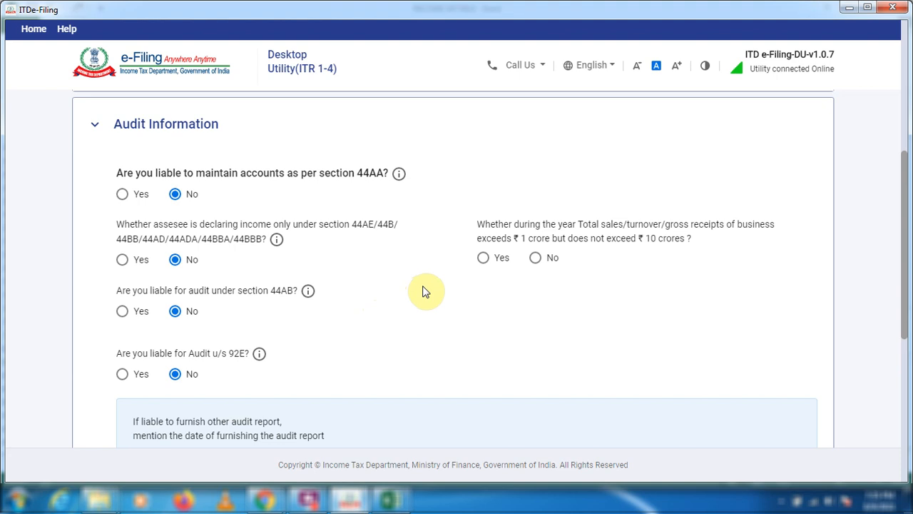
pyautogui.scroll(-1, 402, 310)
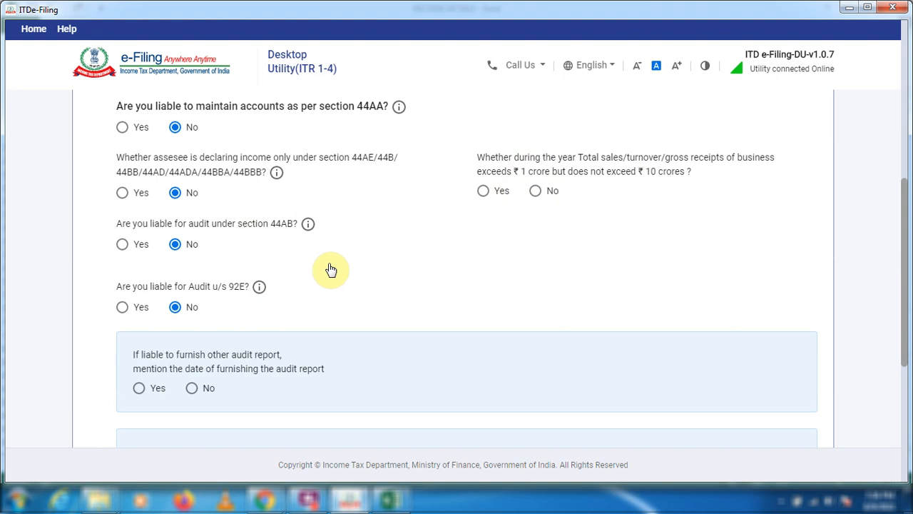
# In Bank Details, turn off the refund nomination for the third bank account and confirm the Part A - General schedule.
pyautogui.scroll(5, 334, 273)
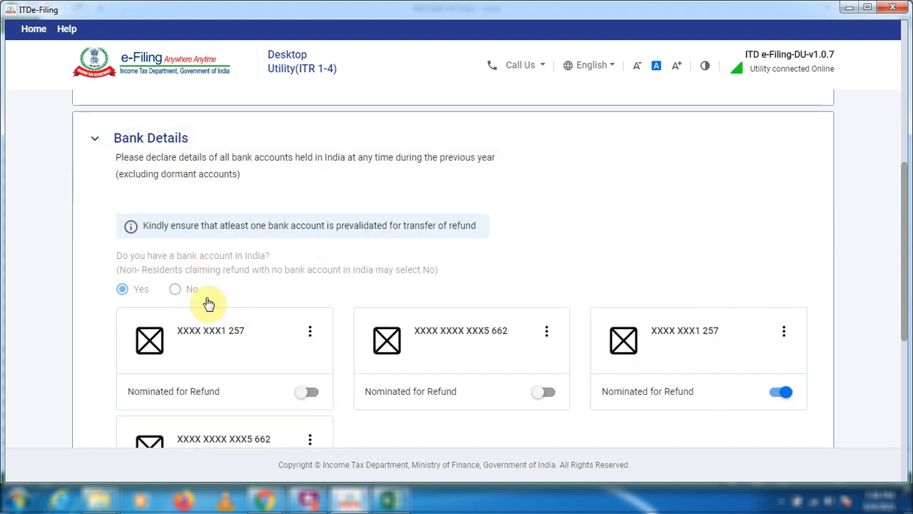
pyautogui.scroll(-2, 214, 299)
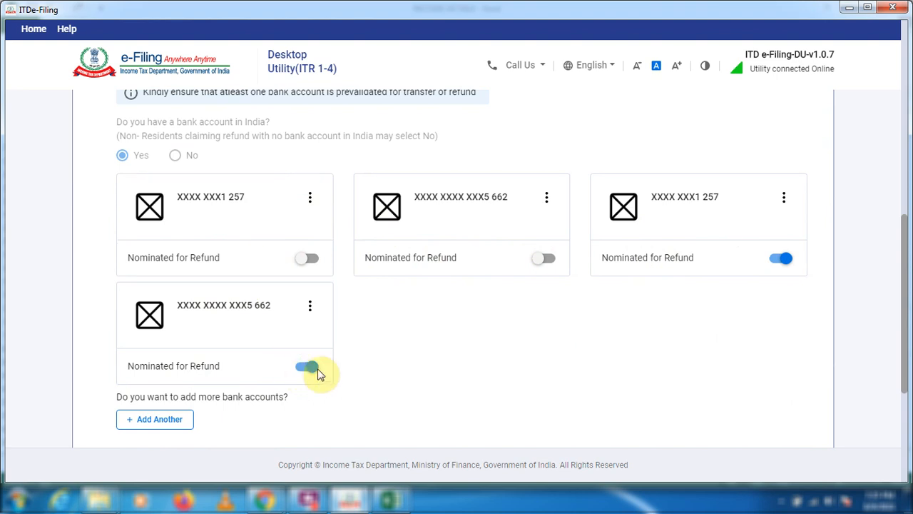
pyautogui.click(781, 260)
pyautogui.scroll(-3, 381, 360)
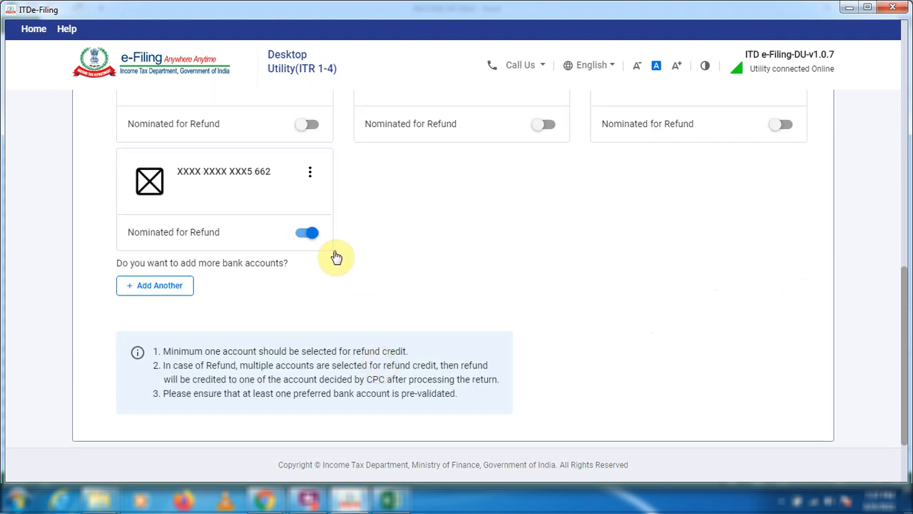
pyautogui.scroll(-2, 356, 424)
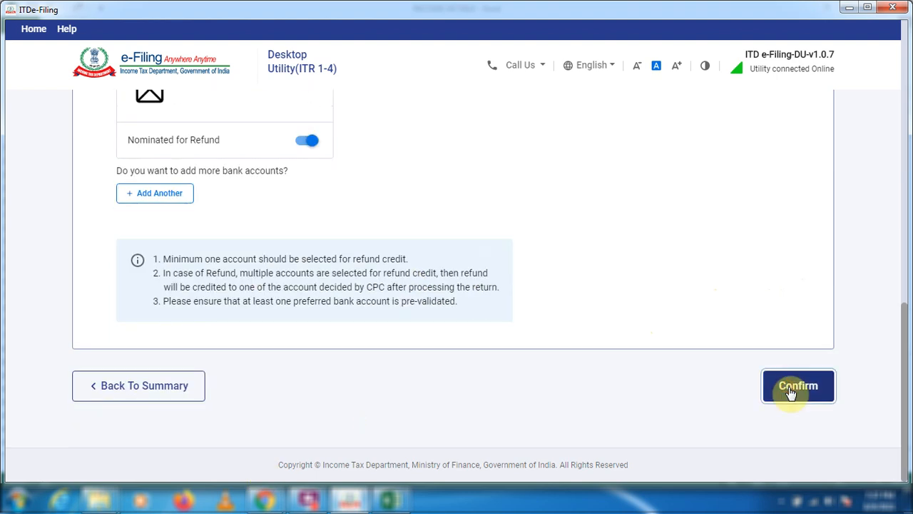
pyautogui.click(789, 391)
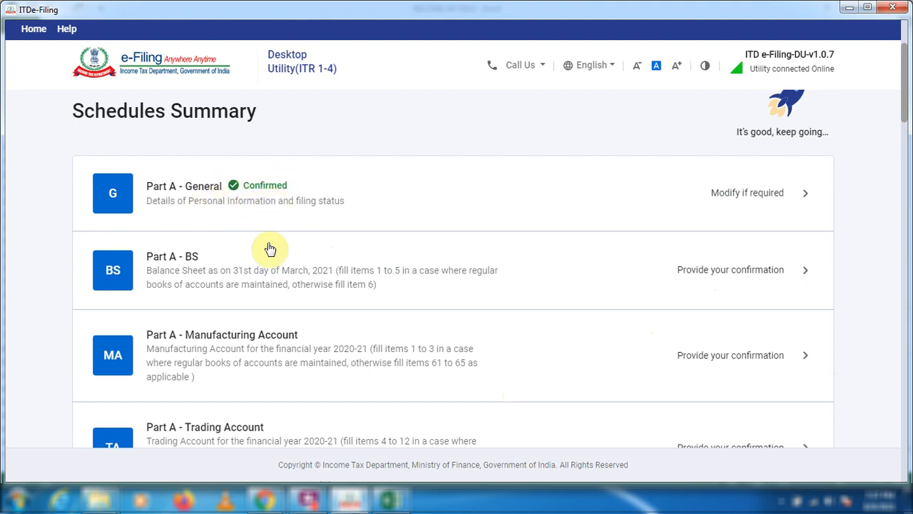
# Open Schedule Salary from the Schedules Summary.
pyautogui.scroll(-2, 243, 243)
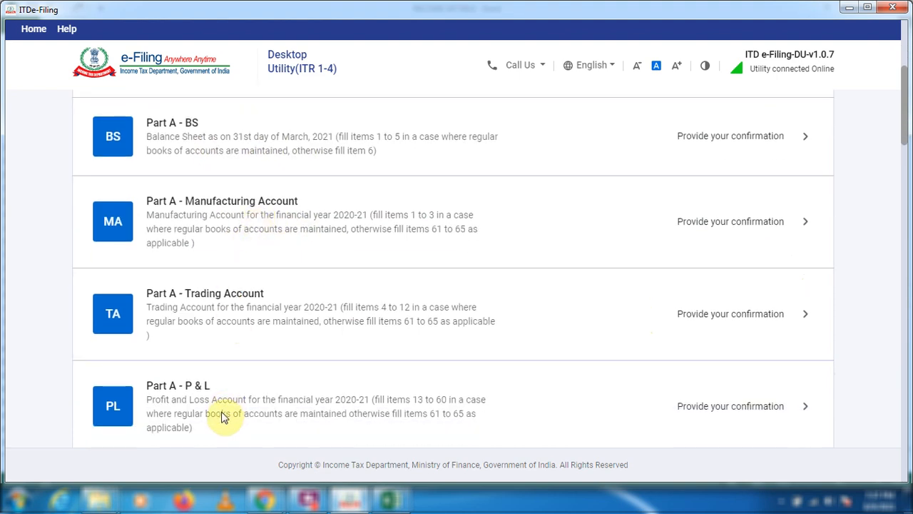
pyautogui.scroll(-12, 224, 418)
pyautogui.scroll(-5, 387, 402)
pyautogui.scroll(15, 388, 403)
pyautogui.scroll(2, 312, 258)
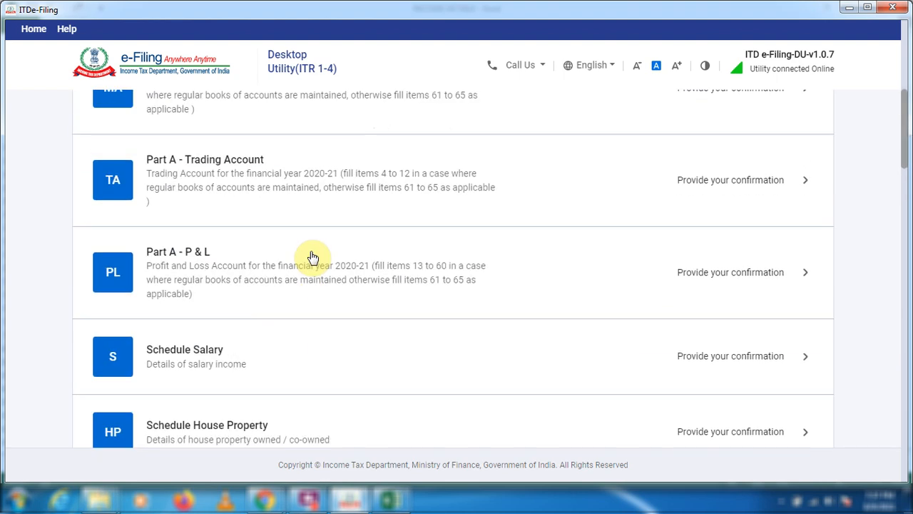
pyautogui.scroll(-2, 312, 258)
pyautogui.click(809, 227)
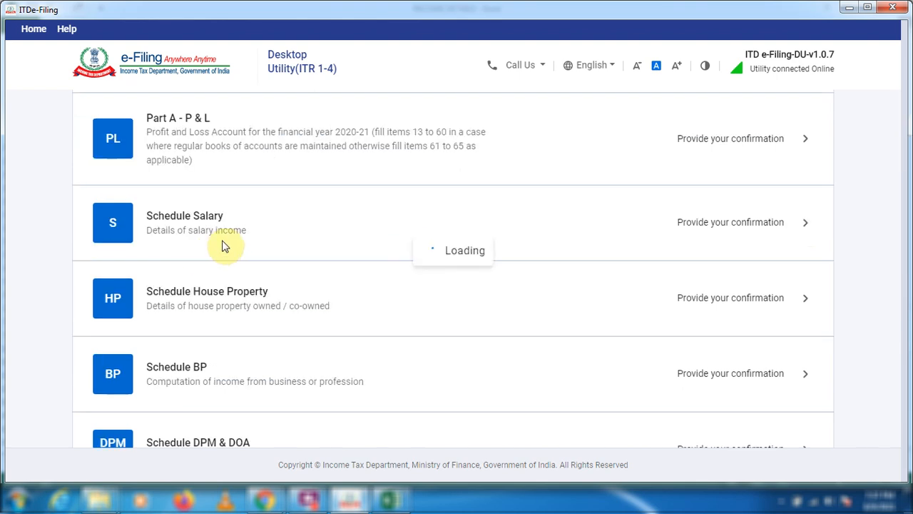
# Add an employer entry under Gross Salary and check the salary breakdown in the FORM 16 sheet of the Excel workbook.
pyautogui.scroll(-1, 239, 303)
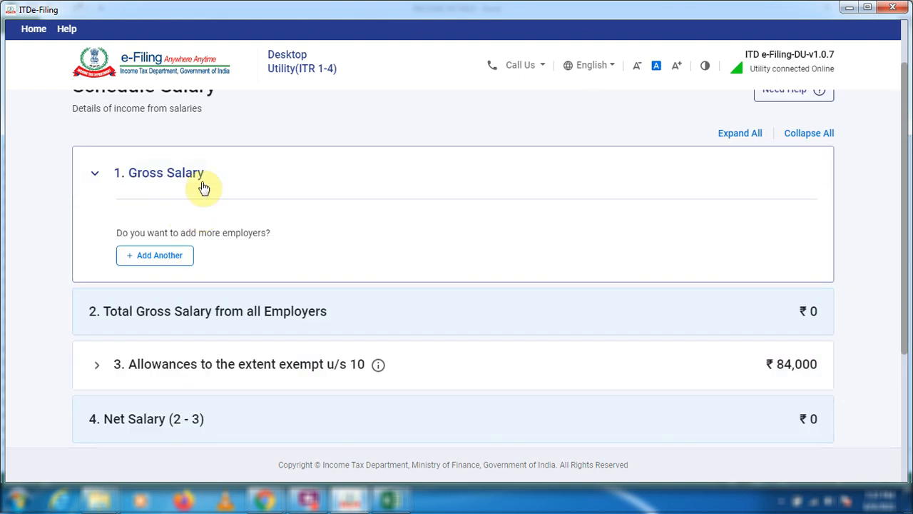
pyautogui.click(152, 257)
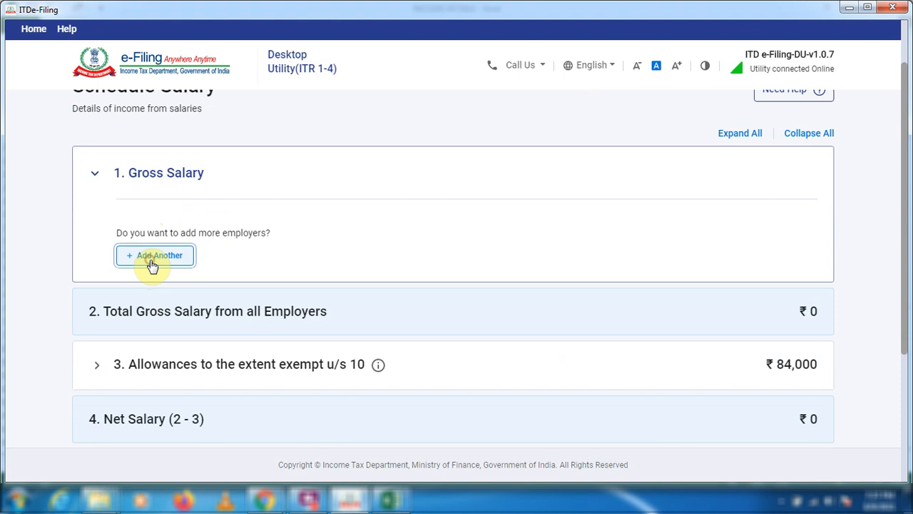
pyautogui.click(235, 232)
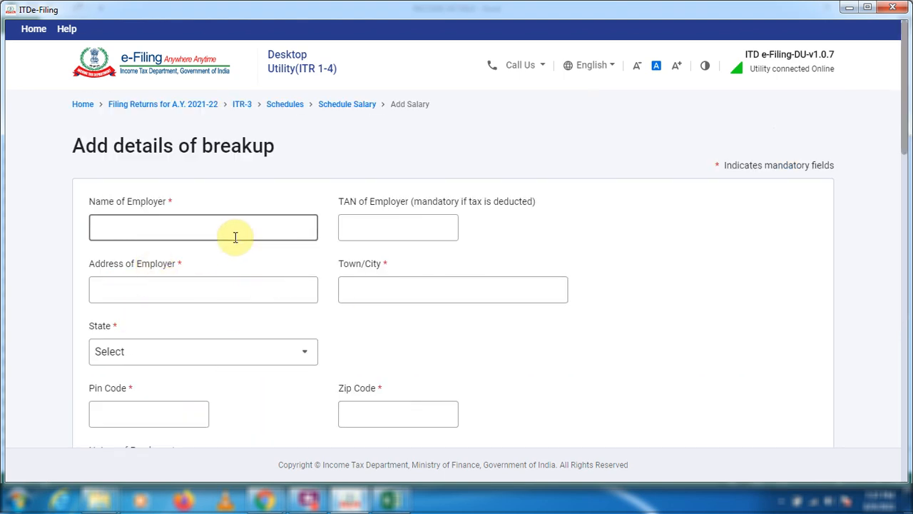
pyautogui.scroll(-1, 343, 250)
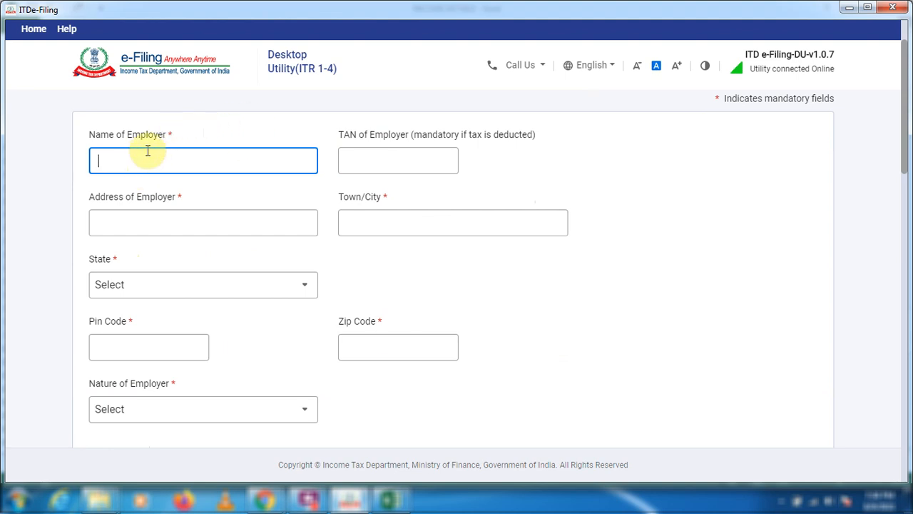
pyautogui.click(397, 502)
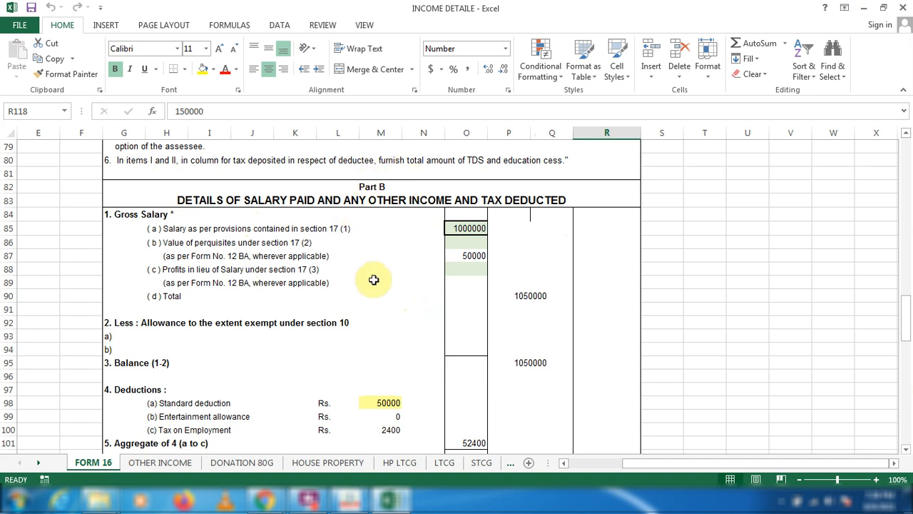
pyautogui.hotkey('alt', 'Tab')
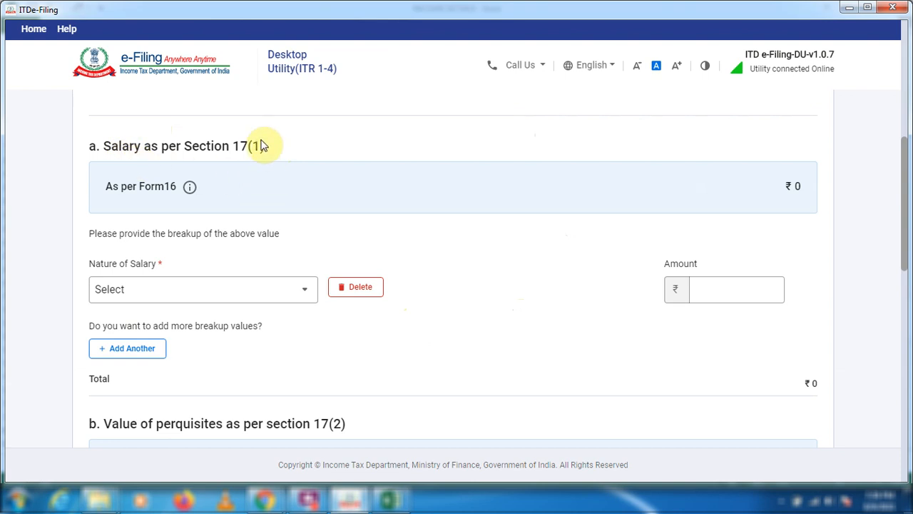
# Enter Basic salary of 1000000 under Section 17(1), taking the amount from the FORM 16 sheet in Excel.
pyautogui.click(293, 292)
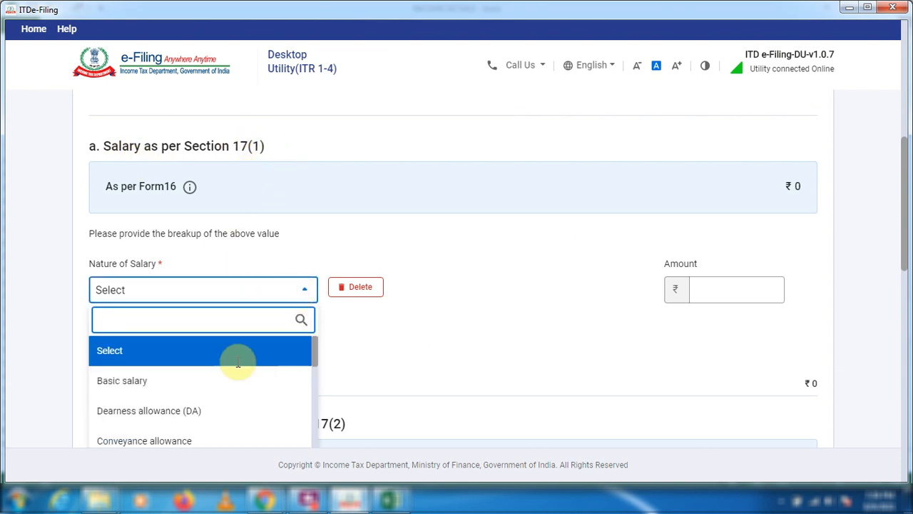
pyautogui.click(127, 382)
pyautogui.click(716, 285)
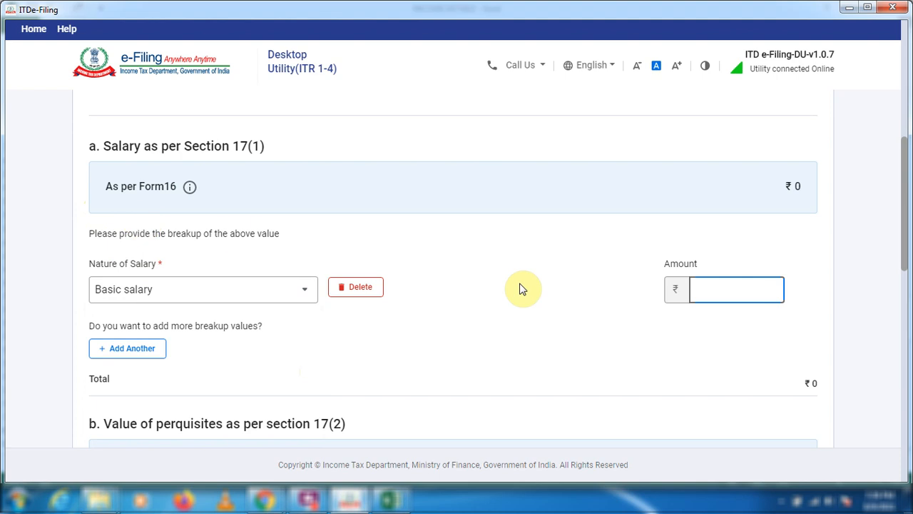
pyautogui.hotkey('alt', 'Tab')
pyautogui.click(472, 230)
pyautogui.hotkey('alt', 'Tab')
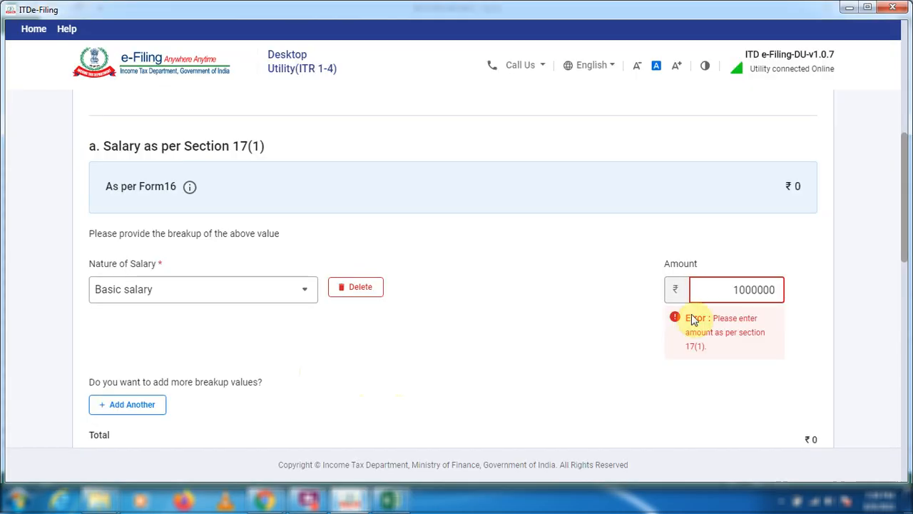
# Enter a Cars / Other Automotive perquisite of 50,000 under section 17(2) and save the employer's salary details.
pyautogui.scroll(-5, 310, 371)
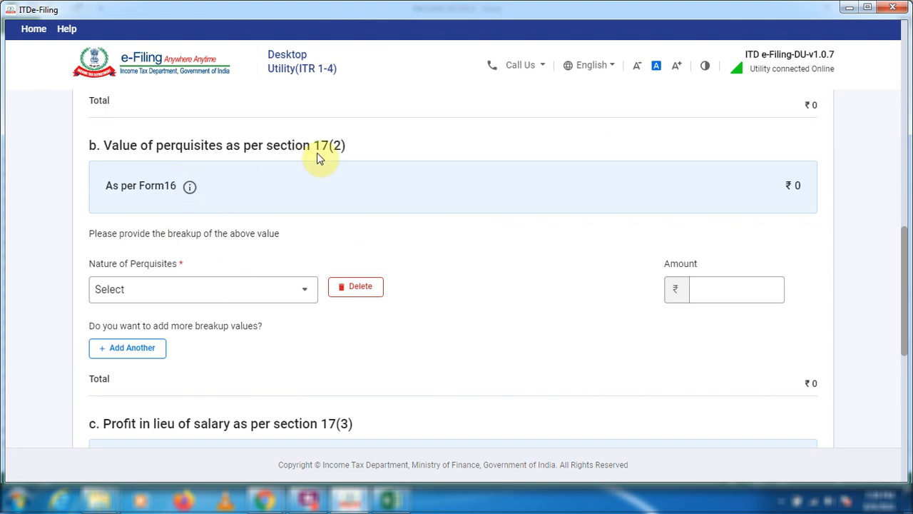
pyautogui.hotkey('alt', 'Tab')
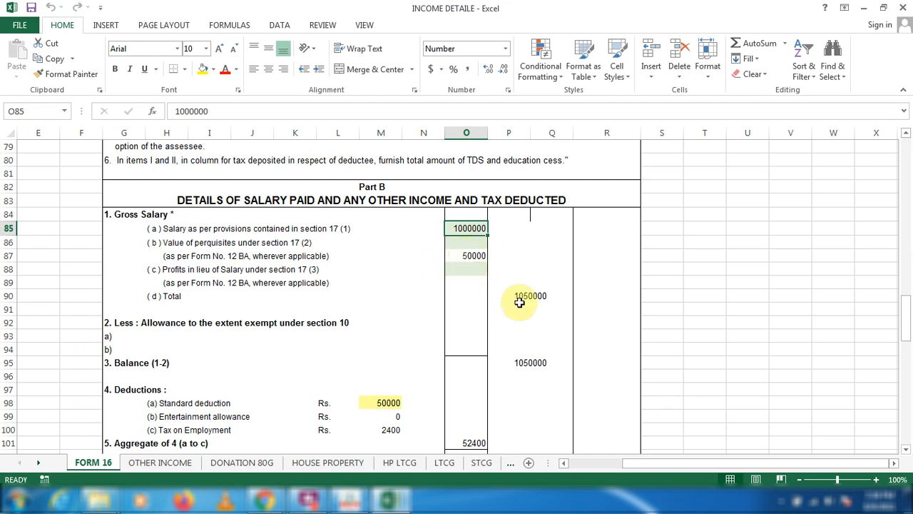
pyautogui.hotkey('alt', 'Tab')
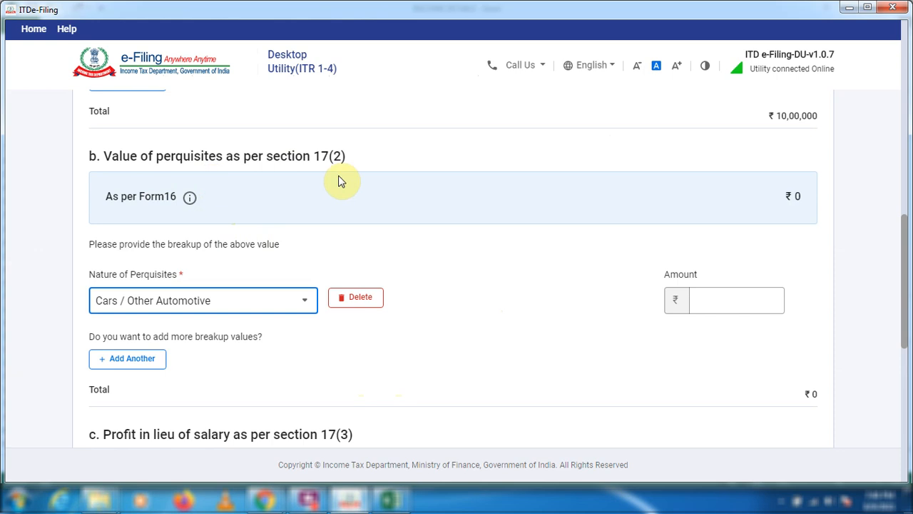
pyautogui.click(748, 303)
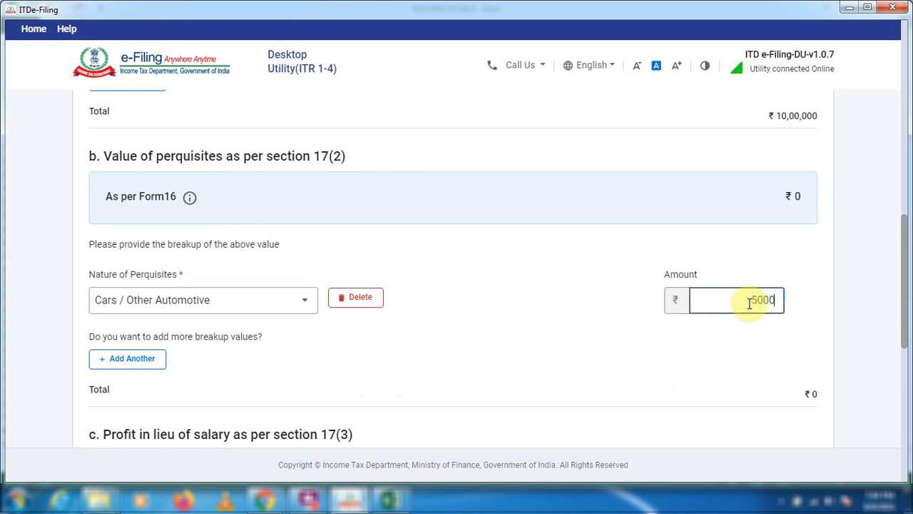
pyautogui.scroll(-4, 418, 308)
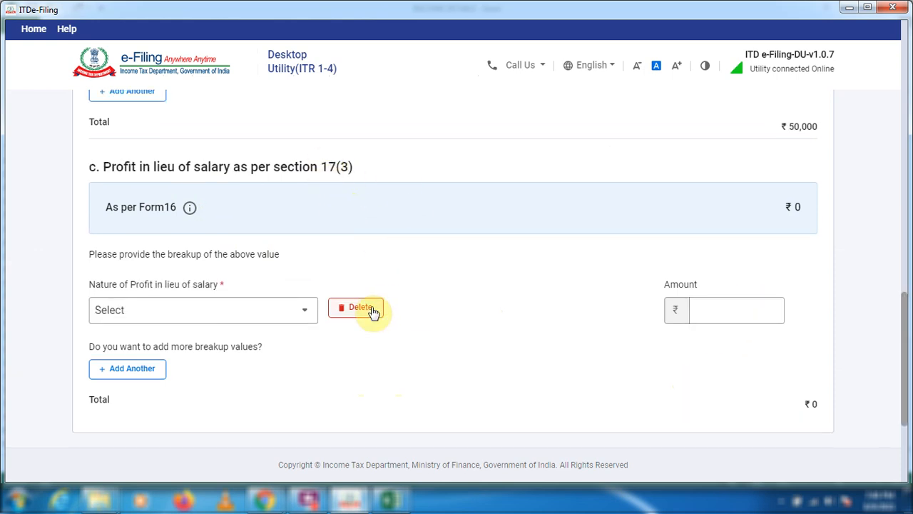
pyautogui.scroll(-3, 371, 312)
pyautogui.click(801, 343)
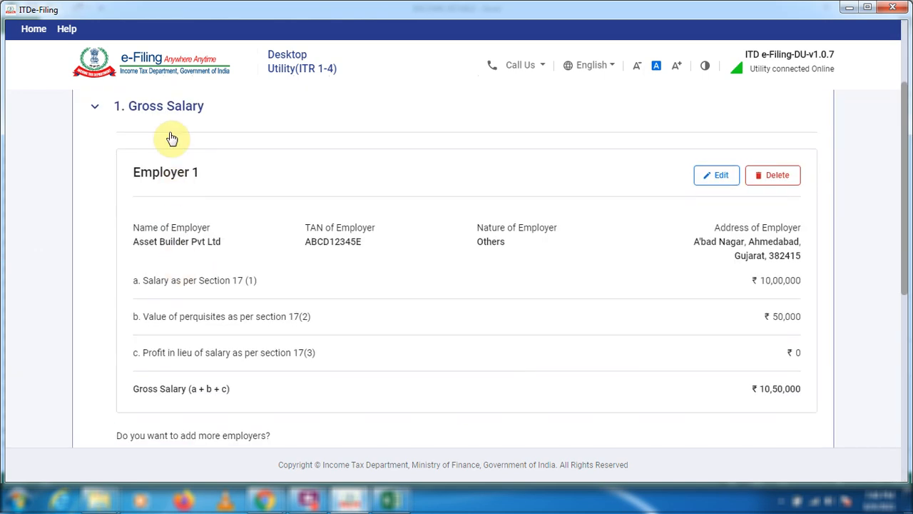
# Edit the Sec 10(13A)-House Rent Allowance entry under exempt allowances, reduce its exemption to 0 and save.
pyautogui.scroll(-2, 264, 284)
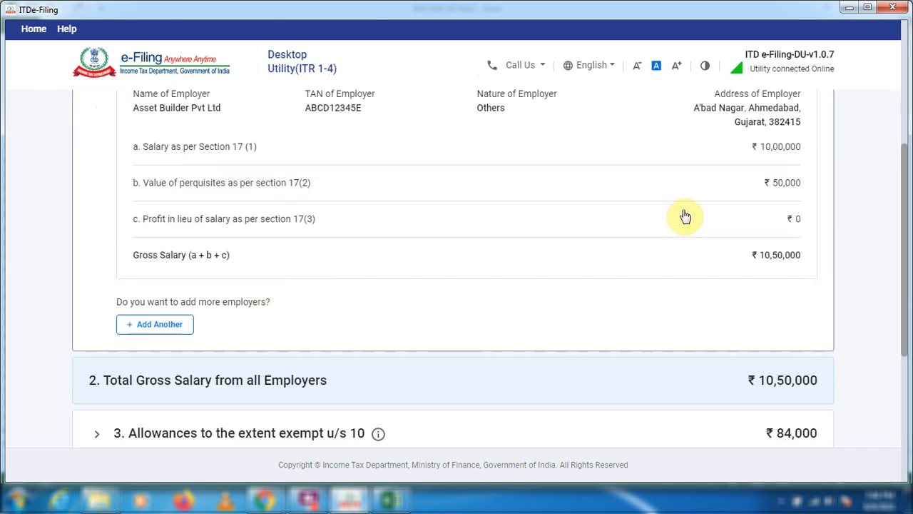
pyautogui.scroll(-3, 384, 231)
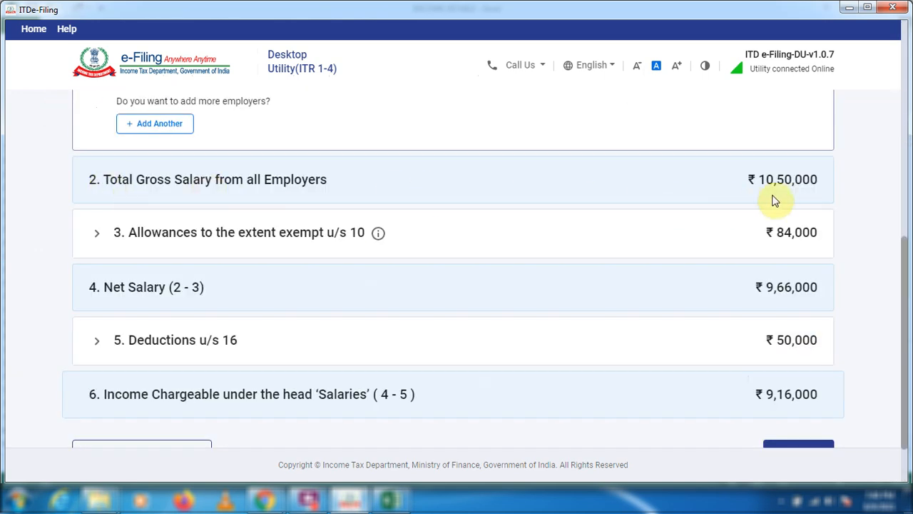
pyautogui.scroll(-1, 296, 244)
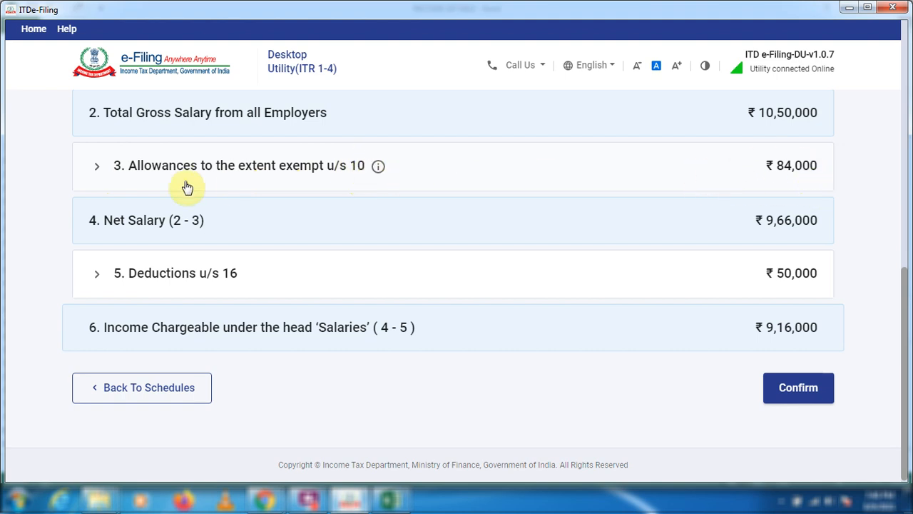
pyautogui.click(99, 166)
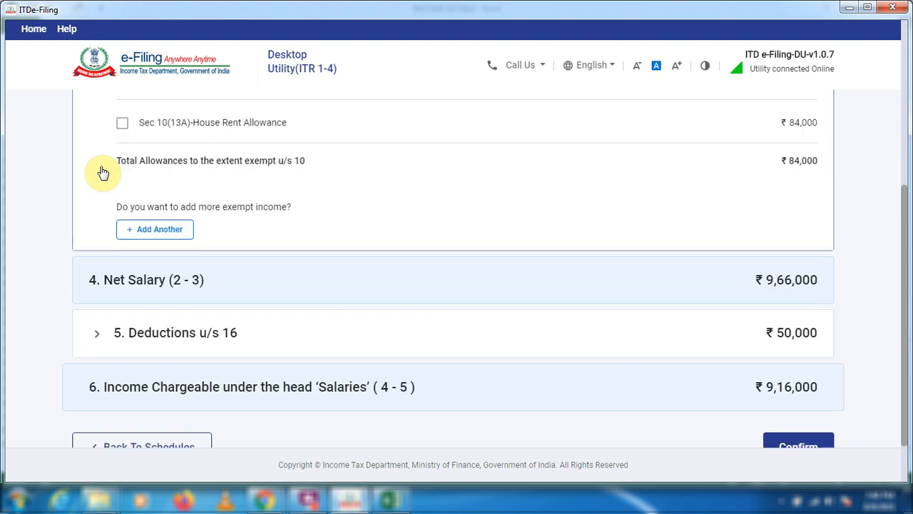
pyautogui.scroll(1, 578, 219)
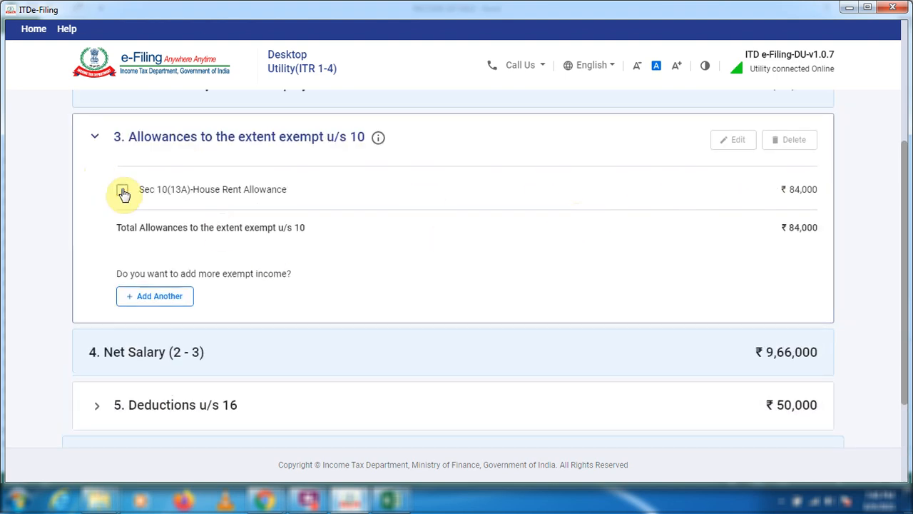
pyautogui.click(122, 189)
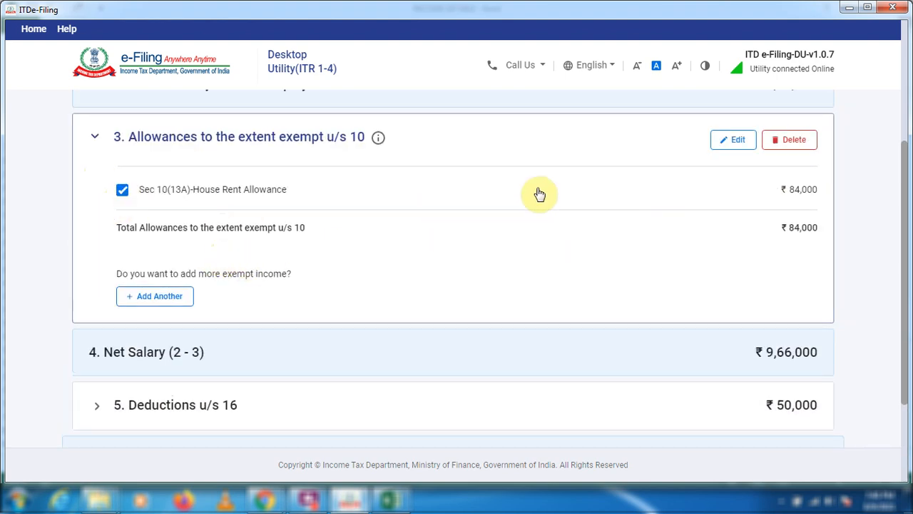
pyautogui.click(737, 141)
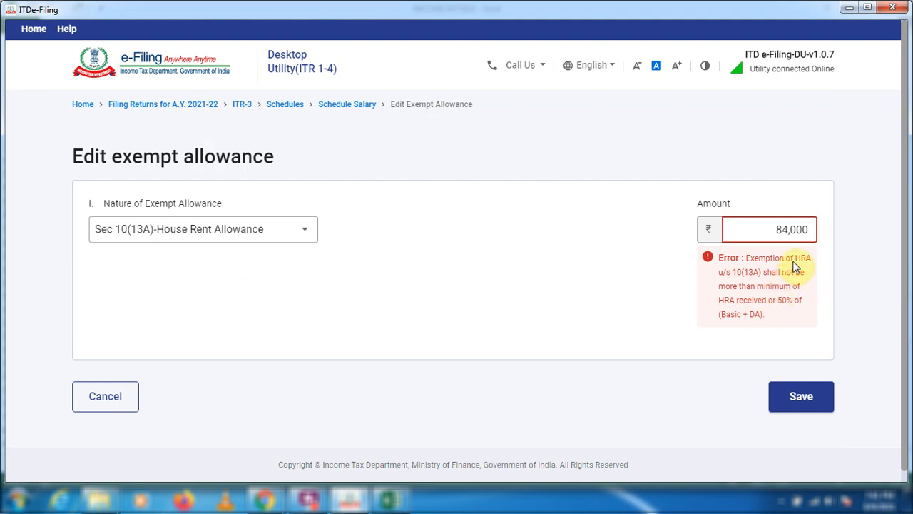
pyautogui.click(796, 393)
pyautogui.click(798, 394)
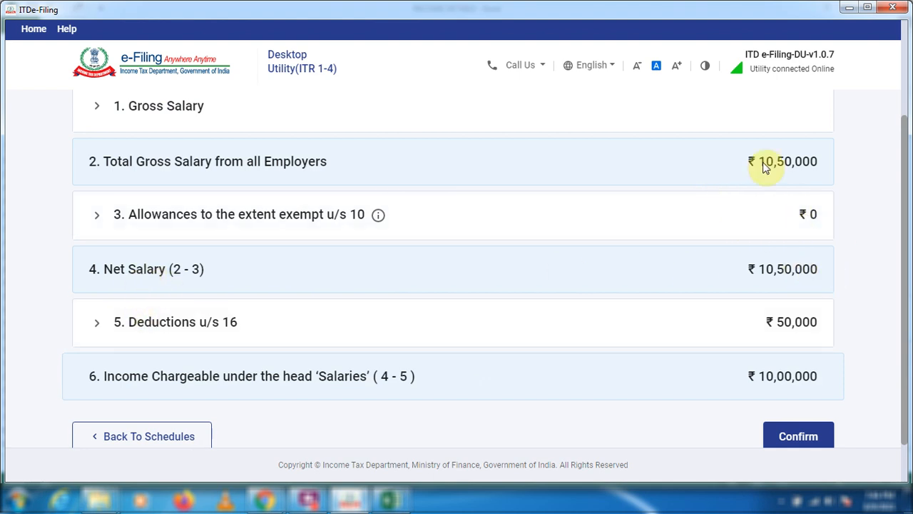
# Enter Professional tax u/s 16(iii) of 2,400 in Deductions u/s 16 and return to the Gross Salary section.
pyautogui.scroll(-1, 124, 230)
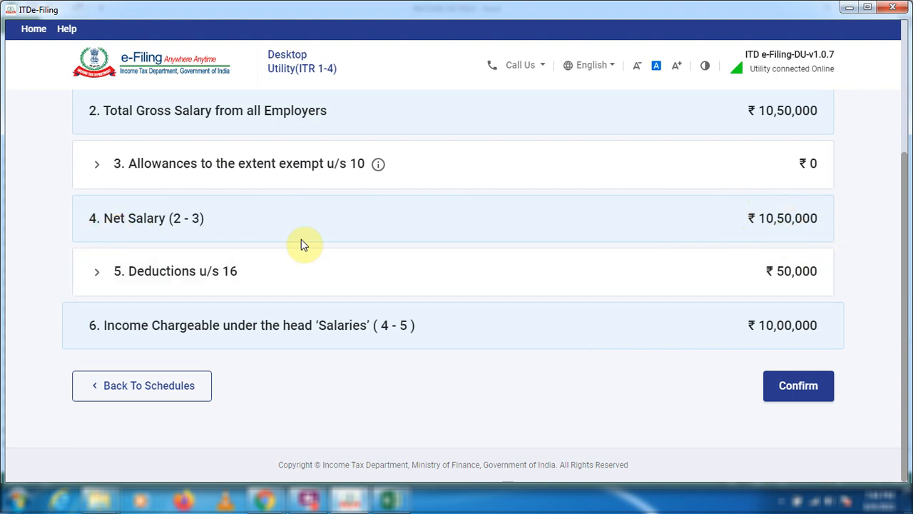
pyautogui.click(98, 277)
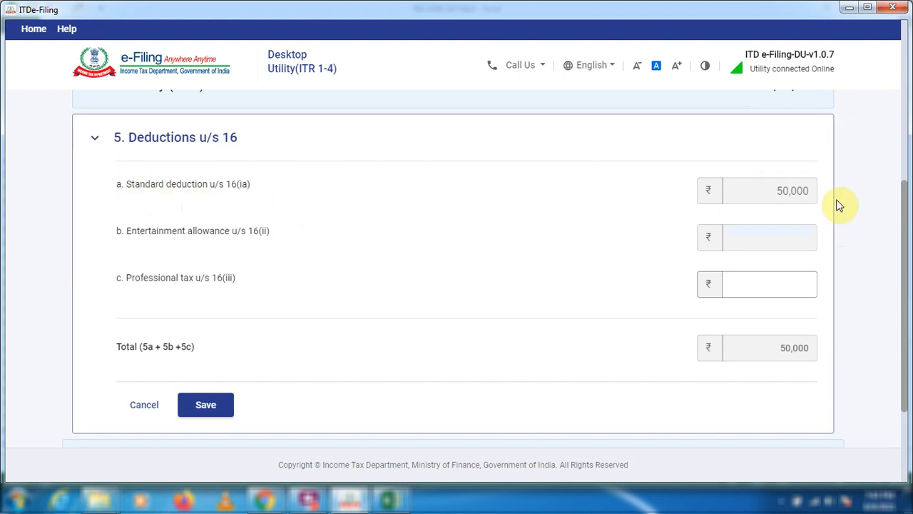
pyautogui.click(769, 286)
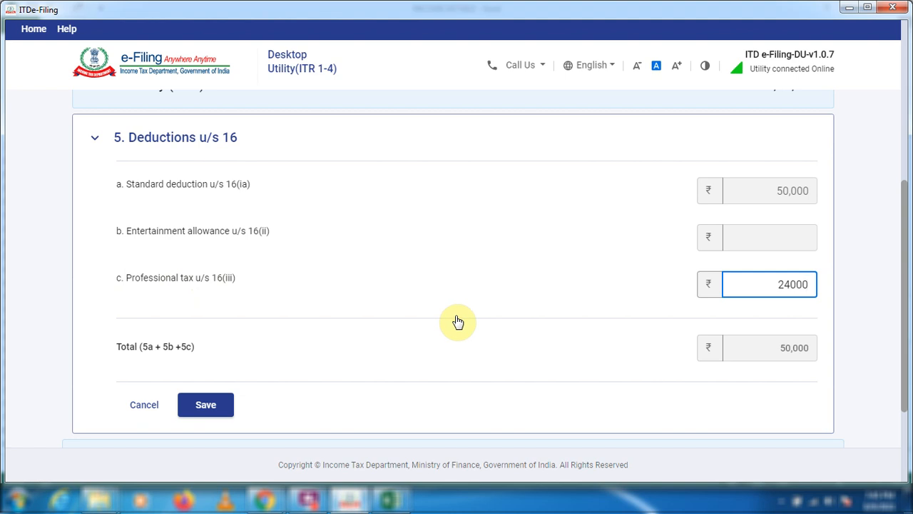
pyautogui.click(218, 433)
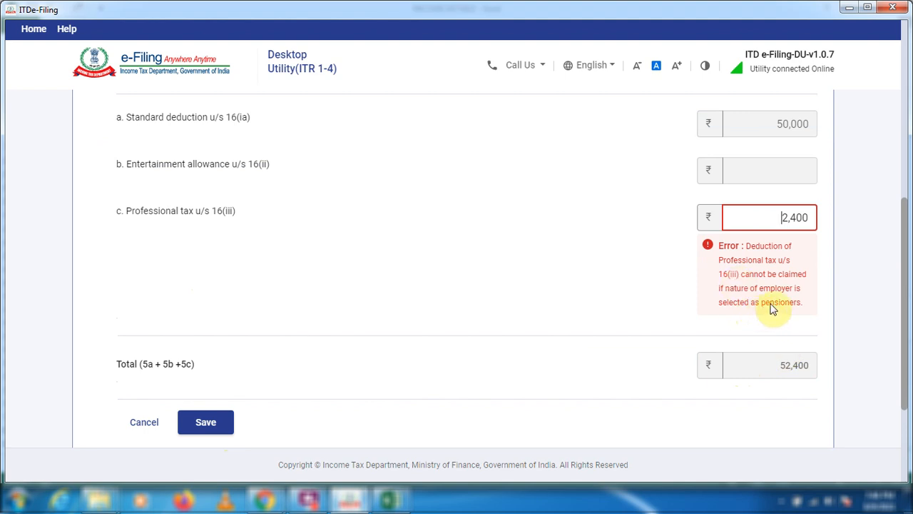
pyautogui.click(144, 422)
pyautogui.click(147, 253)
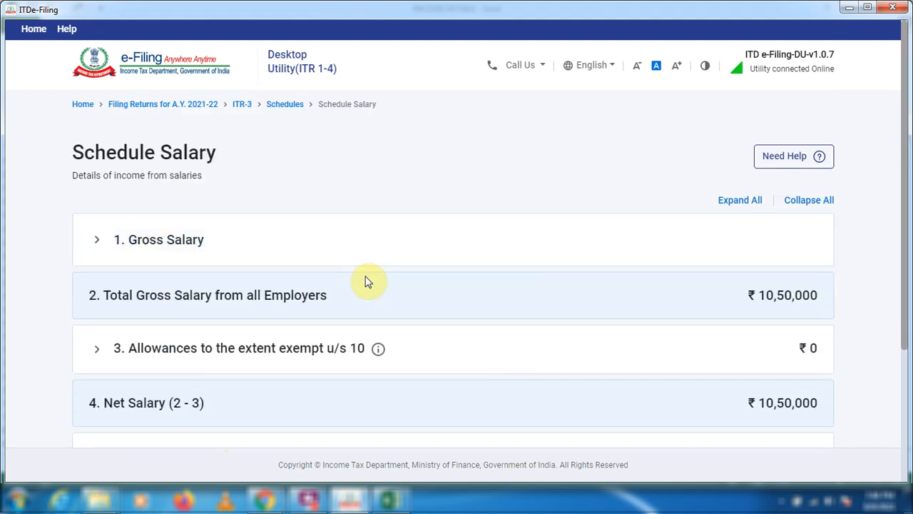
# Confirm Schedule Salary and start adding deduction details in Schedule 80D.
pyautogui.scroll(-3, 367, 283)
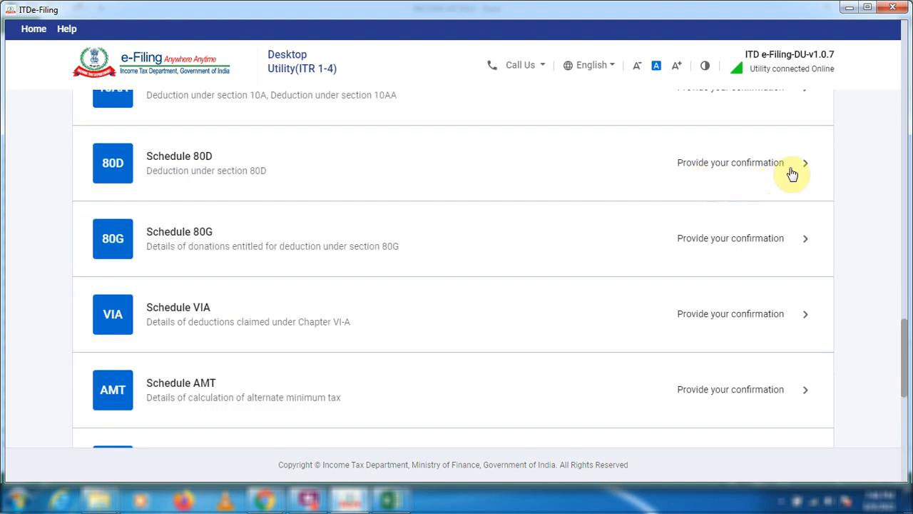
pyautogui.click(804, 166)
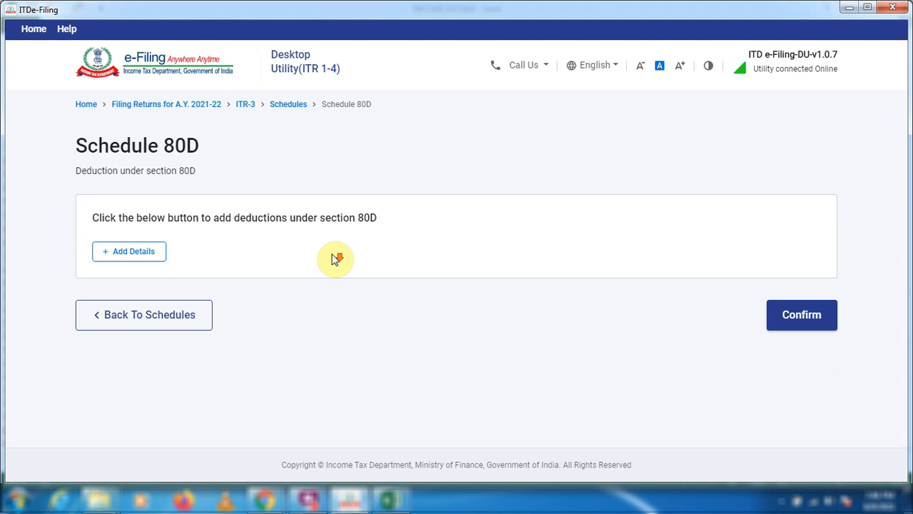
pyautogui.click(137, 258)
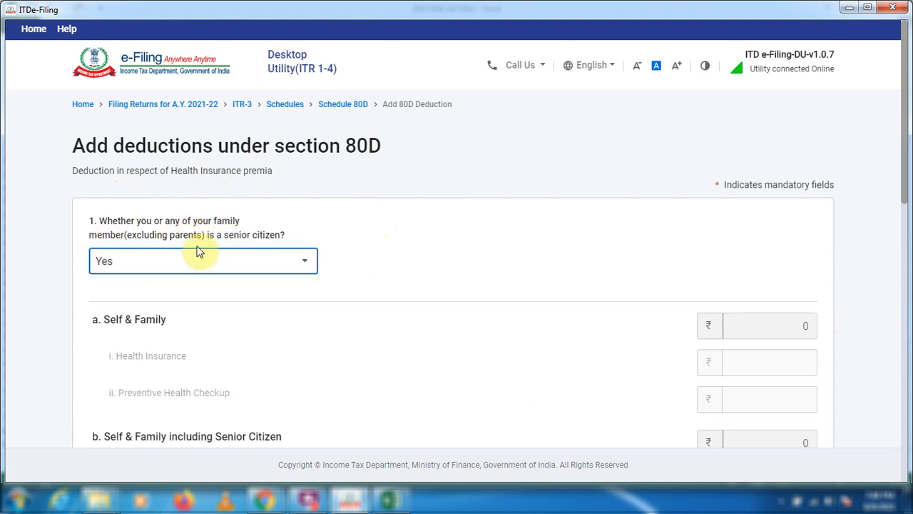
# Answer No to the self and family senior citizen question and enter Health Insurance of 20,000 for Self & Family.
pyautogui.scroll(-1, 299, 199)
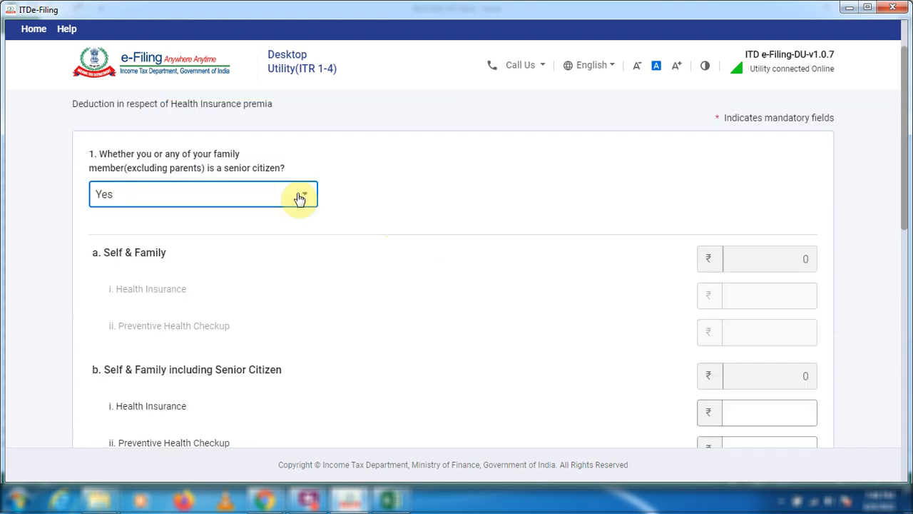
pyautogui.click(299, 196)
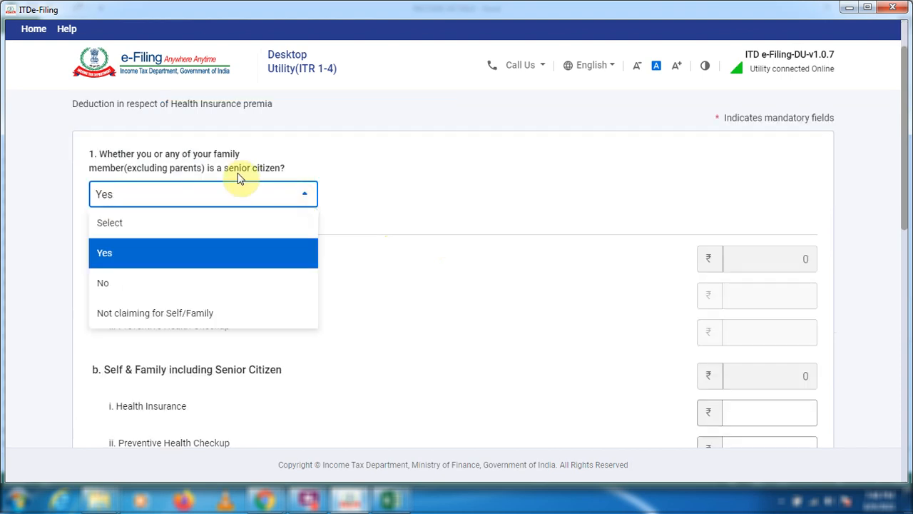
pyautogui.click(115, 285)
pyautogui.click(771, 290)
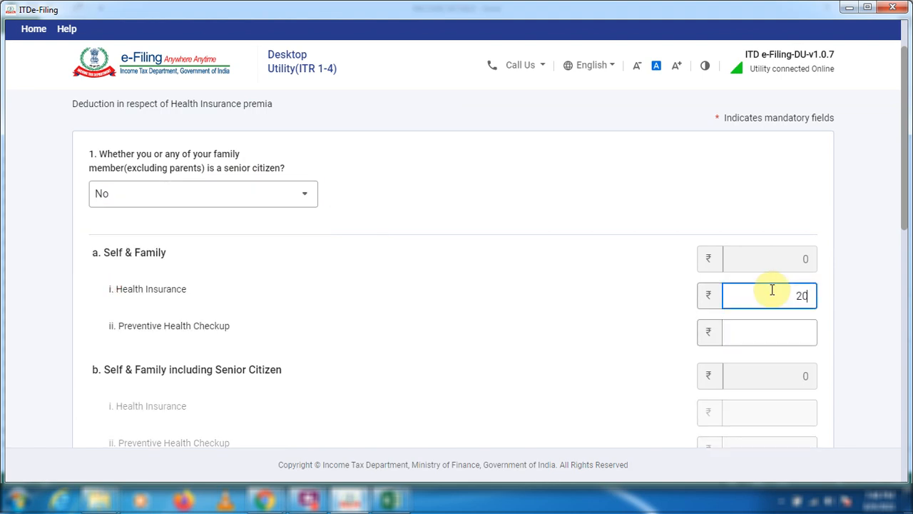
pyautogui.click(790, 323)
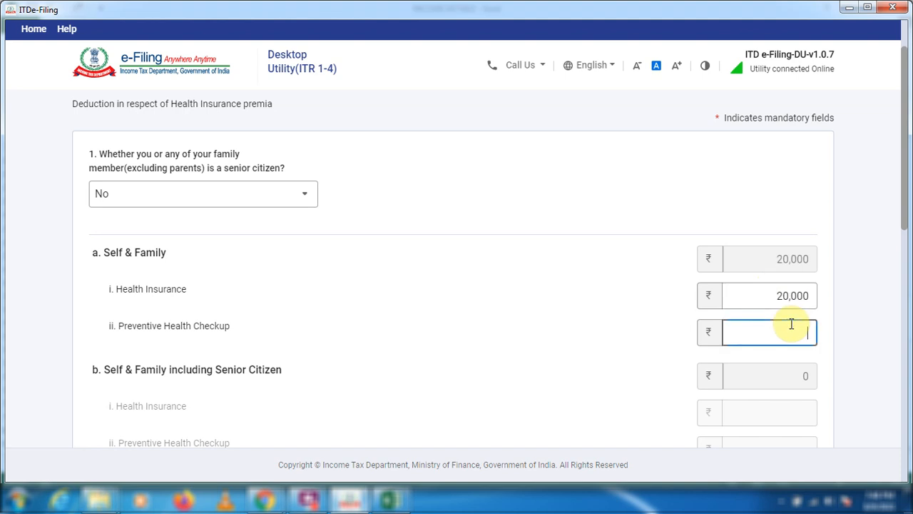
pyautogui.click(691, 342)
pyautogui.scroll(-6, 499, 350)
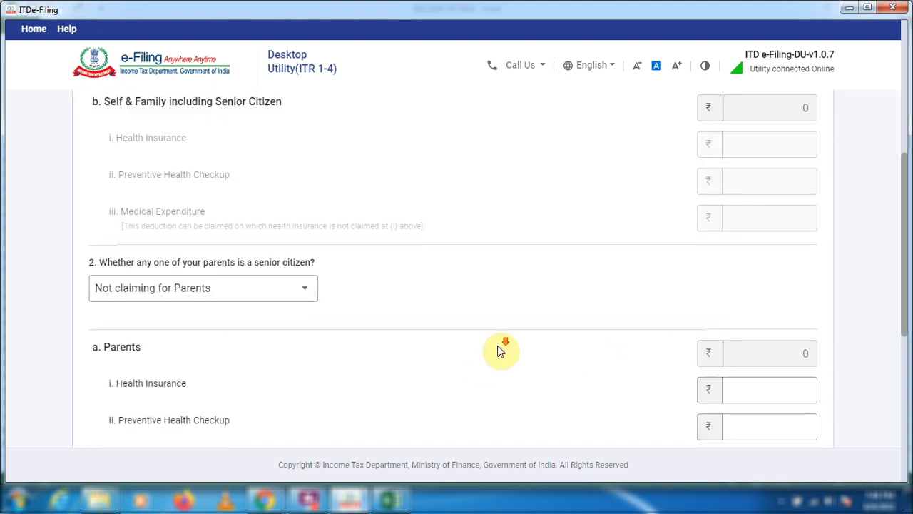
# Answer No to the parents senior citizen question and enter Health Insurance of 25,000 and Preventive Health Checkup of 0 for Parents.
pyautogui.click(277, 155)
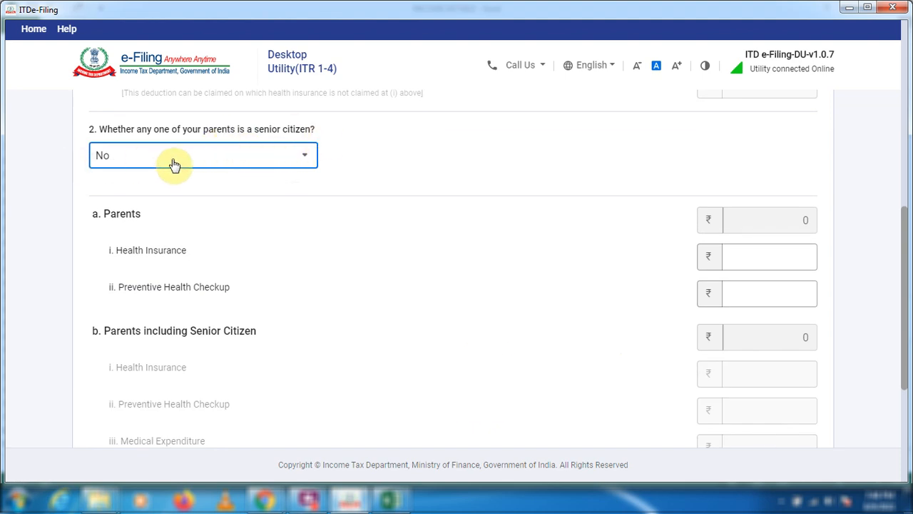
pyautogui.click(744, 256)
pyautogui.write('25000')
pyautogui.click(795, 285)
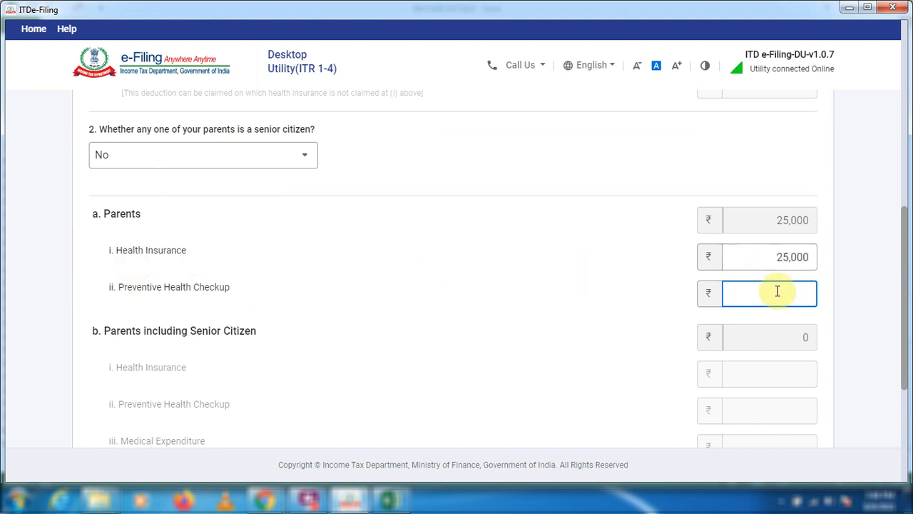
pyautogui.moveTo(797, 294); pyautogui.dragTo(825, 294)
pyautogui.scroll(-3, 577, 321)
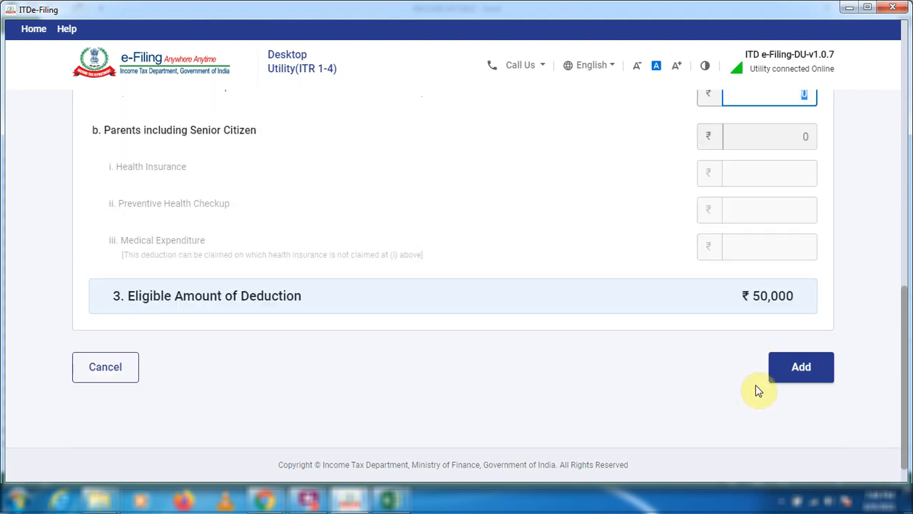
# Add the health insurance deduction details and confirm Schedule 80D.
pyautogui.click(785, 371)
pyautogui.scroll(-5, 626, 351)
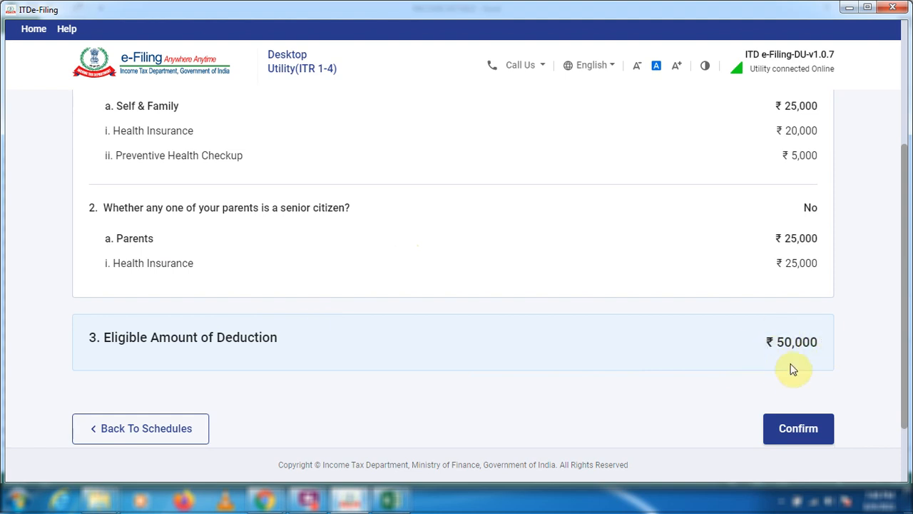
pyautogui.click(806, 428)
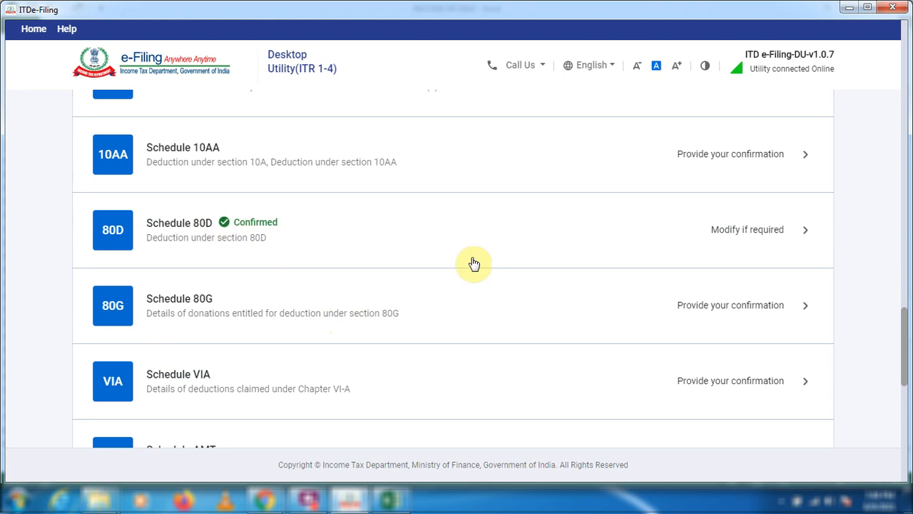
# Start a donation entry in Schedule 80G with the type Donations entitled for 100% deduction without qualifying limit.
pyautogui.click(803, 311)
pyautogui.click(142, 252)
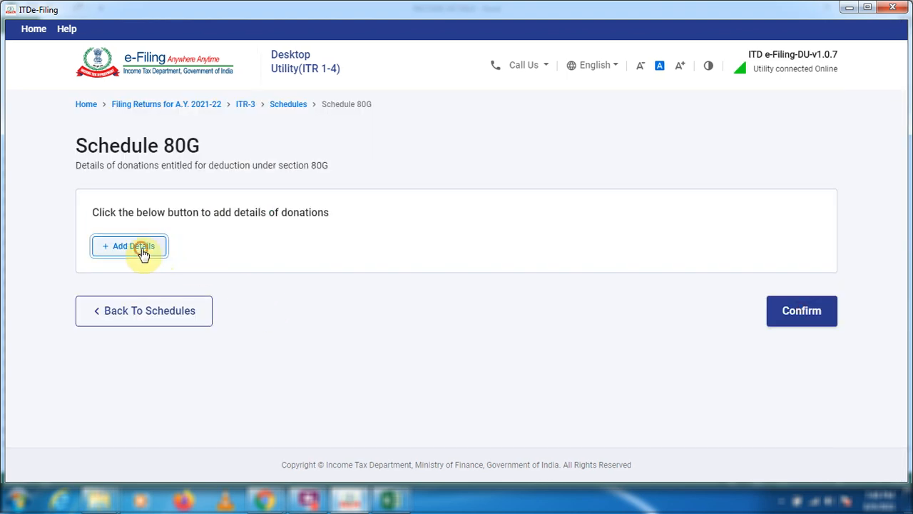
pyautogui.click(224, 232)
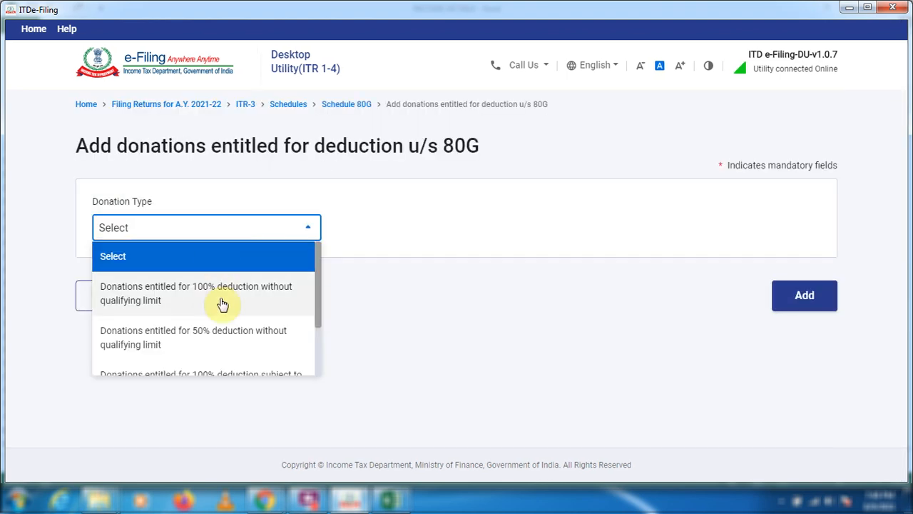
pyautogui.scroll(-2, 252, 343)
pyautogui.scroll(3, 252, 344)
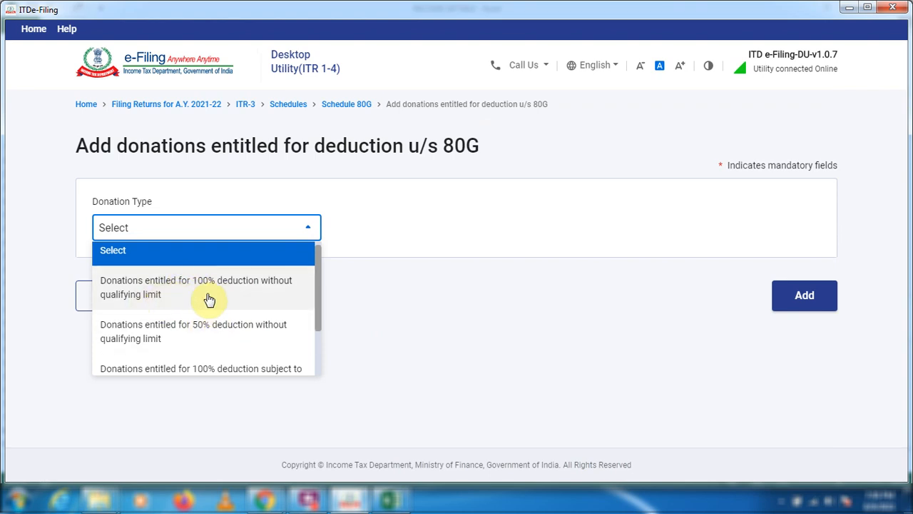
pyautogui.click(212, 296)
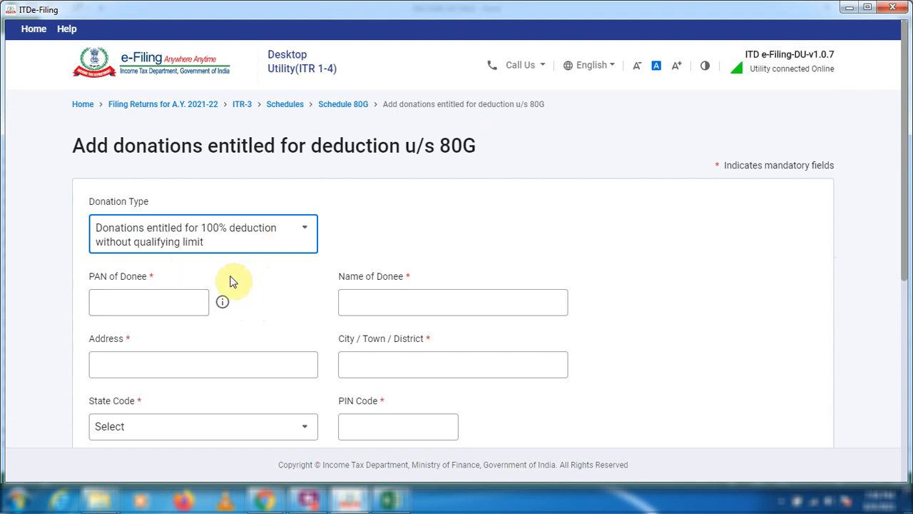
# Enter 1,00,000 as Donation in Other Mode, add the donation and confirm Schedule 80G.
pyautogui.scroll(-1, 279, 263)
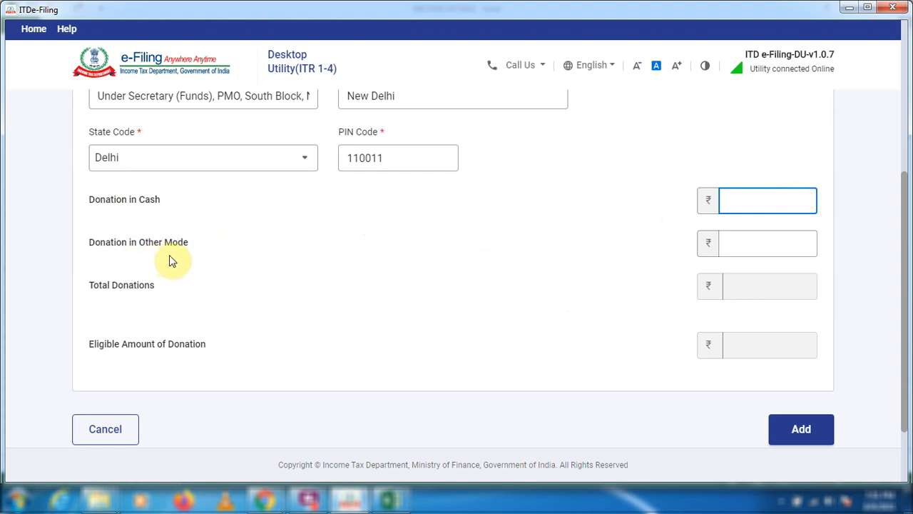
pyautogui.click(789, 246)
pyautogui.click(793, 204)
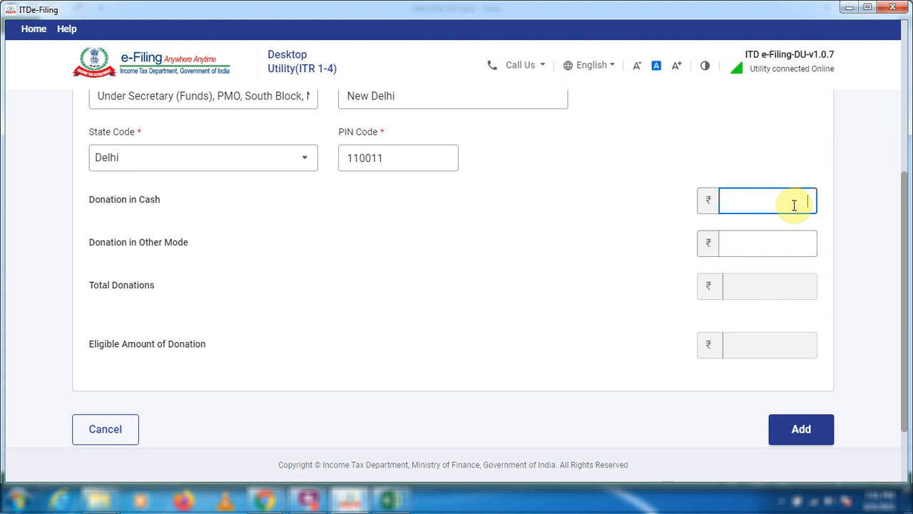
pyautogui.click(759, 248)
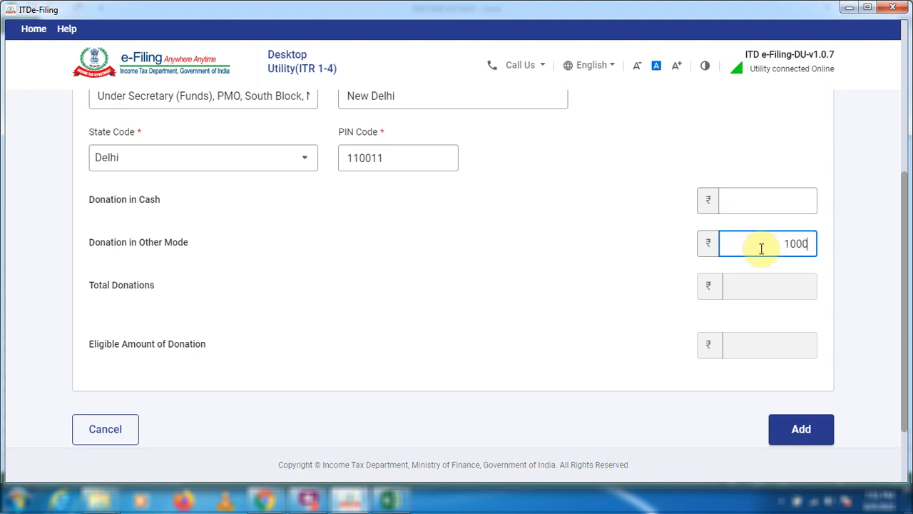
pyautogui.click(760, 274)
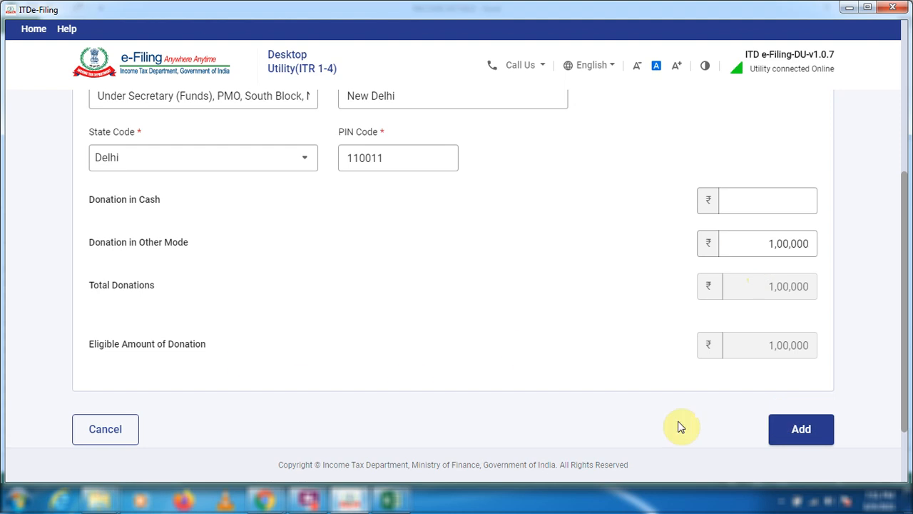
pyautogui.click(802, 430)
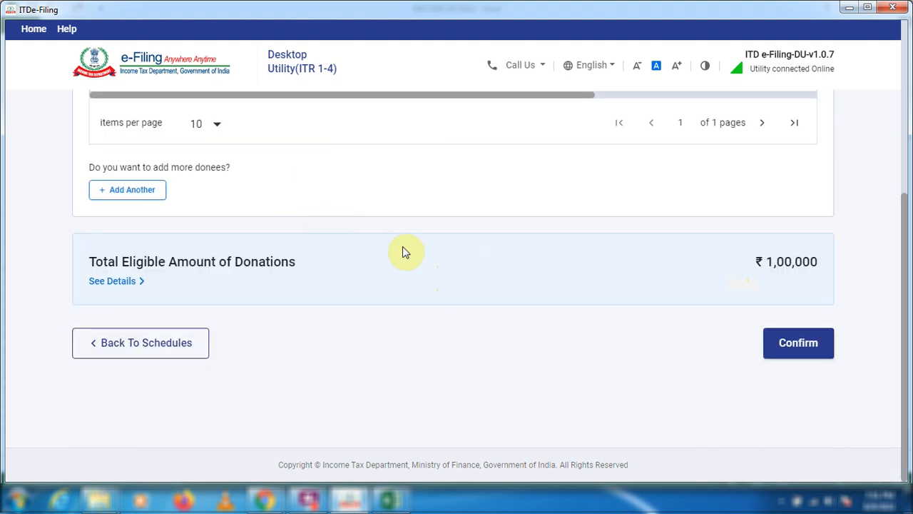
pyautogui.click(796, 344)
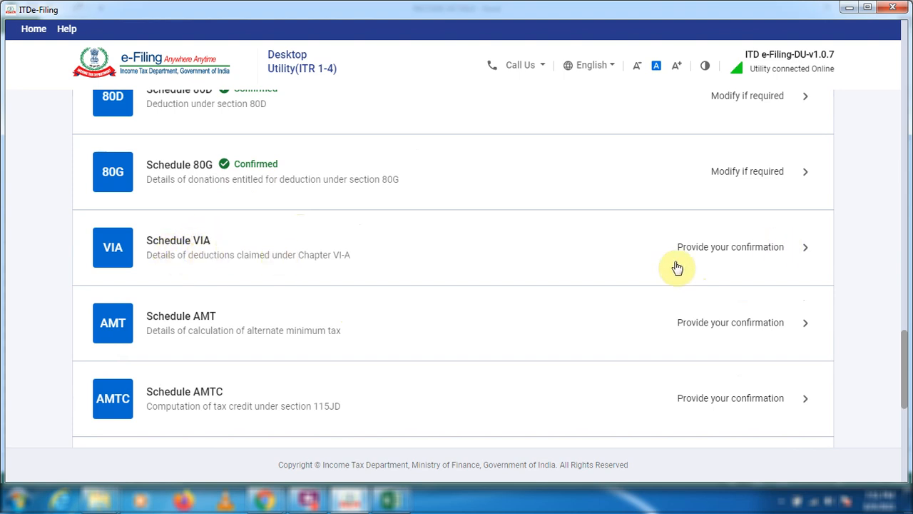
# Review the section 80C, 80D and 80G deductions in Schedule VIA and confirm the schedule.
pyautogui.click(805, 251)
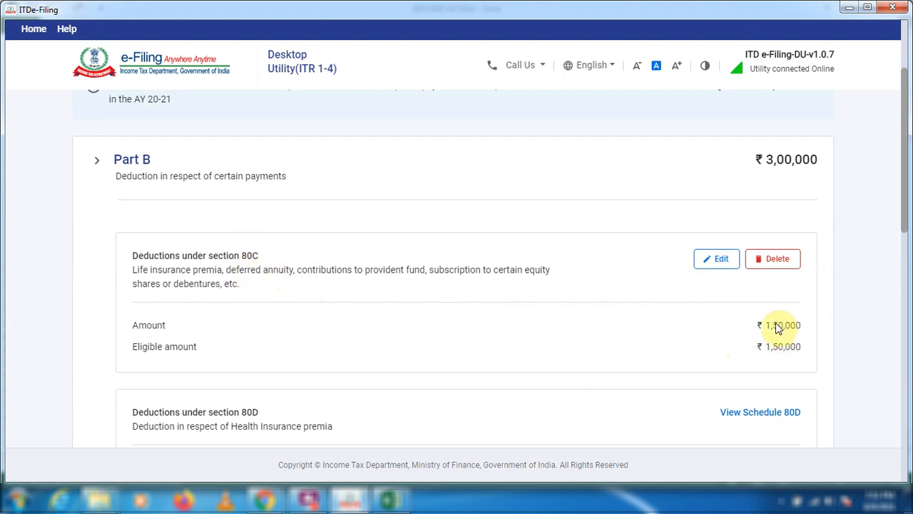
pyautogui.scroll(-1, 683, 335)
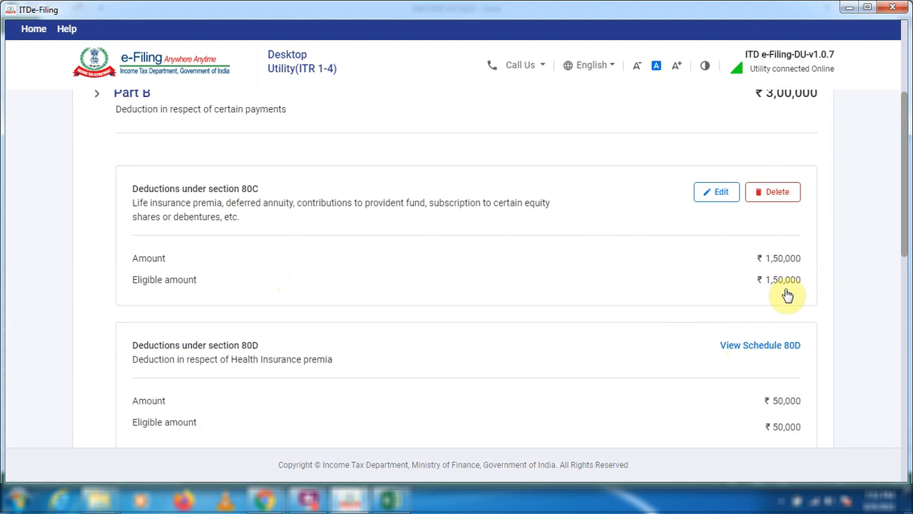
pyautogui.scroll(-1, 687, 296)
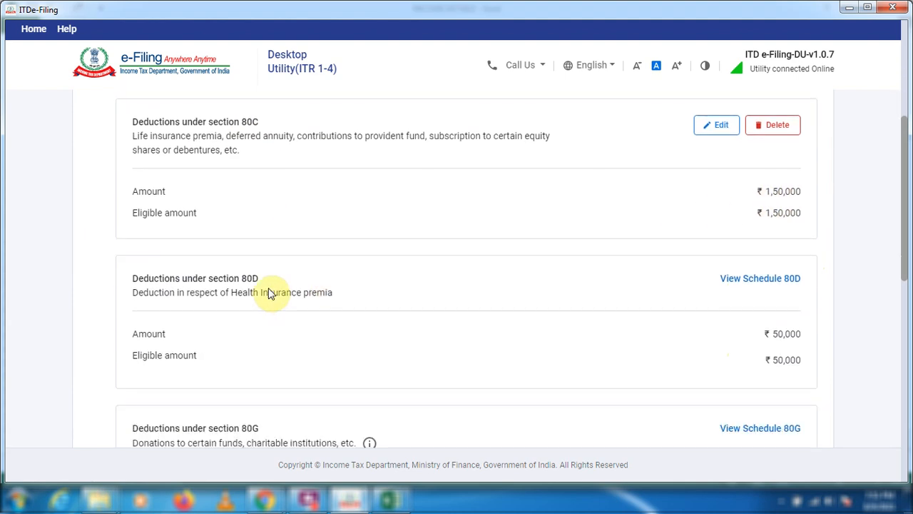
pyautogui.scroll(-3, 531, 365)
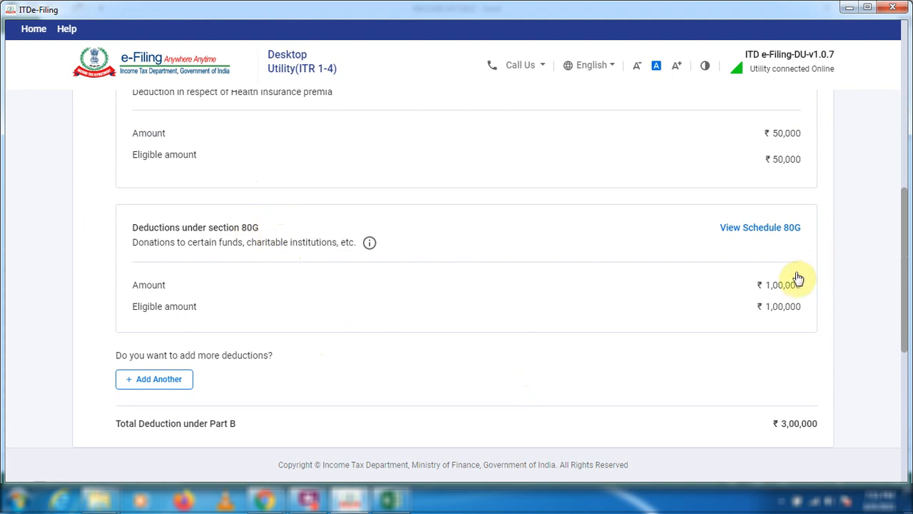
pyautogui.scroll(-2, 716, 314)
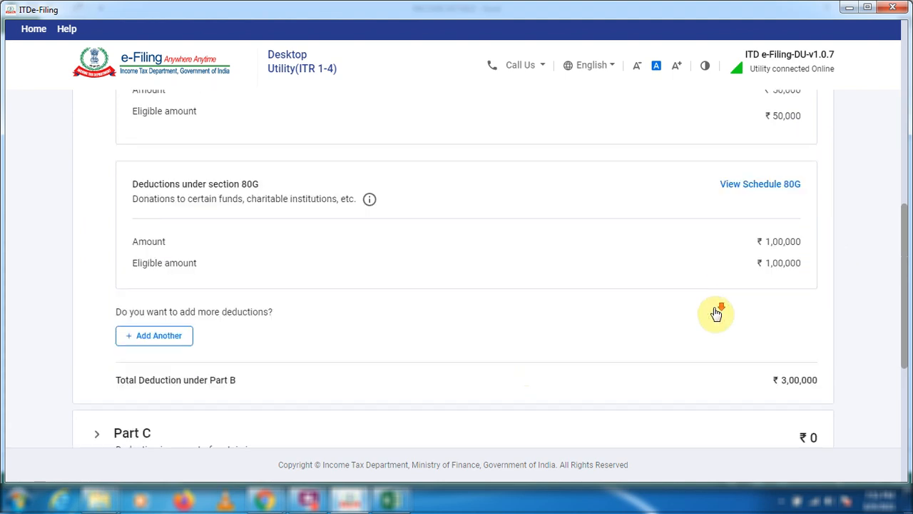
pyautogui.scroll(-4, 602, 347)
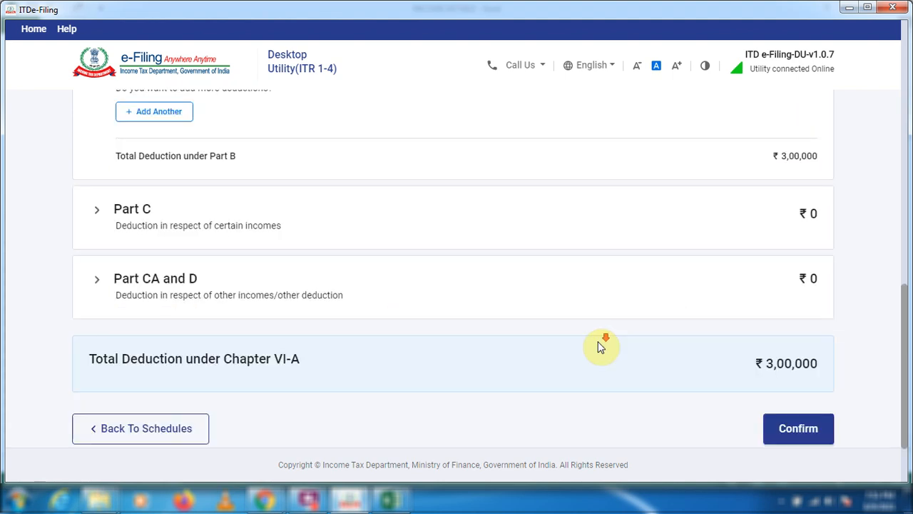
pyautogui.click(791, 347)
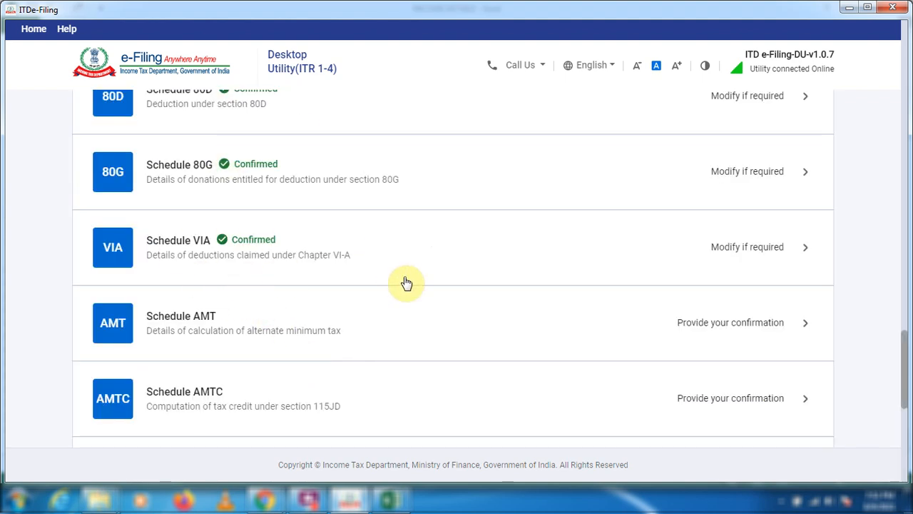
# Open Schedule House Property and start adding a house property.
pyautogui.scroll(-3, 403, 281)
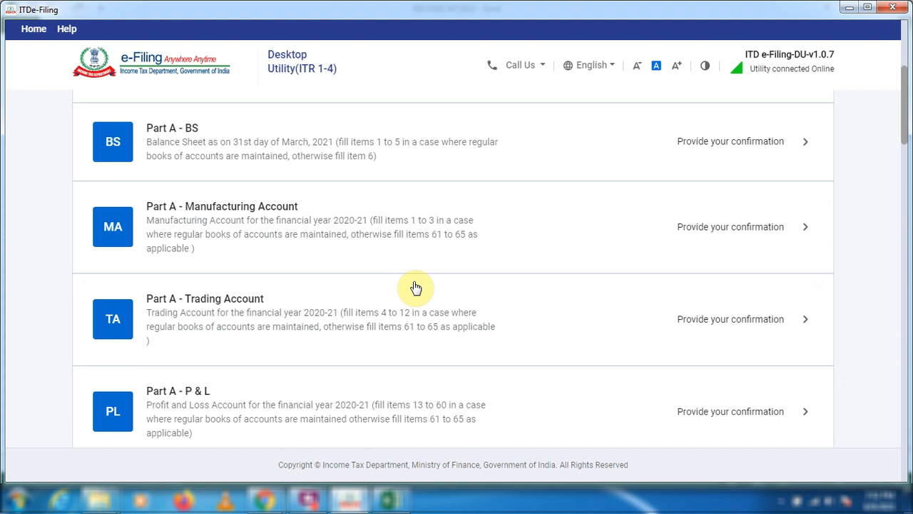
pyautogui.scroll(-5, 416, 288)
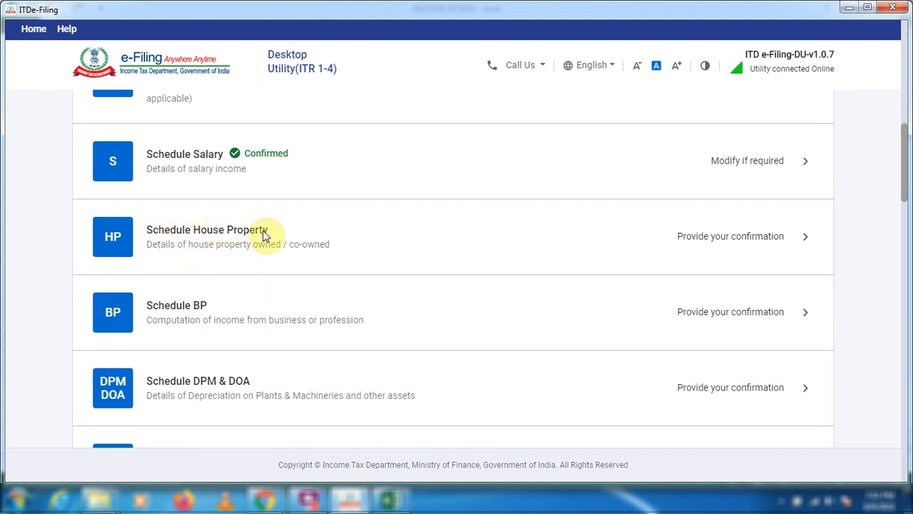
pyautogui.click(802, 241)
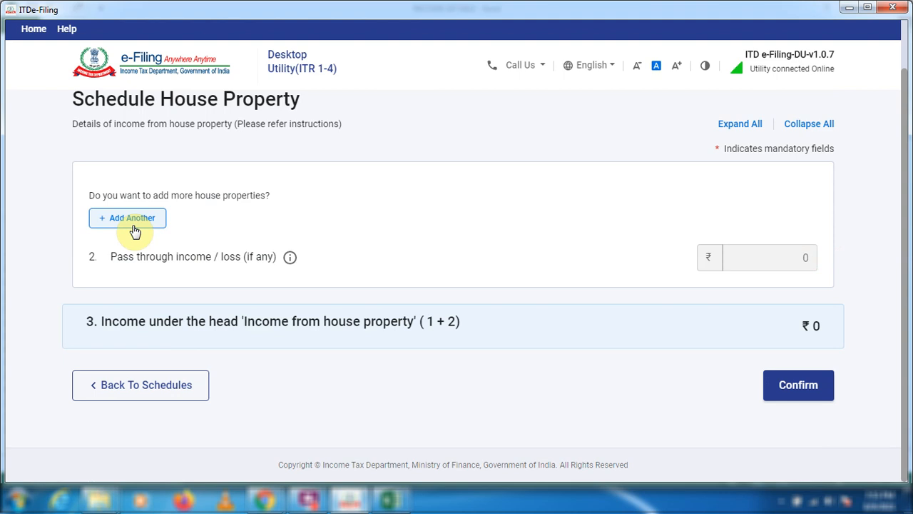
pyautogui.click(135, 227)
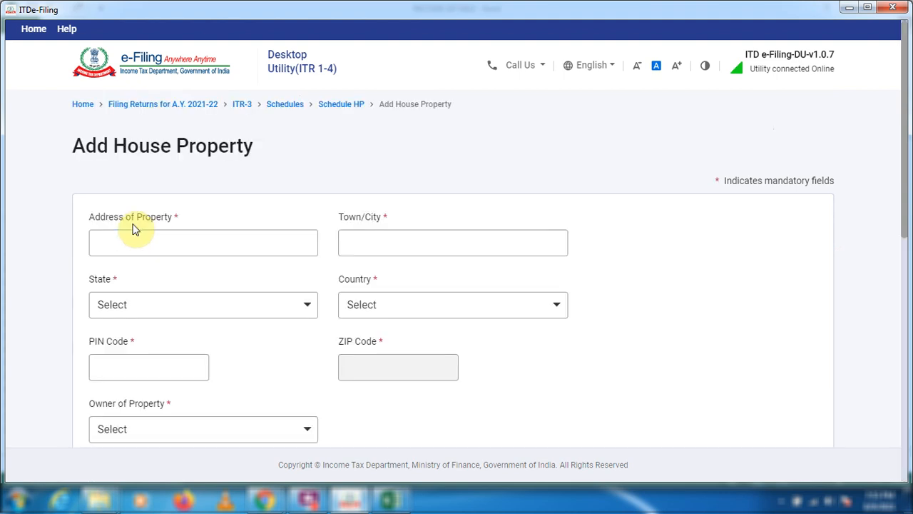
pyautogui.click(140, 246)
pyautogui.scroll(-1, 237, 257)
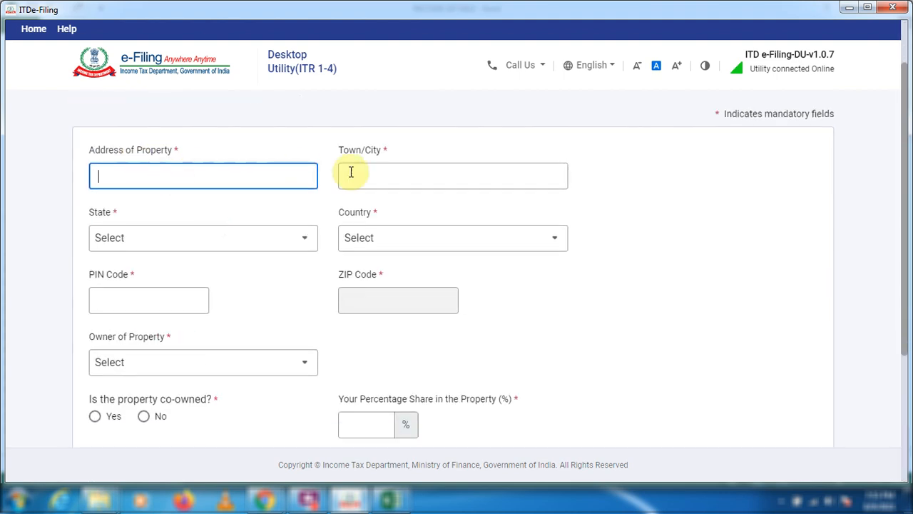
pyautogui.scroll(1, 224, 235)
# Fill in the house property's address, town/city, state and postal PIN code.
pyautogui.write('ABC nagar')
pyautogui.press('Tab')
pyautogui.write('Ahmedbad')
pyautogui.press('Tab')
pyautogui.click(271, 314)
pyautogui.write('guj')
pyautogui.press('Return')
pyautogui.click(171, 376)
pyautogui.write('382415')
# Set the property owner to Self, mark it as not co-owned and choose Self occupied as the house property type.
pyautogui.scroll(-1, 172, 376)
pyautogui.click(172, 365)
pyautogui.click(175, 359)
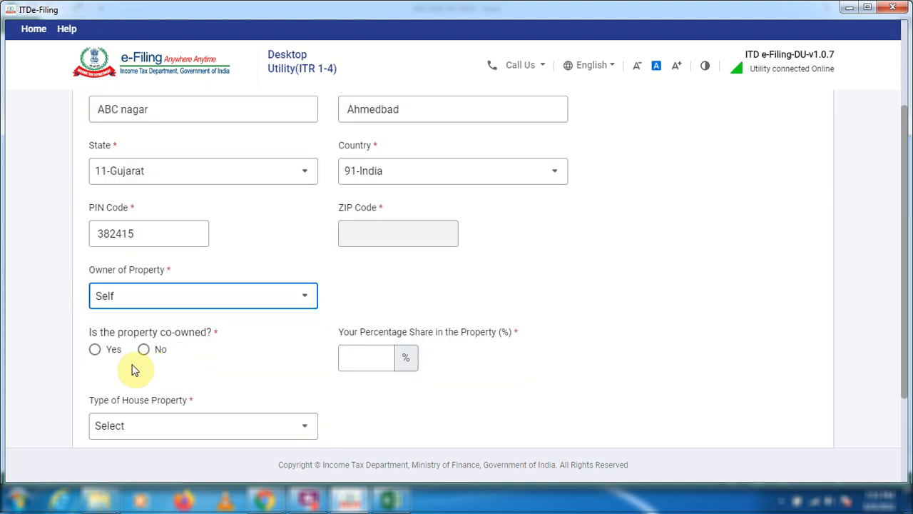
pyautogui.click(159, 359)
pyautogui.scroll(-1, 136, 321)
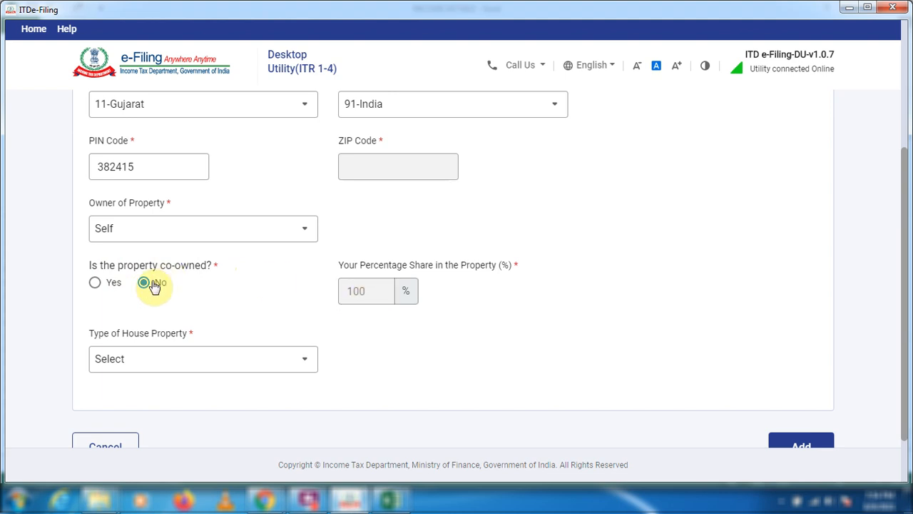
pyautogui.click(258, 366)
pyautogui.click(179, 280)
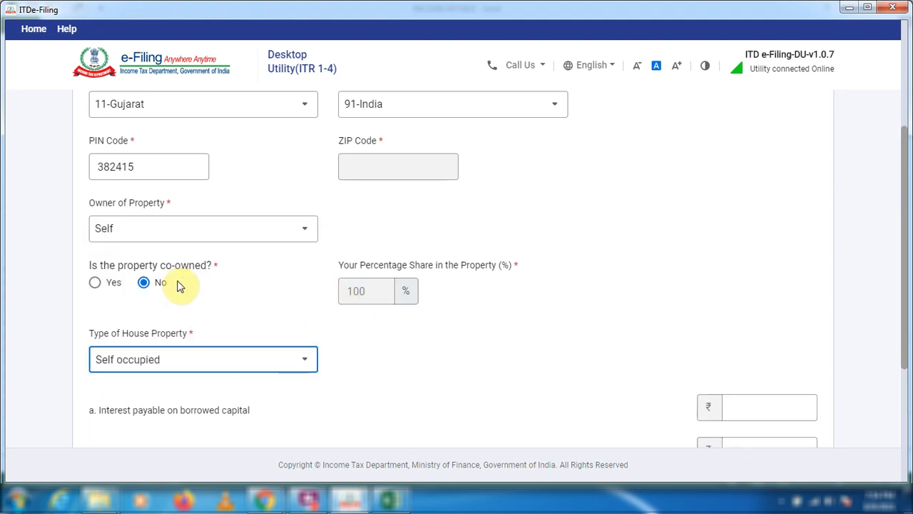
# Enter interest payable on borrowed capital of 2,00,000 and arrears/unrealised rent of 0, and add the house property.
pyautogui.scroll(-2, 302, 359)
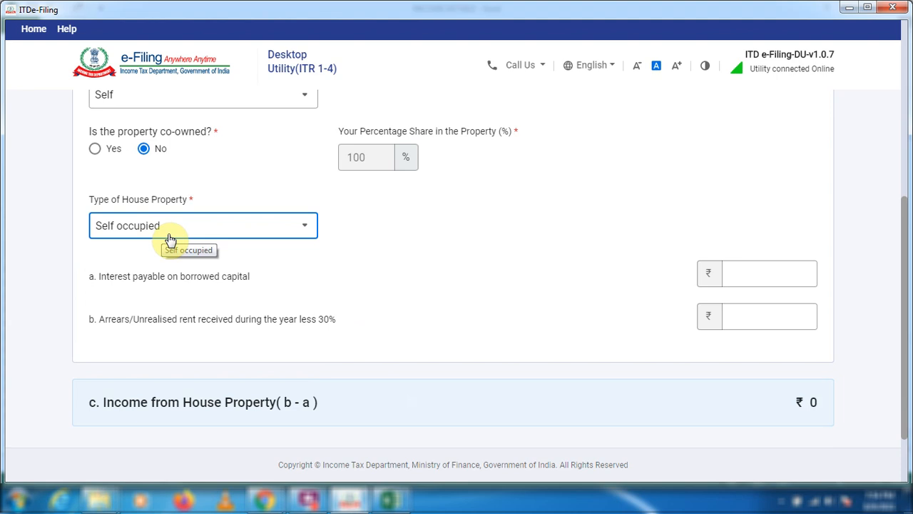
pyautogui.press('Tab')
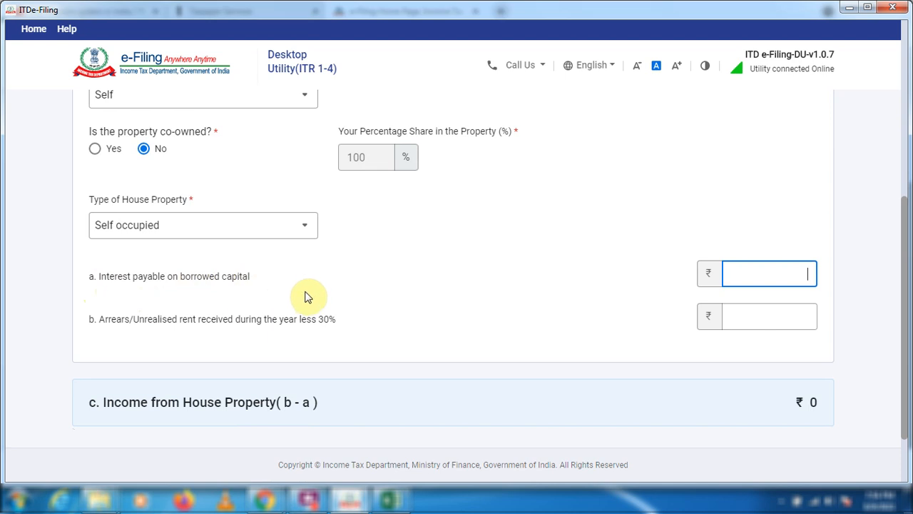
pyautogui.write('200000')
pyautogui.click(768, 316)
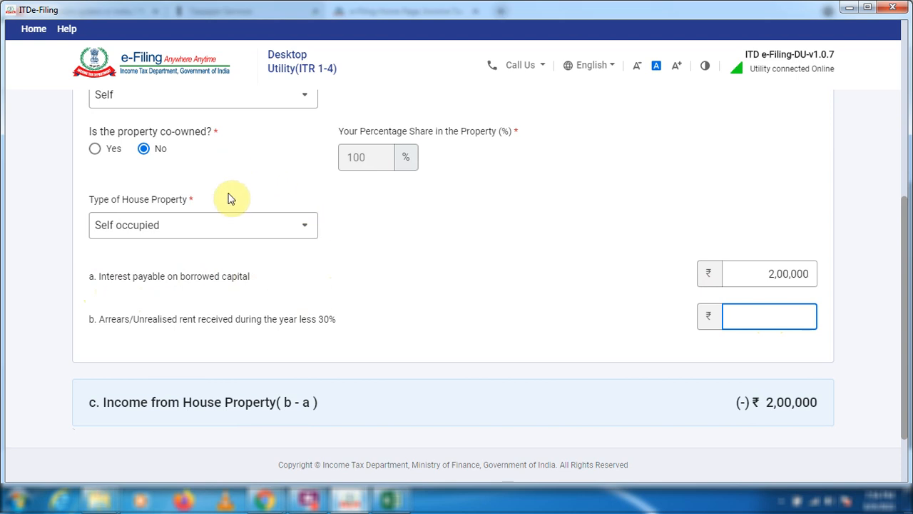
pyautogui.write('0')
pyautogui.scroll(-1, 265, 347)
pyautogui.scroll(1, 238, 332)
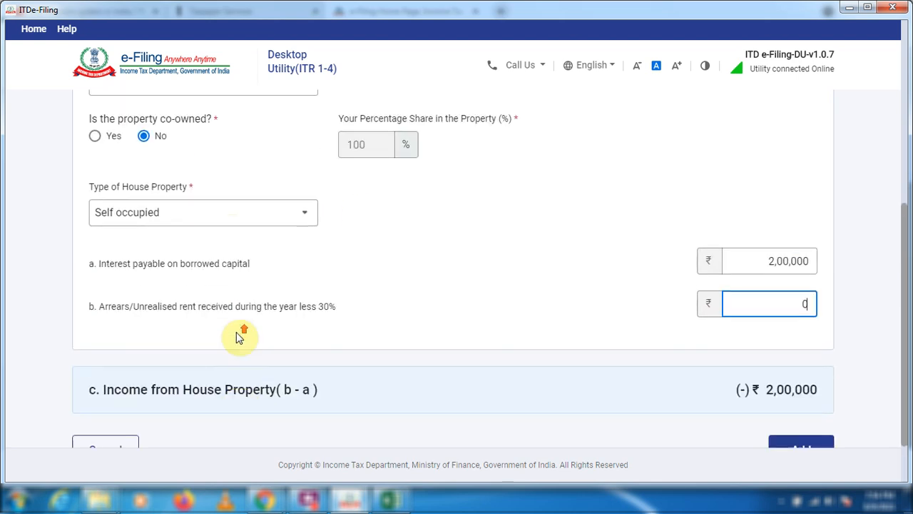
pyautogui.scroll(-1, 713, 371)
pyautogui.click(804, 393)
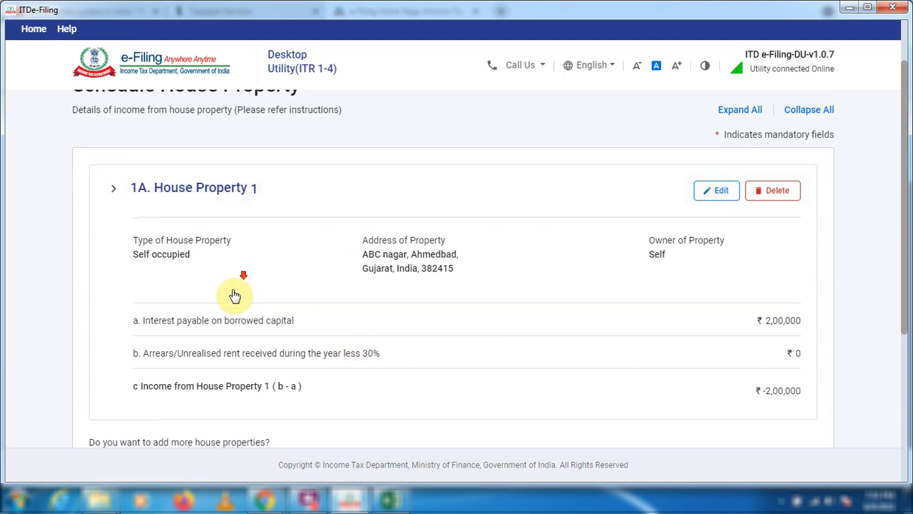
# Start adding another house property and fill in its address, town/city and state.
pyautogui.scroll(-2, 229, 300)
pyautogui.click(125, 332)
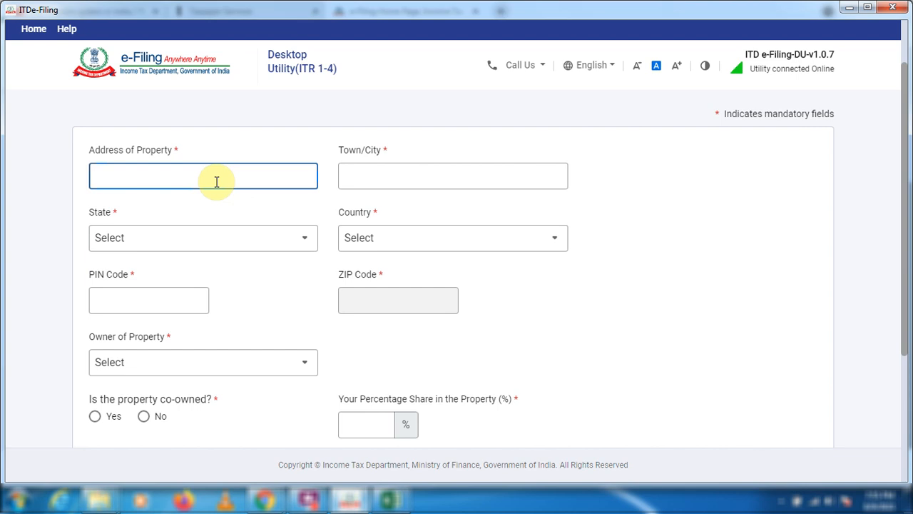
pyautogui.write('XYZ nagar')
pyautogui.press('Tab')
pyautogui.write('ahmedbad')
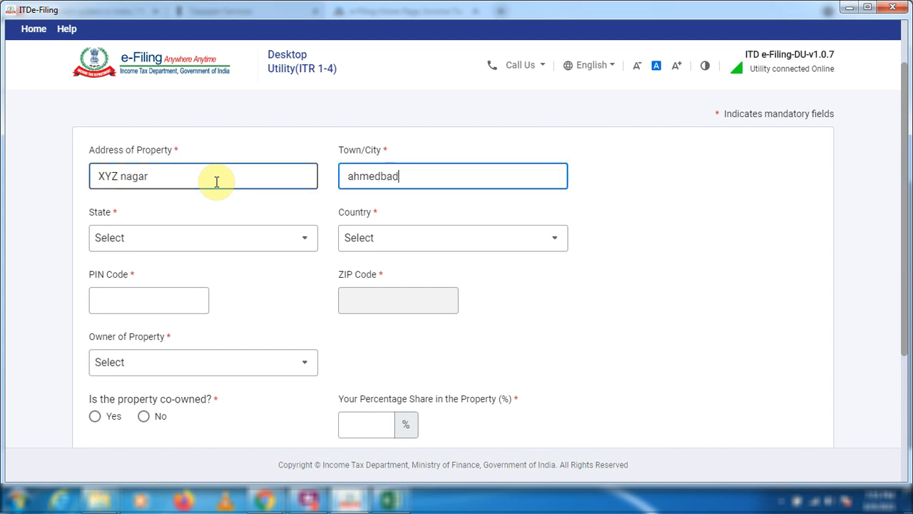
pyautogui.click(289, 249)
pyautogui.write('guj')
pyautogui.click(171, 303)
# Set the property owner to Self, mark it as not co-owned and choose Let out as the house property type.
pyautogui.click(308, 369)
pyautogui.click(158, 272)
pyautogui.scroll(-2, 154, 306)
pyautogui.click(144, 280)
pyautogui.click(202, 358)
pyautogui.click(188, 301)
pyautogui.scroll(-2, 271, 347)
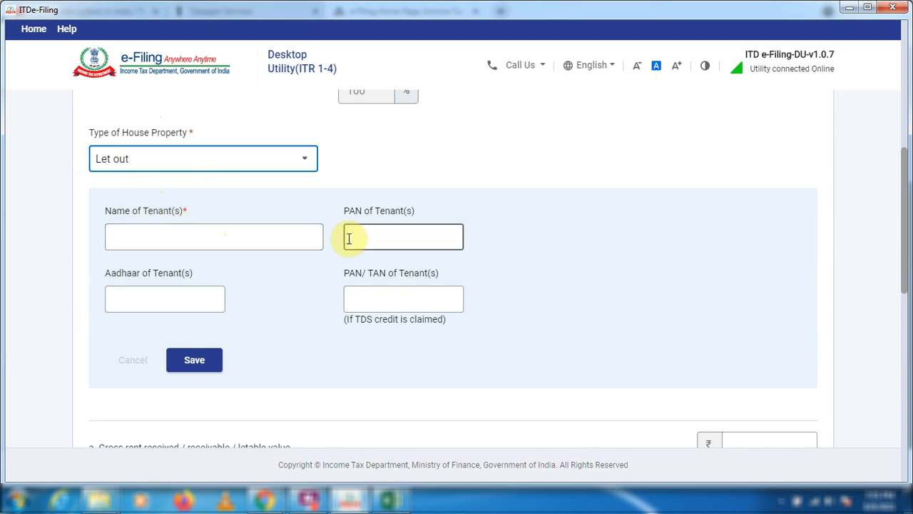
# Enter the tenant's name and PAN for the let-out property and save the tenant details.
pyautogui.click(216, 236)
pyautogui.write('AB sharma')
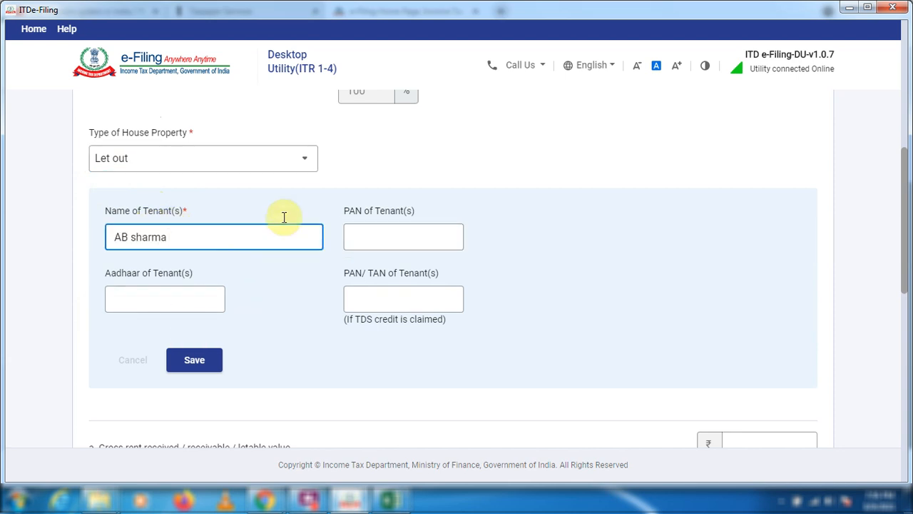
pyautogui.click(406, 245)
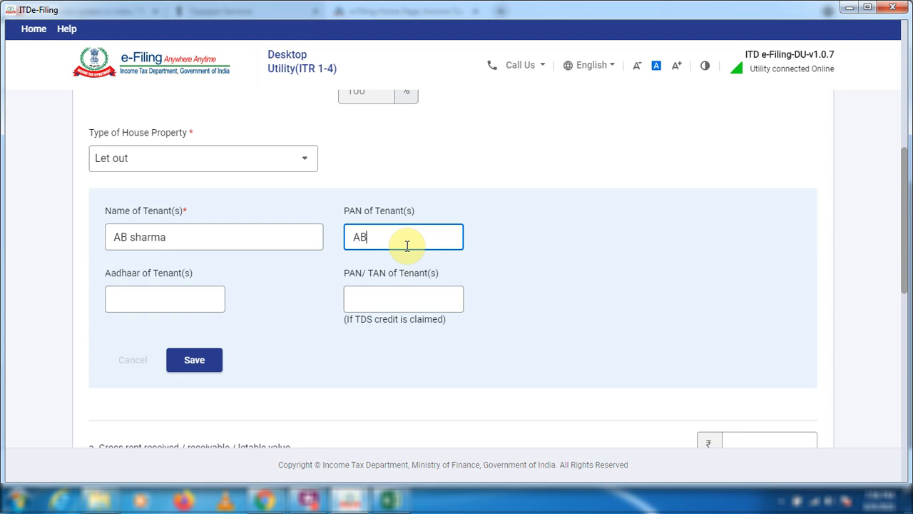
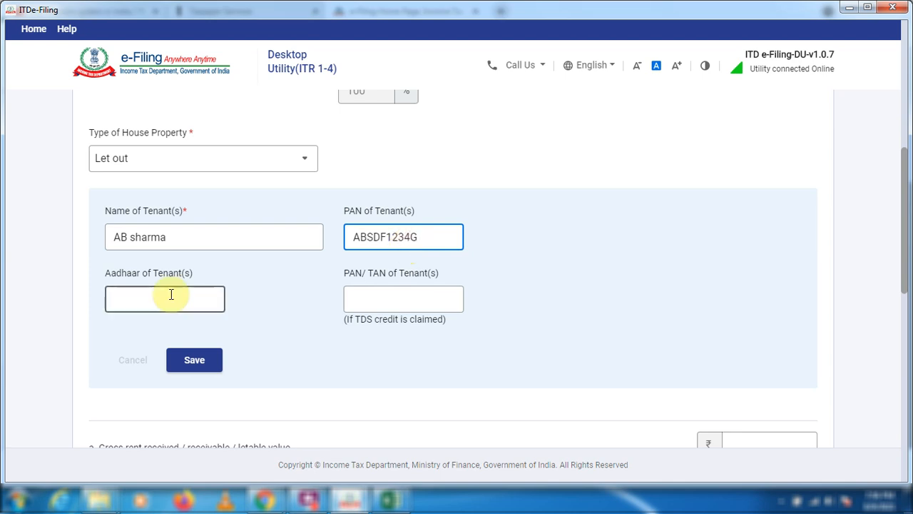
pyautogui.click(198, 361)
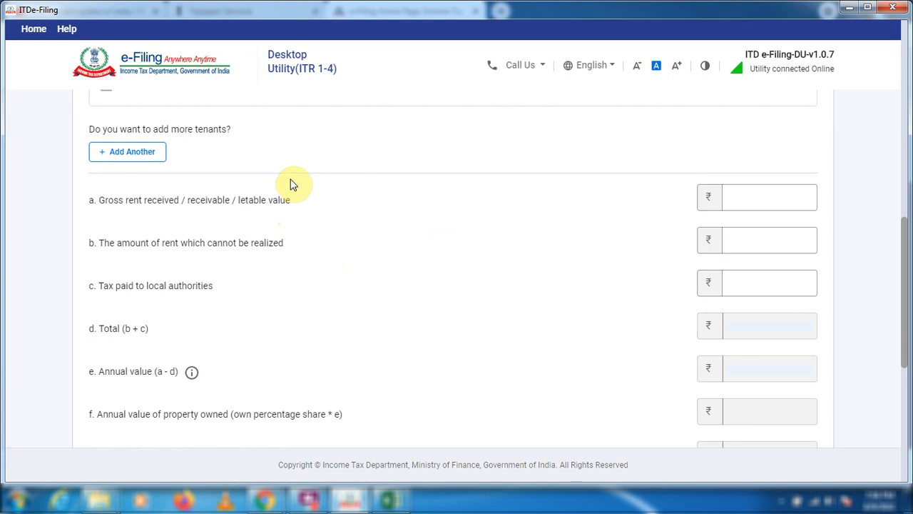
# Enter gross rent of 84,000, unrealizable rent of 0 and tax paid to local authorities of 0.
pyautogui.click(785, 192)
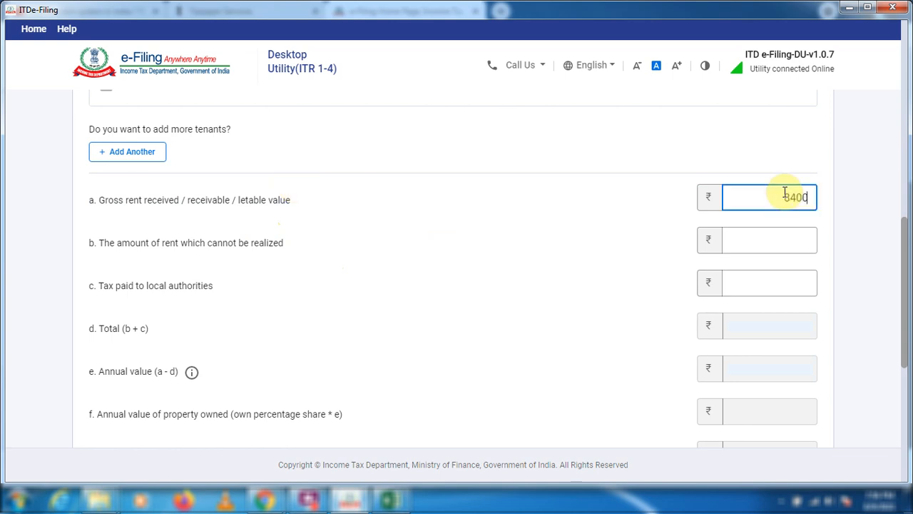
pyautogui.press('Tab')
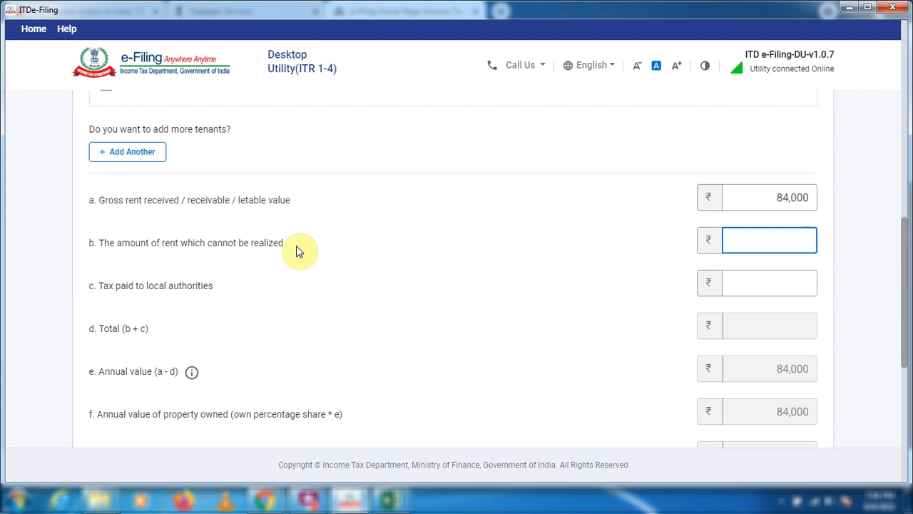
pyautogui.write('0')
pyautogui.click(759, 288)
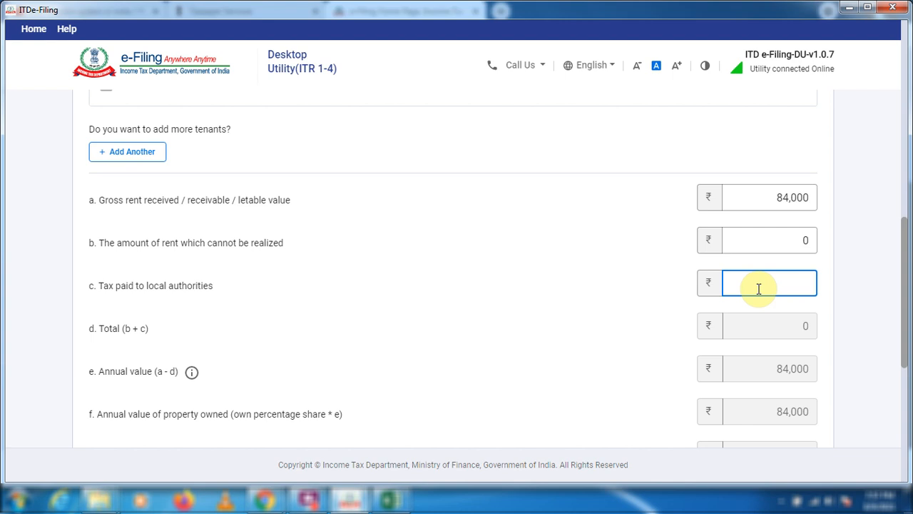
pyautogui.write('0')
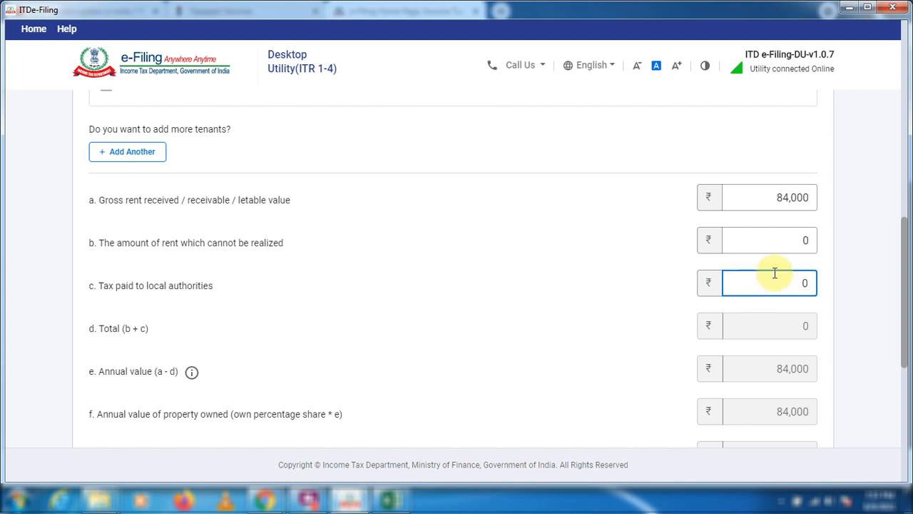
# Set interest payable on borrowed capital to 1,00,000 and arrears/unrealised rent received to 0.
pyautogui.scroll(-3, 775, 271)
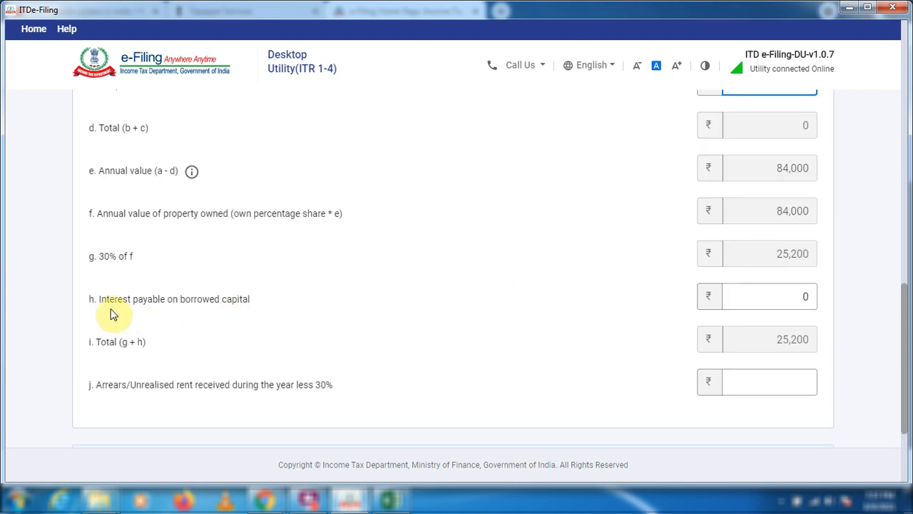
pyautogui.click(805, 298)
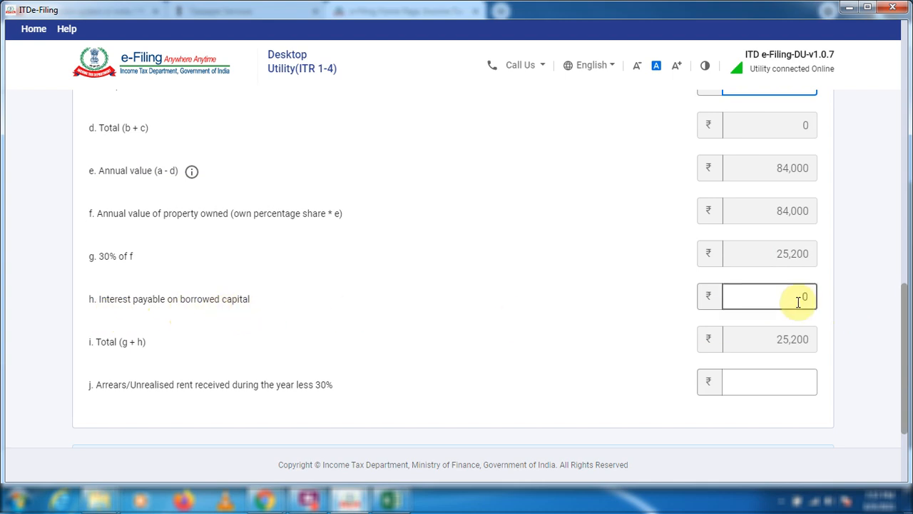
pyautogui.press('BackSpace')
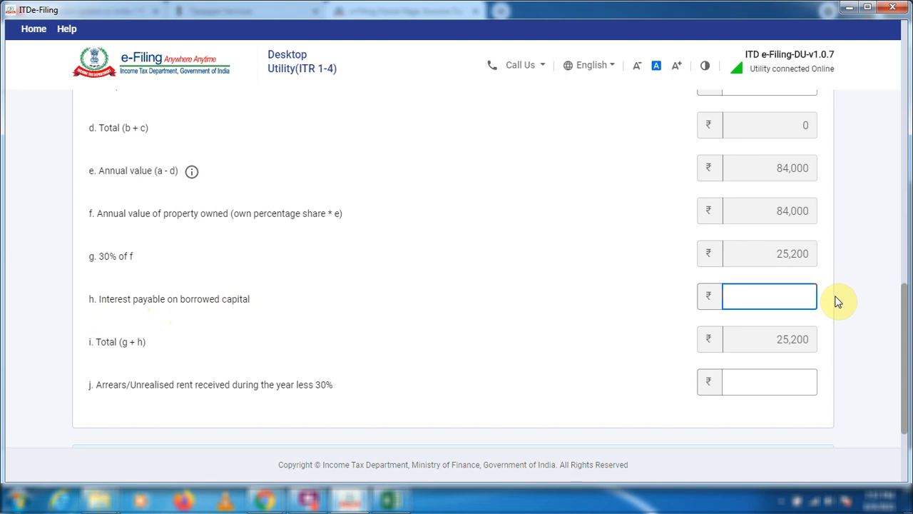
pyautogui.write('100000')
pyautogui.click(710, 325)
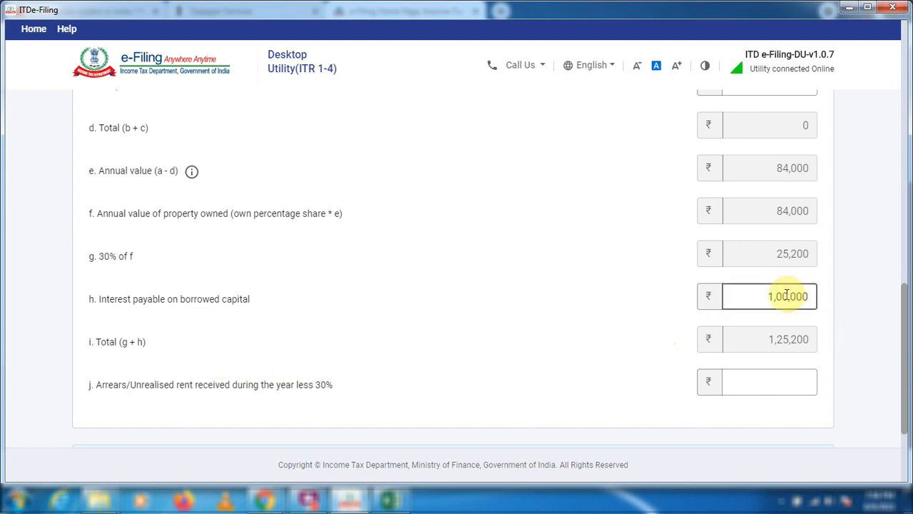
pyautogui.click(782, 373)
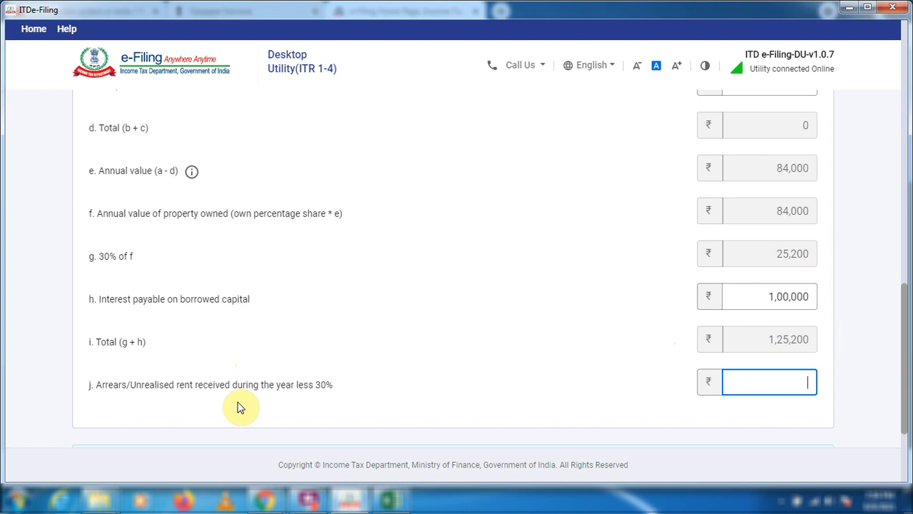
pyautogui.write('0')
# Check the income computed for the let-out house property and add the property to the schedule.
pyautogui.scroll(-2, 333, 363)
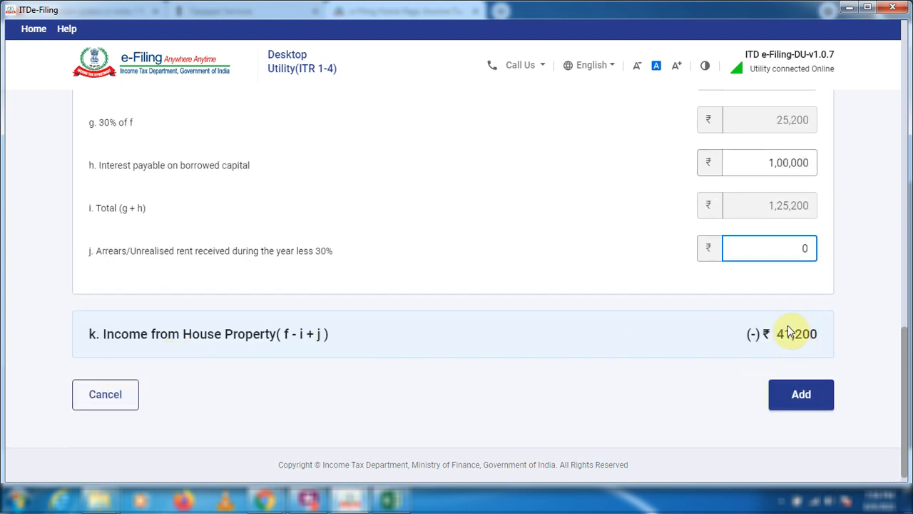
pyautogui.scroll(2, 568, 347)
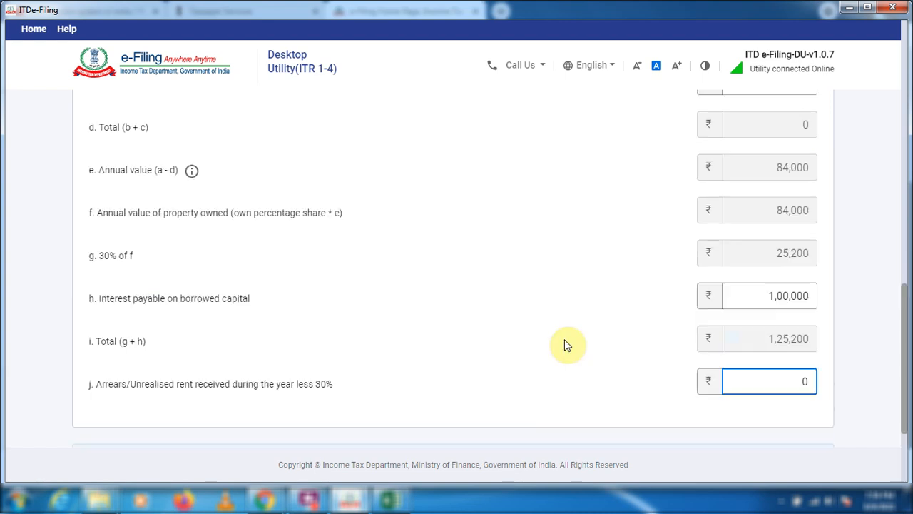
pyautogui.scroll(-2, 568, 345)
pyautogui.scroll(2, 658, 261)
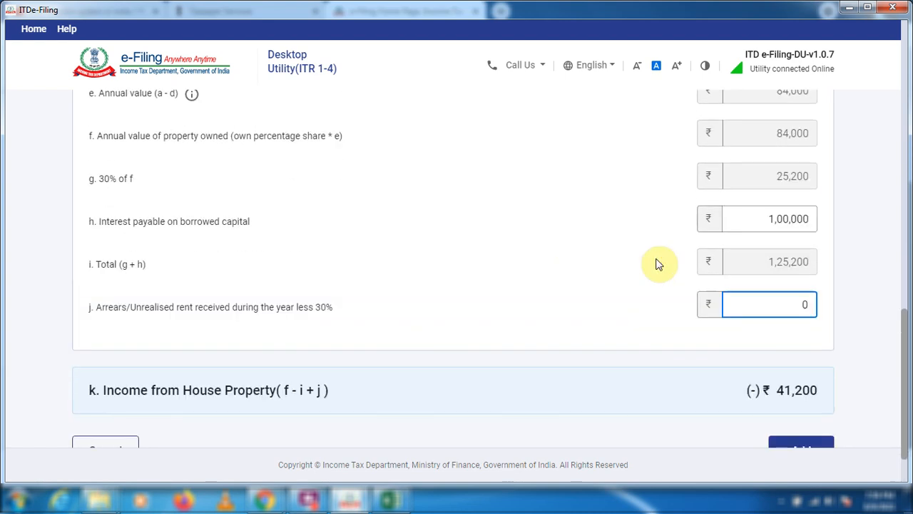
pyautogui.scroll(-1, 812, 394)
pyautogui.click(811, 394)
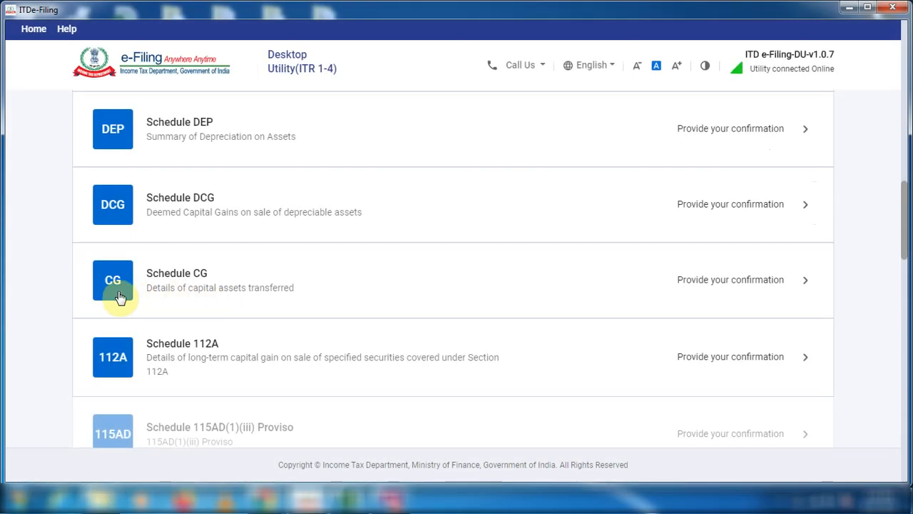
# Open Schedule CG, select land or building, section 111A equity, section 112A equity and bonds or debenture as assets sold, and continue.
pyautogui.click(805, 282)
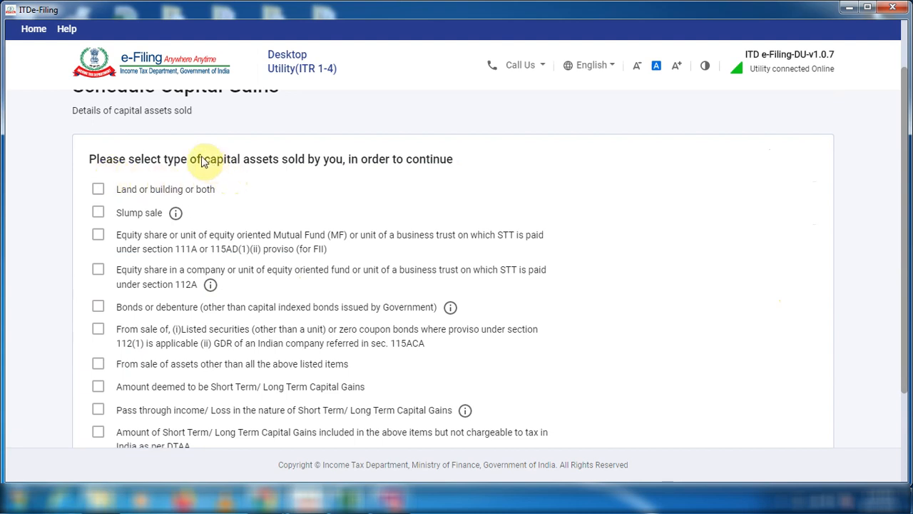
pyautogui.click(95, 189)
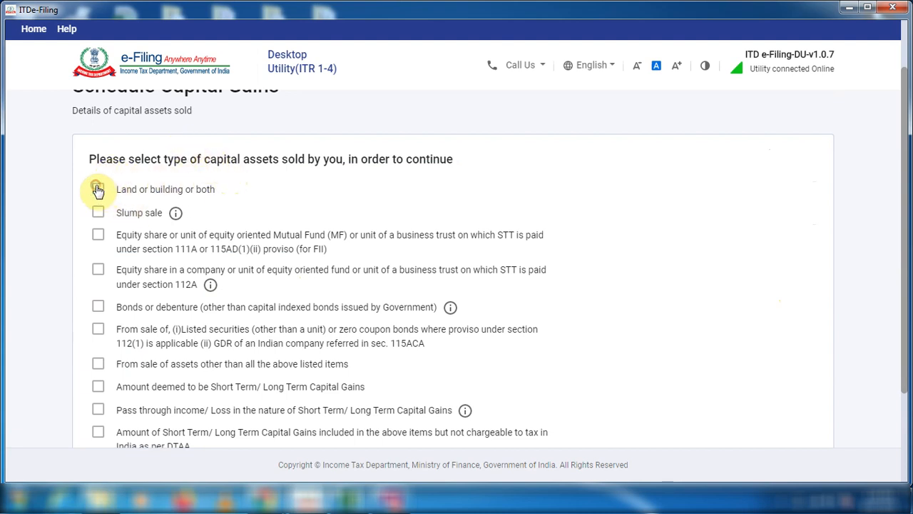
pyautogui.click(97, 237)
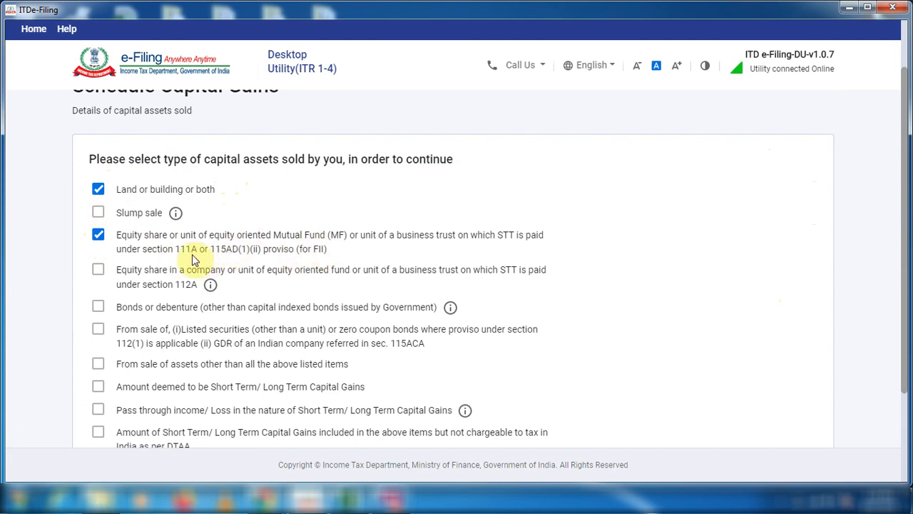
pyautogui.click(97, 269)
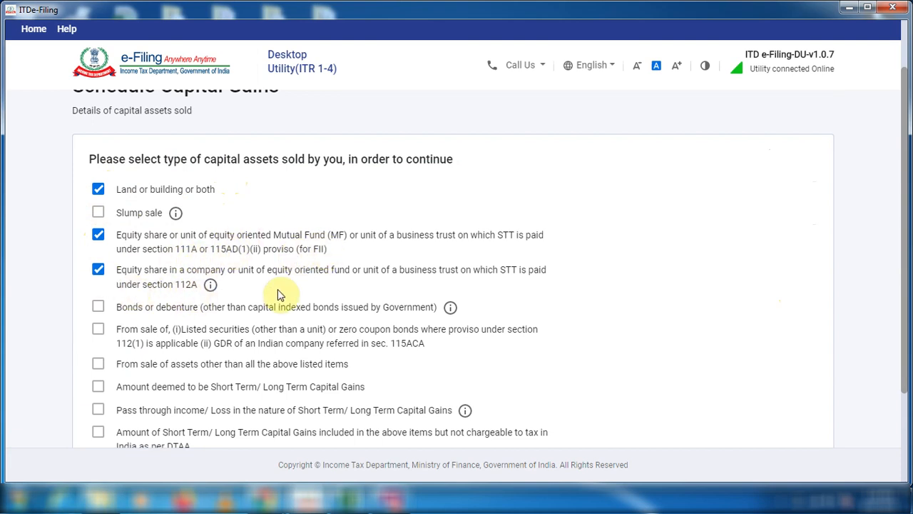
pyautogui.scroll(-3, 278, 293)
pyautogui.scroll(2, 307, 349)
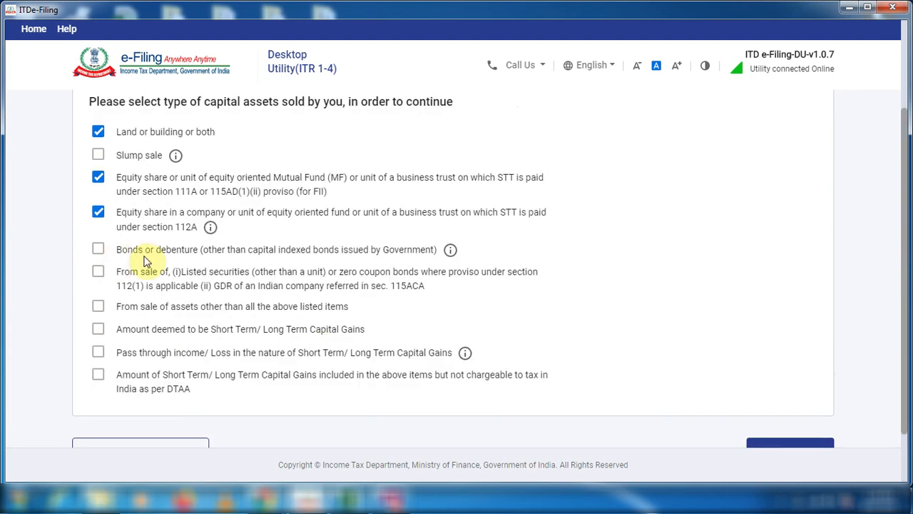
pyautogui.click(98, 248)
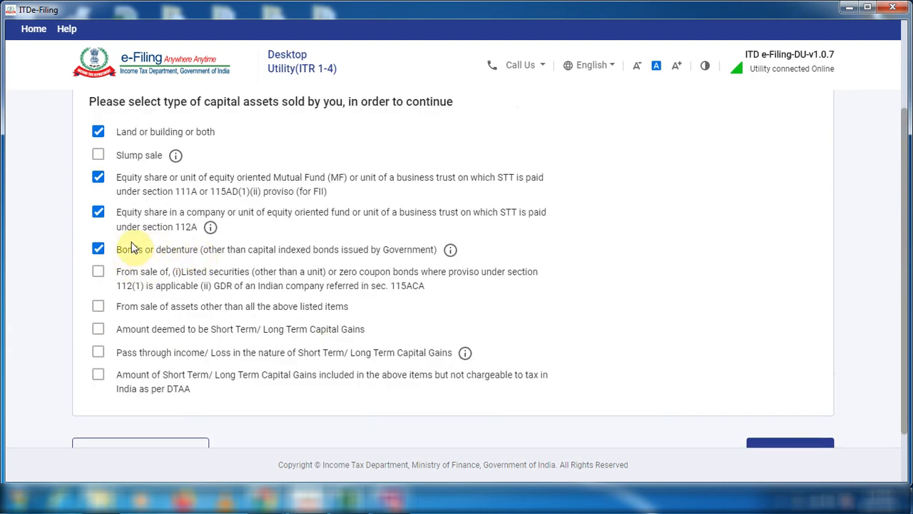
pyautogui.scroll(-2, 131, 247)
pyautogui.click(788, 391)
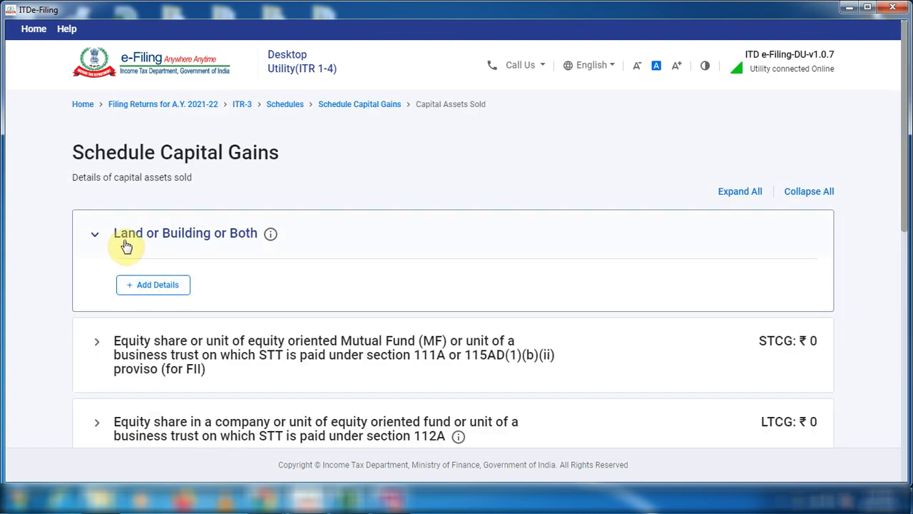
# Start adding details under Land or Building or Both and set the date of purchase to 01/01/2011.
pyautogui.click(149, 286)
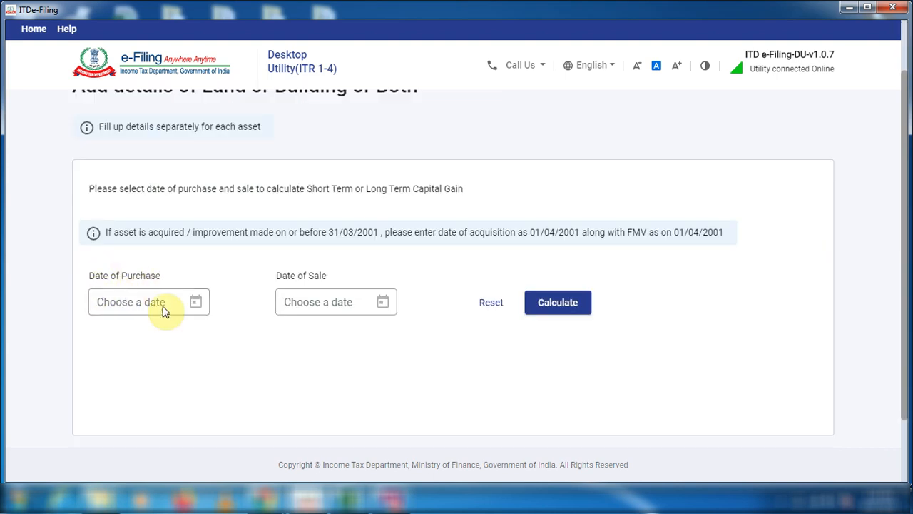
pyautogui.click(195, 303)
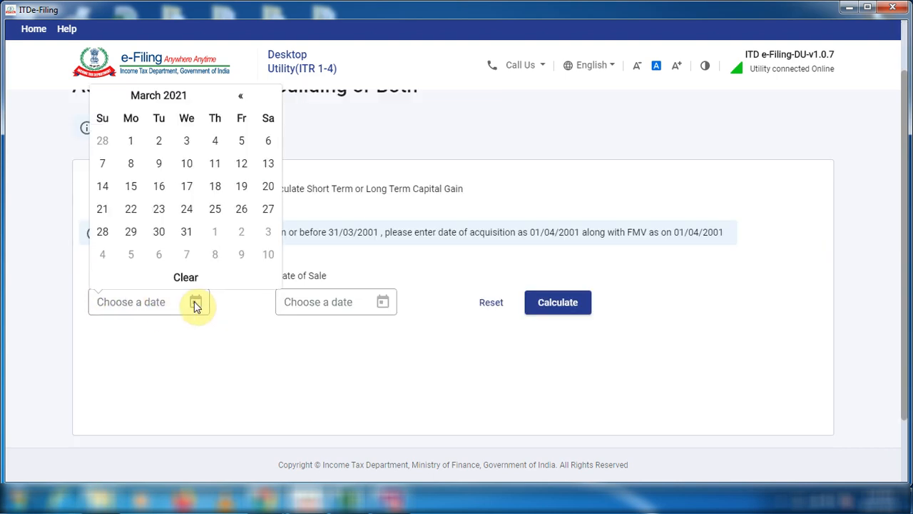
pyautogui.click(177, 100)
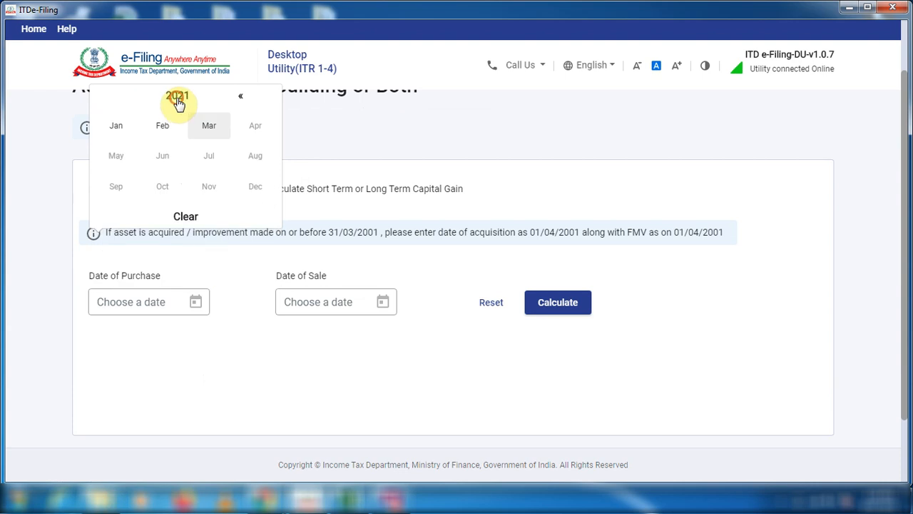
pyautogui.click(178, 102)
pyautogui.click(178, 100)
pyautogui.click(209, 126)
pyautogui.click(208, 126)
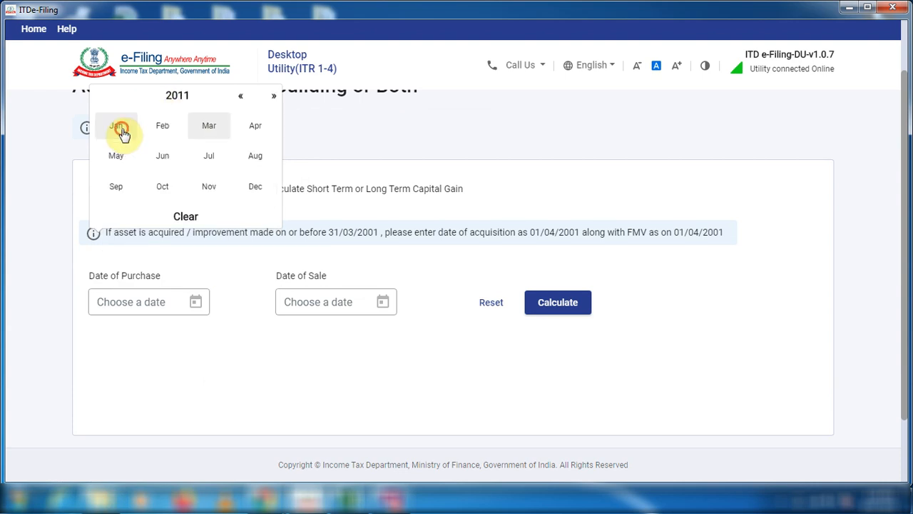
pyautogui.click(116, 126)
pyautogui.click(267, 141)
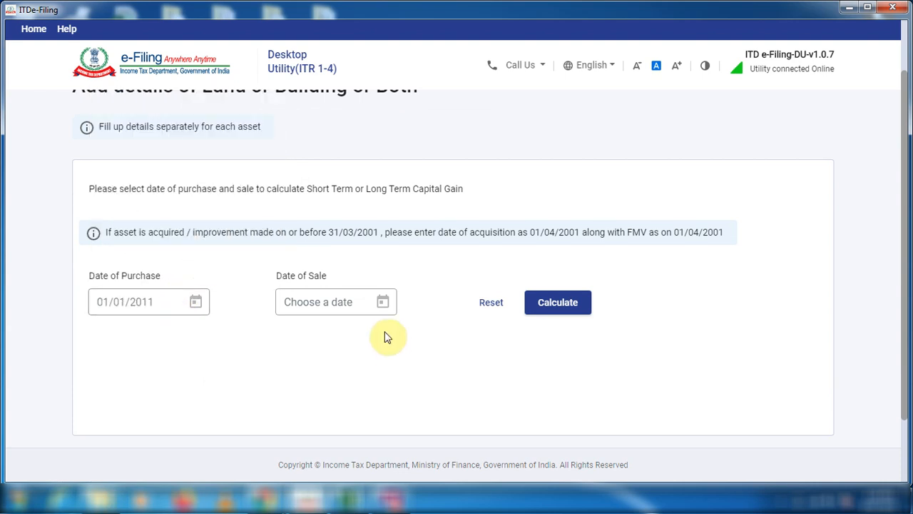
# Set the date of sale to 01/01/2021 and calculate whether the gain is short term or long term.
pyautogui.click(383, 302)
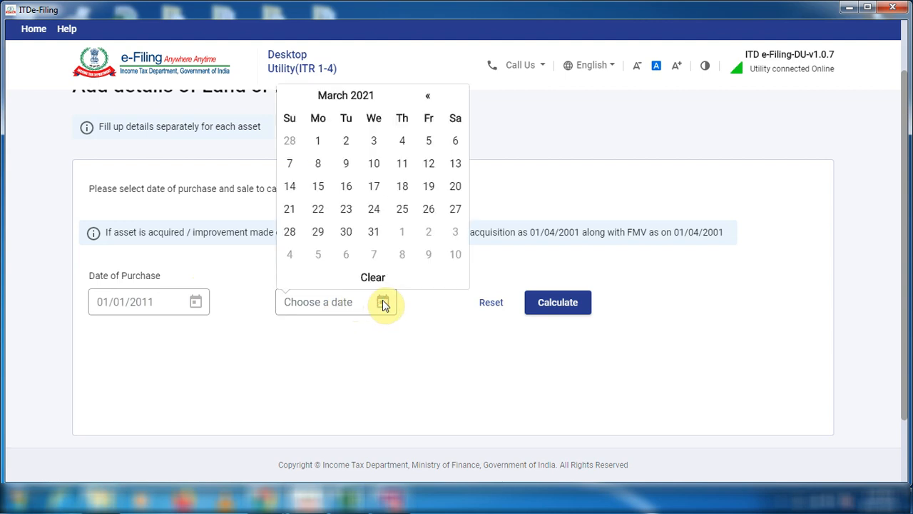
pyautogui.click(329, 97)
pyautogui.click(300, 124)
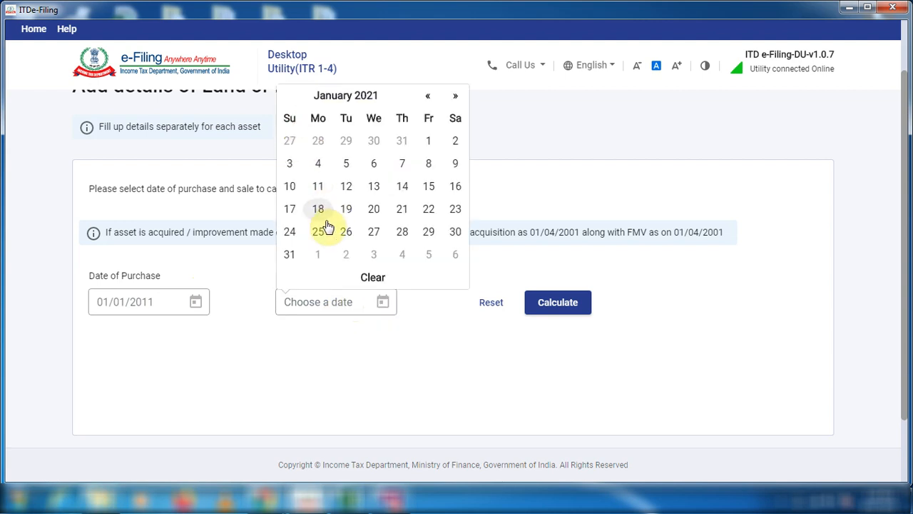
pyautogui.click(428, 140)
pyautogui.click(532, 303)
pyautogui.scroll(-2, 469, 345)
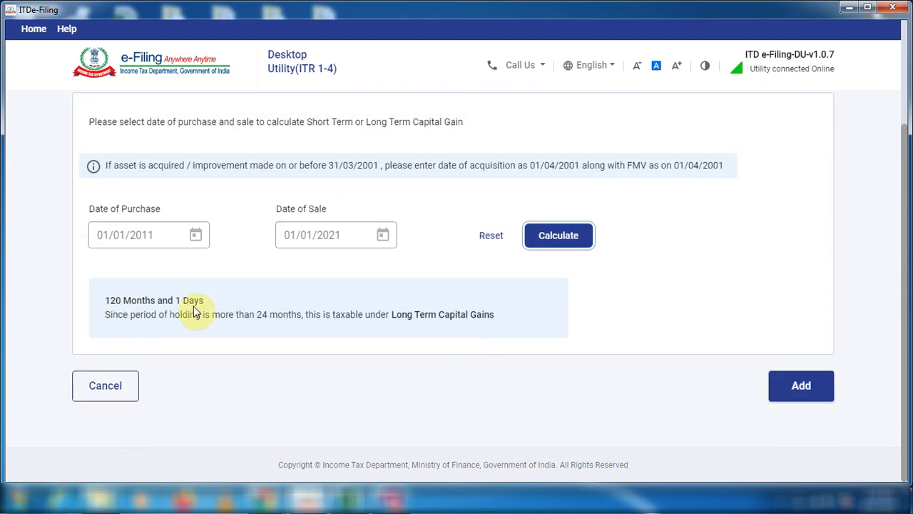
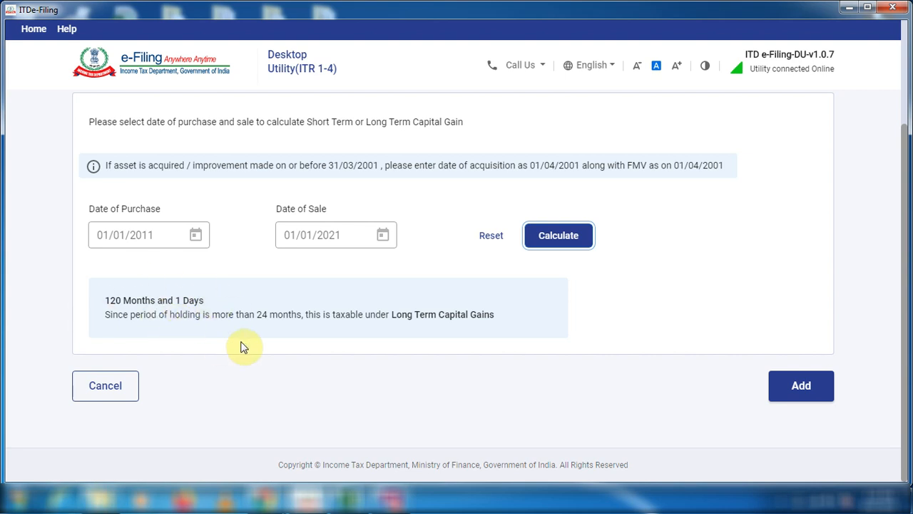
# Add the calculated holding period and set both the full value of consideration and the stamp valuation value to 25,00,000.
pyautogui.click(783, 392)
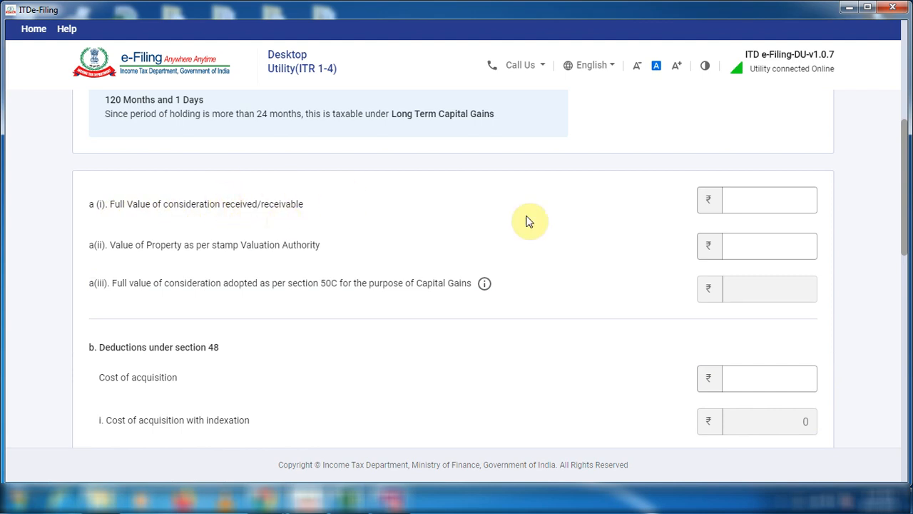
pyautogui.click(742, 204)
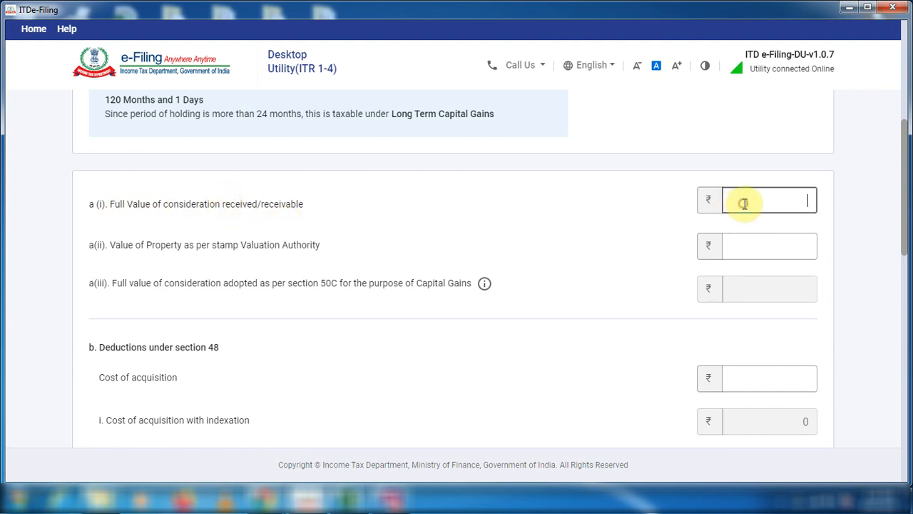
pyautogui.write('2500000')
pyautogui.press('Tab')
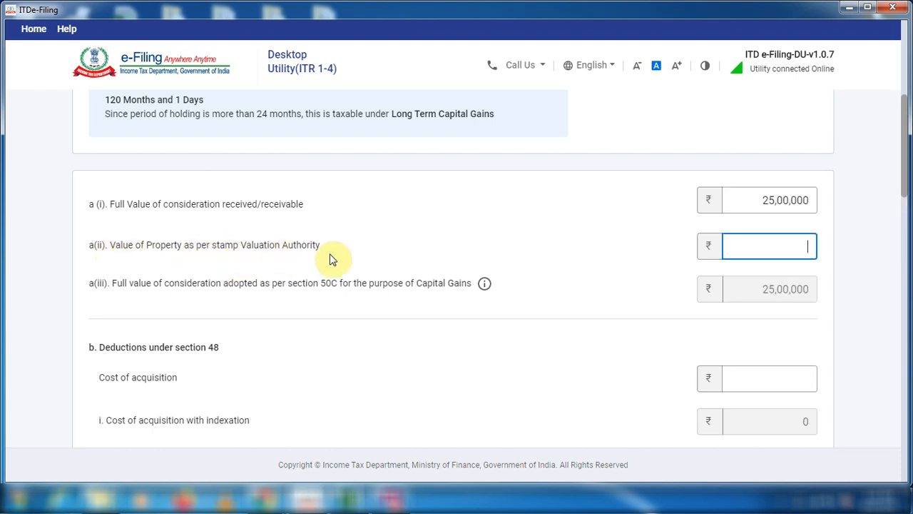
pyautogui.write('2500000')
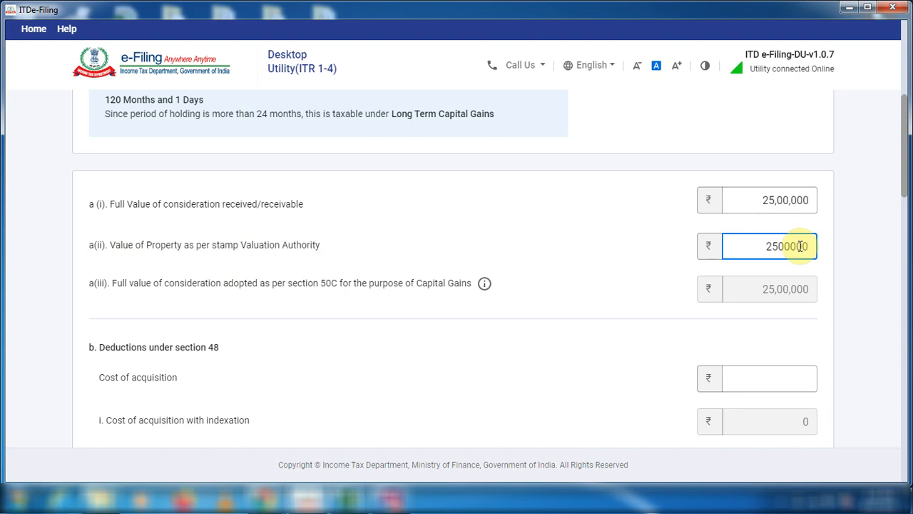
pyautogui.press('Tab')
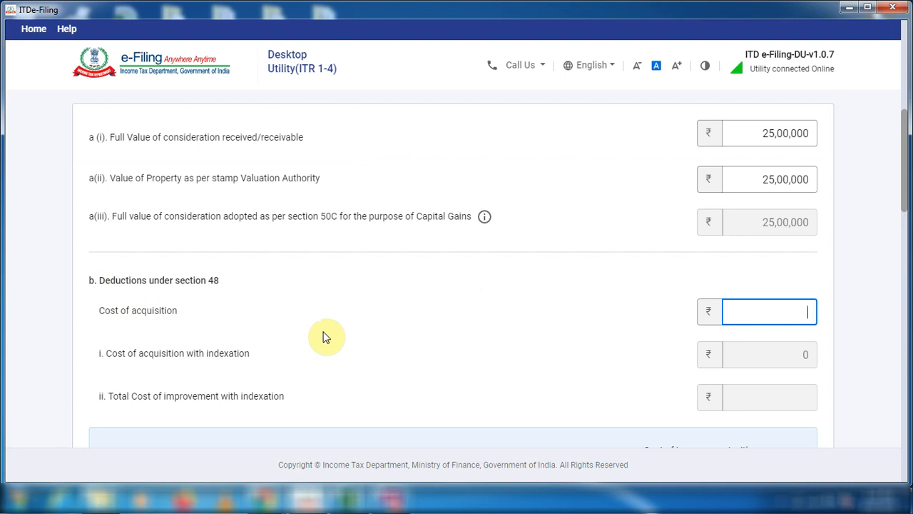
# Set the cost of acquisition to 10,00,000 and the expenditure in connection with the transfer to 25,000.
pyautogui.write('1000000')
pyautogui.click(679, 376)
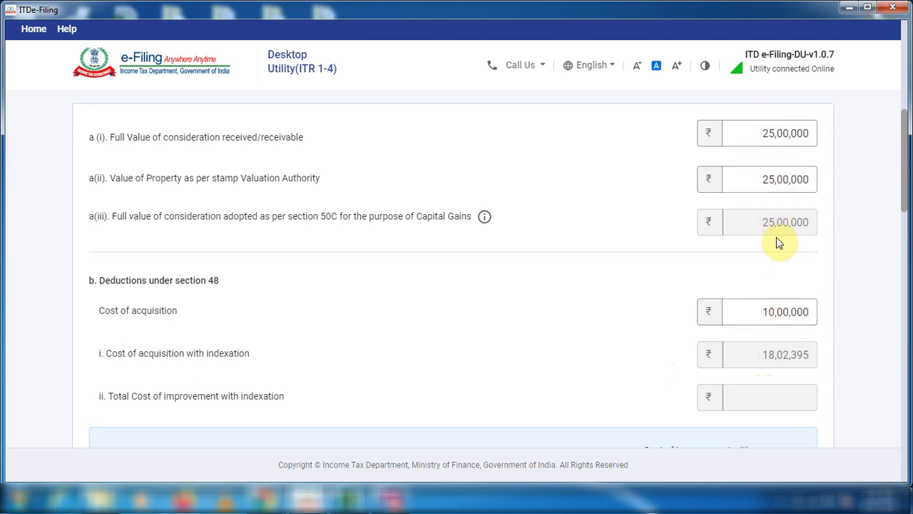
pyautogui.scroll(-3, 619, 365)
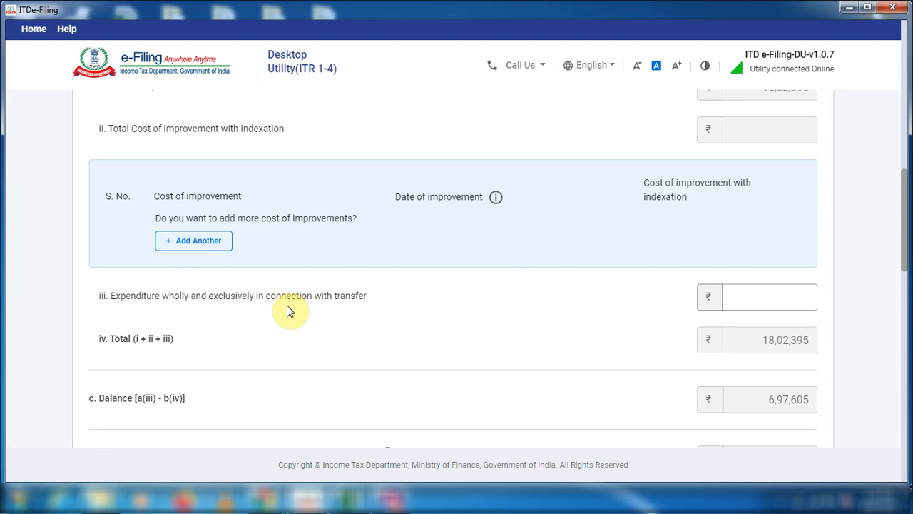
pyautogui.click(793, 297)
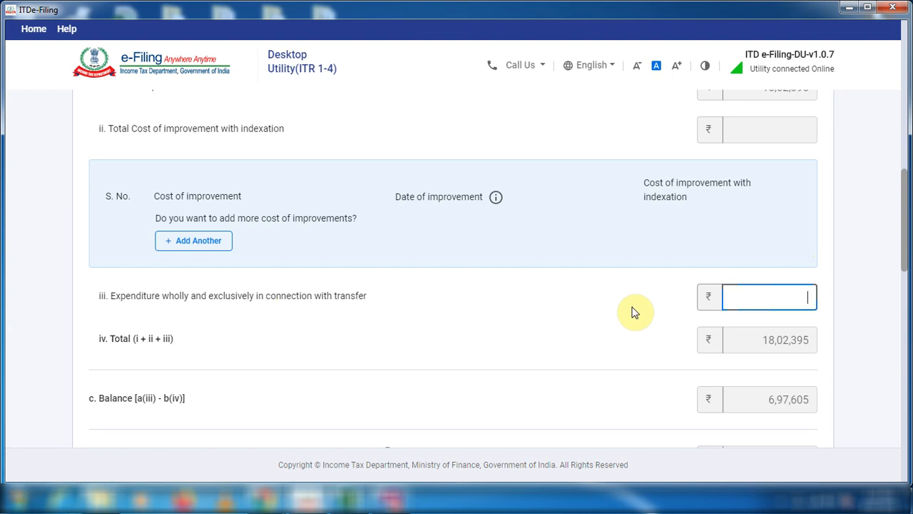
pyautogui.write('250')
pyautogui.press('BackSpace')
pyautogui.click(633, 312)
# Enter the buyer's name, PAN, 100% share, amount 25,00,000 and the property address details, and add the sale to the schedule.
pyautogui.scroll(-1, 634, 312)
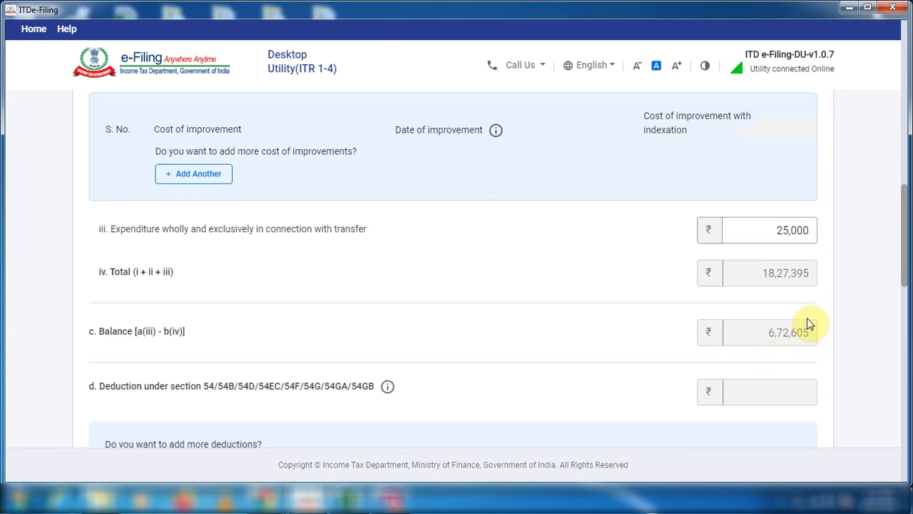
pyautogui.scroll(-1, 617, 344)
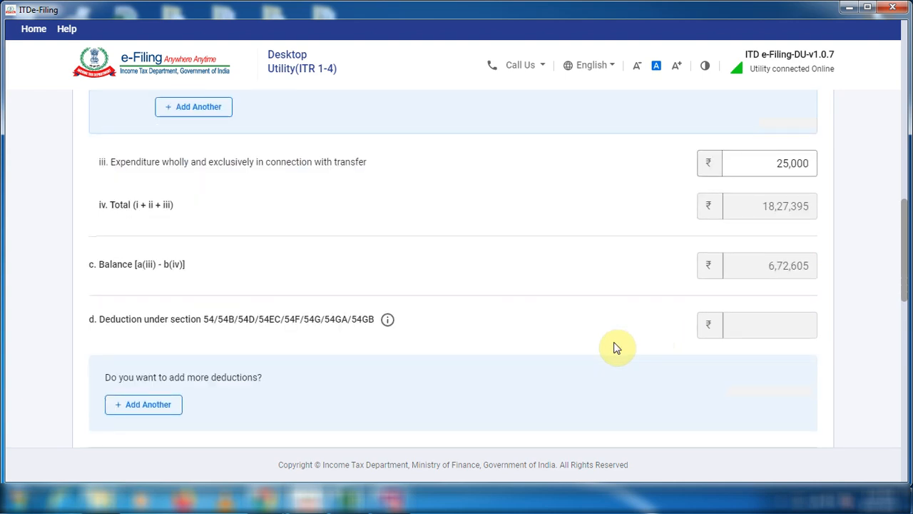
pyautogui.scroll(-7, 619, 345)
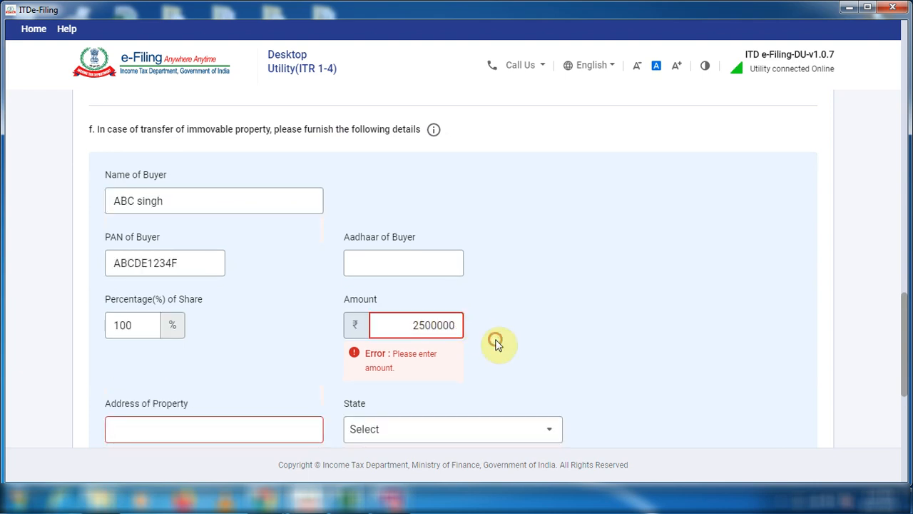
pyautogui.click(200, 391)
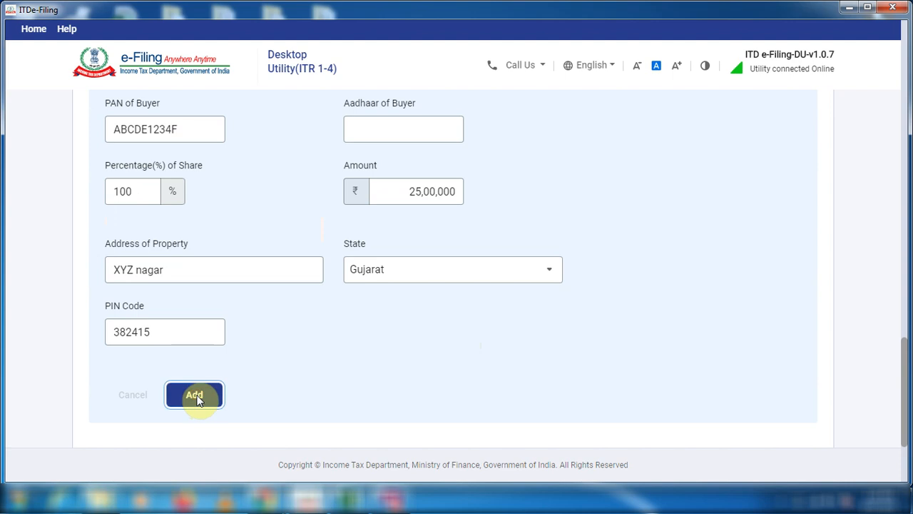
pyautogui.click(194, 394)
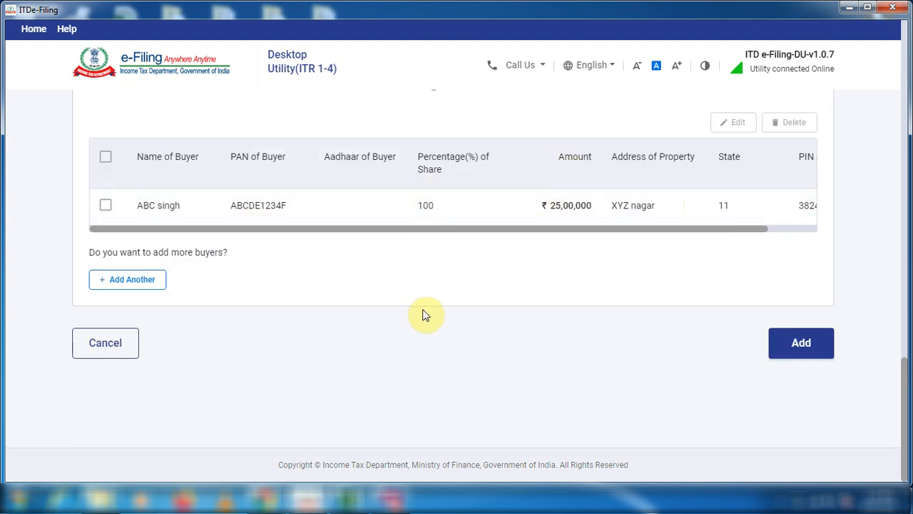
pyautogui.scroll(2, 424, 315)
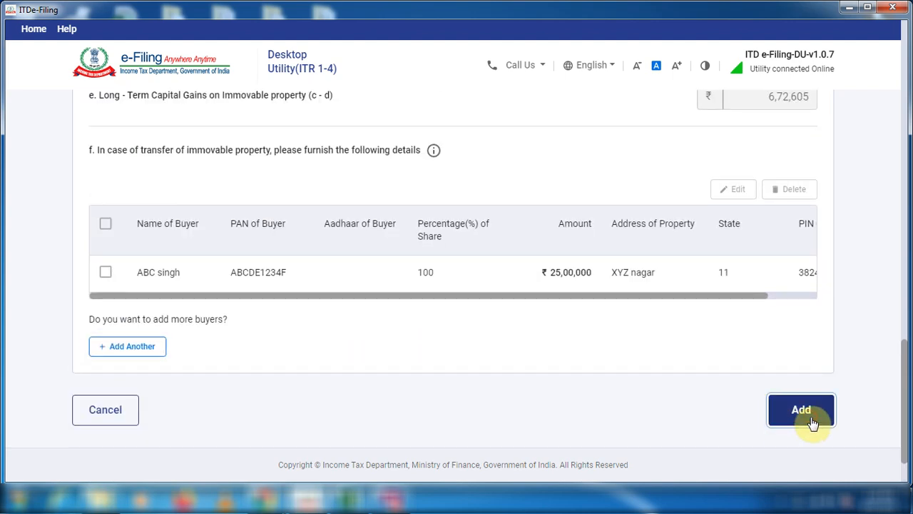
pyautogui.click(812, 422)
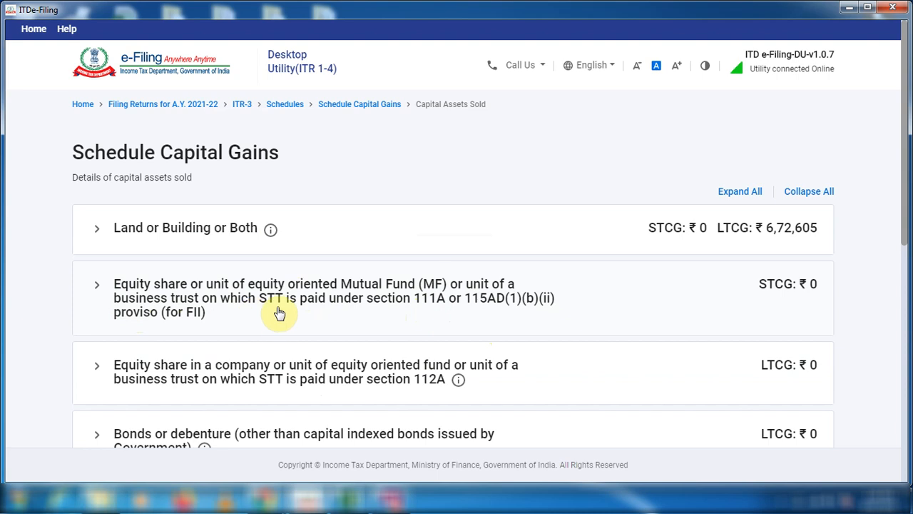
# Start adding details for STT-paid equity shares or mutual funds and select Section 111A.
pyautogui.click(97, 287)
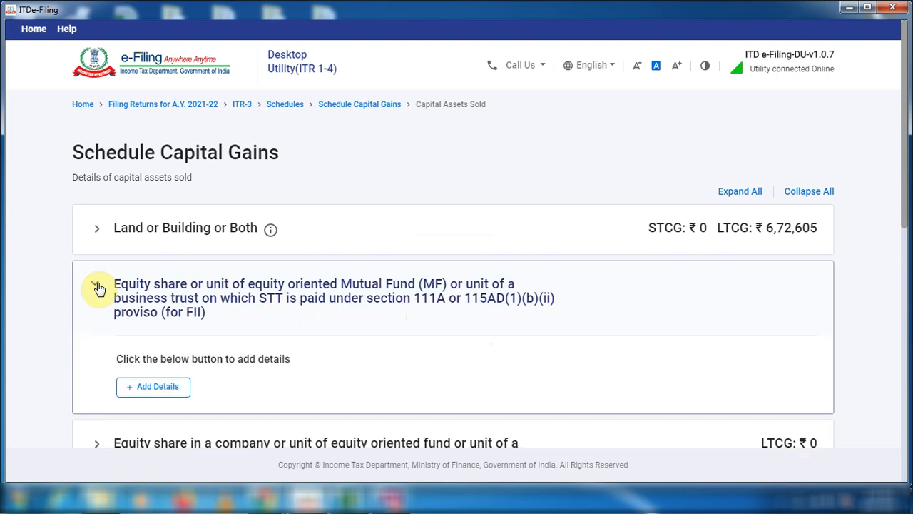
pyautogui.click(151, 387)
pyautogui.click(97, 313)
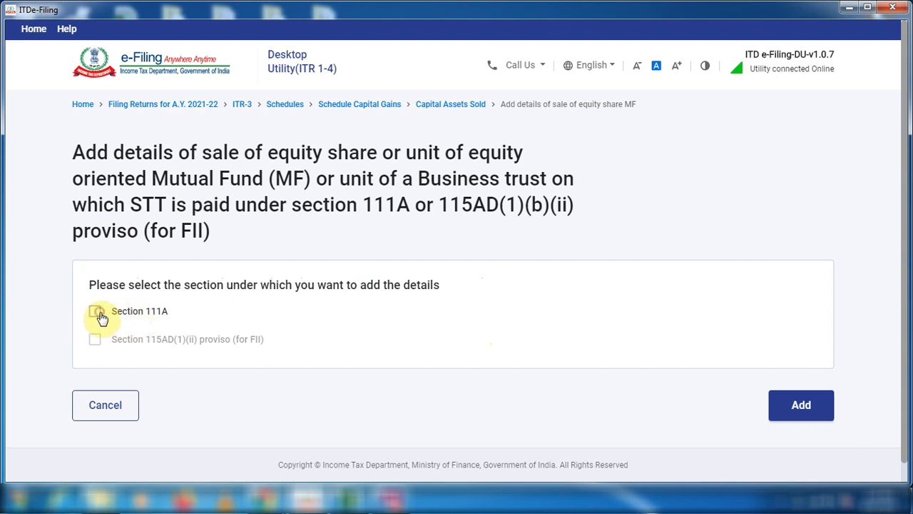
pyautogui.click(105, 317)
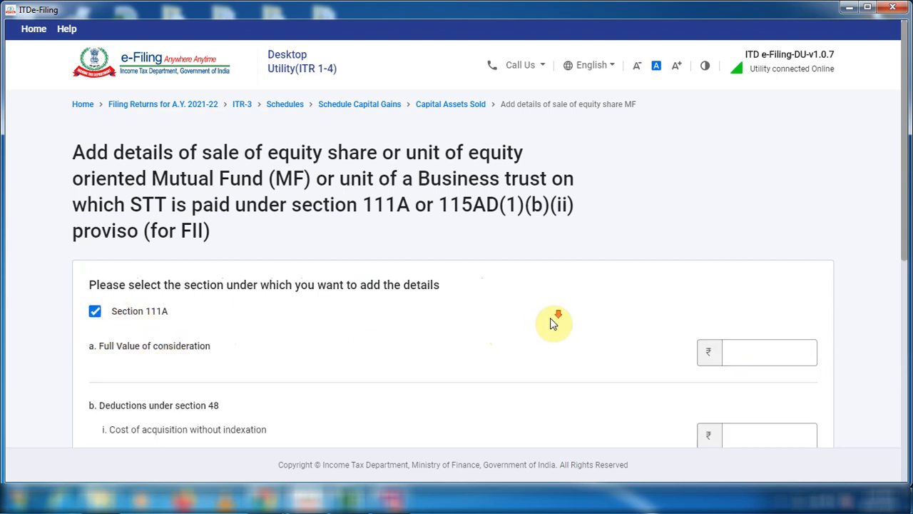
pyautogui.scroll(-2, 553, 323)
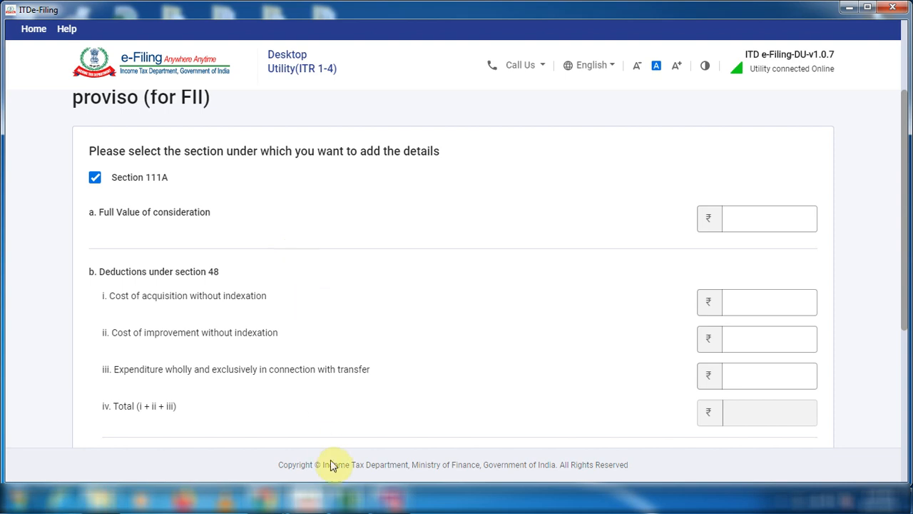
# Switch to the INCOME DETAILE workbook in Excel and examine the BUY, SELL and Realise Gain totals on the STCG sheet.
pyautogui.click(353, 496)
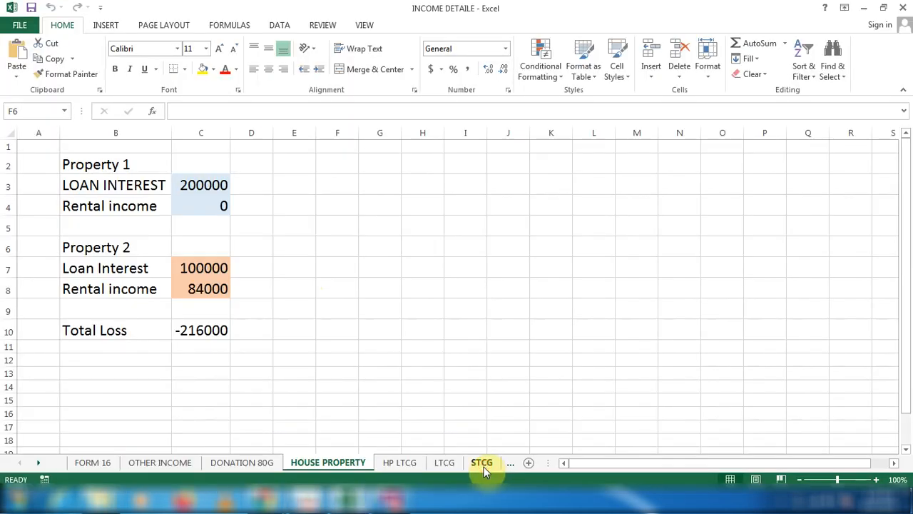
pyautogui.click(483, 463)
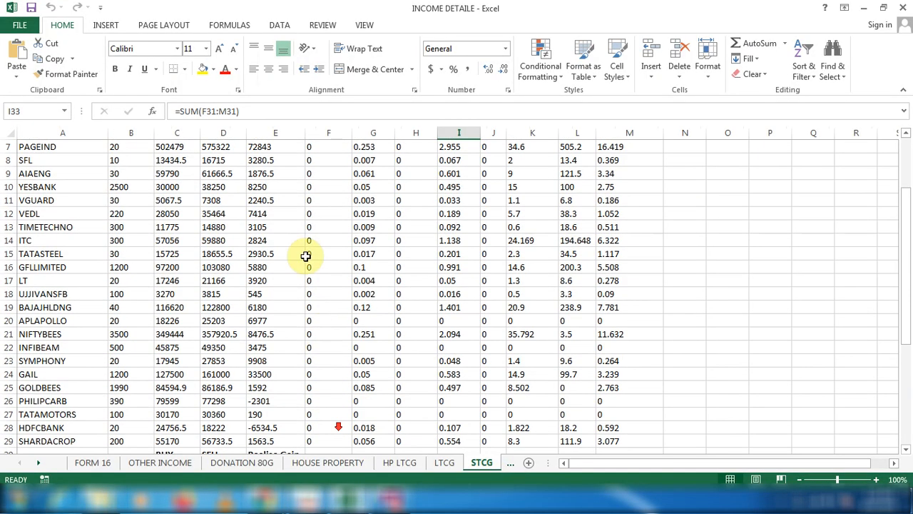
pyautogui.scroll(-2, 260, 260)
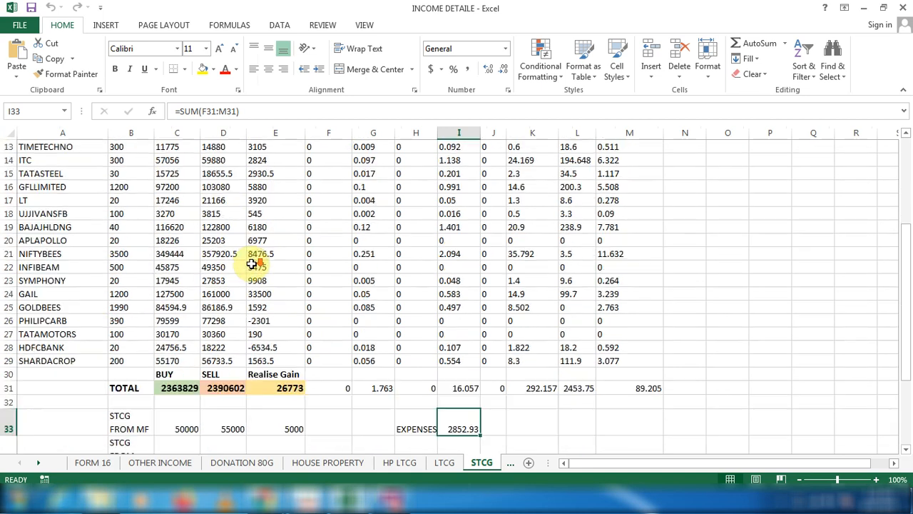
pyautogui.scroll(-1, 225, 391)
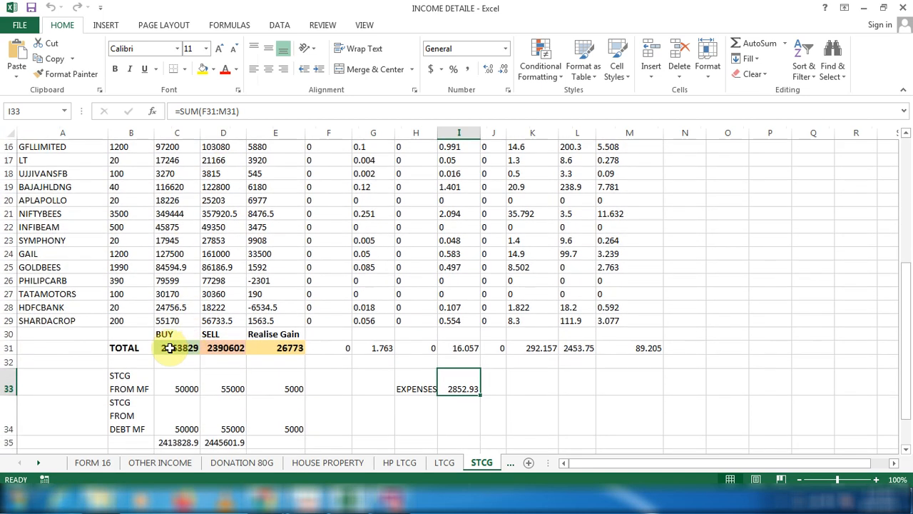
pyautogui.click(170, 348)
pyautogui.click(227, 348)
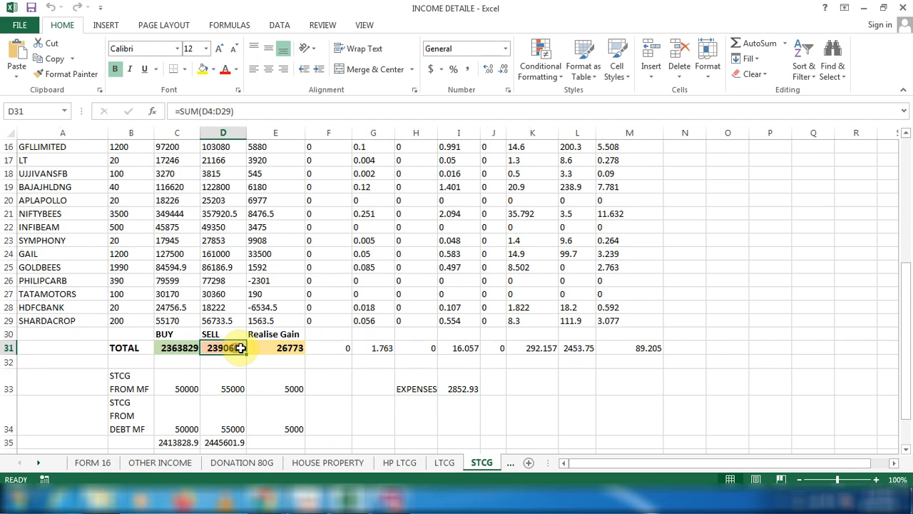
pyautogui.click(279, 347)
pyautogui.scroll(-1, 326, 350)
pyautogui.scroll(-1, 326, 351)
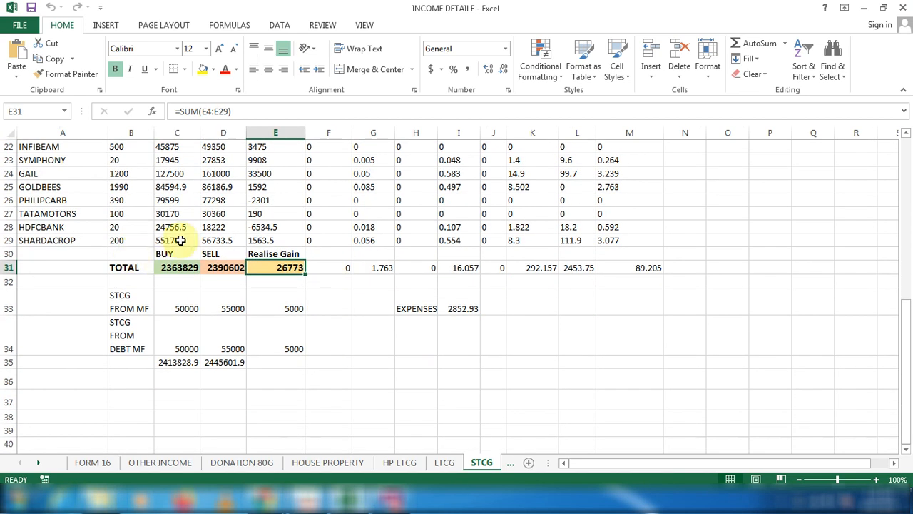
# Examine the buy, sell and gain amounts in the STCG FROM MF row.
pyautogui.click(125, 303)
pyautogui.click(178, 301)
pyautogui.click(227, 303)
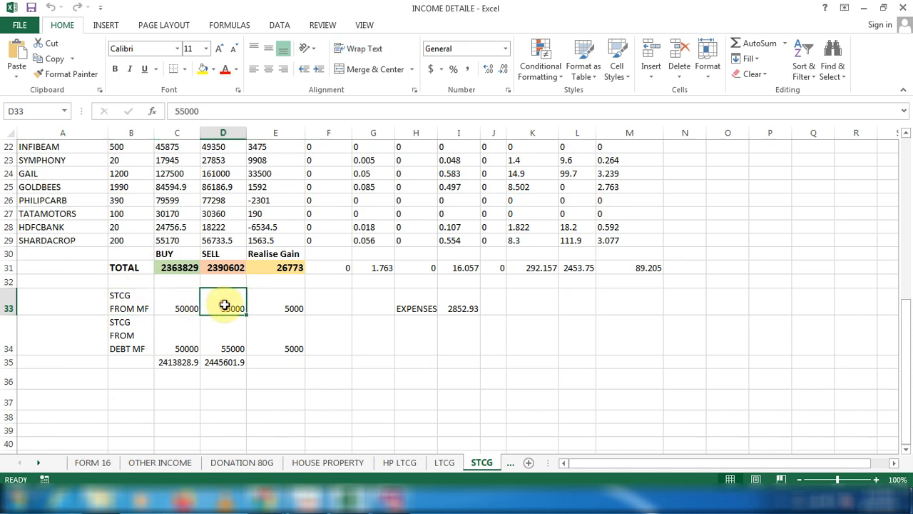
pyautogui.click(289, 307)
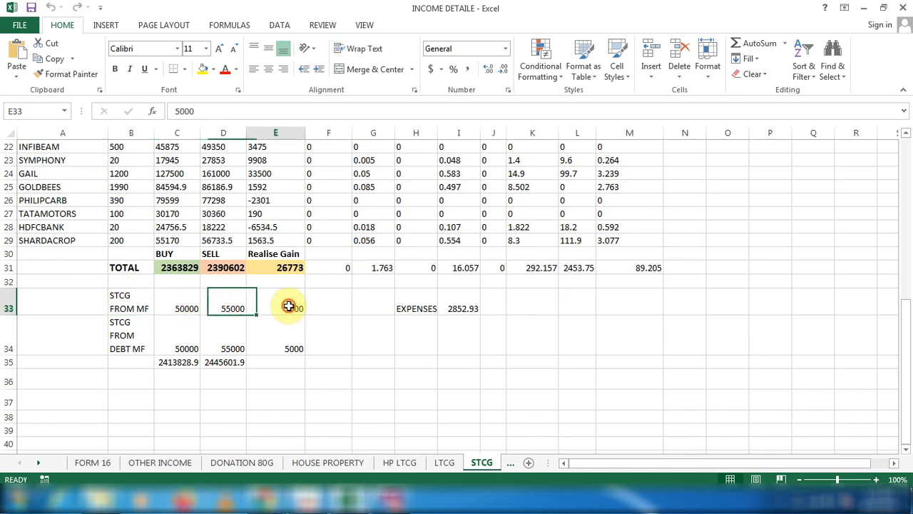
pyautogui.click(183, 306)
pyautogui.click(211, 302)
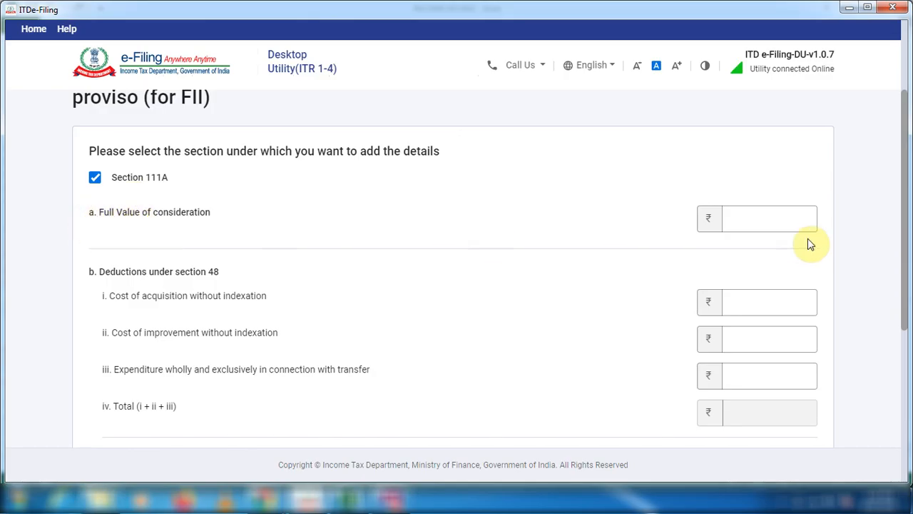
# Calculate =D31+D33 in cell D32 of the STCG sheet and set the Section 111A full value of consideration to 24,45,601.
pyautogui.click(800, 224)
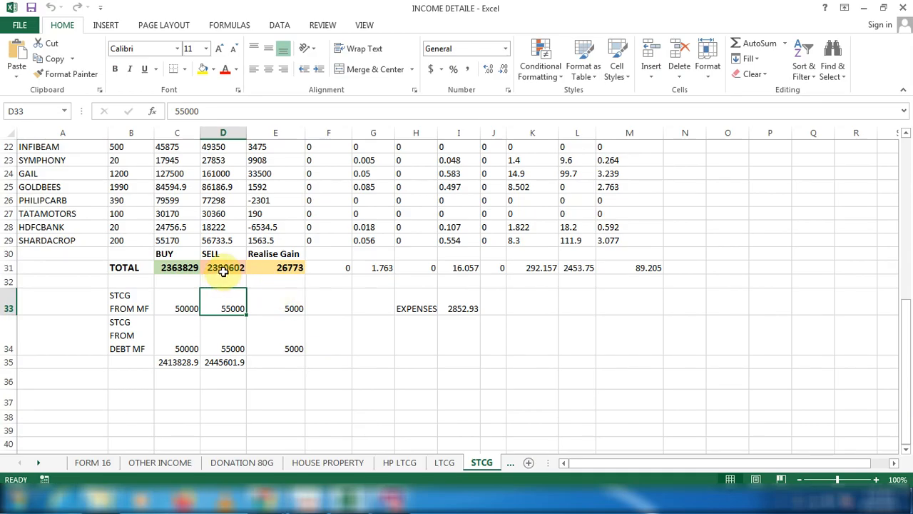
pyautogui.click(221, 269)
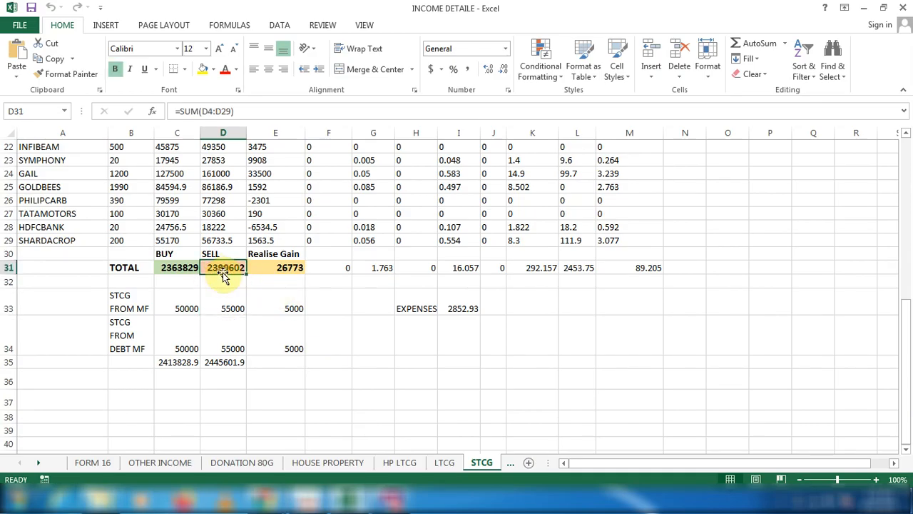
pyautogui.click(222, 282)
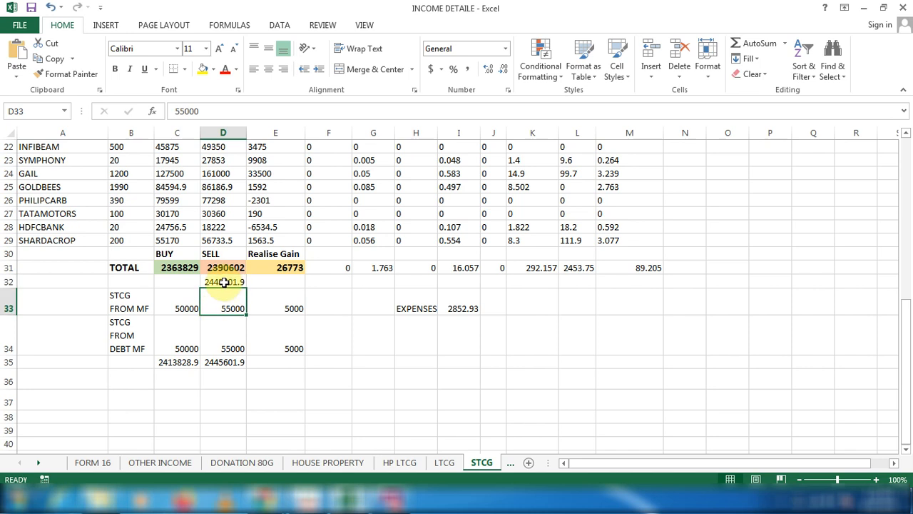
pyautogui.click(224, 283)
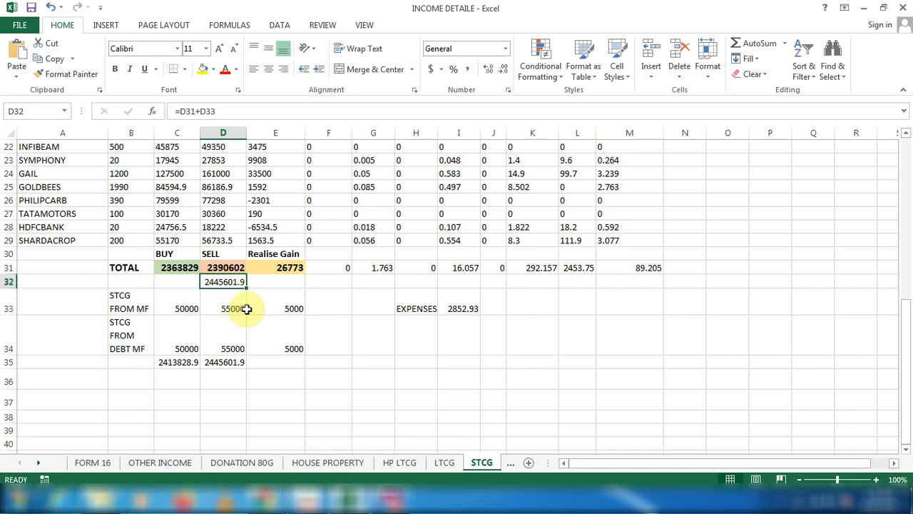
pyautogui.hotkey('alt', 'Tab')
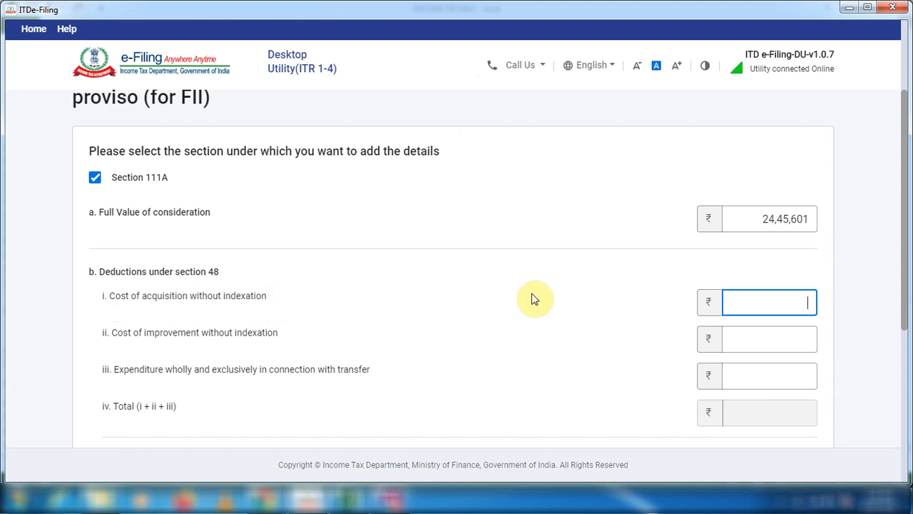
# Calculate =C31+C33 in cell C32 of the STCG sheet in Excel and set the cost of acquisition without indexation to 24,13,829.
pyautogui.hotkey('alt', 'Tab')
pyautogui.click(172, 286)
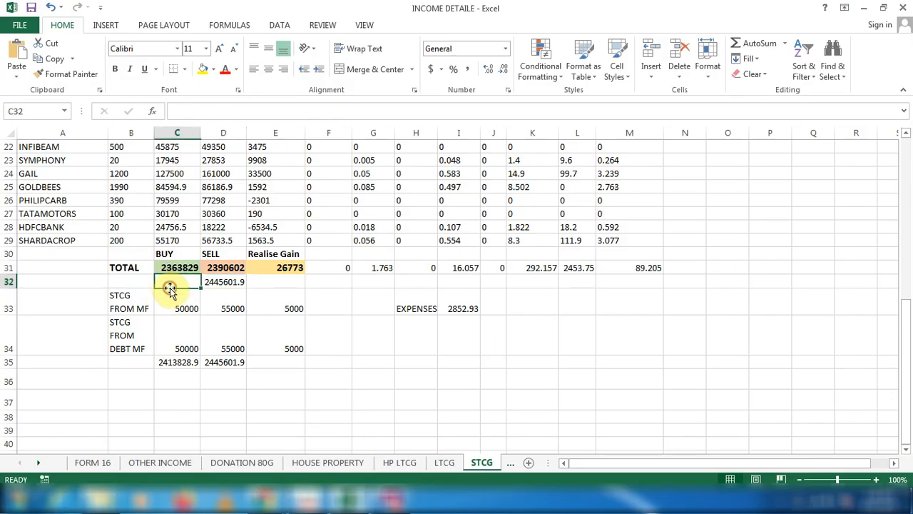
pyautogui.write('=')
pyautogui.click(174, 268)
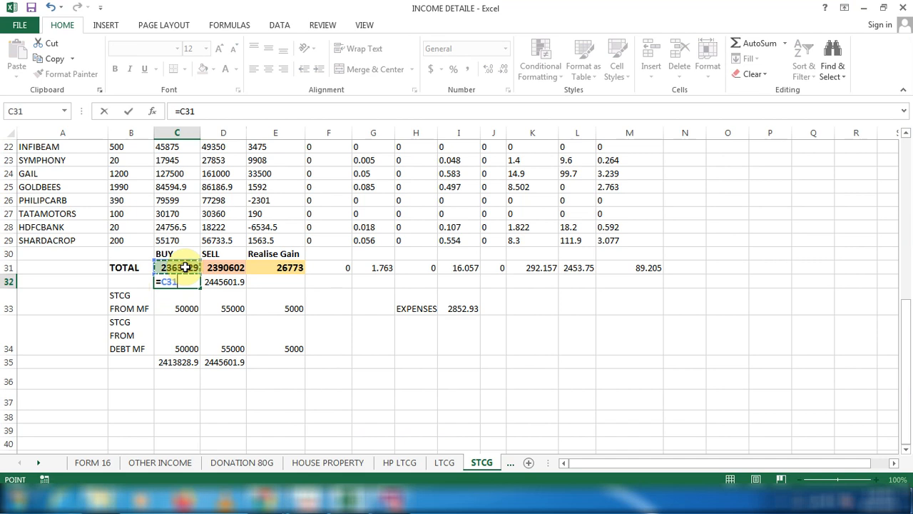
pyautogui.write('+')
pyautogui.click(182, 304)
pyautogui.press('Return')
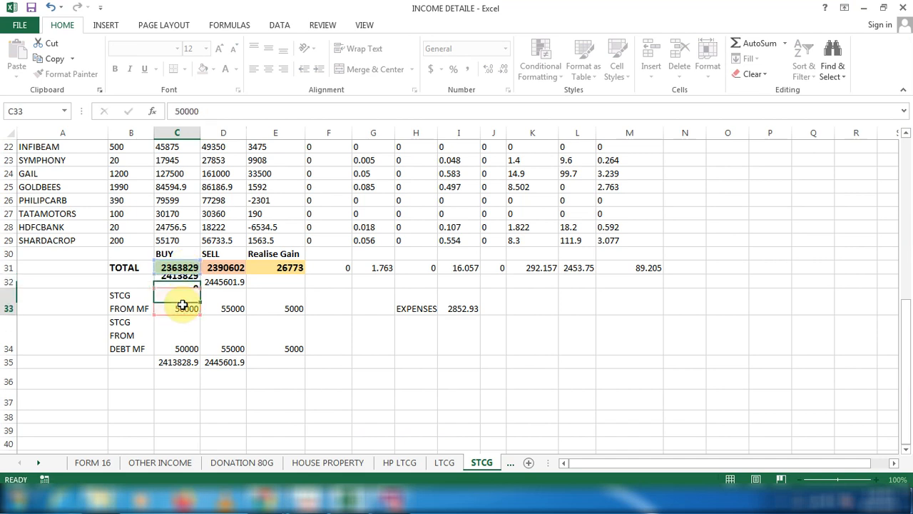
pyautogui.press('Up')
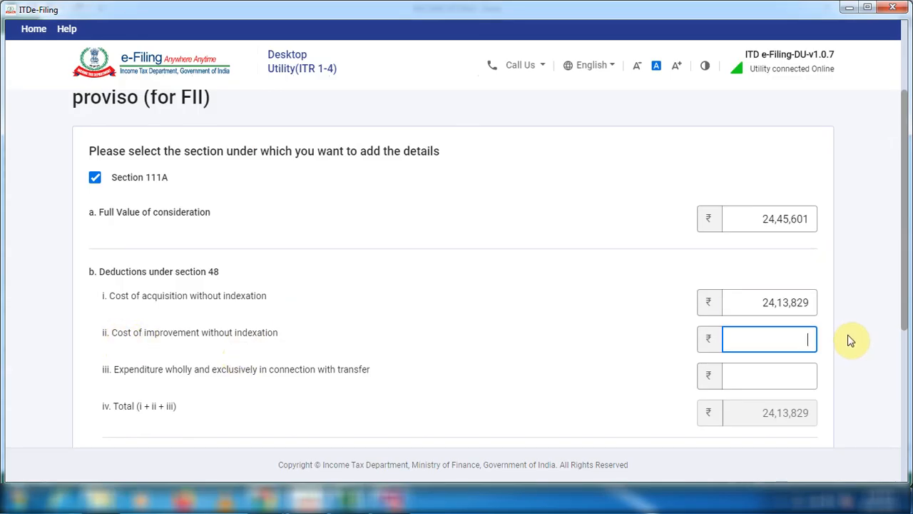
# Look up the EXPENSES amount on the STCG sheet and set the expenditure in connection with transfer to 2,852.
pyautogui.click(790, 373)
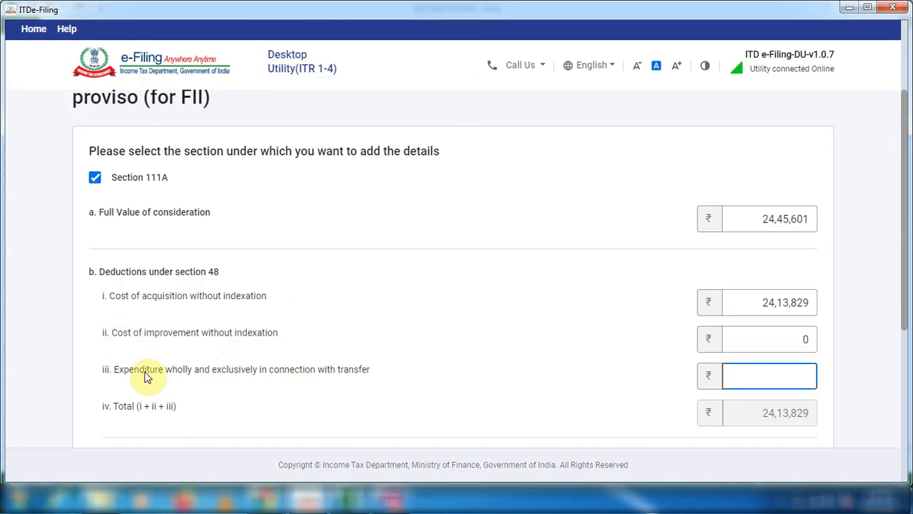
pyautogui.hotkey('alt', 'Tab')
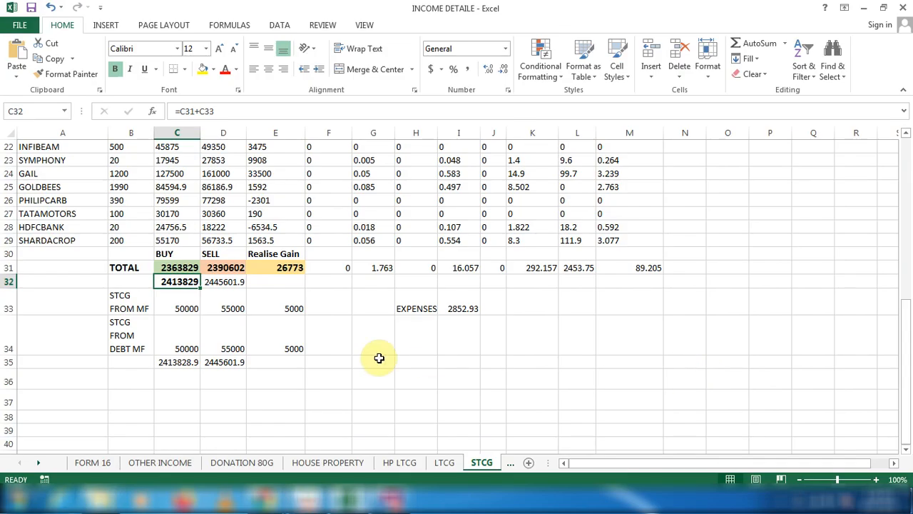
pyautogui.click(464, 309)
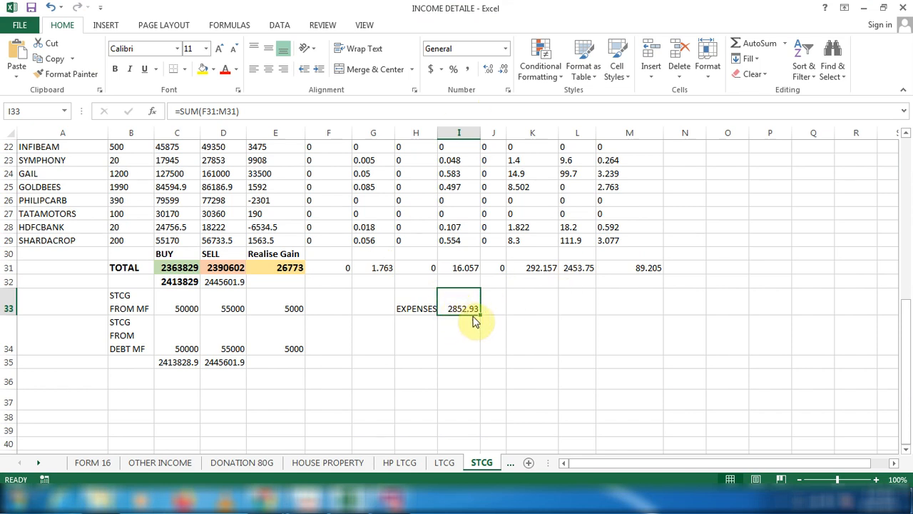
pyautogui.hotkey('alt', 'Tab')
pyautogui.write('2,852')
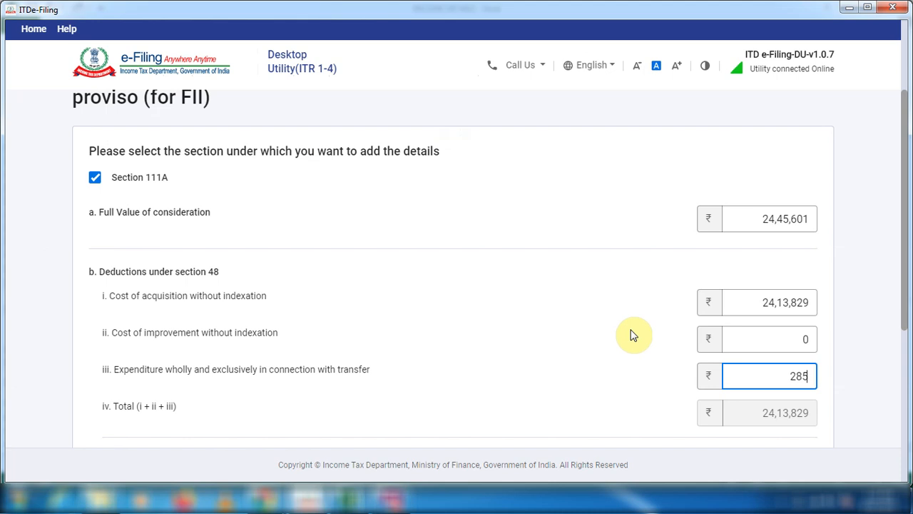
pyautogui.click(586, 365)
# Set the loss to be disallowed u/s 94(7) or 94(8) to 0 and add the Section 111A details.
pyautogui.scroll(-3, 586, 364)
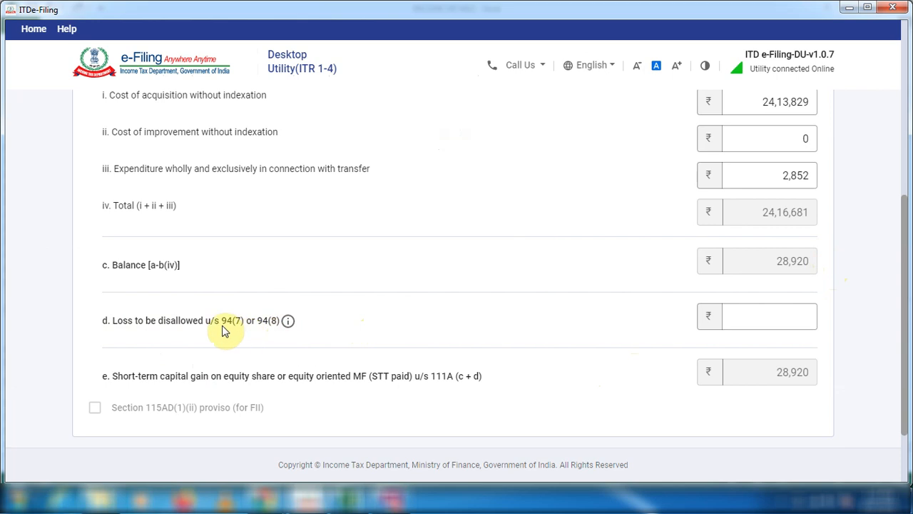
pyautogui.click(802, 314)
pyautogui.click(801, 314)
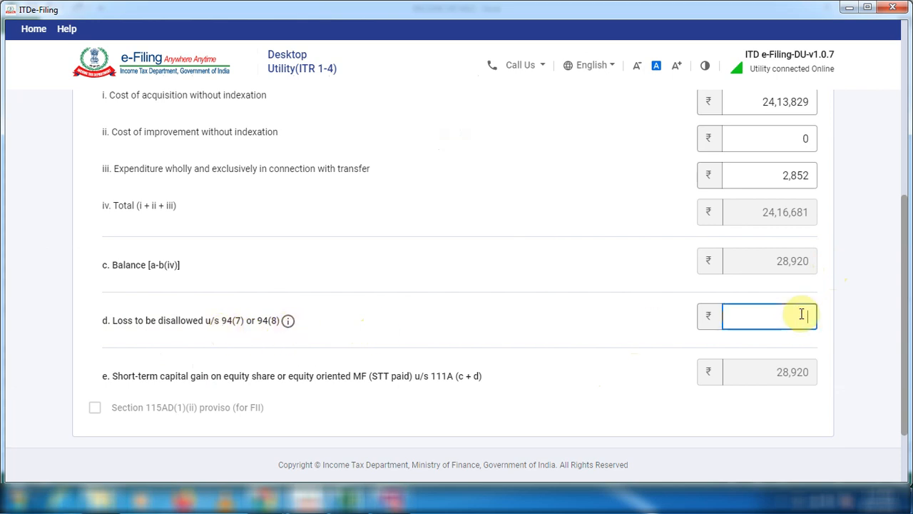
pyautogui.write('0')
pyautogui.scroll(-1, 557, 333)
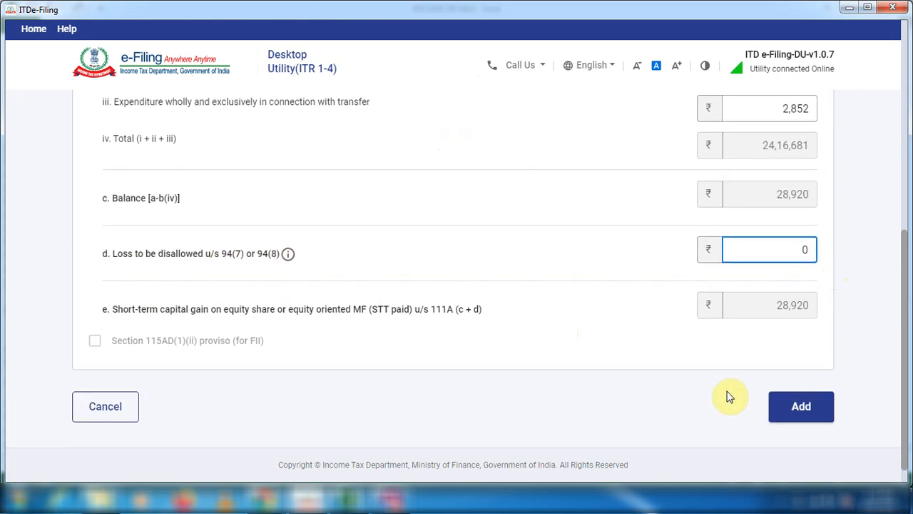
pyautogui.click(781, 405)
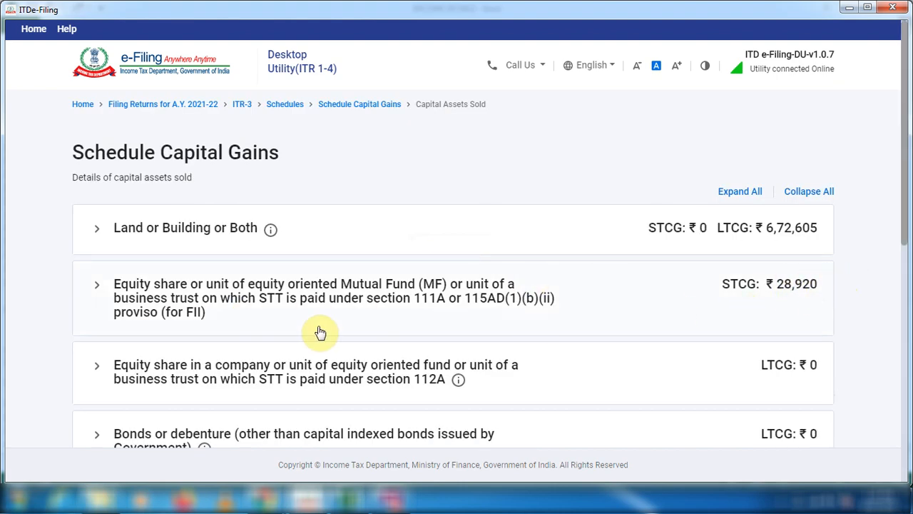
# Start adding details for STT-paid equity shares under section 112A and open Schedule 112A.
pyautogui.scroll(-1, 261, 338)
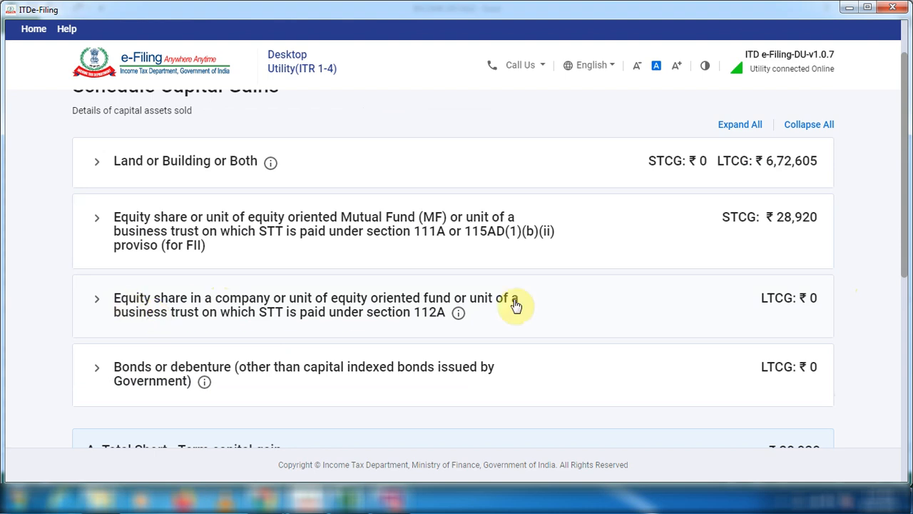
pyautogui.click(97, 302)
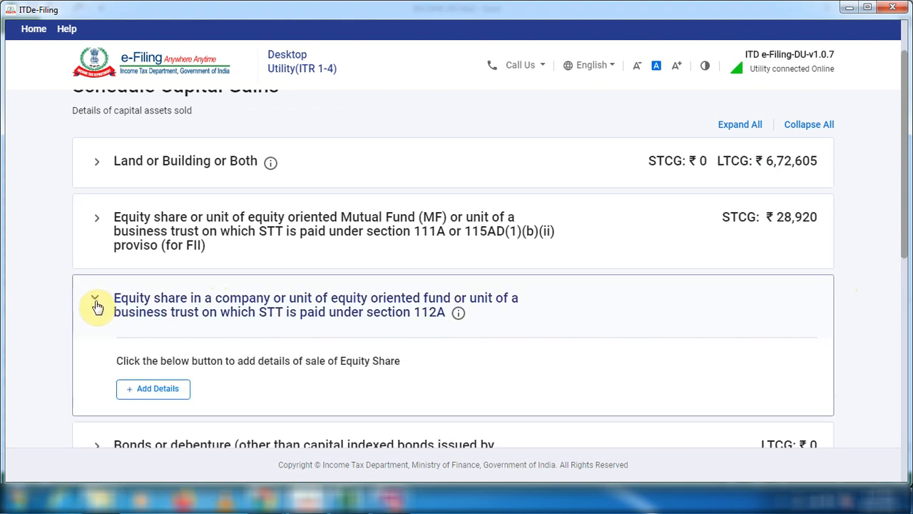
pyautogui.click(146, 391)
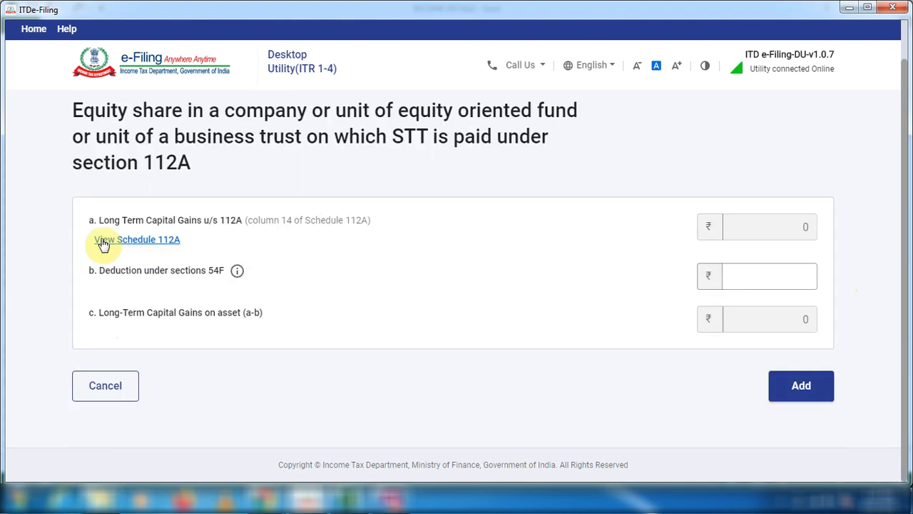
pyautogui.click(110, 243)
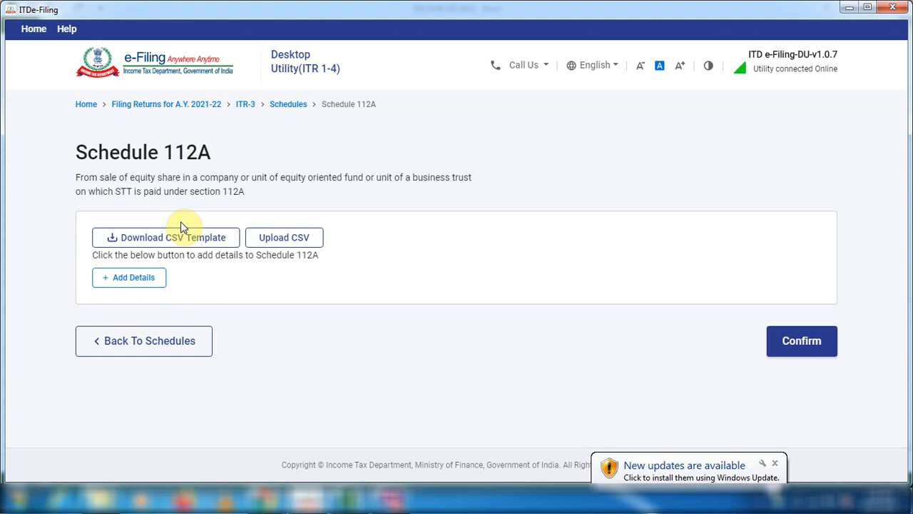
# Review the LTCG sheet in Excel and start a Schedule 112A entry for shares acquired After 31st January, 2018.
pyautogui.click(180, 223)
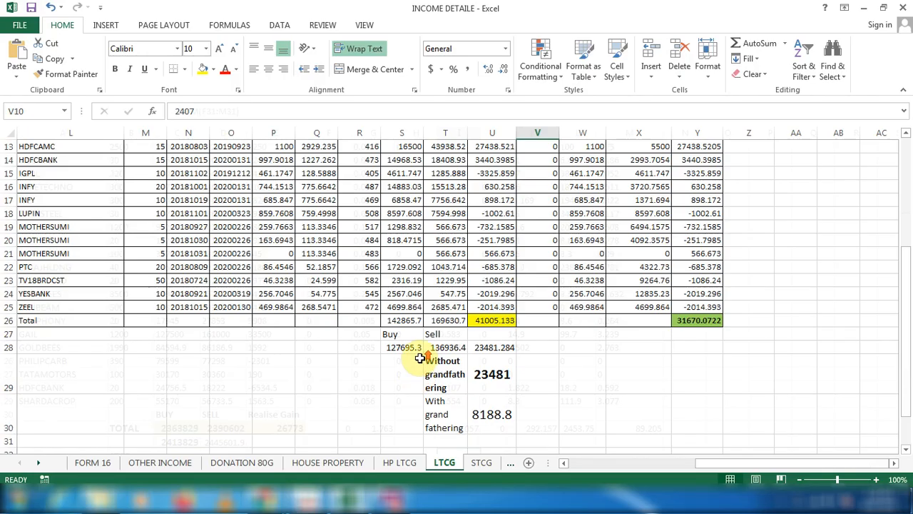
pyautogui.scroll(4, 420, 358)
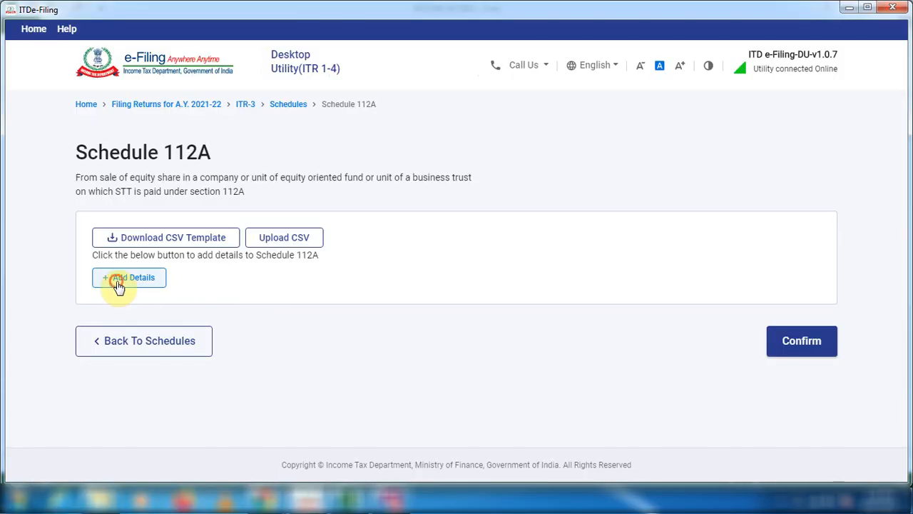
pyautogui.click(119, 284)
pyautogui.click(190, 286)
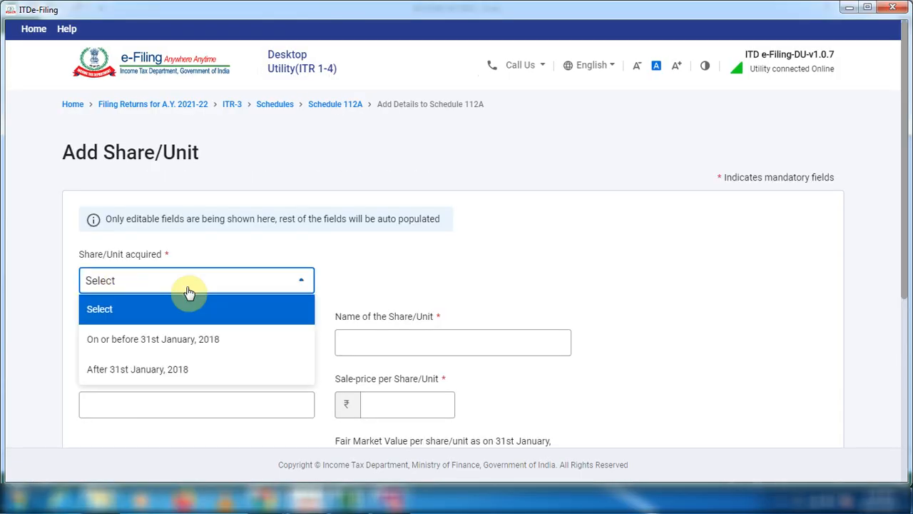
pyautogui.click(171, 371)
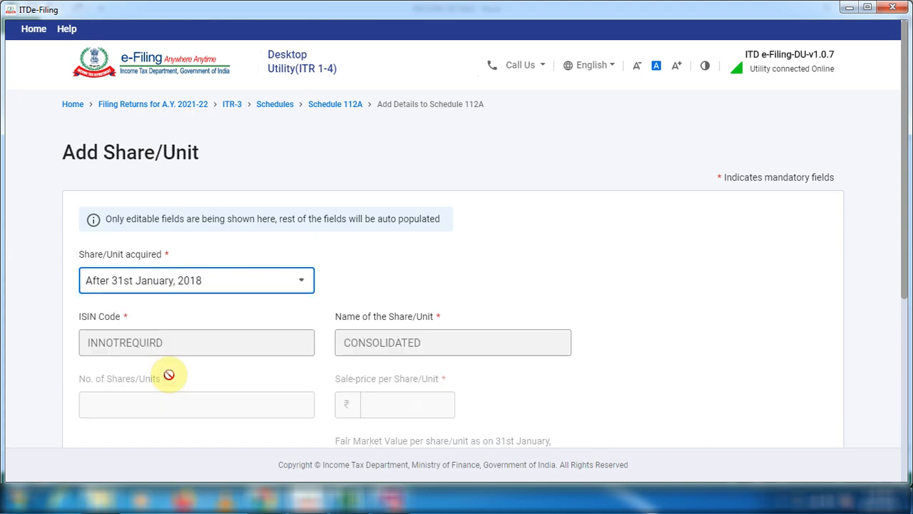
# Using the Buy and Sell totals in LTCG row 28, add the entry with acquisition cost 1,27,695, expenditure 0 and full value of consideration 1,36,936.
pyautogui.scroll(-2, 214, 330)
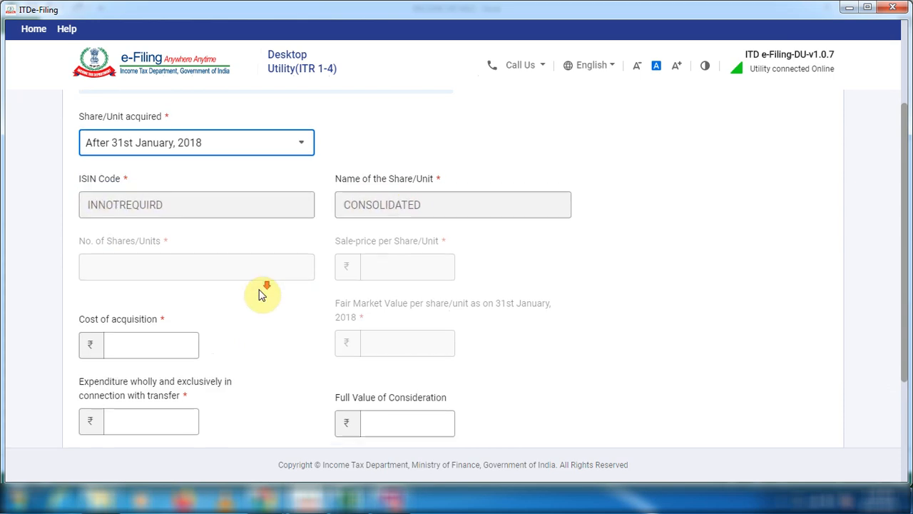
pyautogui.scroll(-1, 161, 278)
pyautogui.click(159, 279)
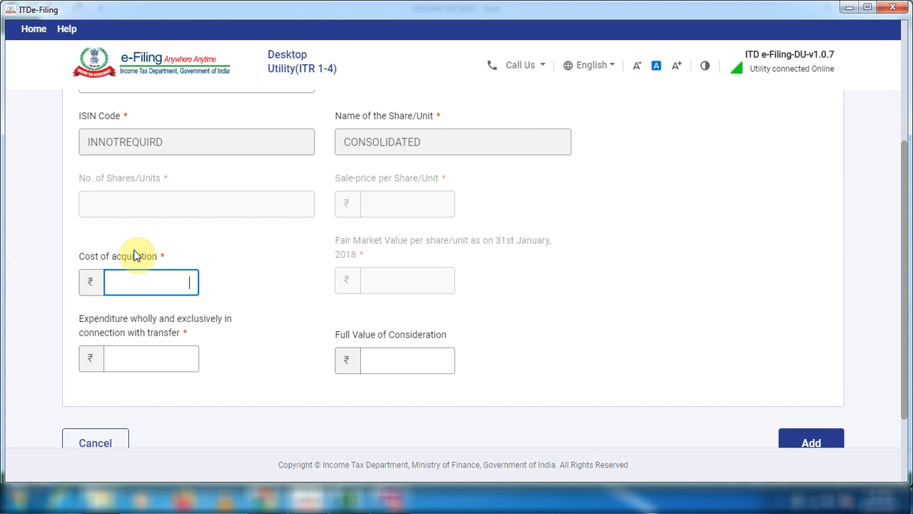
pyautogui.hotkey('alt', 'Tab')
pyautogui.click(409, 310)
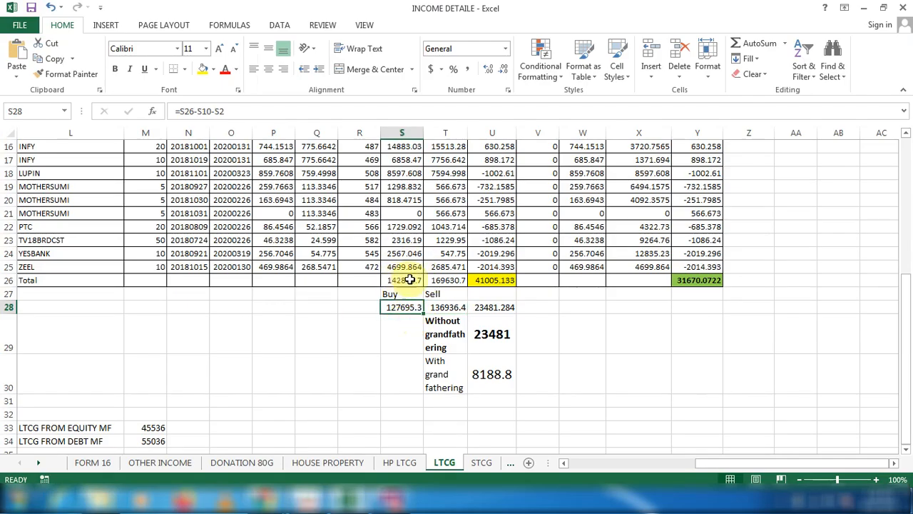
pyautogui.click(442, 308)
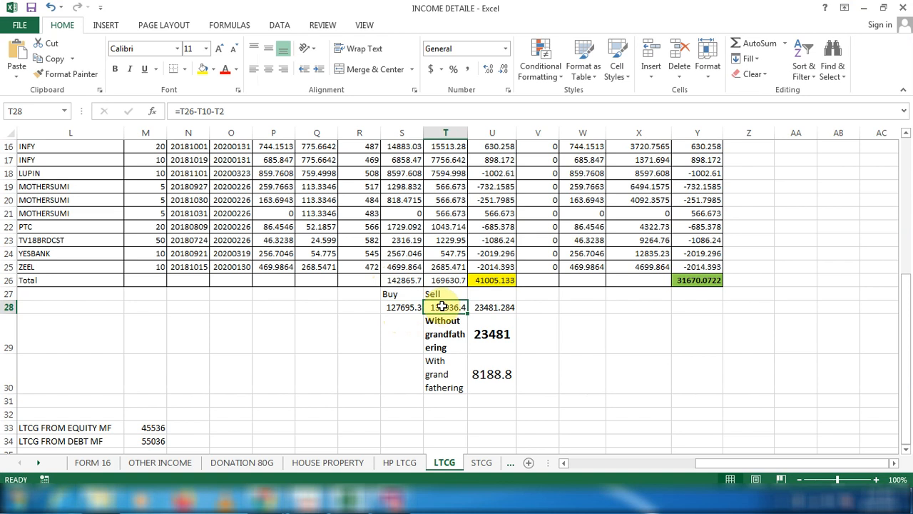
pyautogui.click(405, 308)
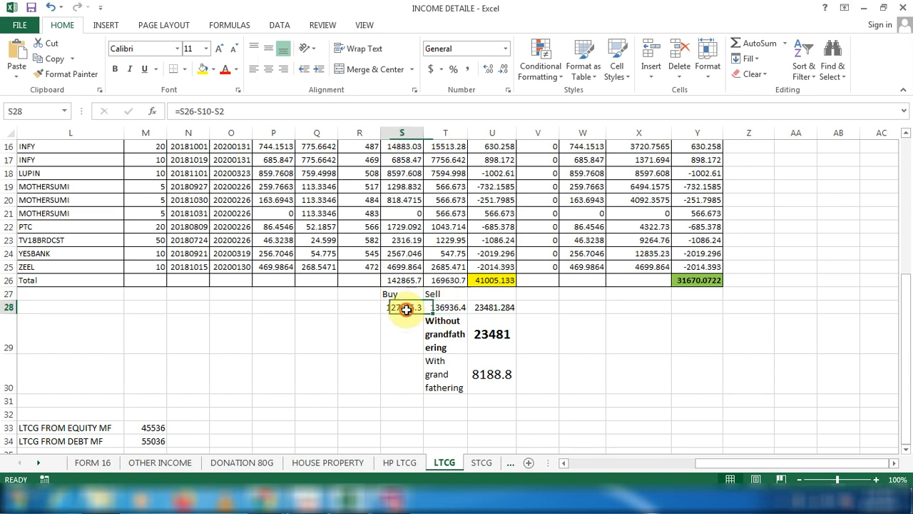
pyautogui.click(448, 308)
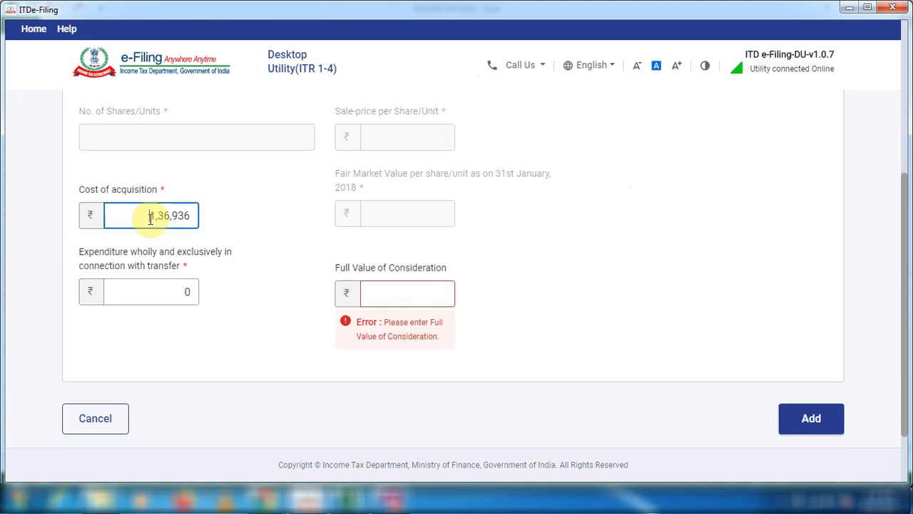
pyautogui.moveTo(149, 216); pyautogui.dragTo(204, 213)
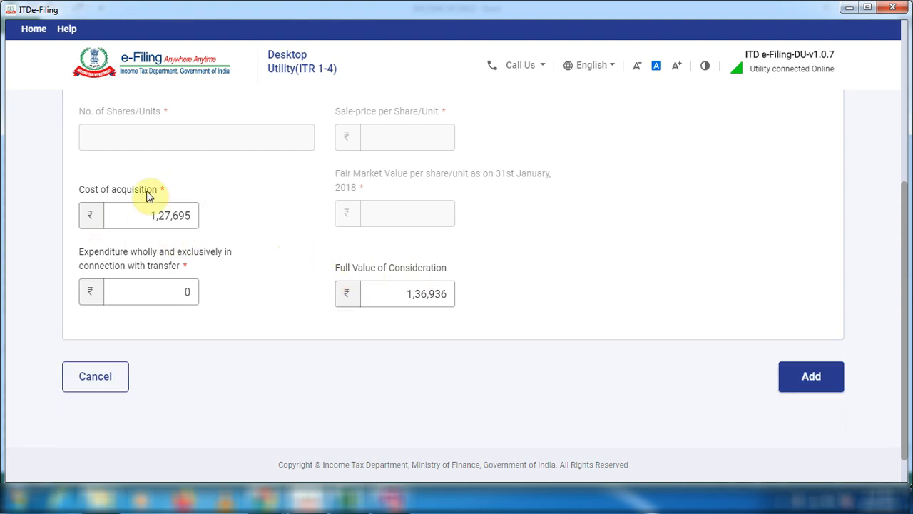
pyautogui.click(802, 375)
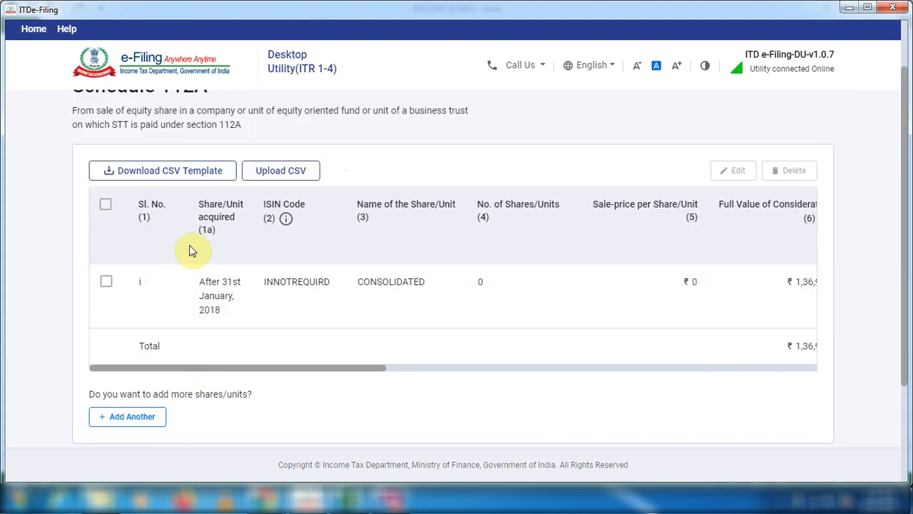
# Start another Schedule 112A entry for a share acquired On or before 31st January, 2018.
pyautogui.click(129, 426)
pyautogui.scroll(-1, 126, 424)
pyautogui.click(255, 213)
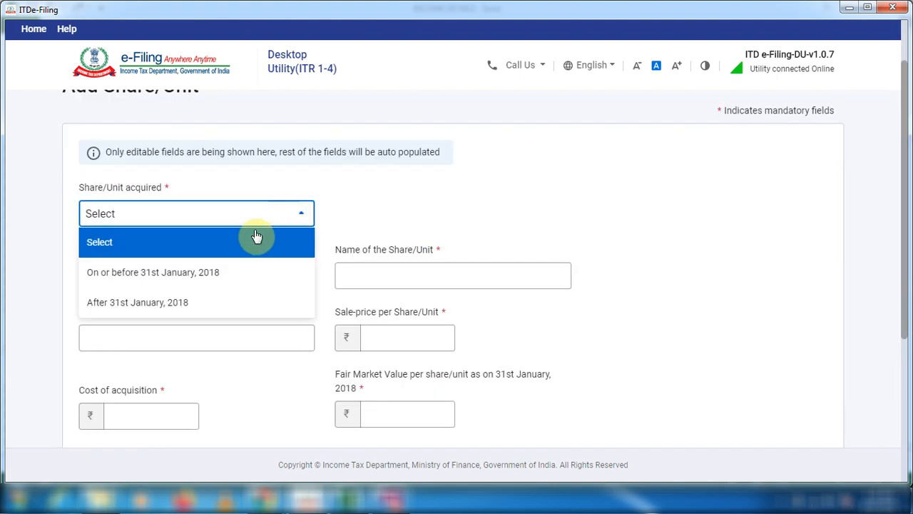
pyautogui.click(177, 278)
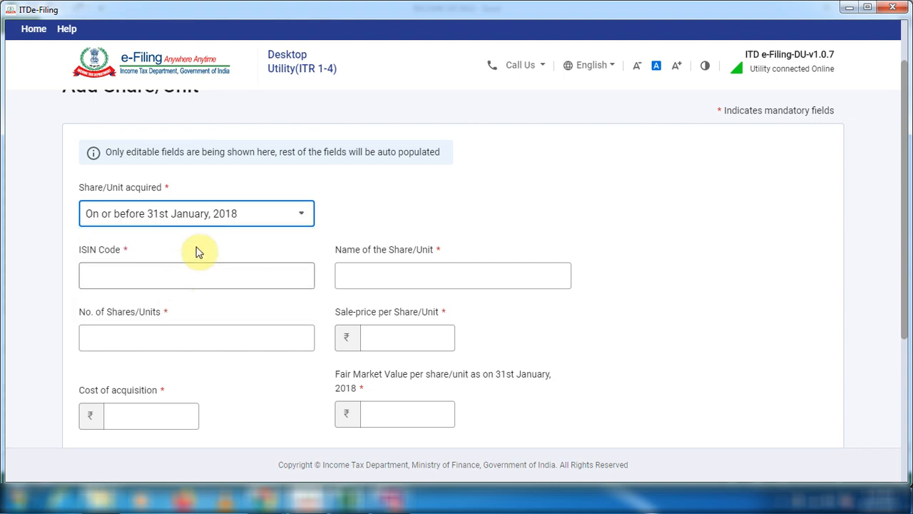
# Copy the ISIN INE742F01042 from the highlighted ADANIPORTS row of the LTCG sheet into the entry's ISIN Code.
pyautogui.click(130, 278)
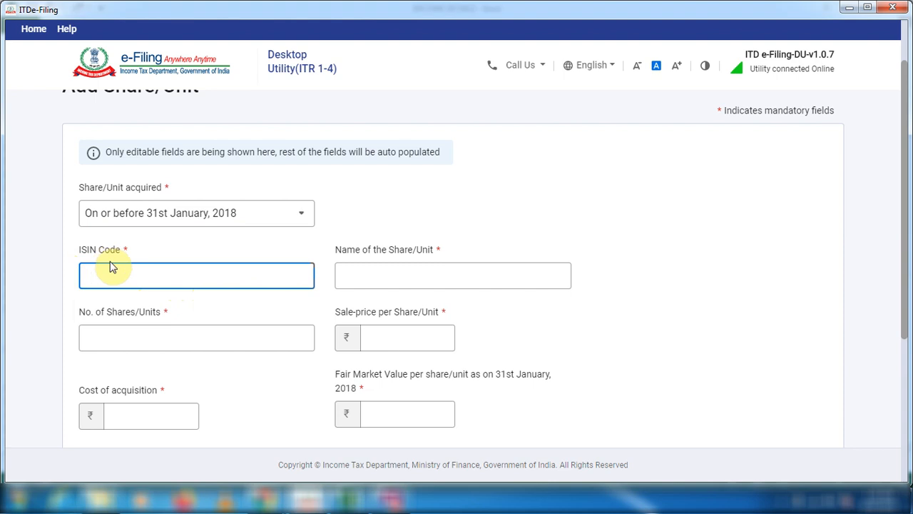
pyautogui.hotkey('alt', 'Tab')
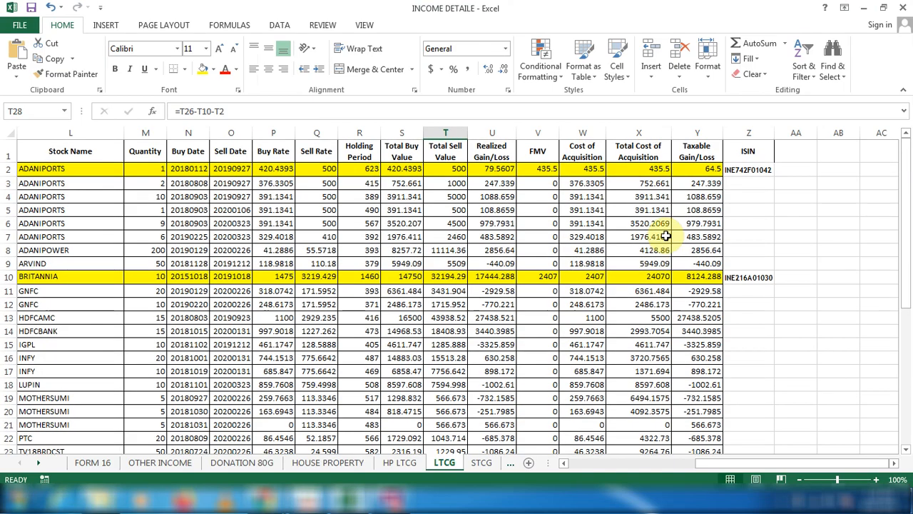
pyautogui.click(747, 170)
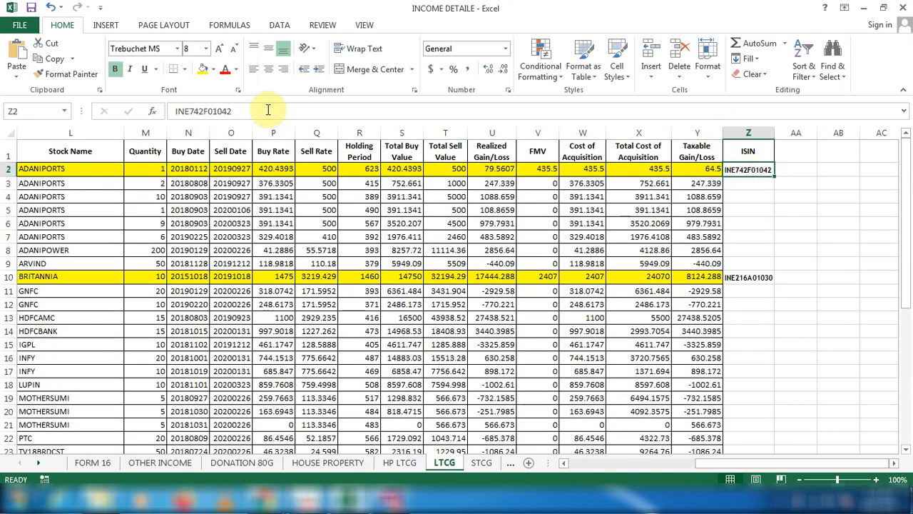
pyautogui.doubleClick(179, 107)
pyautogui.hotkey('ctrl', 'c')
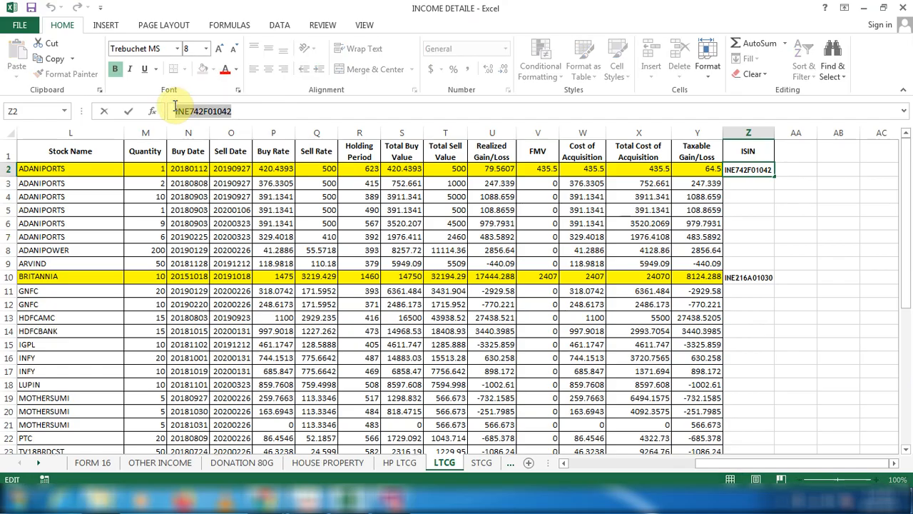
pyautogui.hotkey('alt', 'Tab')
pyautogui.click(155, 274)
pyautogui.hotkey('ctrl', 'v')
pyautogui.click(369, 267)
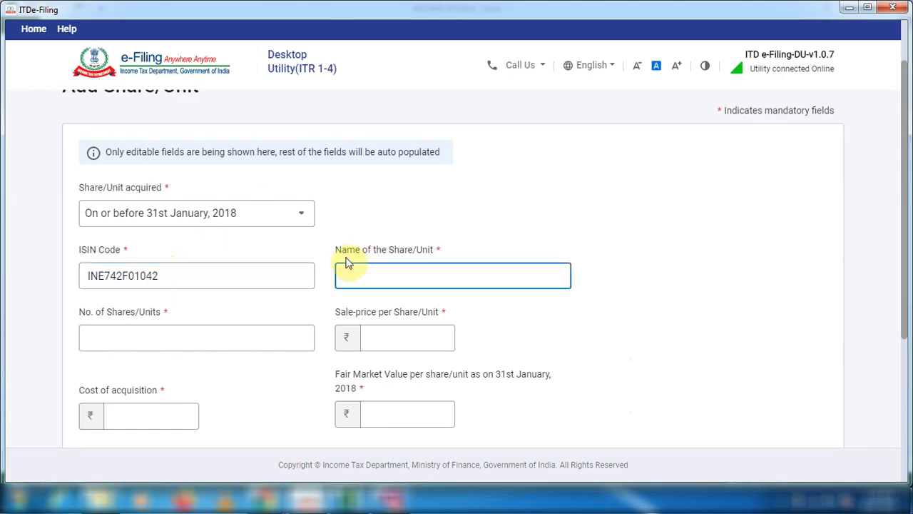
# Fill the entry with share name ADANIPORTS, 1 share and a sale price of 500 per share from the LTCG sheet.
pyautogui.hotkey('ctrl', 'v')
pyautogui.click(175, 337)
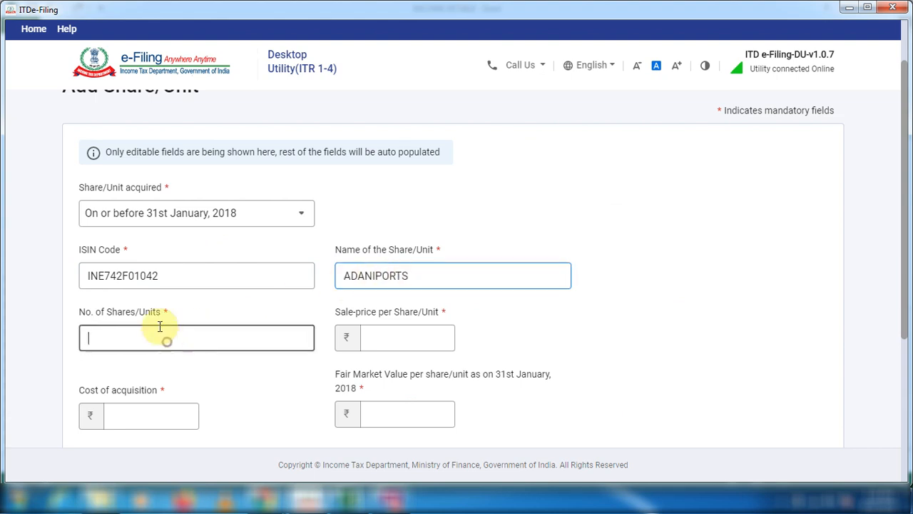
pyautogui.hotkey('alt', 'Tab')
pyautogui.hotkey('alt', 'Tab')
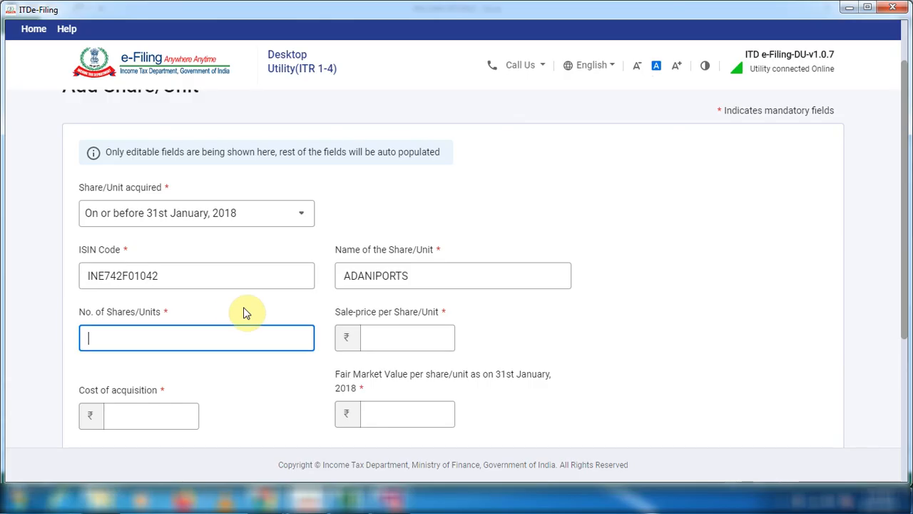
pyautogui.click(410, 325)
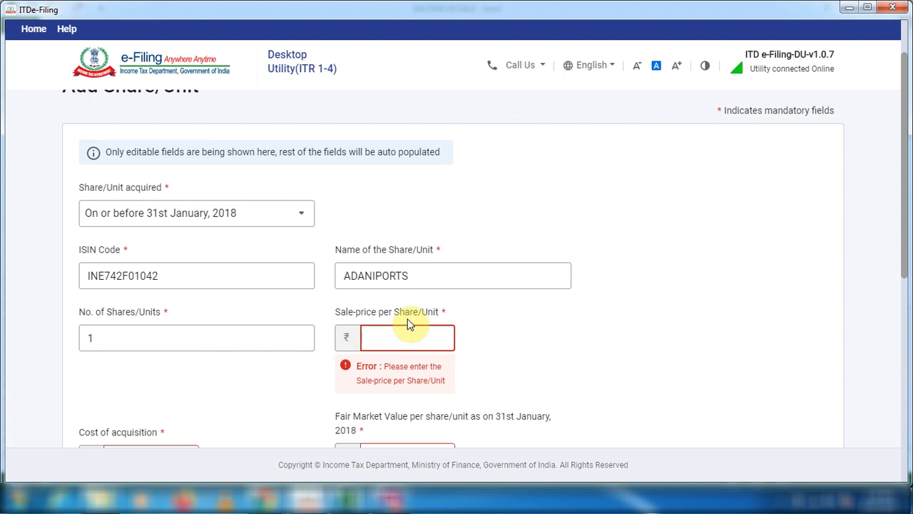
pyautogui.hotkey('alt', 'Tab')
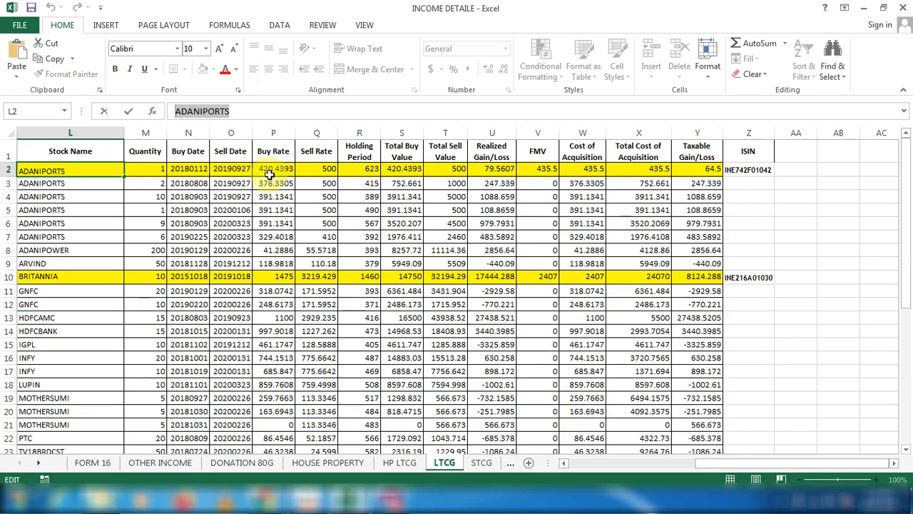
pyautogui.click(318, 175)
pyautogui.hotkey('alt', 'Tab')
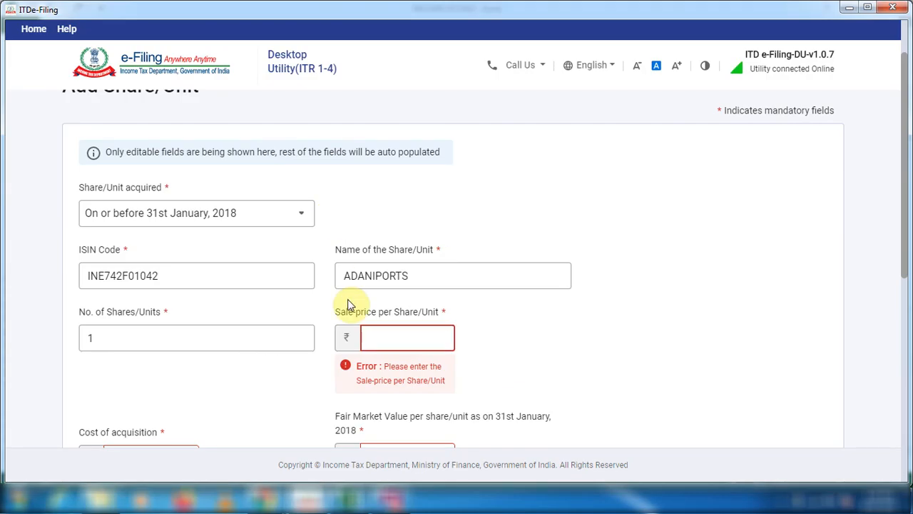
# Set the cost of acquisition to 420.43 from the ADANIPORTS Buy Rate and the transfer expenditure to 0.
pyautogui.scroll(-2, 286, 318)
pyautogui.click(135, 320)
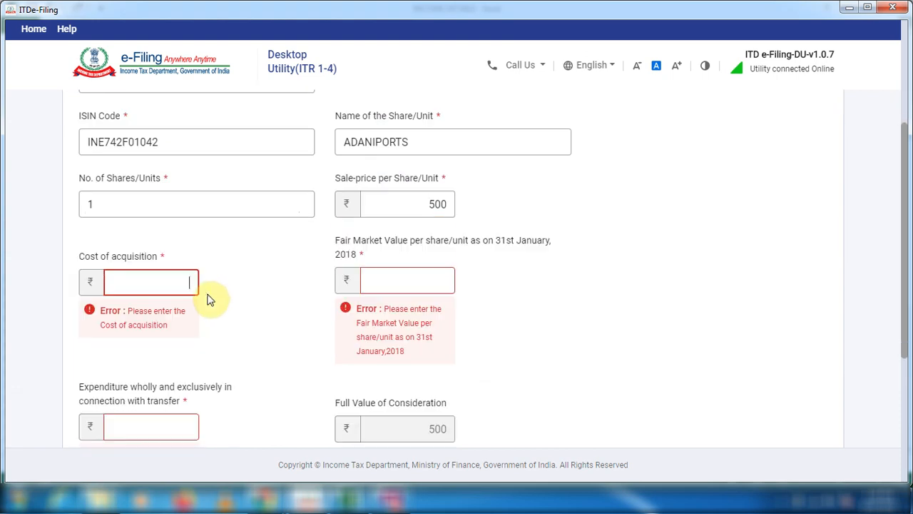
pyautogui.hotkey('alt', 'Tab')
pyautogui.click(273, 171)
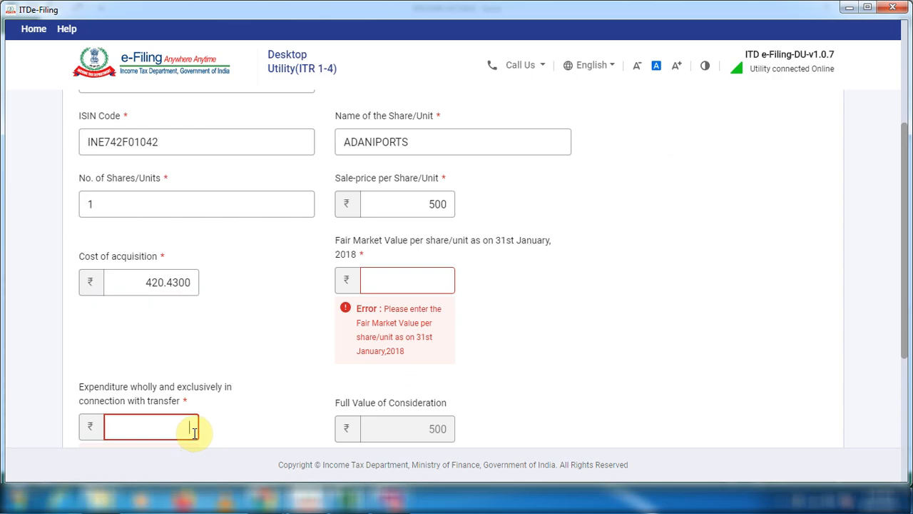
# Copy the ADANIPORTS FMV of 435.5 into the fair market value per share and add the entry to Schedule 112A.
pyautogui.click(365, 259)
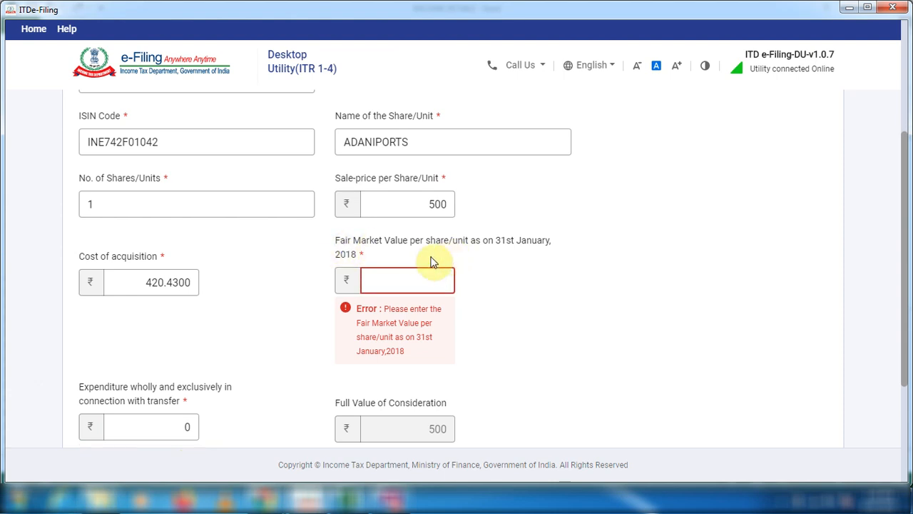
pyautogui.hotkey('alt', 'Tab')
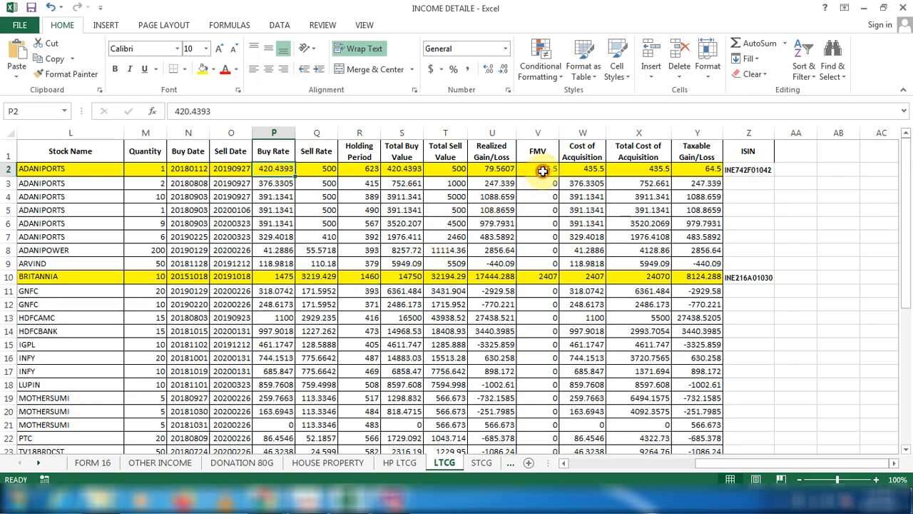
pyautogui.click(542, 171)
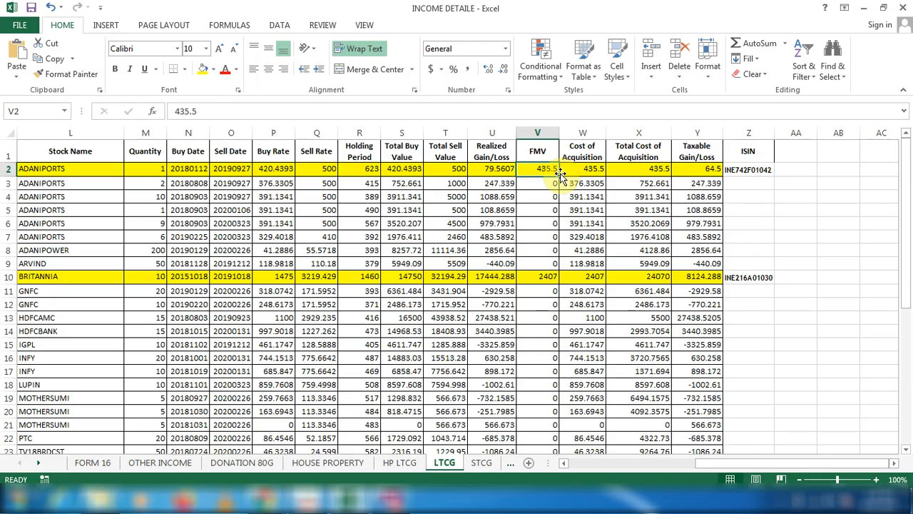
pyautogui.hotkey('ctrl', 'c')
pyautogui.hotkey('alt', 'Tab')
pyautogui.hotkey('ctrl', 'v')
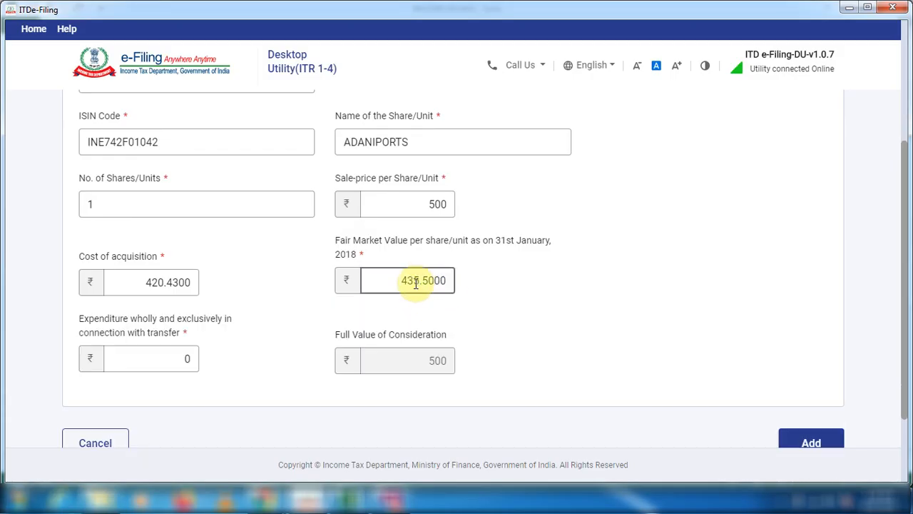
pyautogui.click(495, 259)
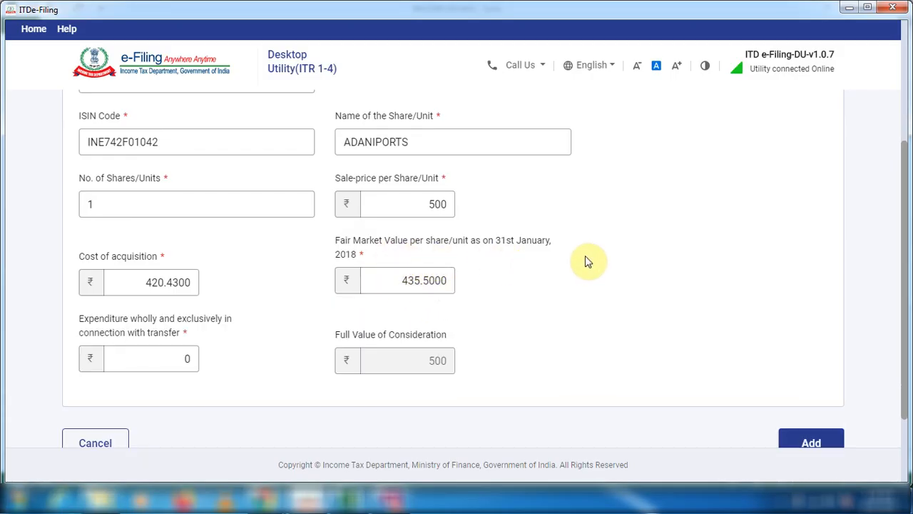
pyautogui.click(182, 277)
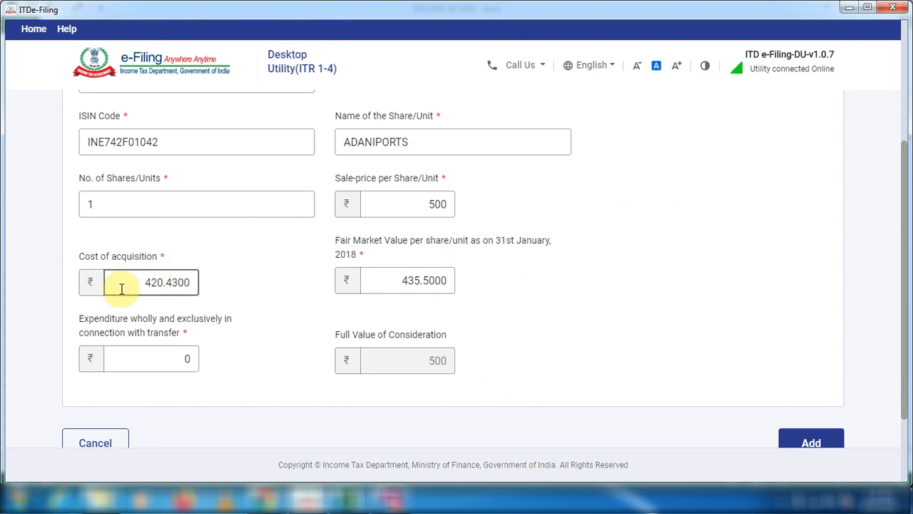
pyautogui.click(264, 288)
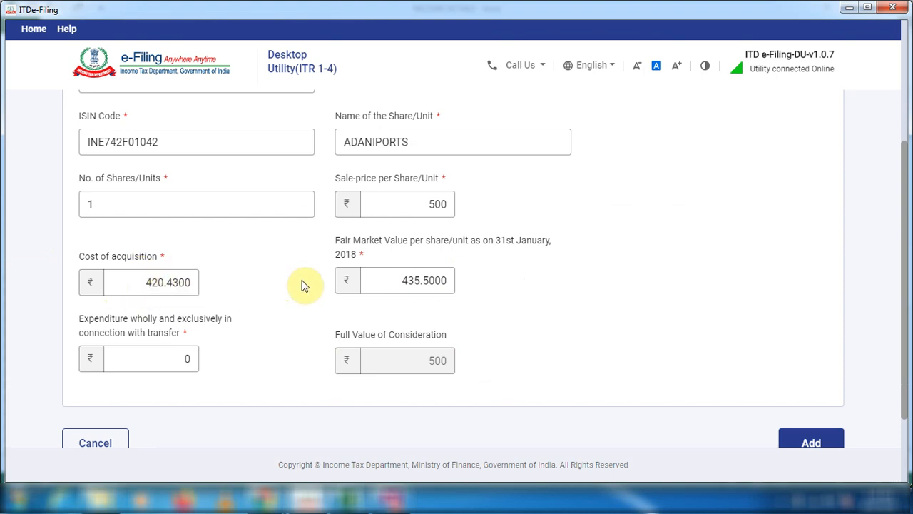
pyautogui.scroll(-2, 301, 285)
pyautogui.click(810, 381)
# Add another entry for the highlighted BRITANNIA row: 10 shares, sale price 3,219, acquisition cost 1,475, fair market value 2,407 and expenditure 0.
pyautogui.scroll(-3, 312, 318)
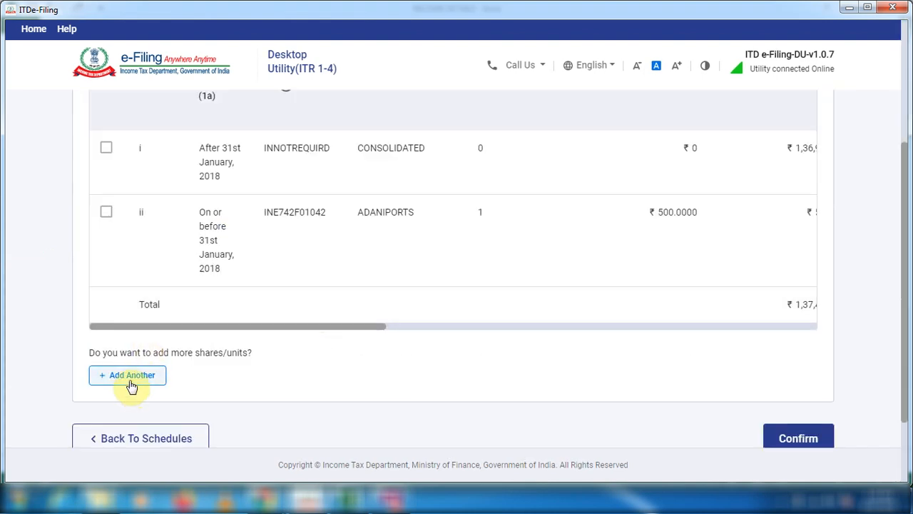
pyautogui.click(132, 378)
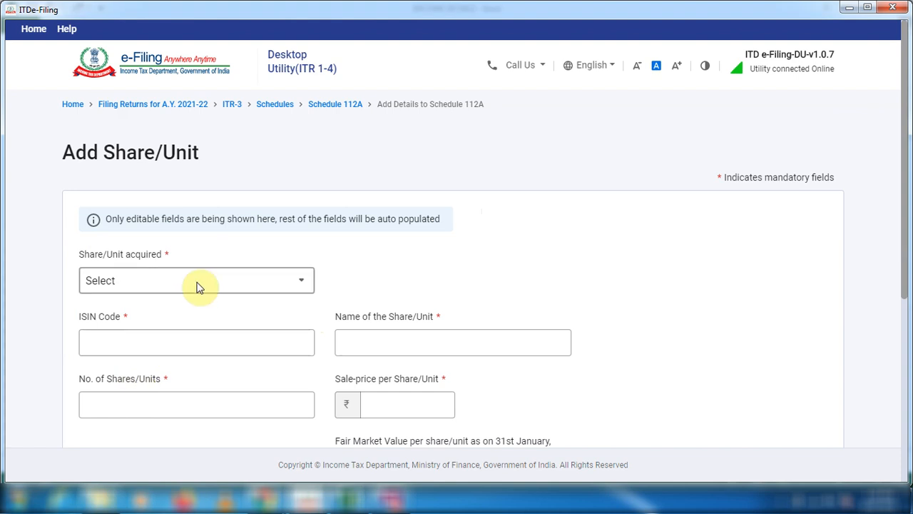
pyautogui.hotkey('alt', 'Tab')
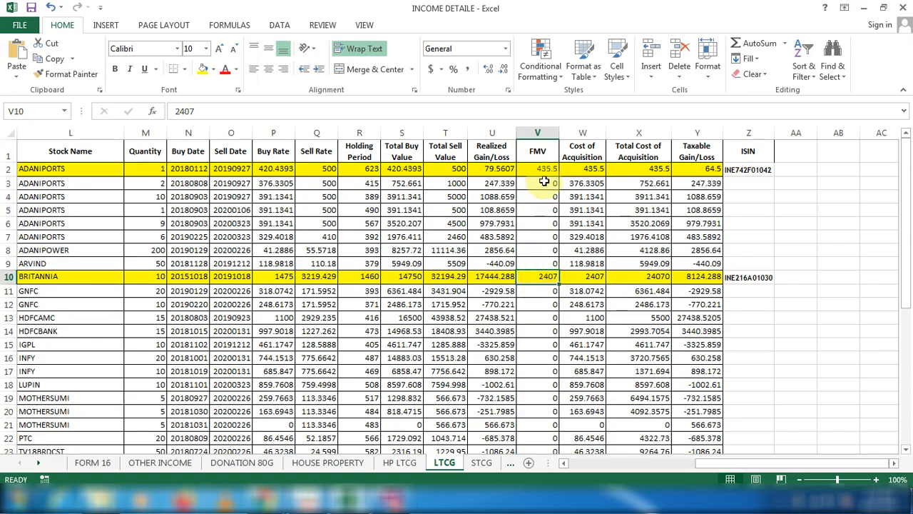
pyautogui.hotkey('alt', 'Tab')
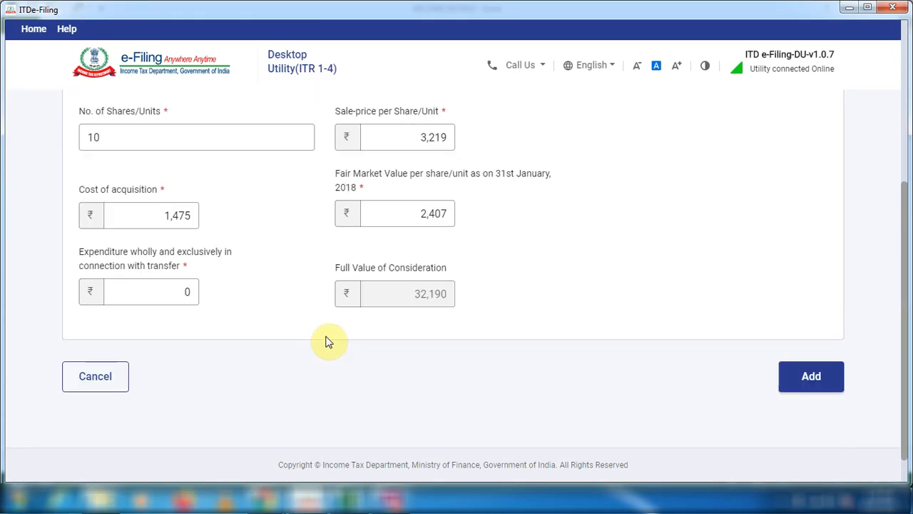
pyautogui.click(821, 385)
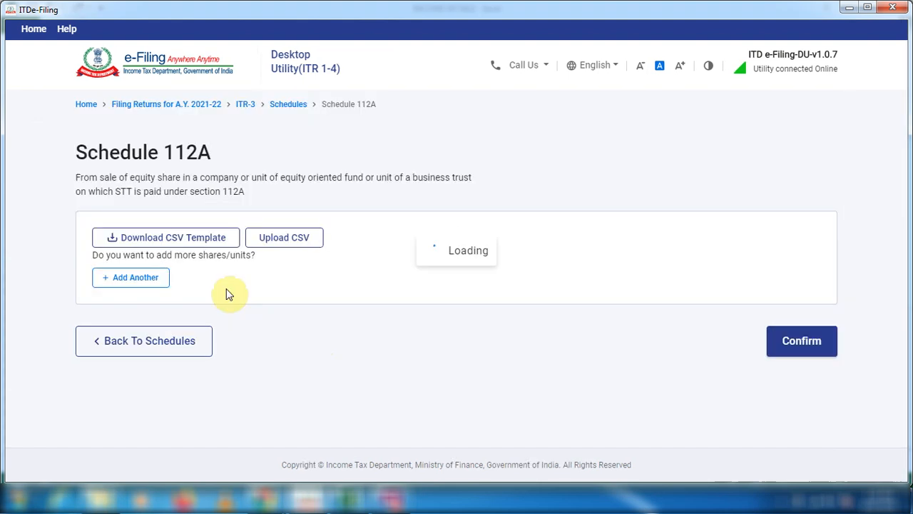
# Confirm Schedule 112A, and open and confirm Schedule DCG with no changes.
pyautogui.click(811, 343)
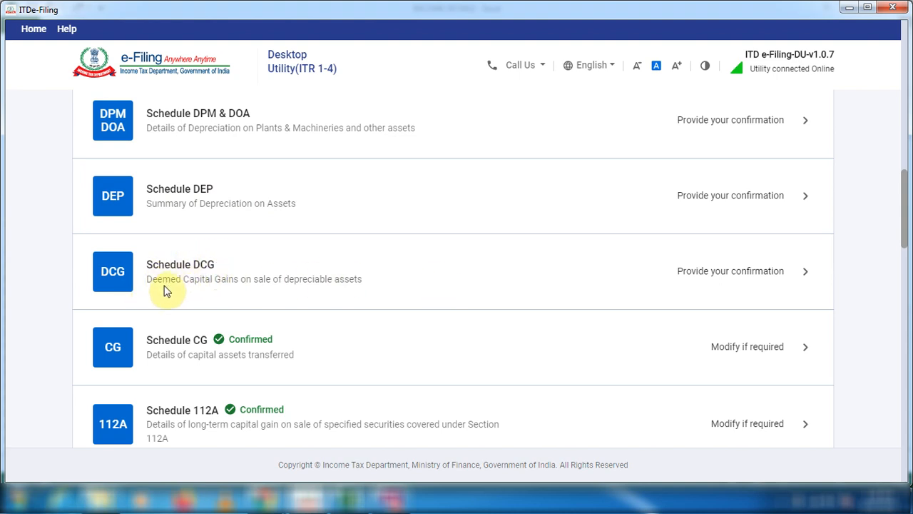
pyautogui.click(804, 272)
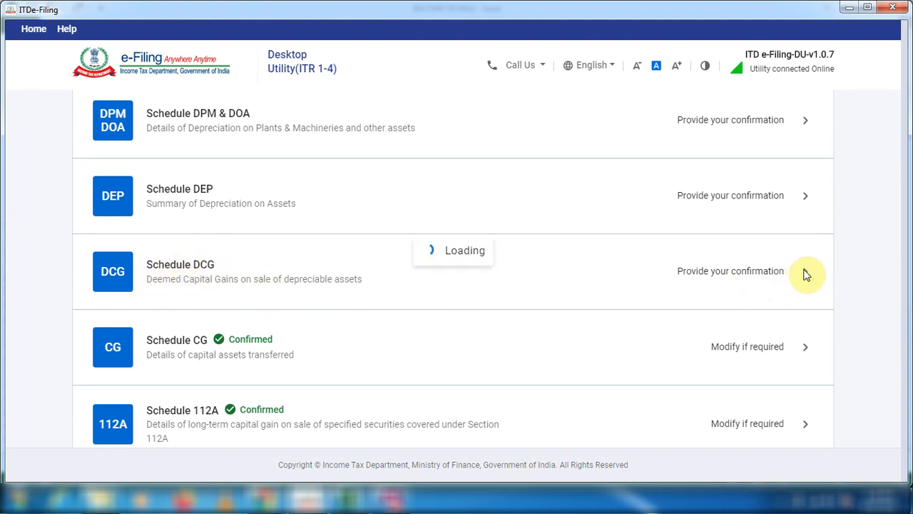
pyautogui.scroll(-3, 503, 264)
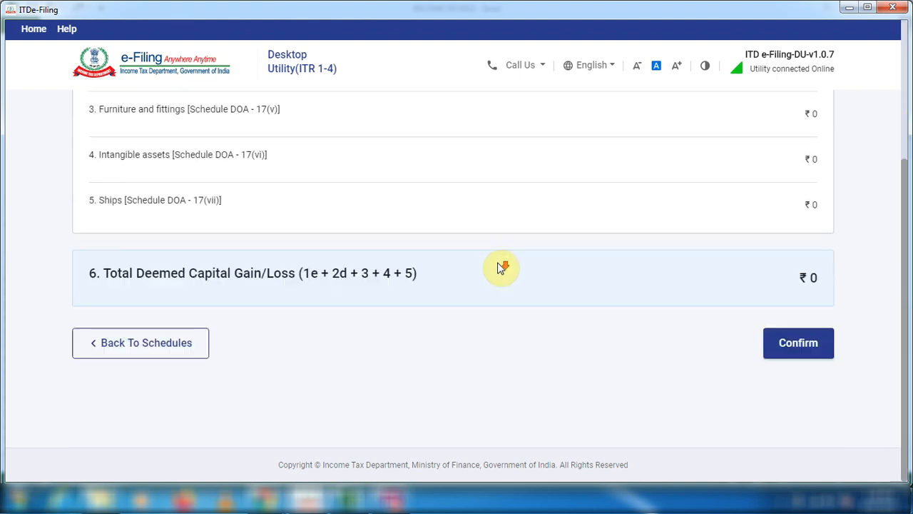
pyautogui.click(803, 342)
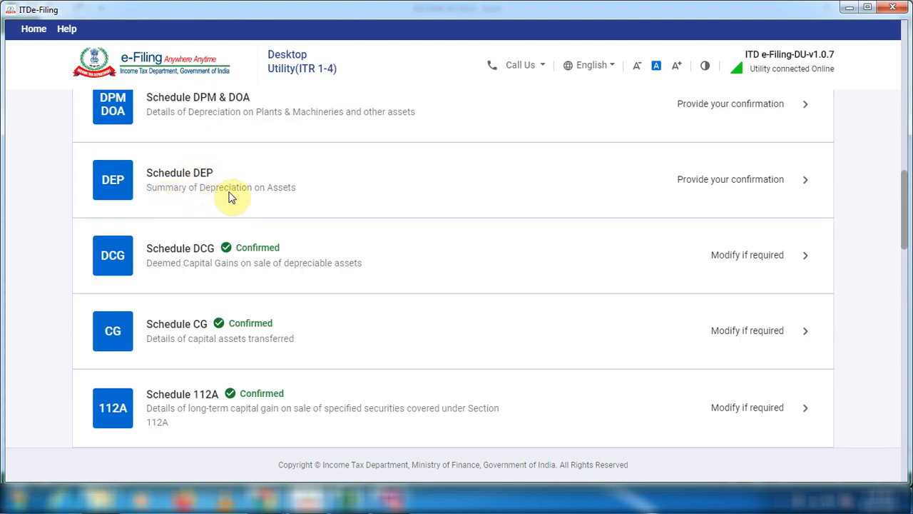
# Open and confirm Schedule DEP and Schedule DPM & DOA without adding any depreciation details.
pyautogui.click(806, 180)
pyautogui.scroll(-5, 358, 246)
pyautogui.click(819, 428)
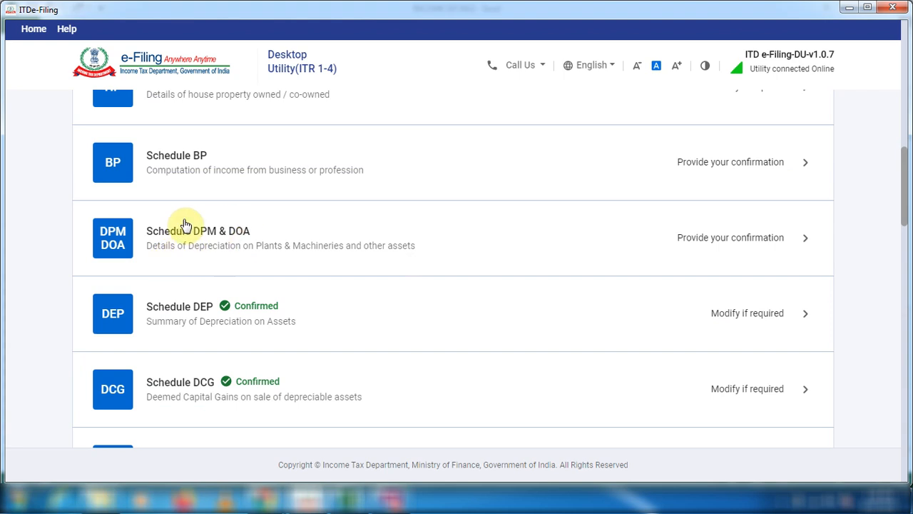
pyautogui.click(807, 241)
pyautogui.click(799, 387)
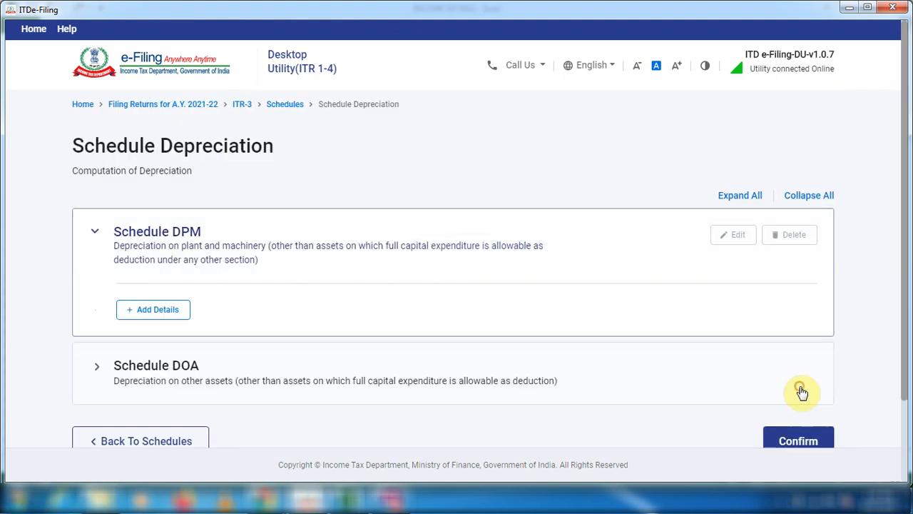
pyautogui.click(792, 436)
# In Schedule Other Sources, start adding gross income at normal rates with "a. Dividends, Gross" as the nature of income.
pyautogui.scroll(-2, 219, 317)
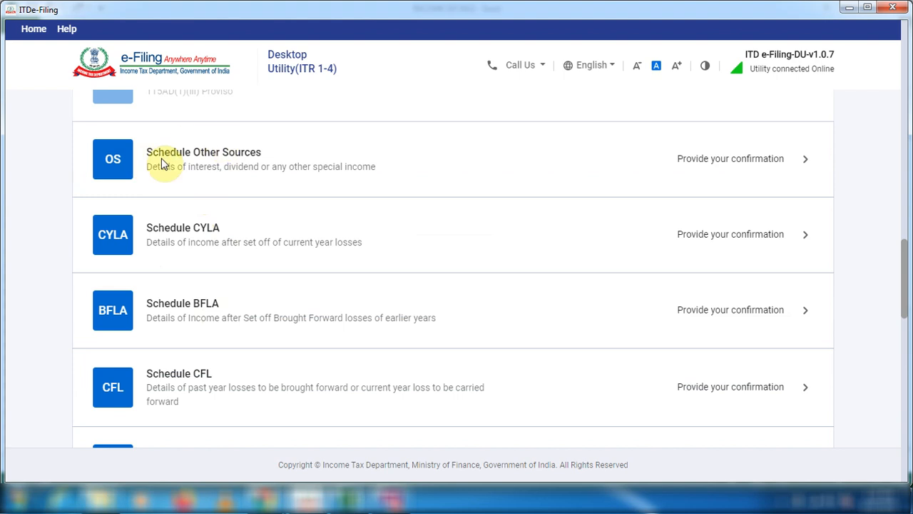
pyautogui.click(806, 163)
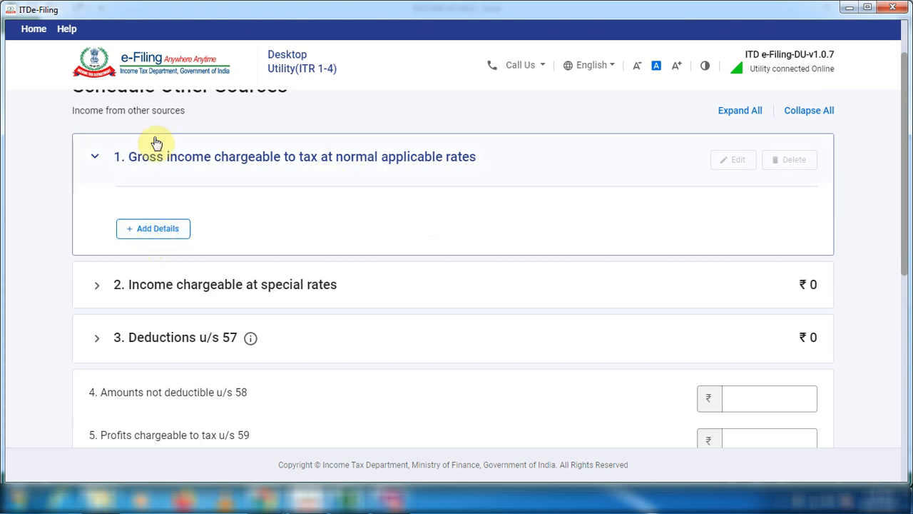
pyautogui.click(159, 241)
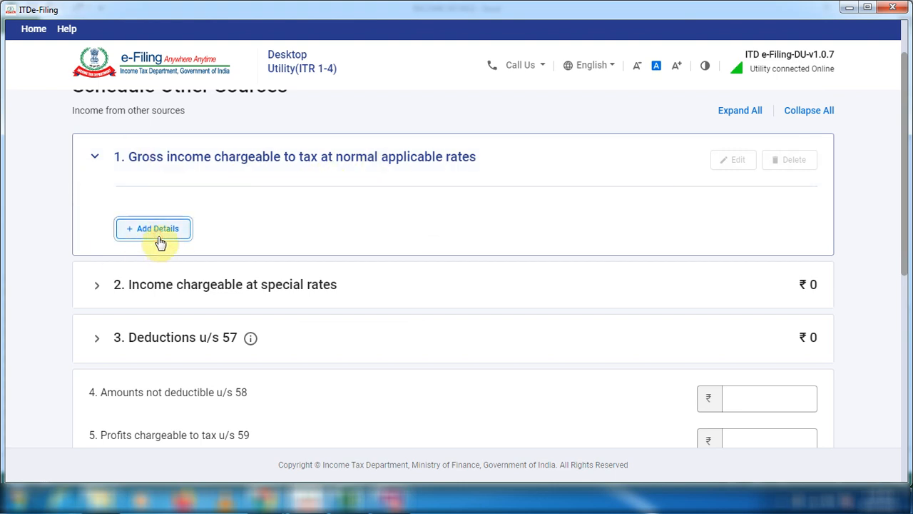
pyautogui.click(206, 258)
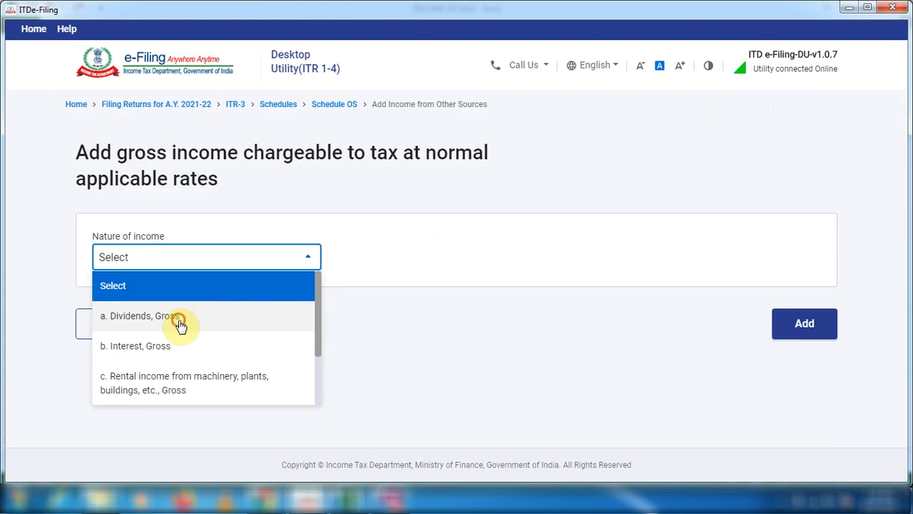
pyautogui.click(179, 323)
pyautogui.scroll(-1, 253, 314)
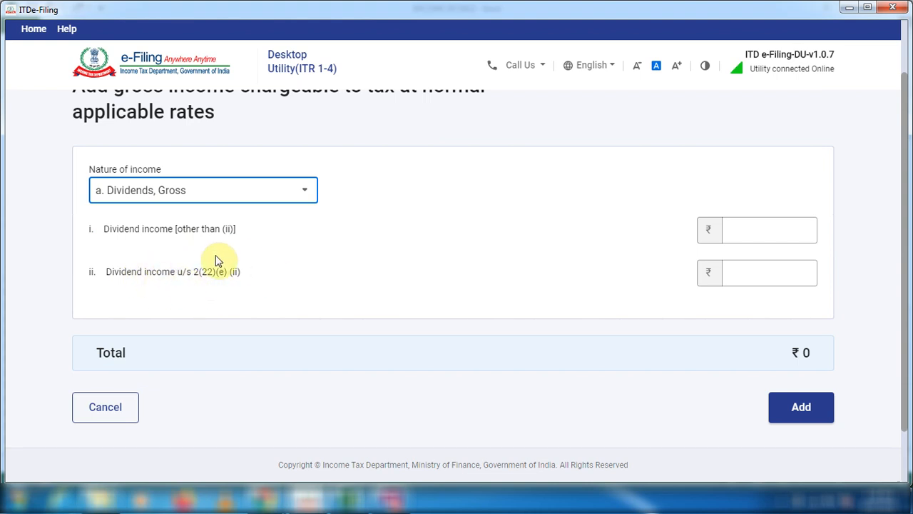
# Take the dividend total from the OTHER INCOME sheet in Excel and add dividend income of 34,810, with 0 u/s 2(22)(e), in the ITR utility.
pyautogui.click(768, 234)
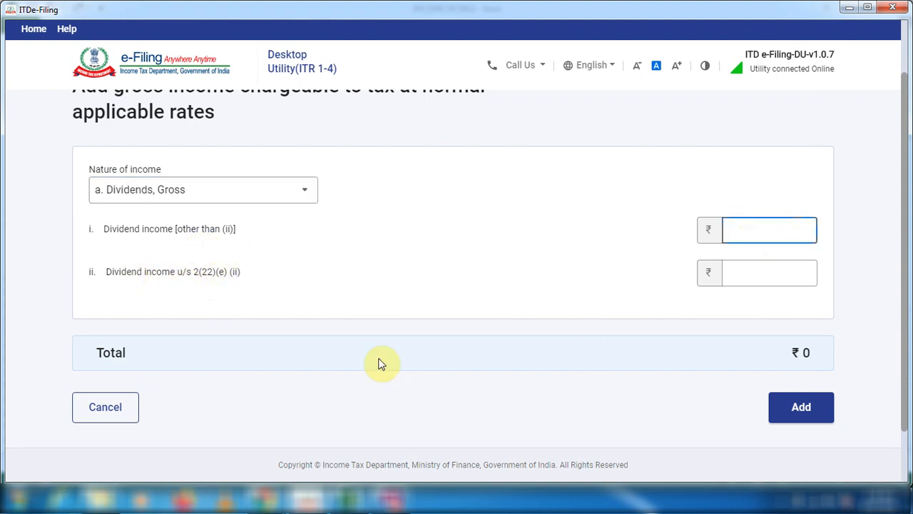
pyautogui.click(335, 499)
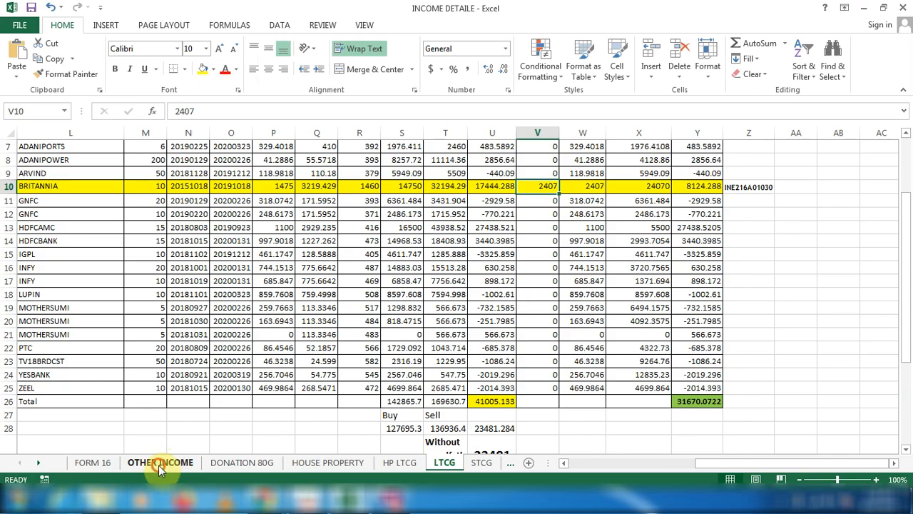
pyautogui.click(159, 465)
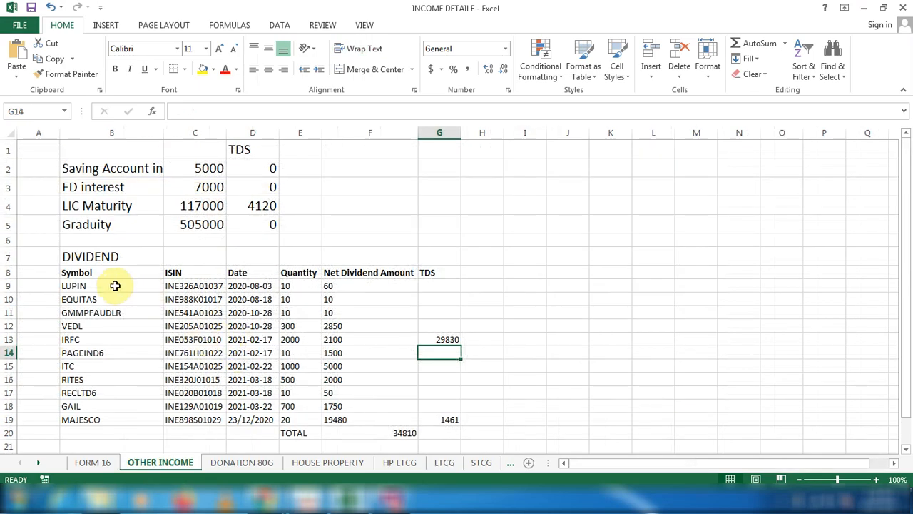
pyautogui.scroll(-1, 214, 301)
pyautogui.scroll(-1, 214, 301)
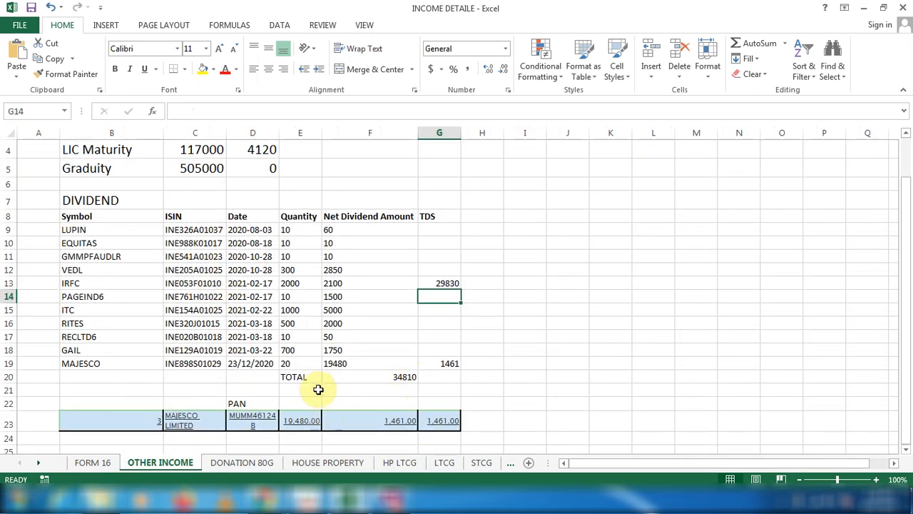
pyautogui.click(401, 379)
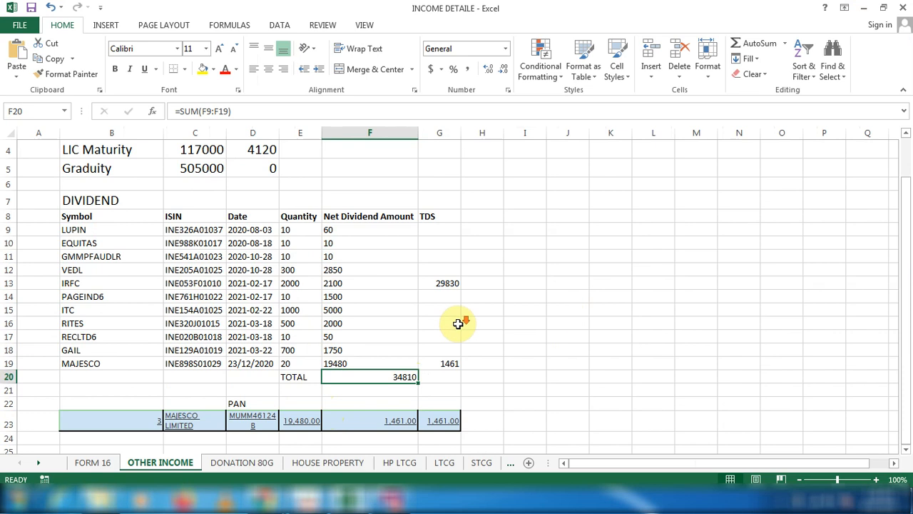
pyautogui.scroll(-1, 462, 321)
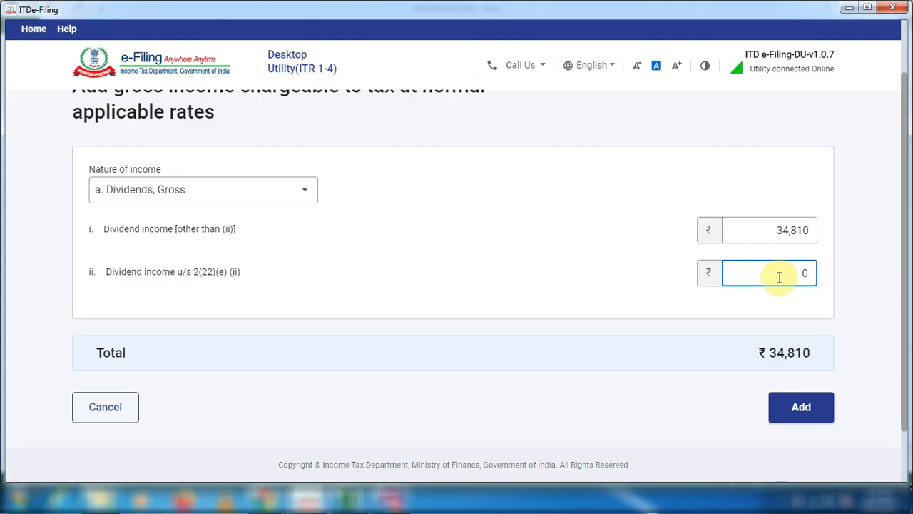
pyautogui.click(802, 408)
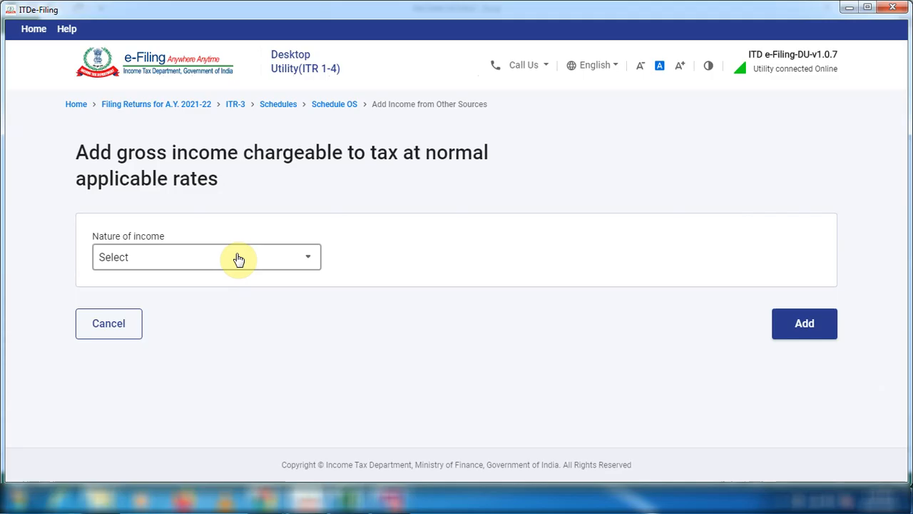
# Select "b. Interest, Gross" as the nature of income and enter 5,000 from savings bank and 7,000 from deposits, using the Excel sheet.
pyautogui.click(238, 259)
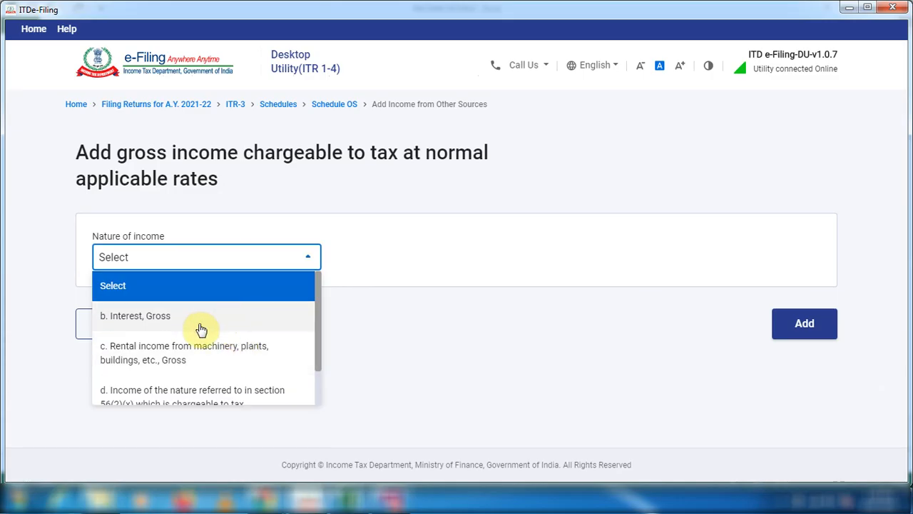
pyautogui.click(153, 322)
pyautogui.scroll(-2, 383, 321)
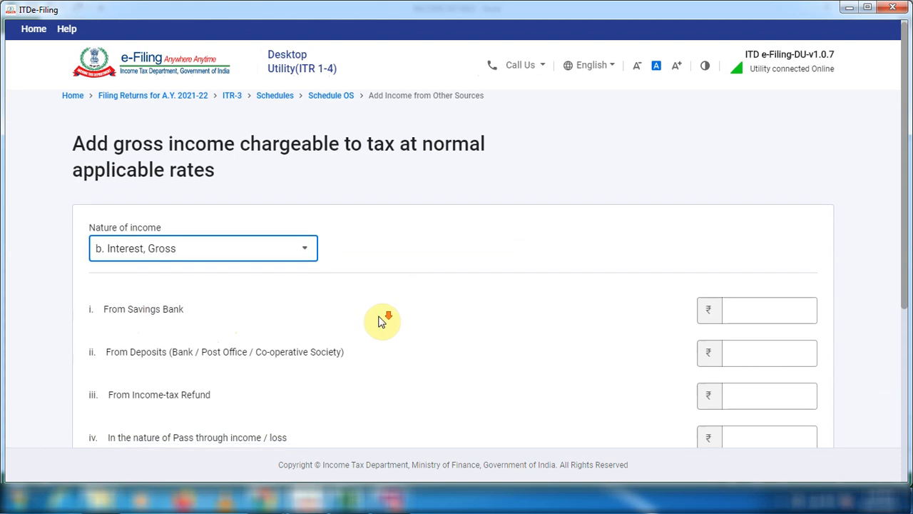
pyautogui.click(749, 188)
pyautogui.hotkey('alt', 'Tab')
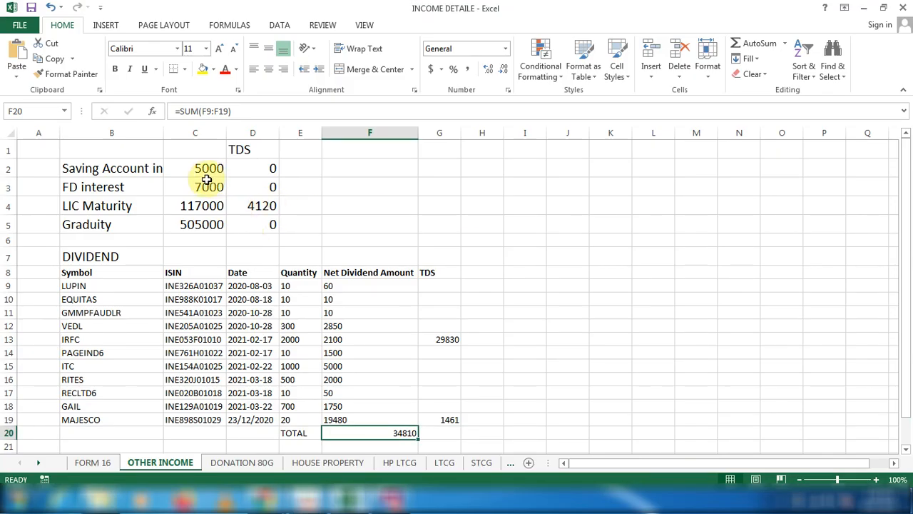
pyautogui.hotkey('alt', 'Tab')
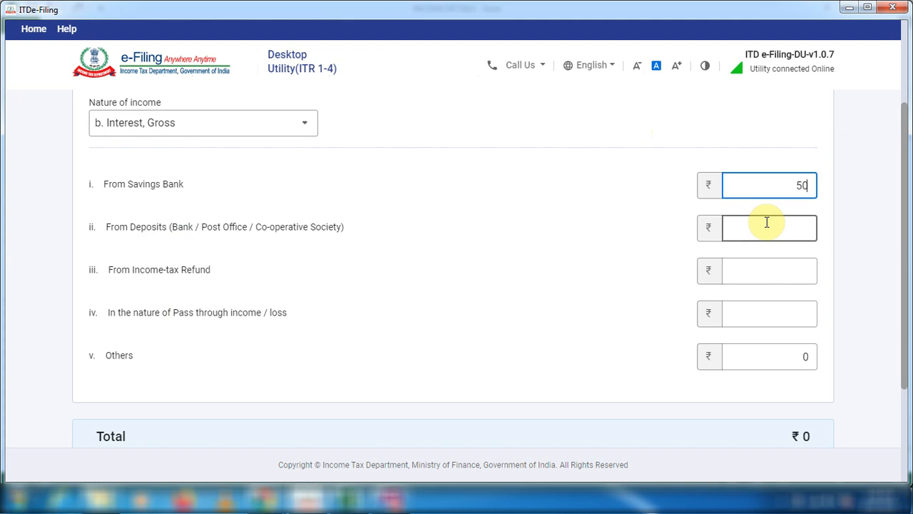
pyautogui.click(776, 234)
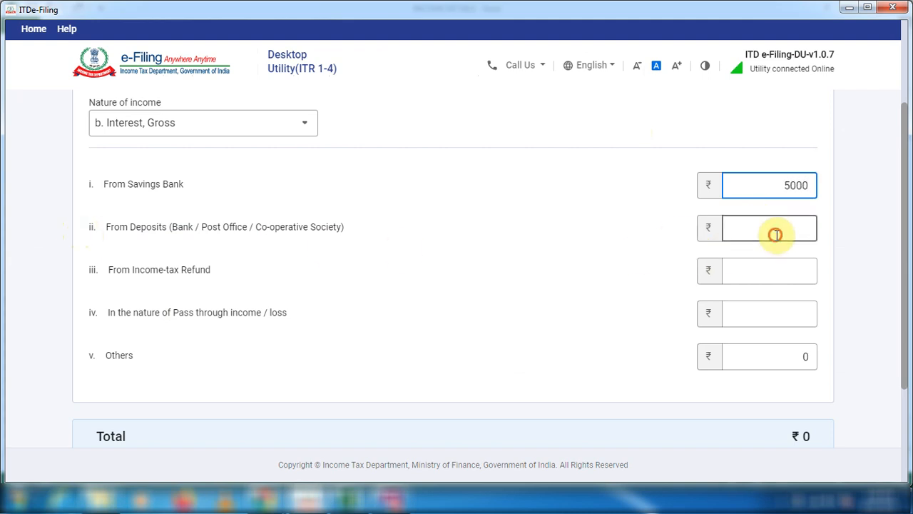
pyautogui.write('7000')
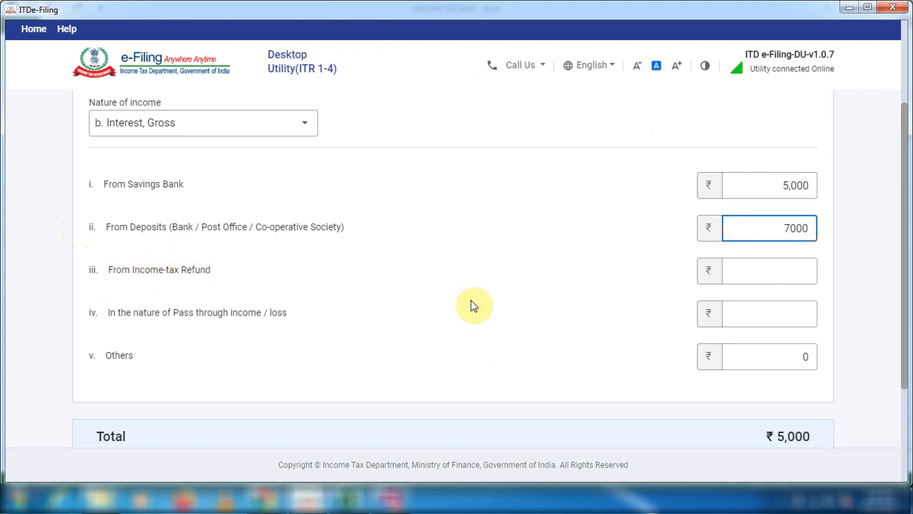
# Enter 200 interest from income-tax refund and 0 for pass through income / loss, and add the interest entry.
pyautogui.click(775, 270)
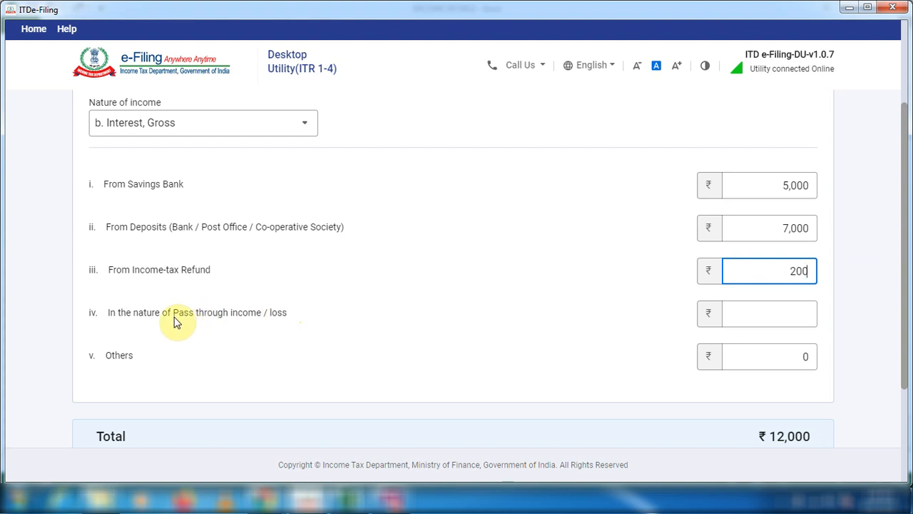
pyautogui.click(780, 319)
pyautogui.write('1')
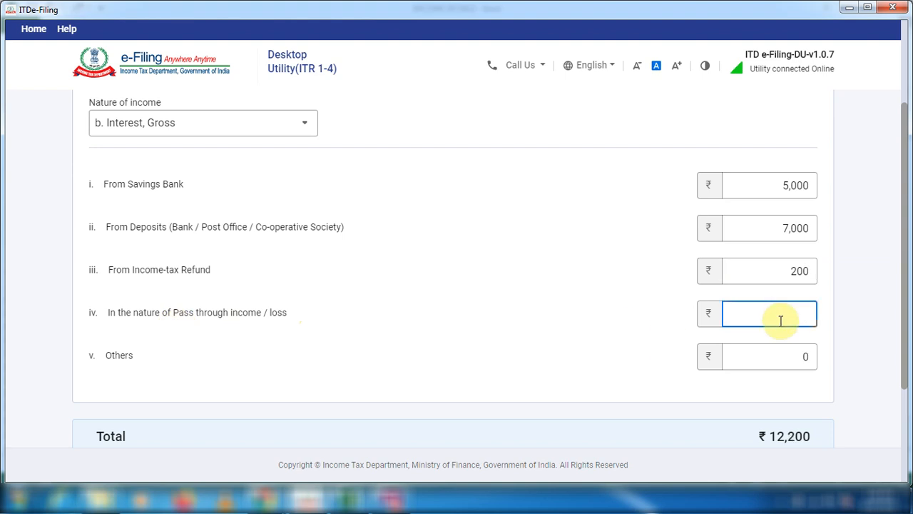
pyautogui.scroll(-1, 255, 373)
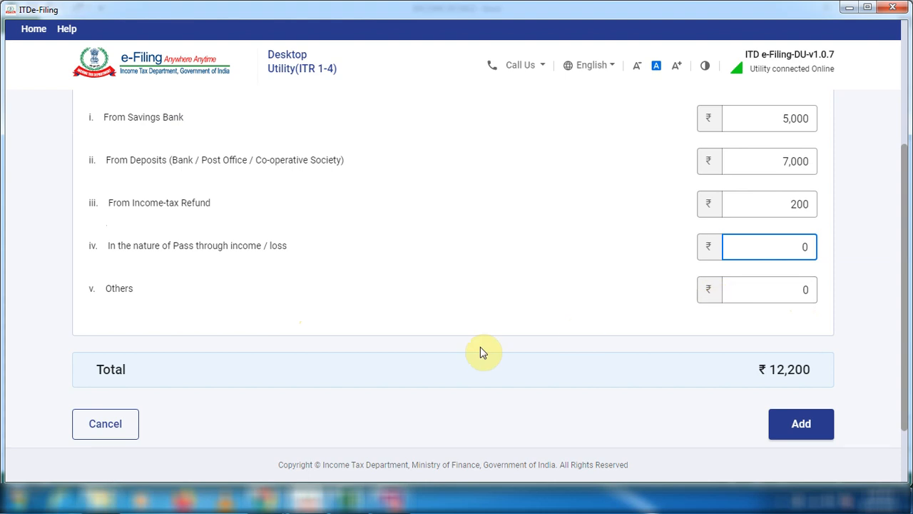
pyautogui.scroll(1, 224, 373)
pyautogui.scroll(-1, 235, 378)
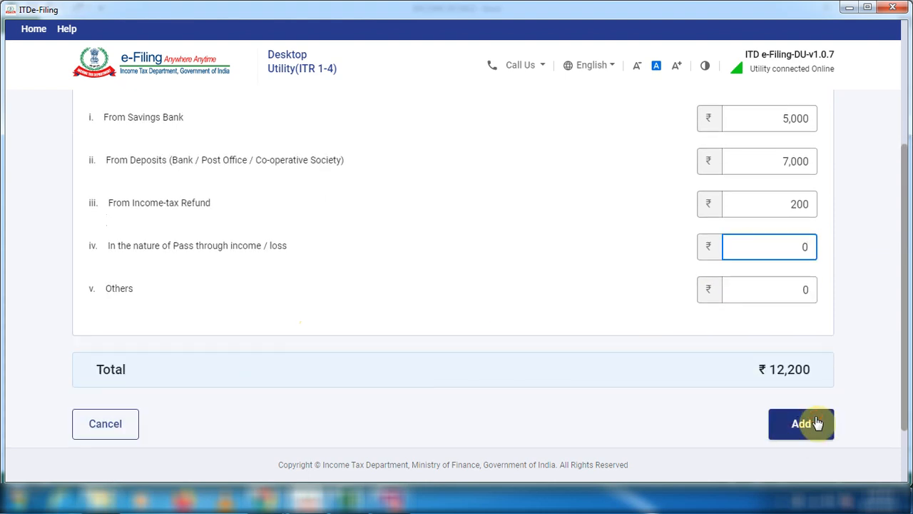
pyautogui.click(801, 424)
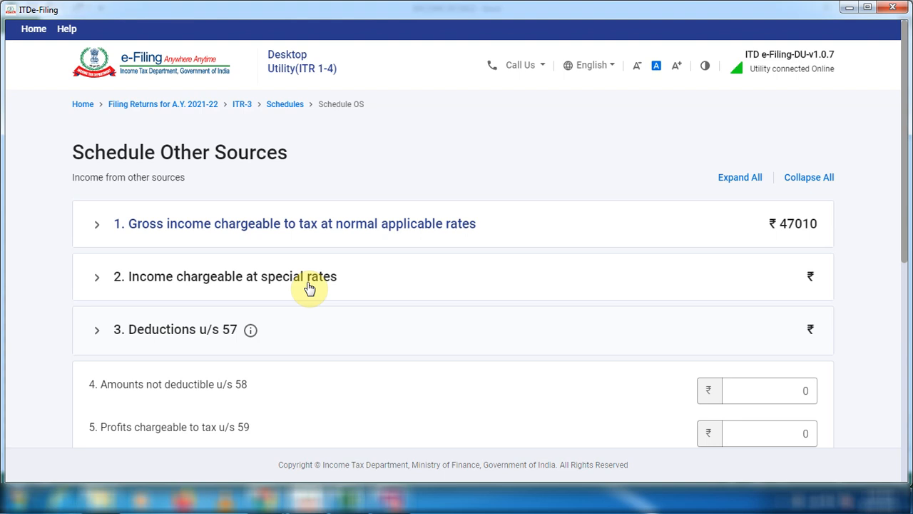
# Expand "3. Deductions u/s 57" and review the deduction fields and remaining Schedule Other Sources items without entering anything.
pyautogui.click(250, 321)
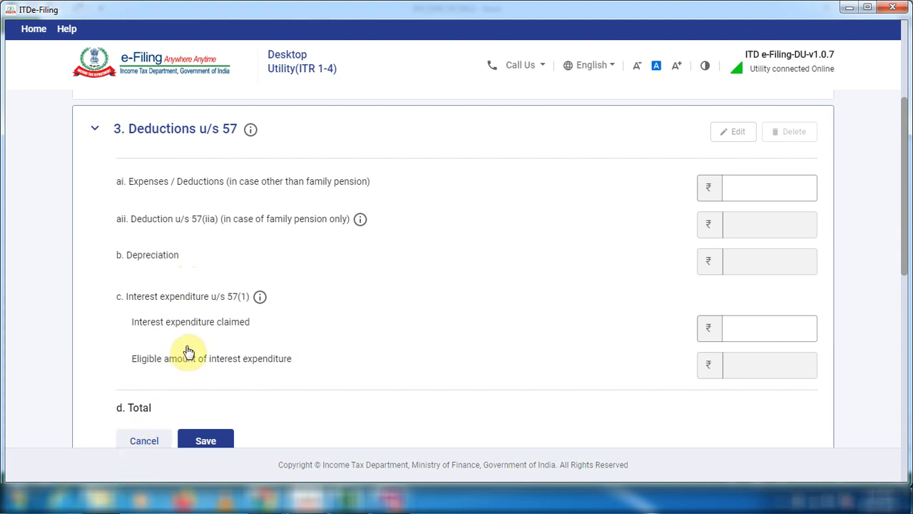
pyautogui.scroll(-5, 207, 307)
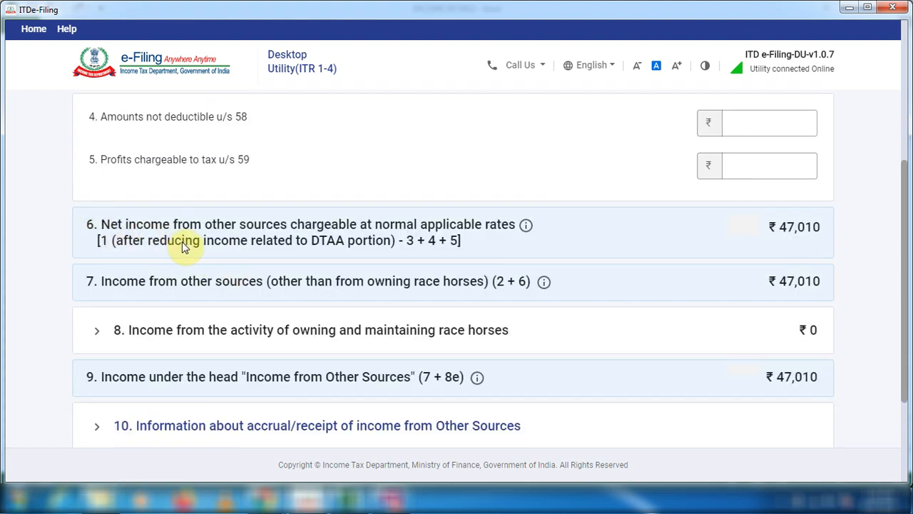
pyautogui.scroll(-2, 187, 243)
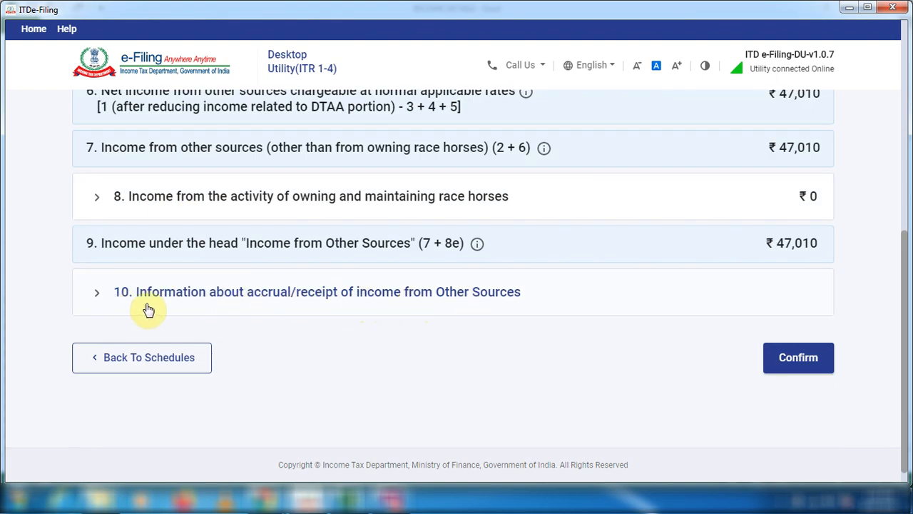
# In "10. Information about accrual/receipt of income from Other Sources", enter dividend income of 34,810 for the period 16/12 to 15/3.
pyautogui.click(97, 294)
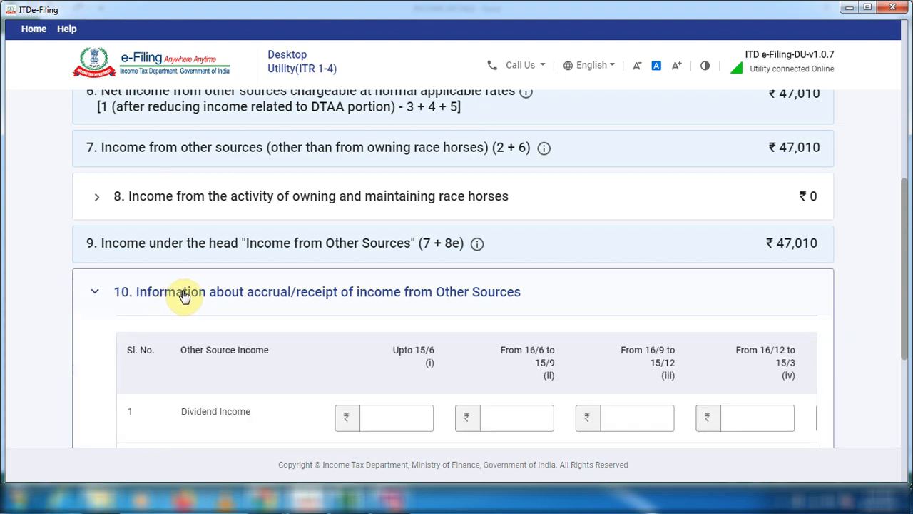
pyautogui.scroll(-2, 187, 328)
pyautogui.scroll(-1, 187, 328)
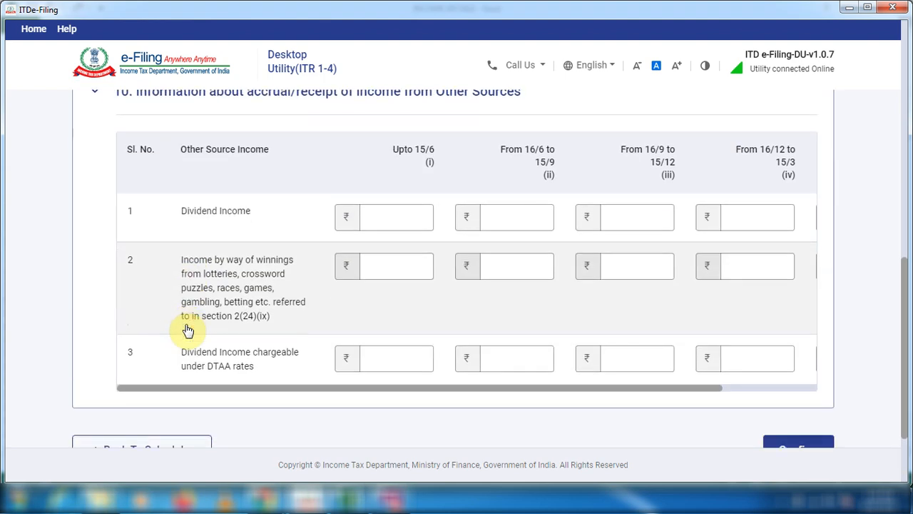
pyautogui.moveTo(261, 394); pyautogui.dragTo(206, 390)
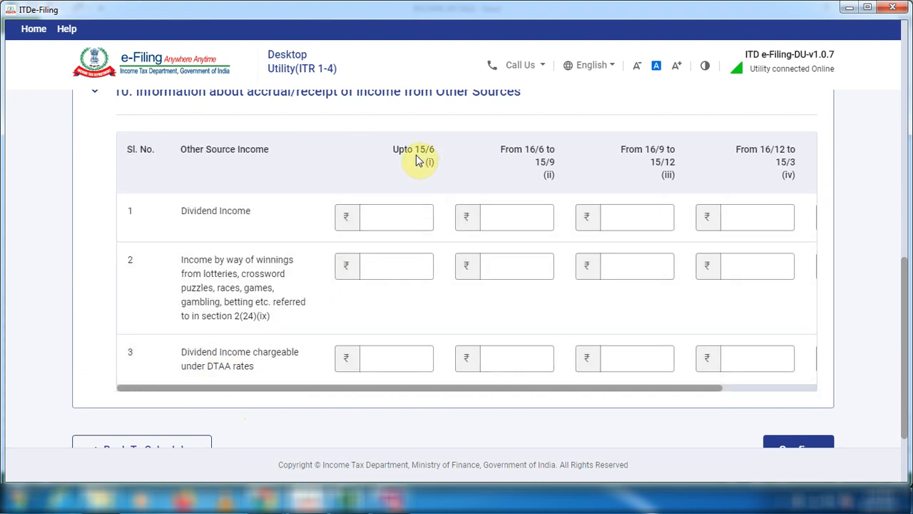
pyautogui.click(512, 217)
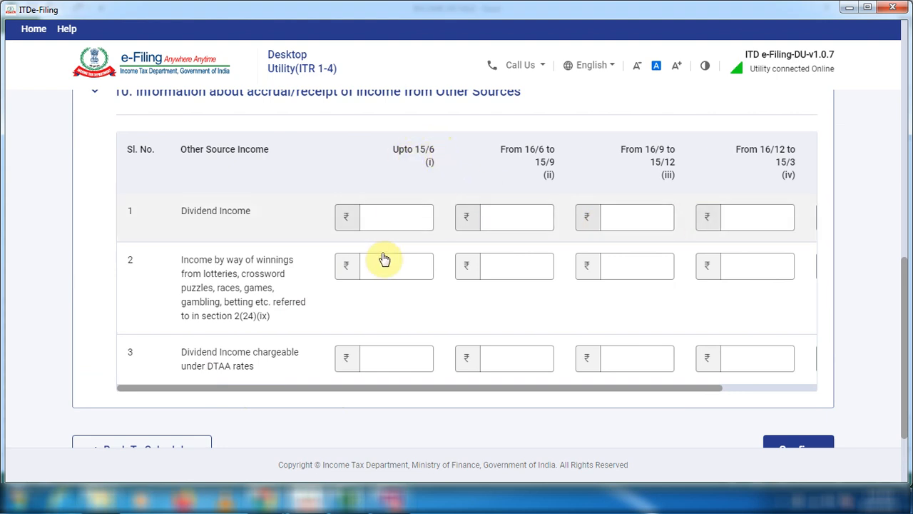
pyautogui.click(404, 220)
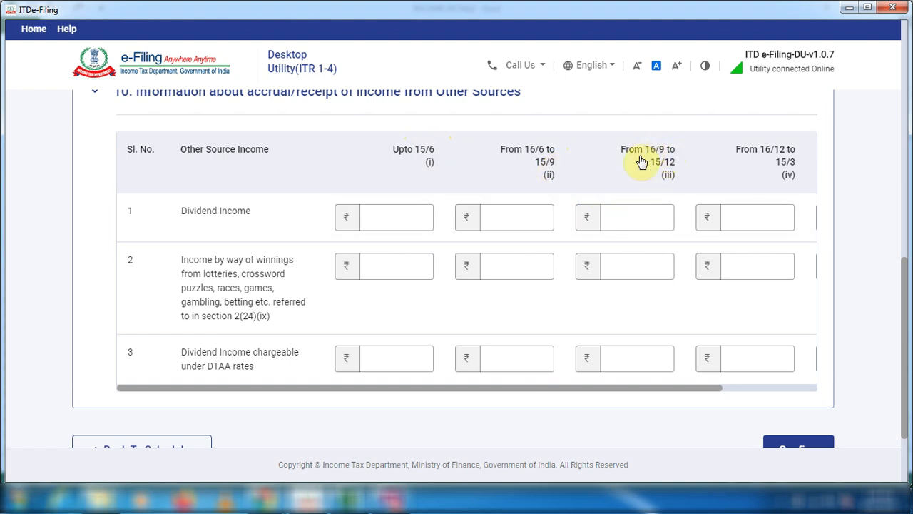
pyautogui.moveTo(642, 390); pyautogui.dragTo(780, 393)
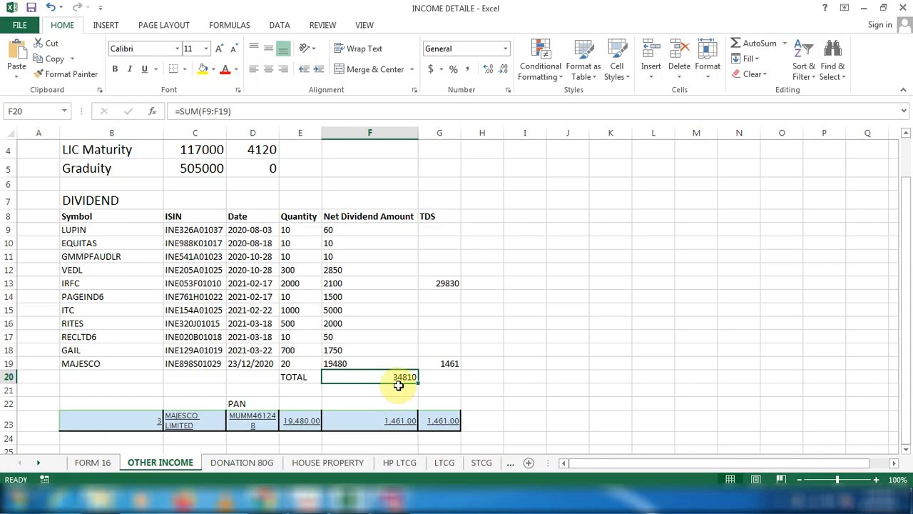
pyautogui.hotkey('alt', 'Tab')
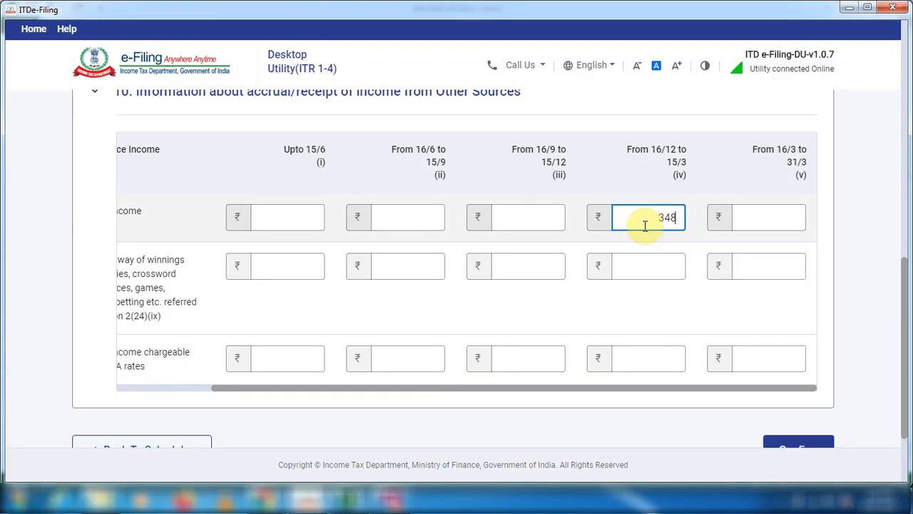
pyautogui.click(644, 311)
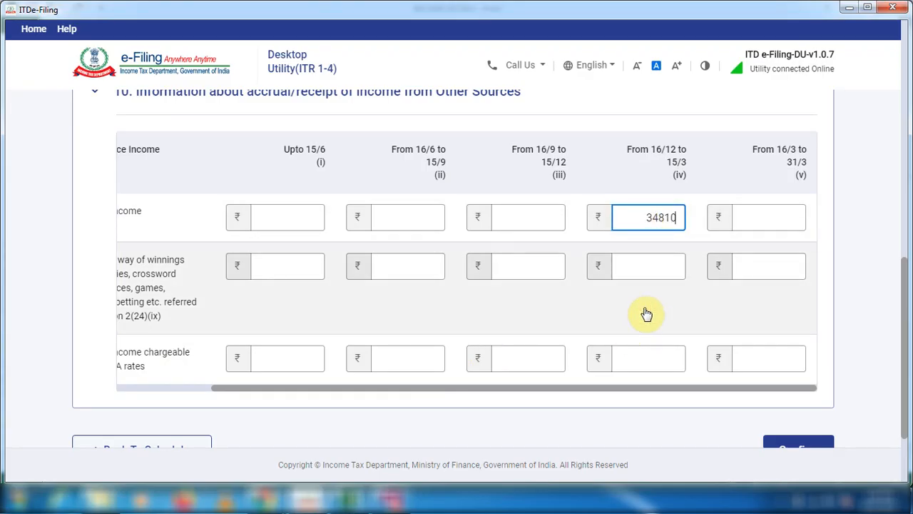
# Check the dividend dates in the Excel sheet against the reporting periods, and confirm Schedule Other Sources in the ITR utility.
pyautogui.hotkey('alt', 'Tab')
pyautogui.moveTo(256, 230); pyautogui.dragTo(256, 258)
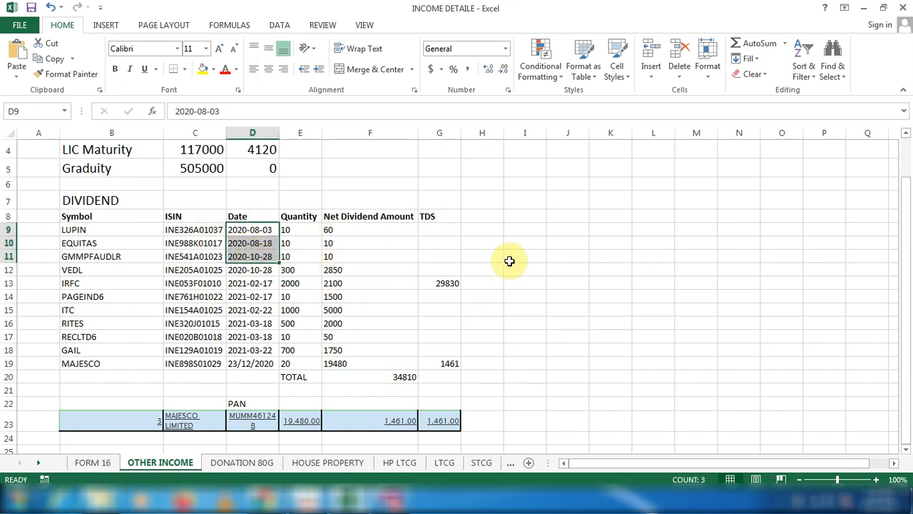
pyautogui.hotkey('alt', 'Tab')
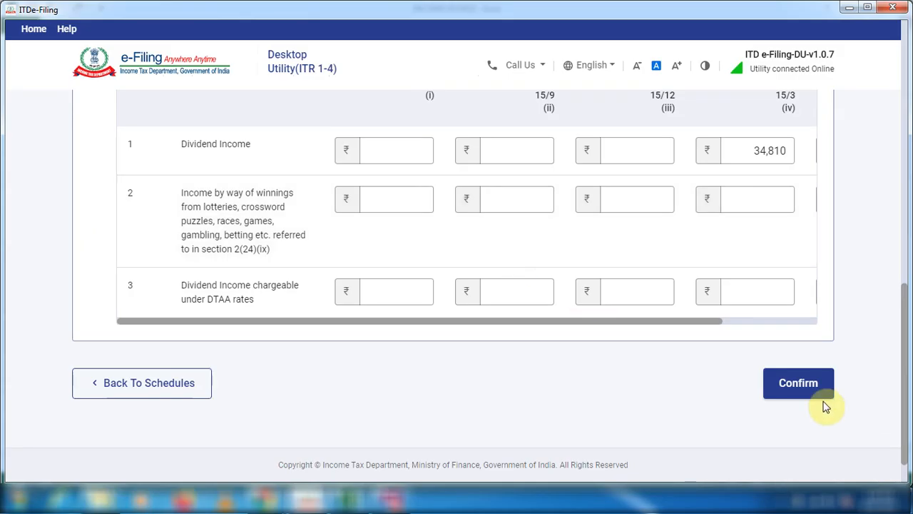
pyautogui.click(810, 389)
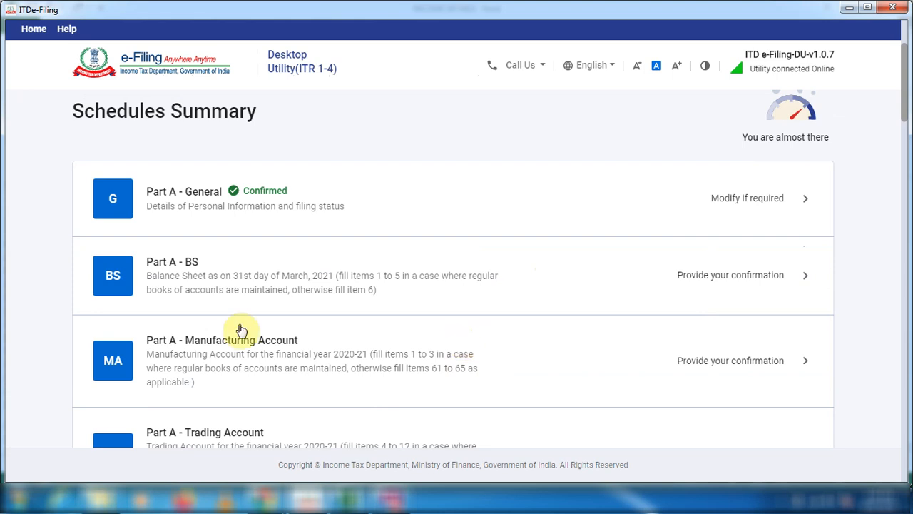
# Open Part A - BS from the Schedules Summary and look over its Sources of Funds, Application of Funds and No Account Cases sections.
pyautogui.click(803, 278)
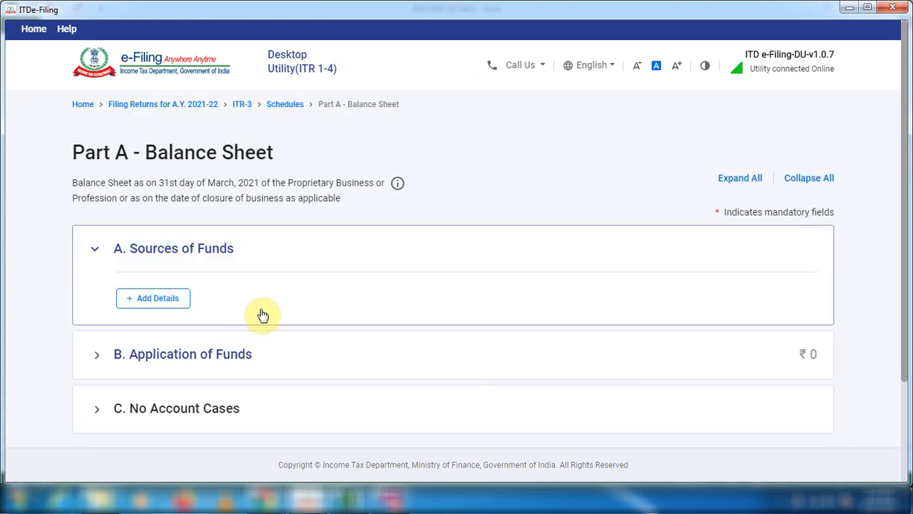
pyautogui.scroll(-1, 263, 314)
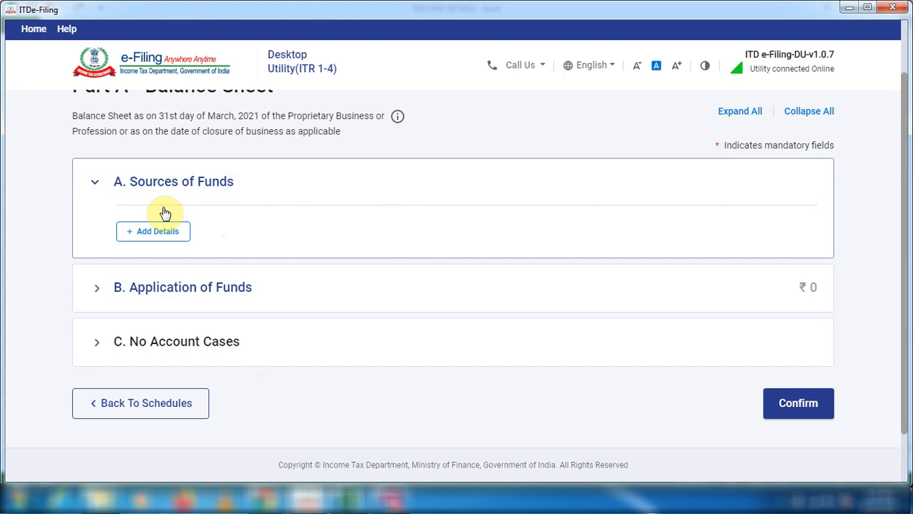
pyautogui.scroll(2, 286, 340)
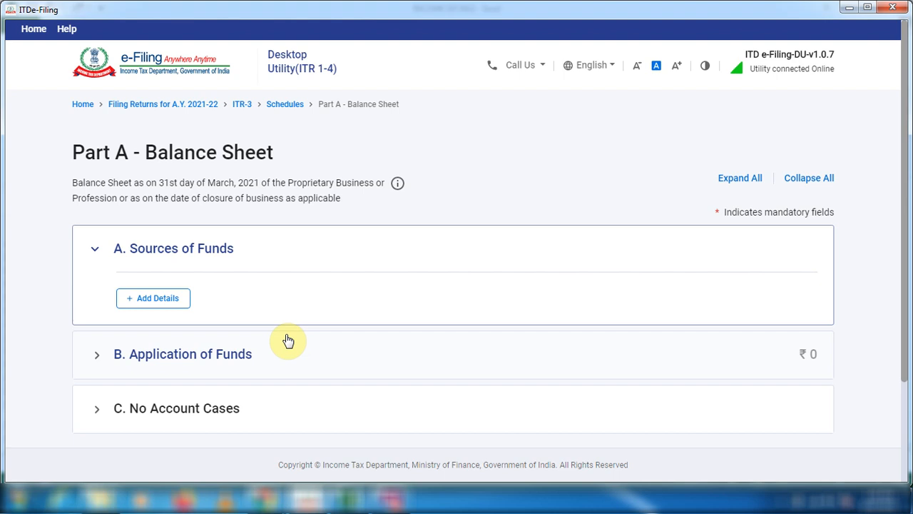
# Confirm Part A - Balance Sheet without adding details, and open Part A - Manufacturing Account from the schedules list.
pyautogui.scroll(-3, 289, 341)
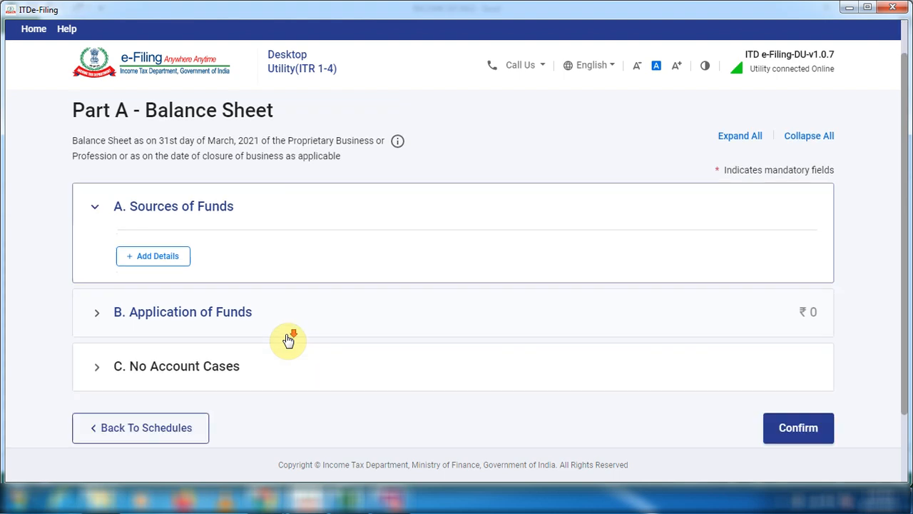
pyautogui.click(792, 350)
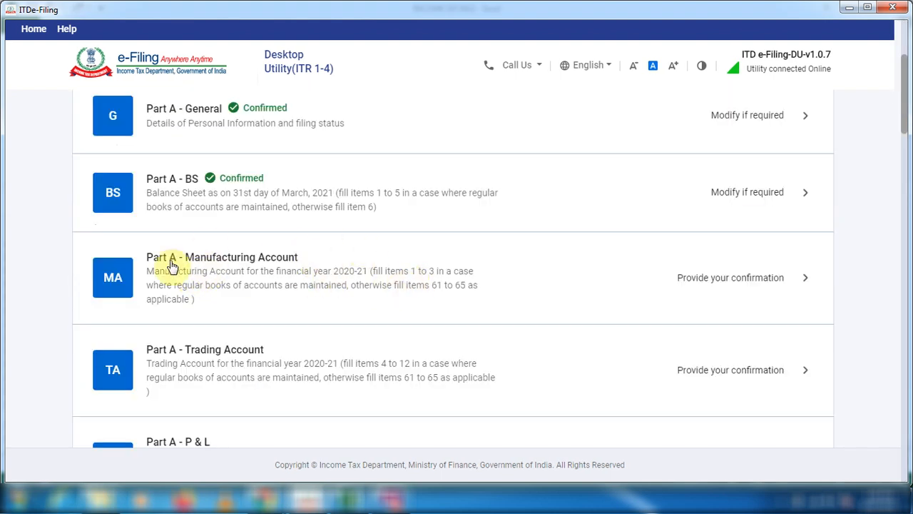
pyautogui.scroll(-1, 357, 267)
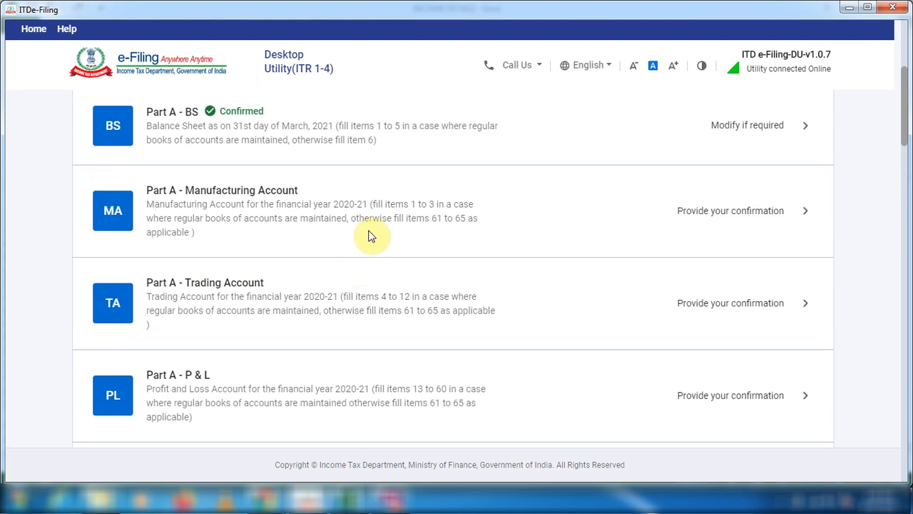
pyautogui.click(808, 218)
# Open Part A - Trading Account and expand "A. Sales/ Gross receipts of business" in the Revenue from operations details.
pyautogui.scroll(-2, 276, 281)
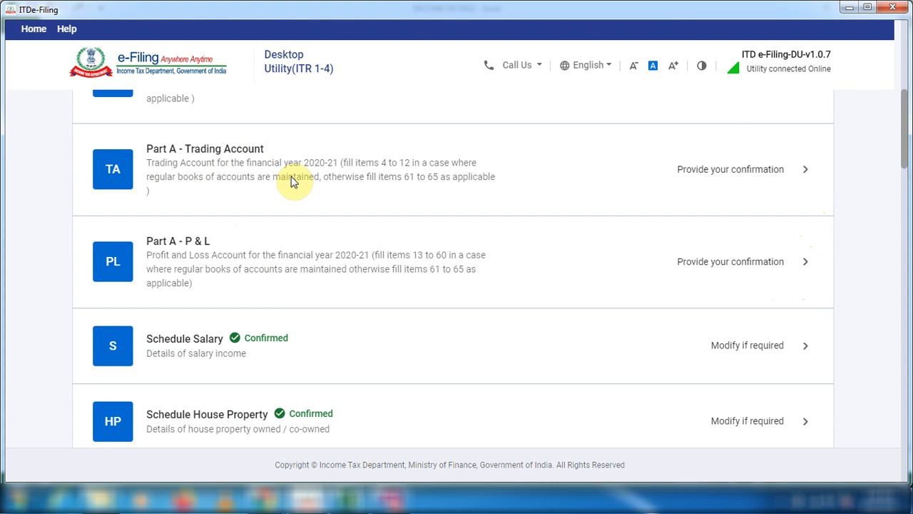
pyautogui.click(805, 172)
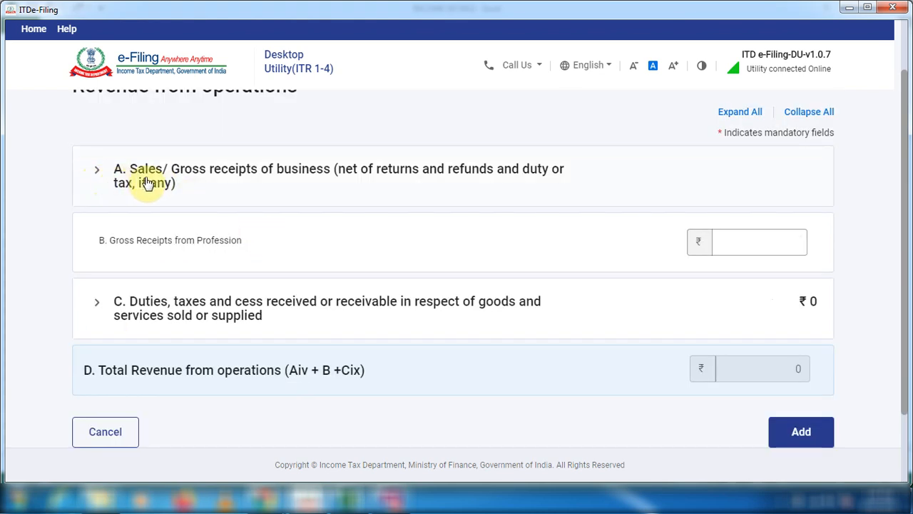
pyautogui.click(95, 175)
pyautogui.scroll(-1, 276, 230)
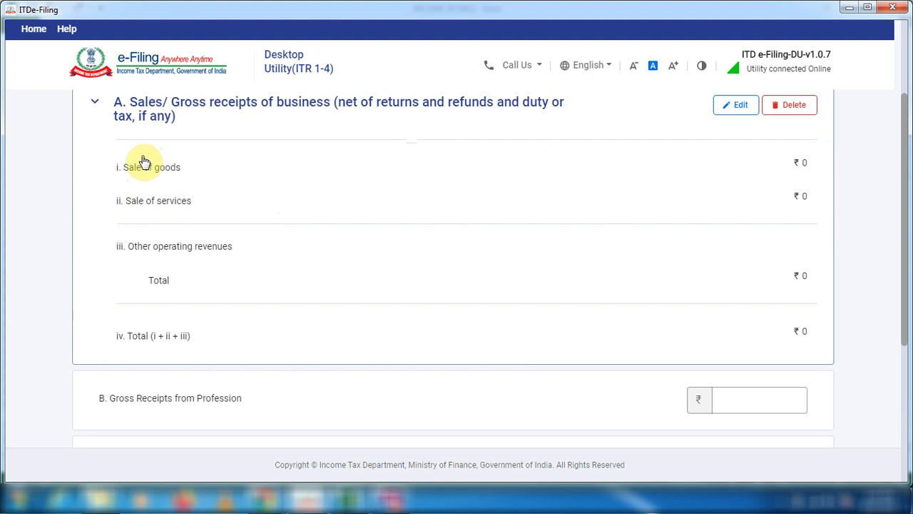
# Edit the Sales/ Gross receipts section and enter "Option sell" as the nature of the first other operating revenue.
pyautogui.click(754, 107)
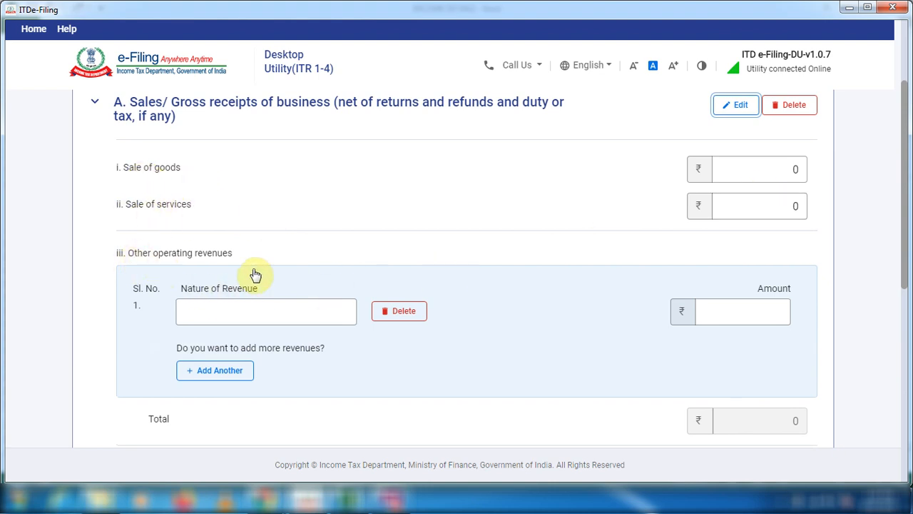
pyautogui.click(278, 309)
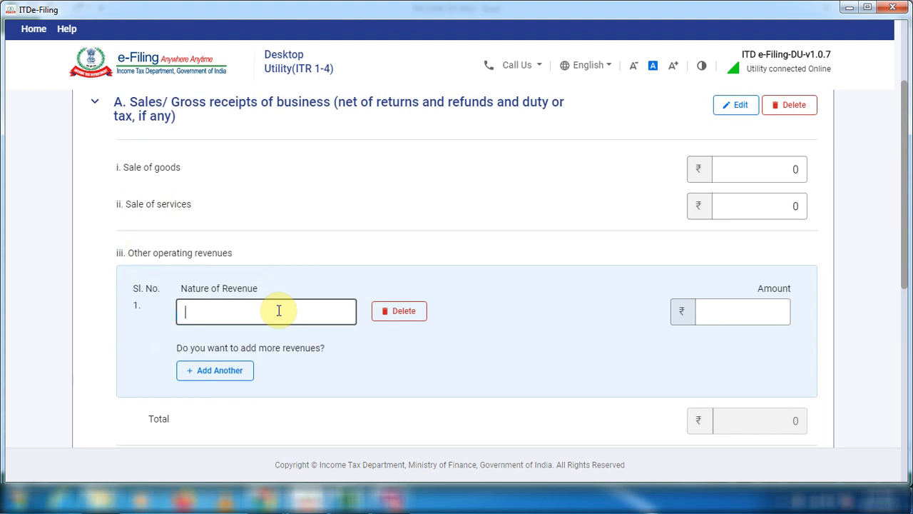
pyautogui.write('Option sell')
pyautogui.tripleClick(240, 313)
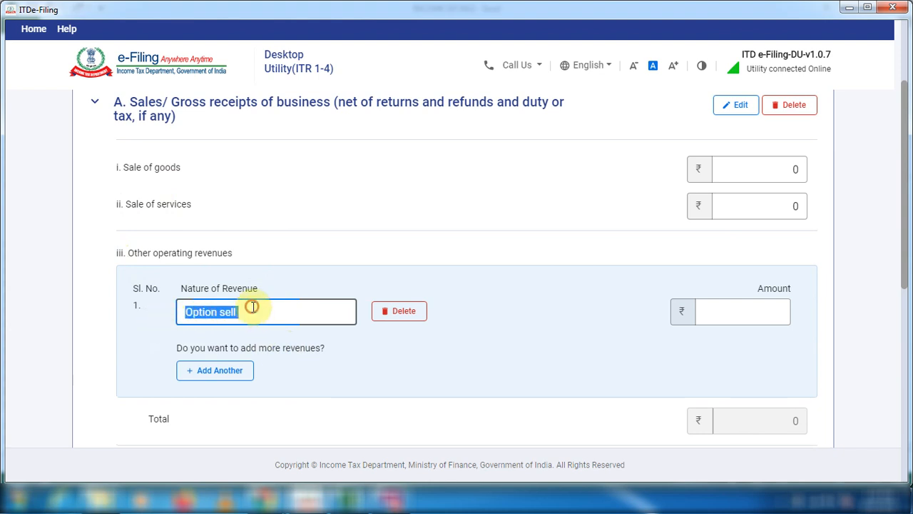
pyautogui.click(743, 322)
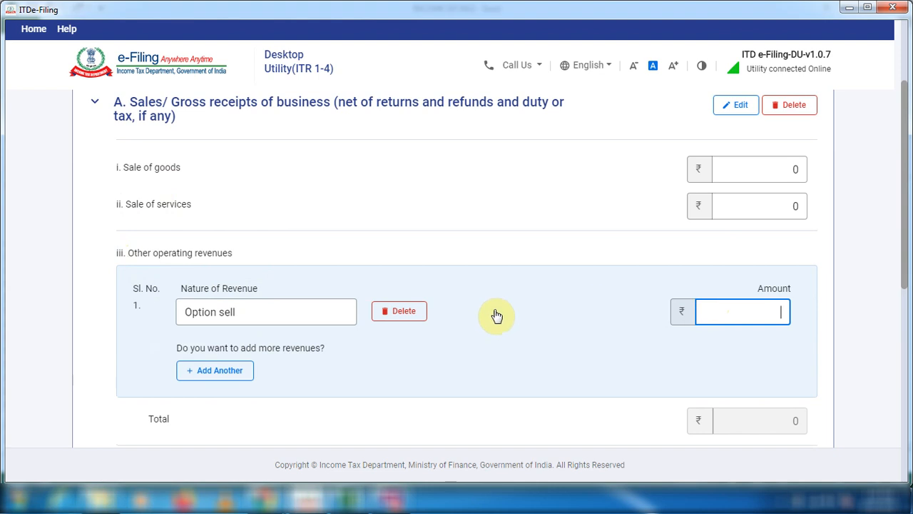
# Look up the total SELL amount in the Excel FO sheet, enter 201450 for Option sell in the ITR utility, and save the section.
pyautogui.hotkey('alt', 'Tab')
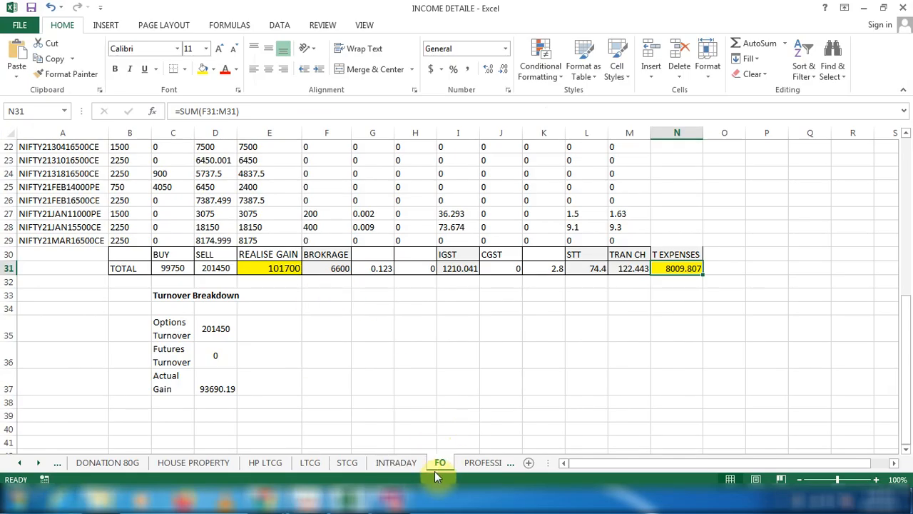
pyautogui.scroll(1, 384, 403)
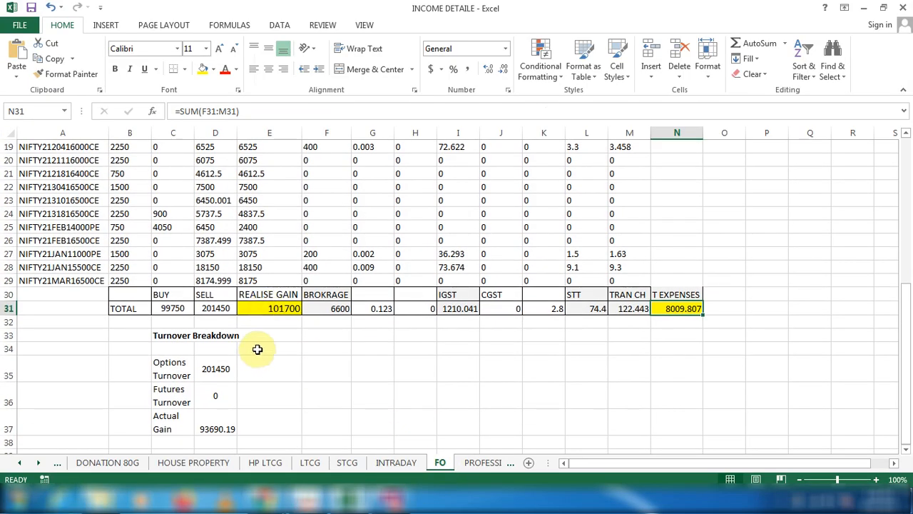
pyautogui.click(203, 312)
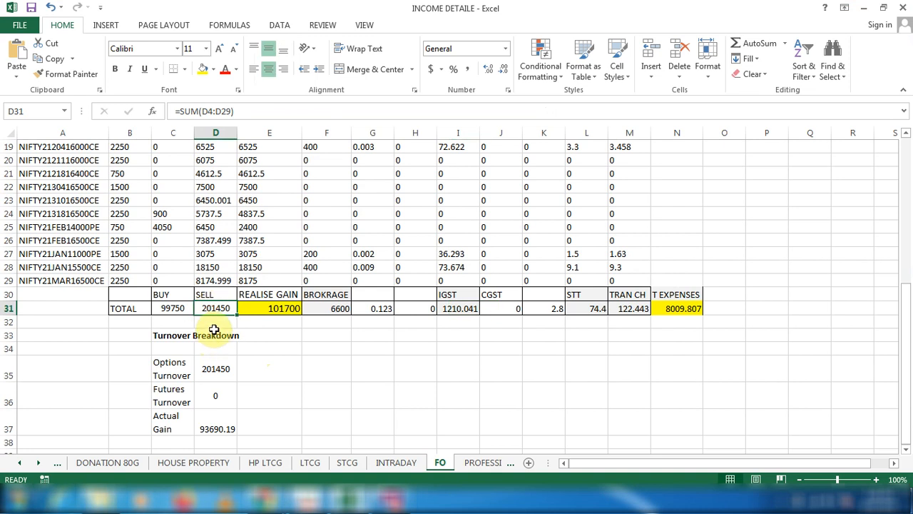
pyautogui.hotkey('alt', 'Tab')
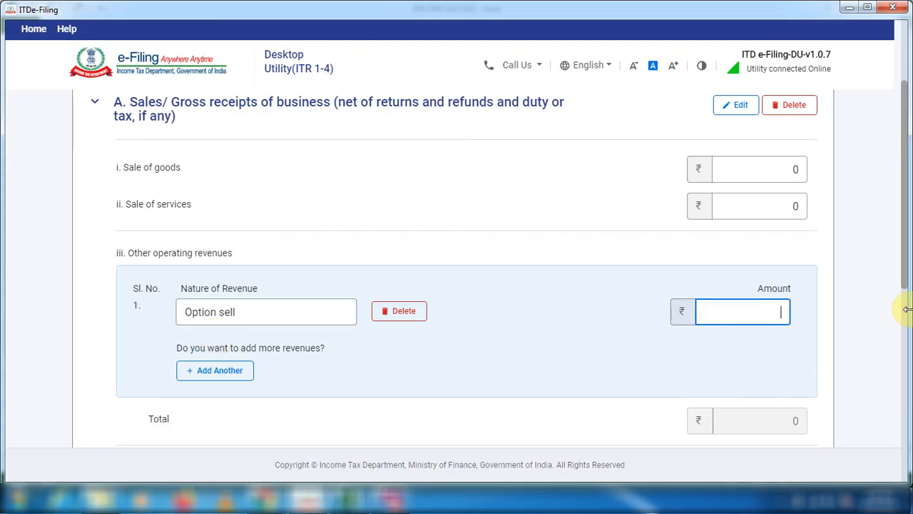
pyautogui.write('201450')
pyautogui.scroll(-3, 242, 367)
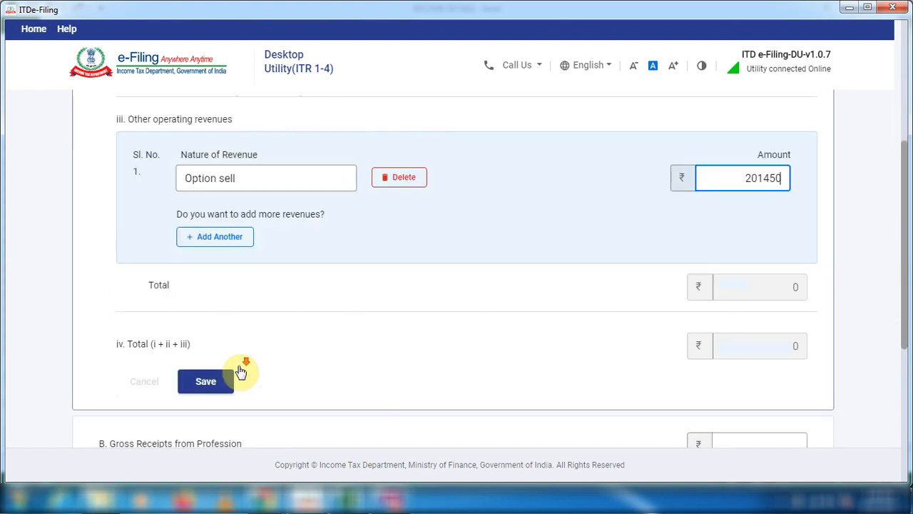
pyautogui.click(206, 316)
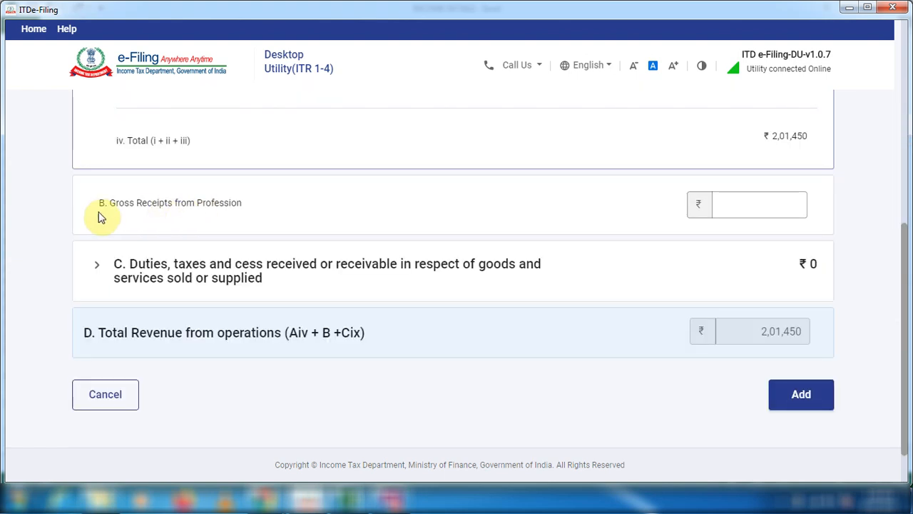
# Set Gross Receipts from Profession to 0, save the duties, taxes and cess section blank, and add the Revenue from operations details.
pyautogui.click(761, 199)
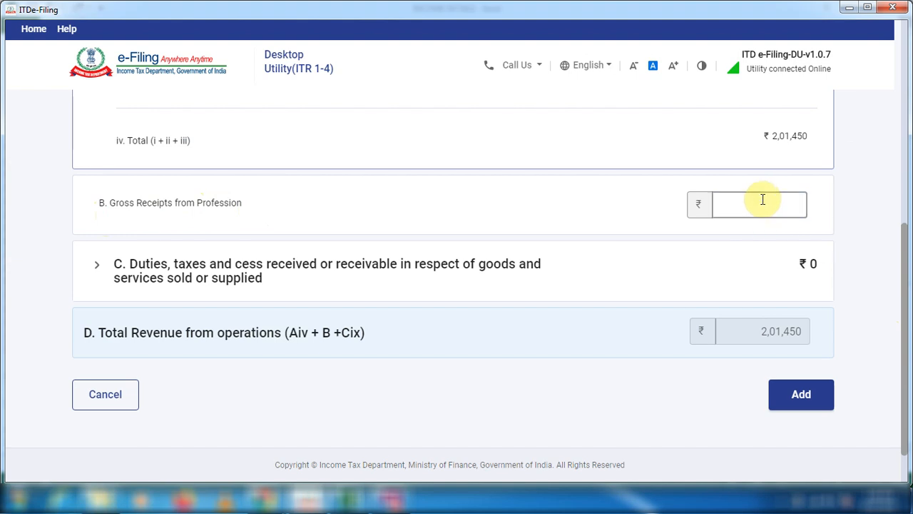
pyautogui.write('0')
pyautogui.click(342, 270)
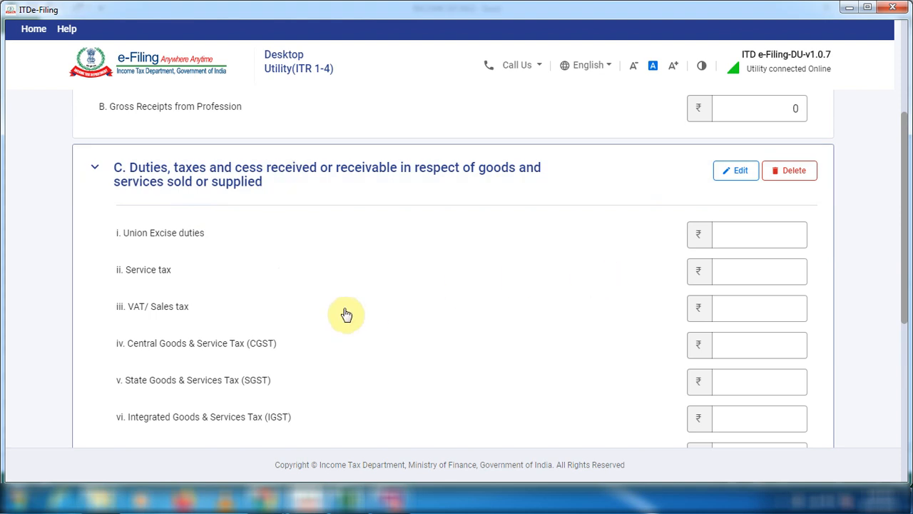
pyautogui.scroll(-1, 347, 314)
pyautogui.scroll(-3, 348, 312)
pyautogui.click(754, 137)
pyautogui.click(777, 361)
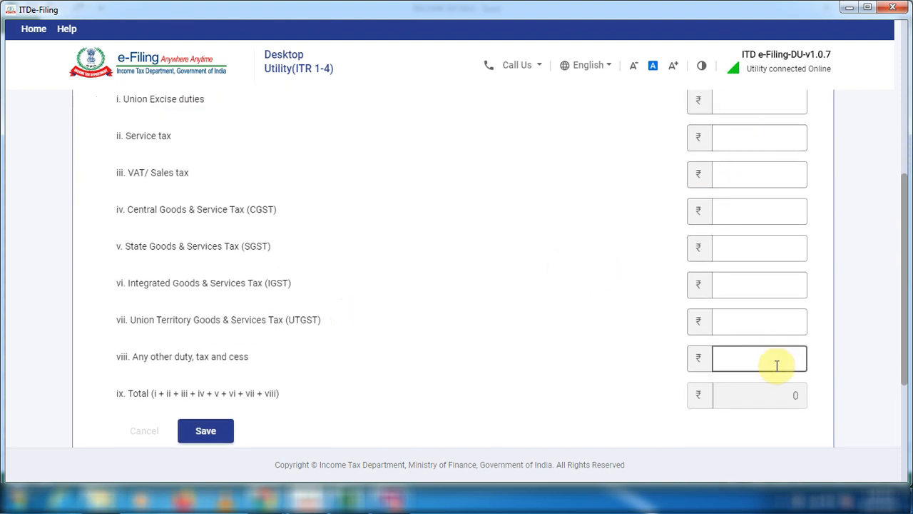
pyautogui.click(214, 432)
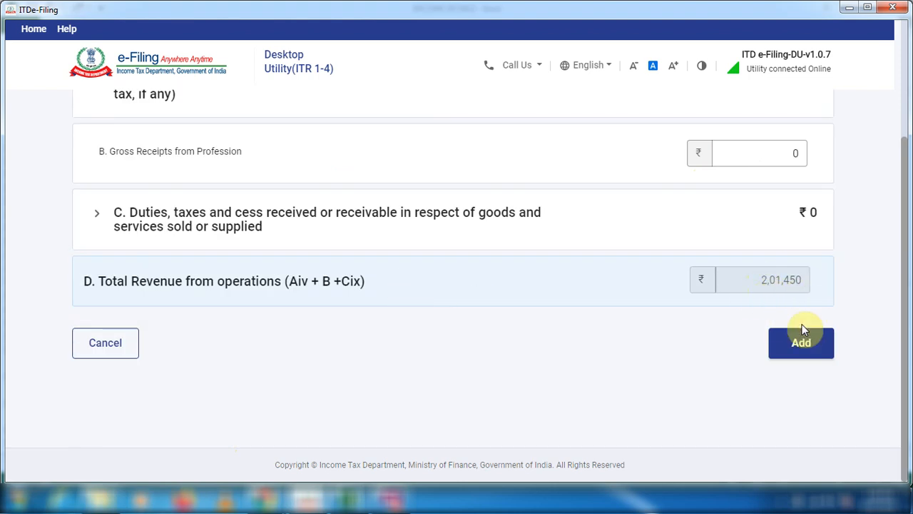
pyautogui.click(806, 350)
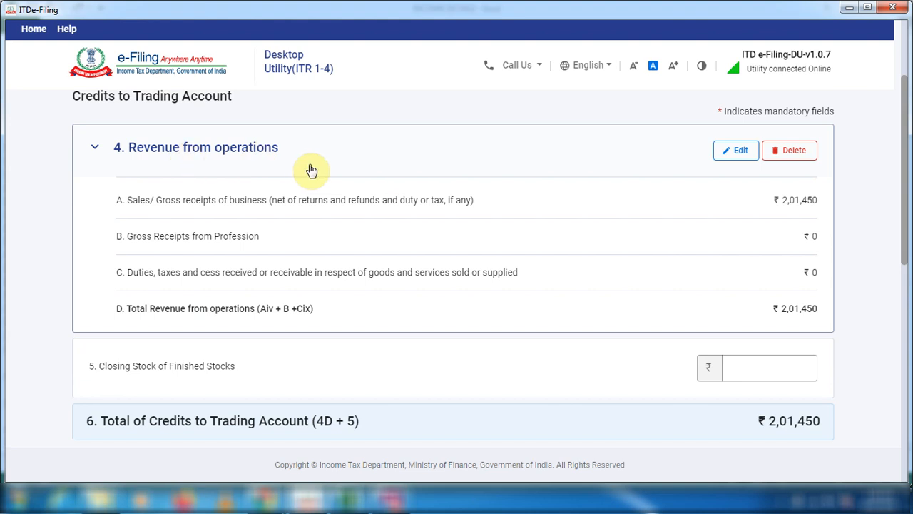
# Set Closing Stock of Finished Stocks, Opening Stock of Finished Goods and Purchases to 0 in the Trading Account.
pyautogui.click(95, 148)
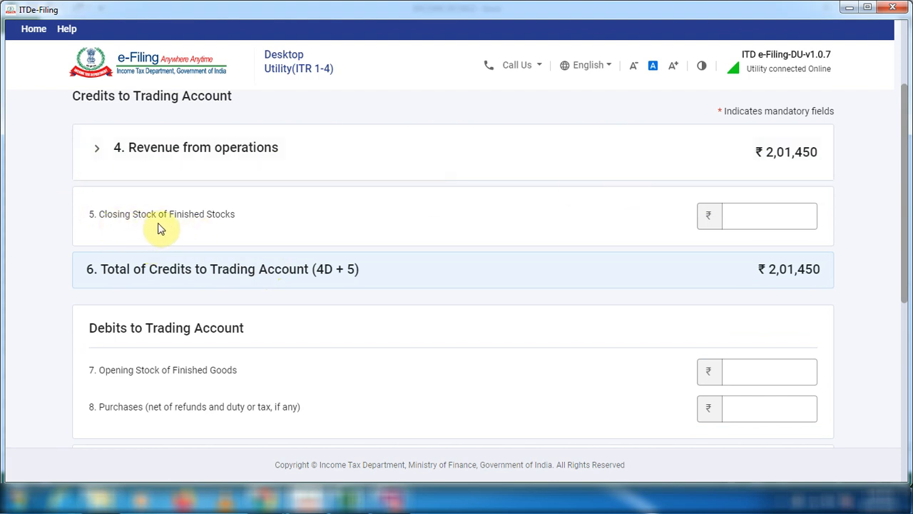
pyautogui.click(797, 219)
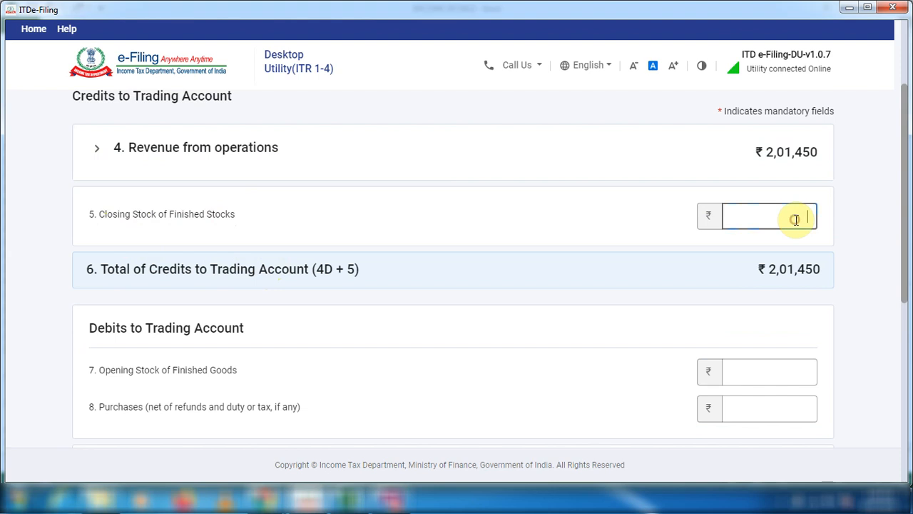
pyautogui.scroll(-1, 129, 279)
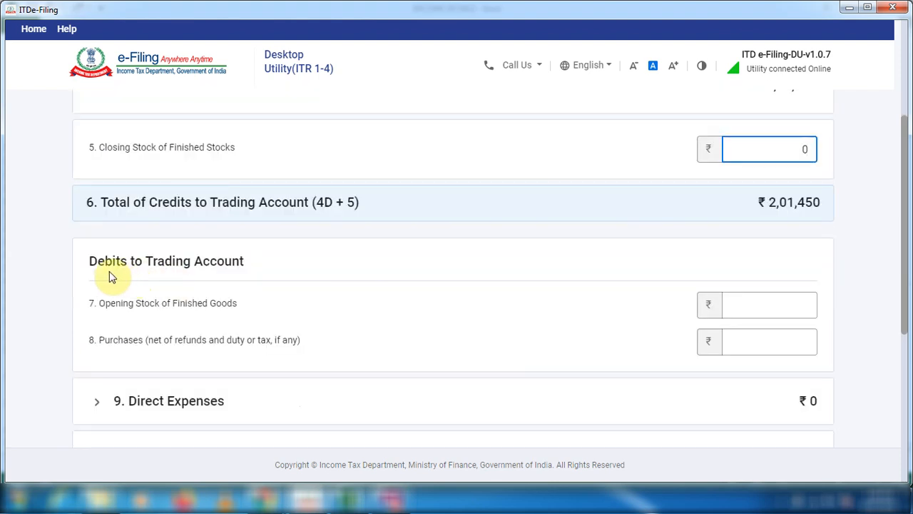
pyautogui.scroll(-1, 184, 302)
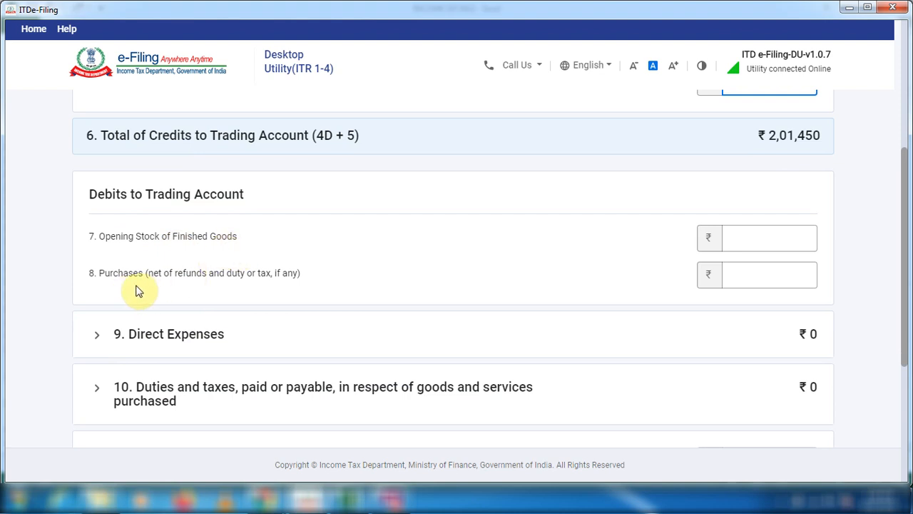
pyautogui.scroll(-1, 138, 291)
pyautogui.click(779, 175)
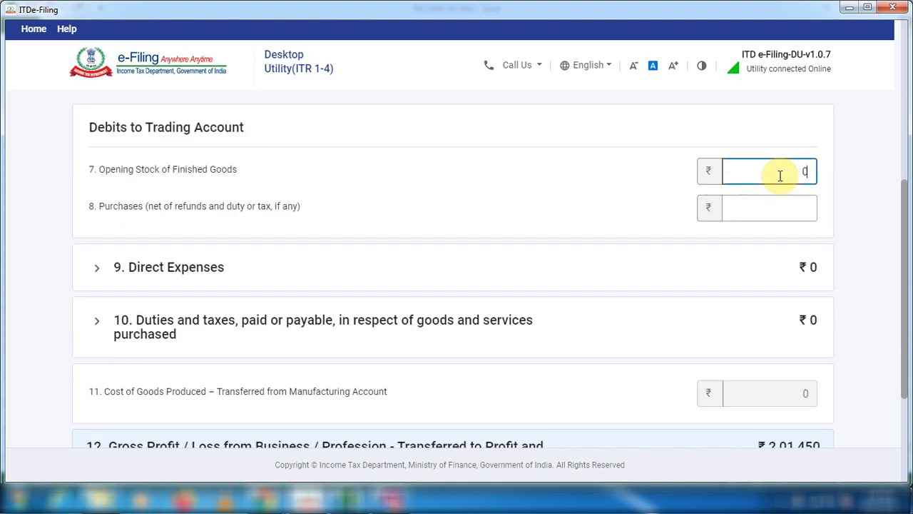
pyautogui.click(745, 209)
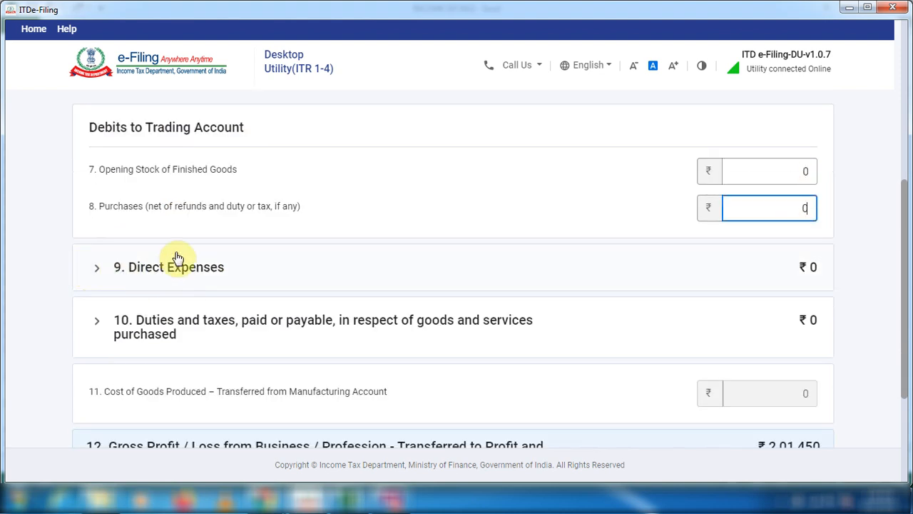
# Edit "9. Direct Expenses" and enter "Option Buy" as the nature of the first other direct expense.
pyautogui.click(99, 272)
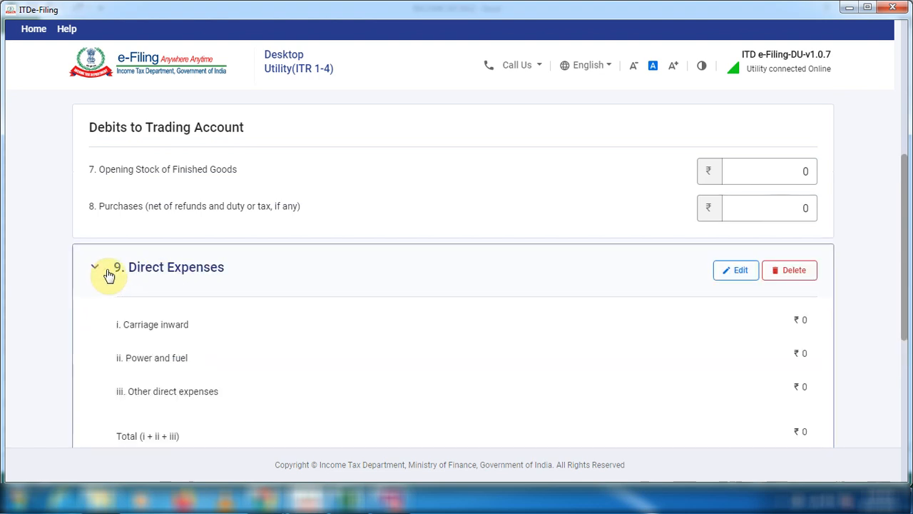
pyautogui.scroll(-2, 349, 313)
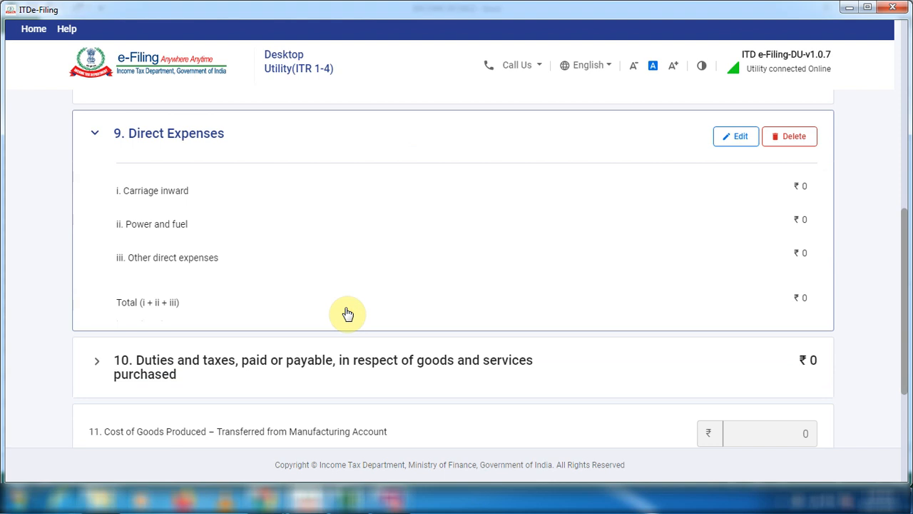
pyautogui.click(746, 141)
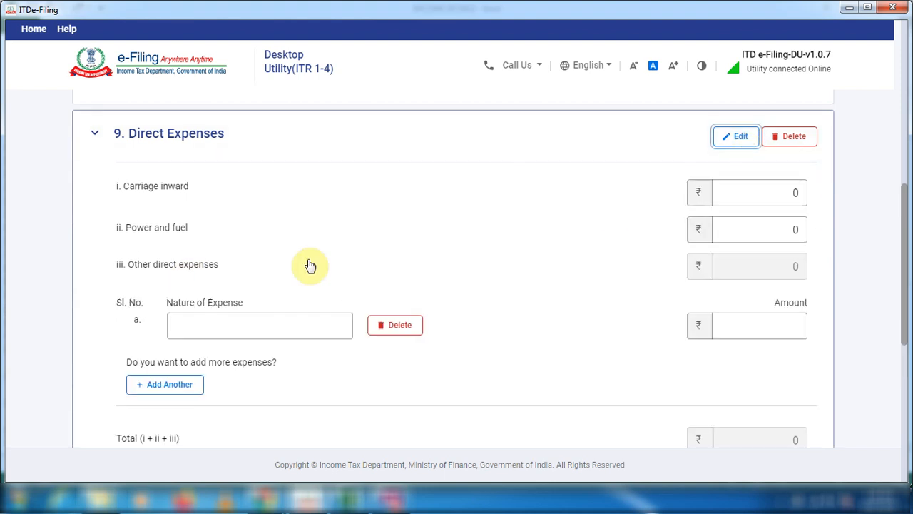
pyautogui.click(340, 326)
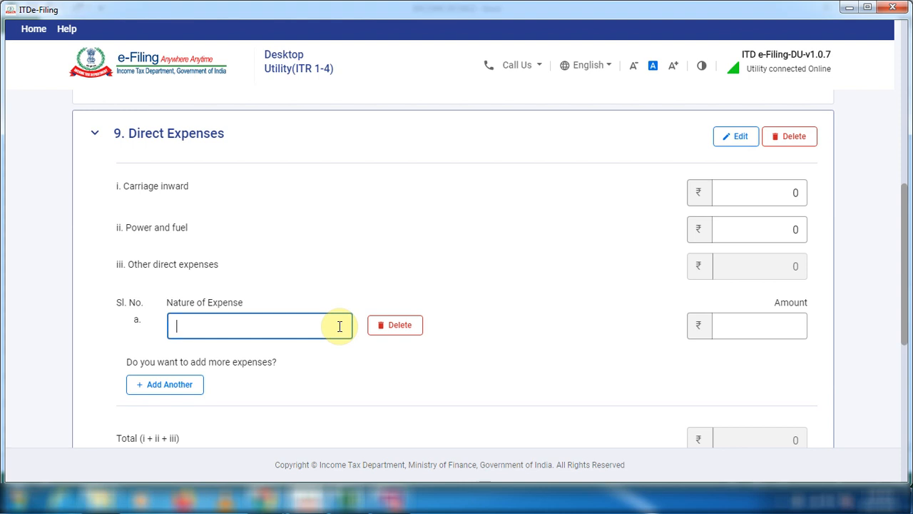
pyautogui.write('Option Buy')
pyautogui.click(778, 325)
# Copy the total BUY amount of 99750 from the Excel FO sheet into the Option Buy expense amount in the ITR utility.
pyautogui.hotkey('alt', 'Tab')
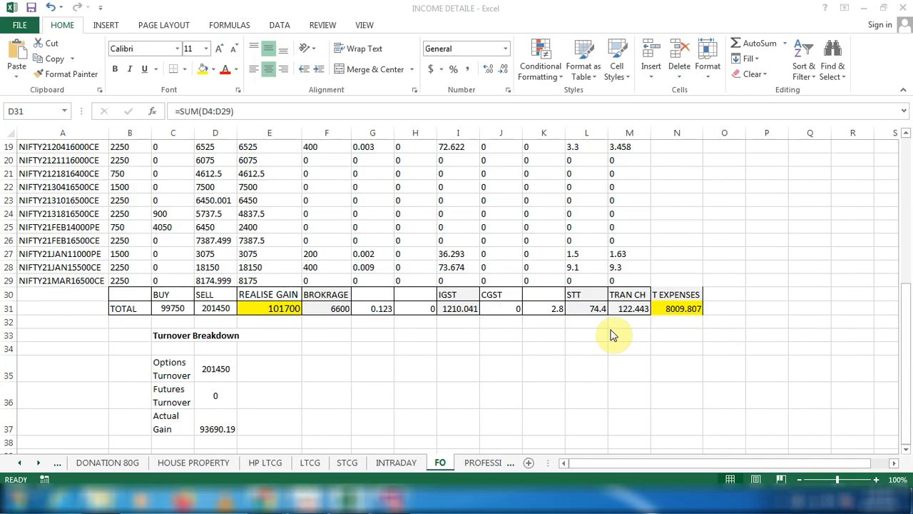
pyautogui.click(168, 308)
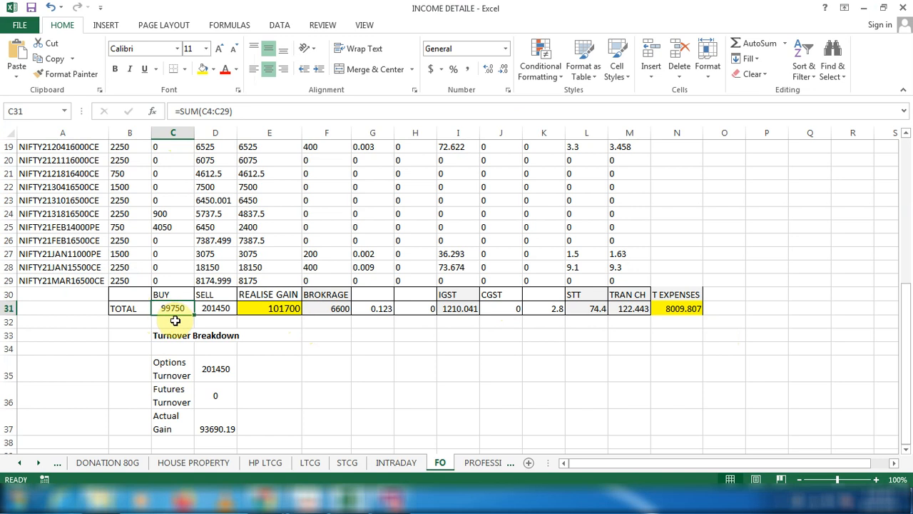
pyautogui.hotkey('ctrl', 'c')
pyautogui.hotkey('alt', 'Tab')
pyautogui.hotkey('ctrl', 'v')
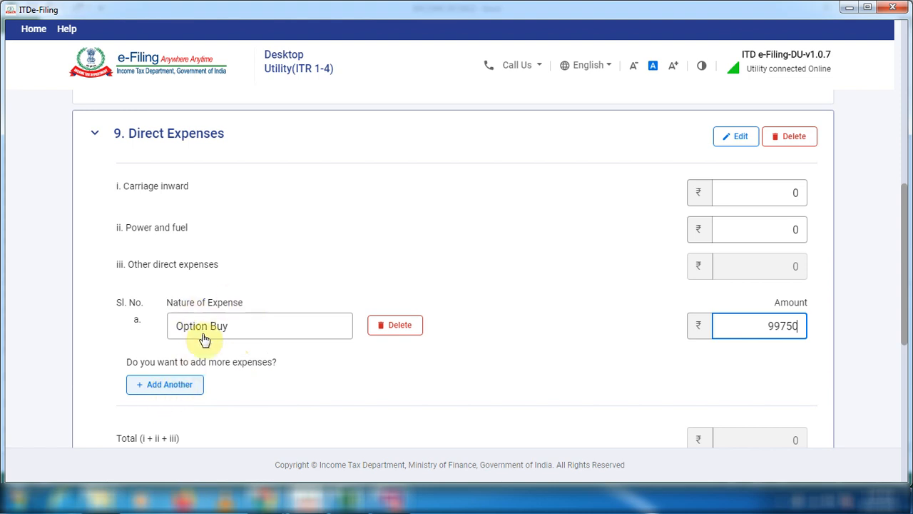
# Add a second other direct expense with "Option trading other expenses" as its nature.
pyautogui.click(197, 381)
pyautogui.write('Option ')
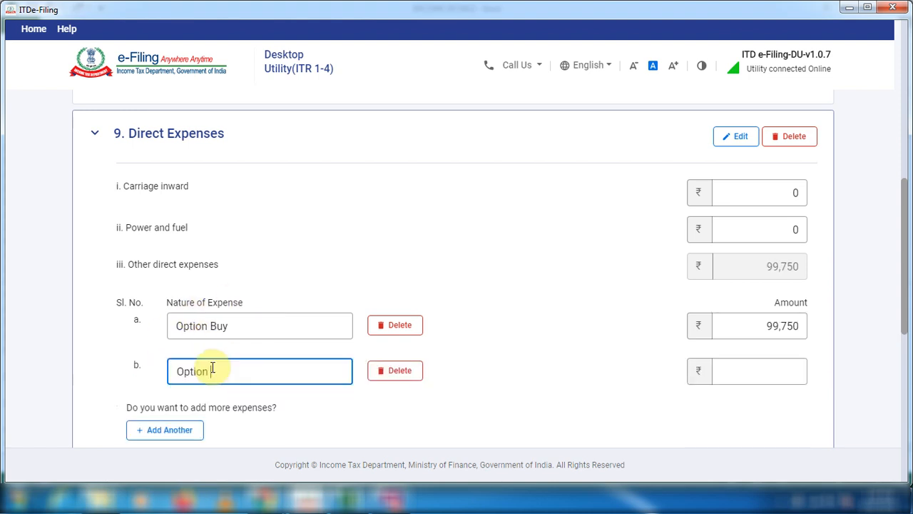
pyautogui.write('trading other expenses')
pyautogui.click(789, 371)
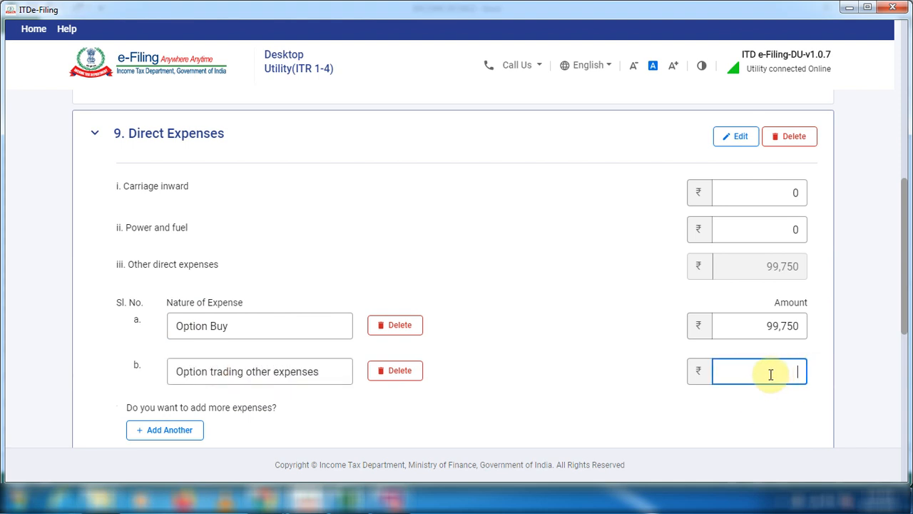
# Enter the T EXPENSES total from the Excel FO sheet, 8009, as the option trading other expenses amount and save the direct expenses.
pyautogui.hotkey('alt', 'Tab')
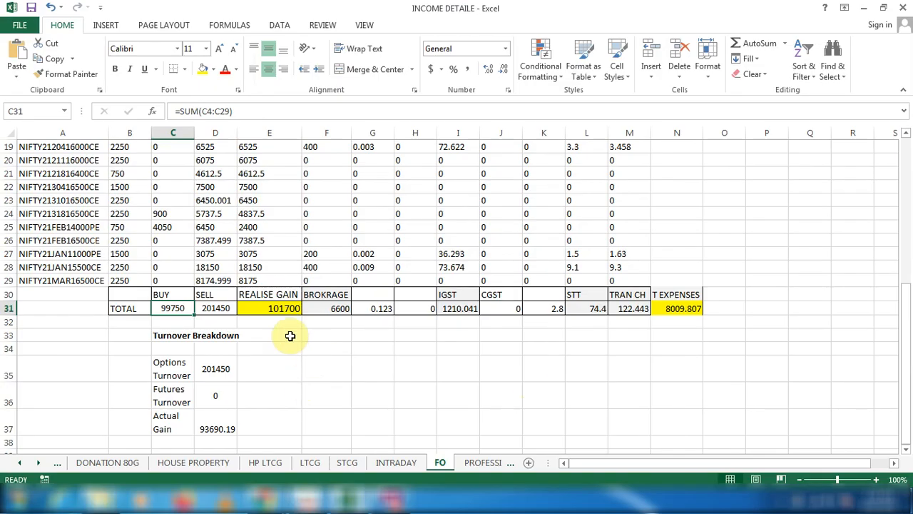
pyautogui.click(684, 309)
pyautogui.hotkey('alt', 'Tab')
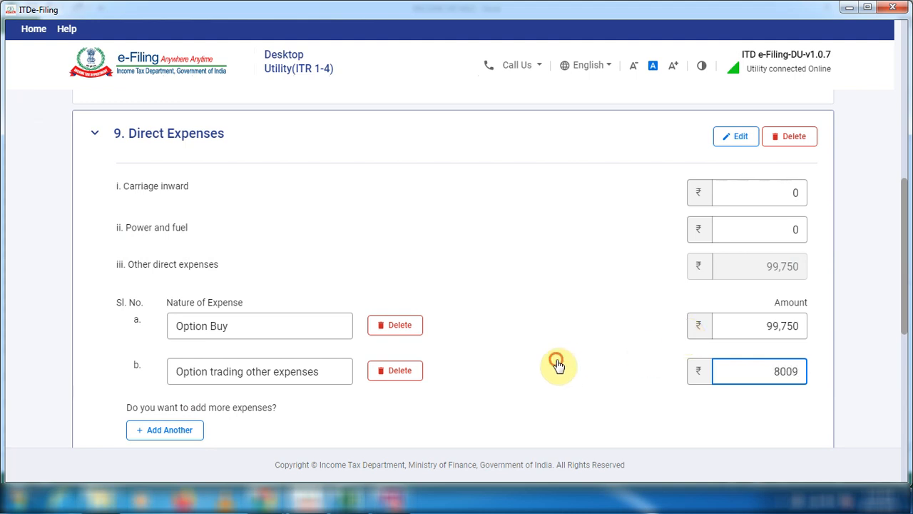
pyautogui.scroll(-5, 377, 332)
pyautogui.click(204, 120)
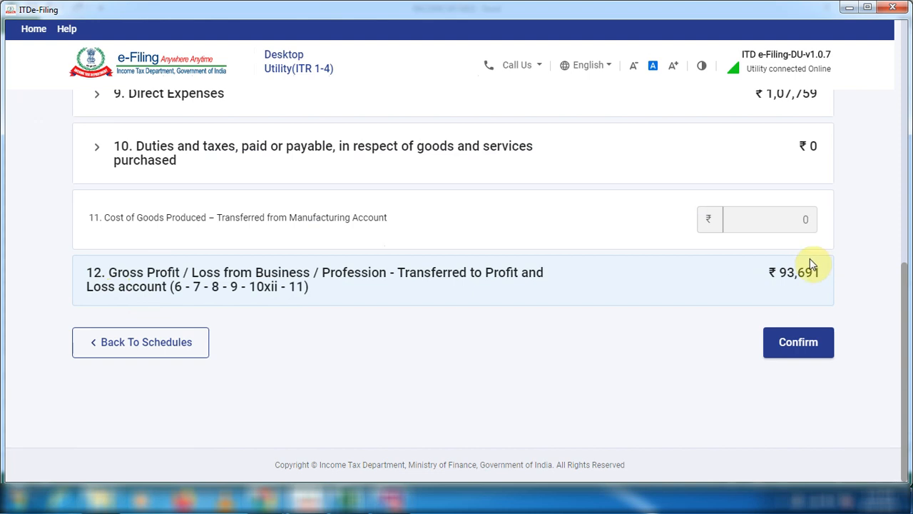
# Check the total realised gain and actual gain in the Excel FO sheet, and confirm the Trading Account in the ITR utility.
pyautogui.click(349, 499)
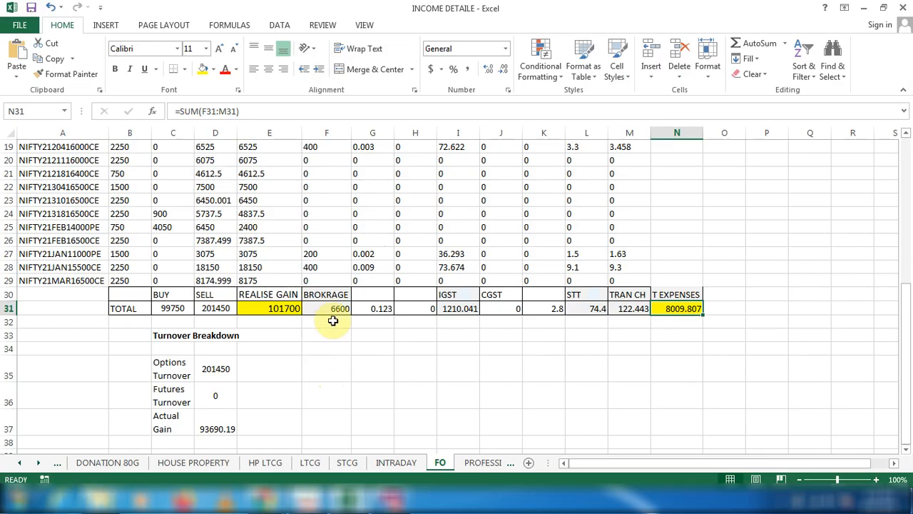
pyautogui.click(274, 311)
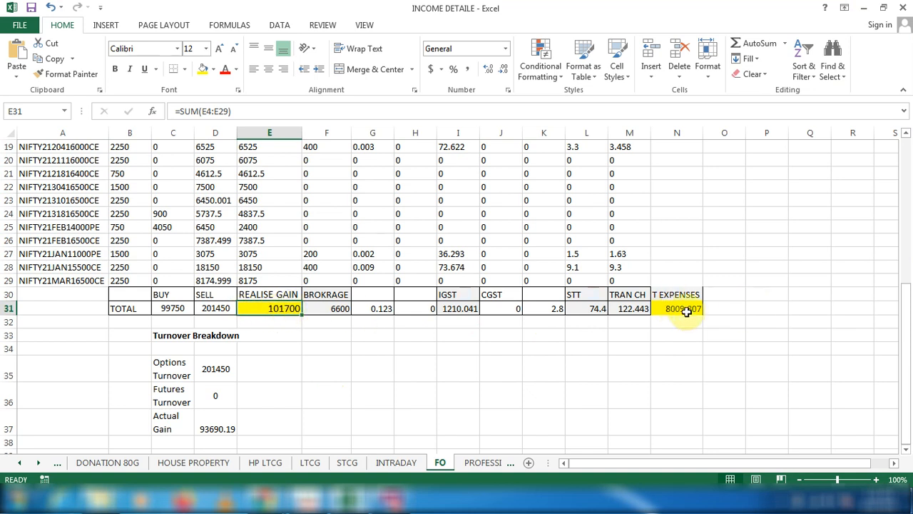
pyautogui.click(207, 425)
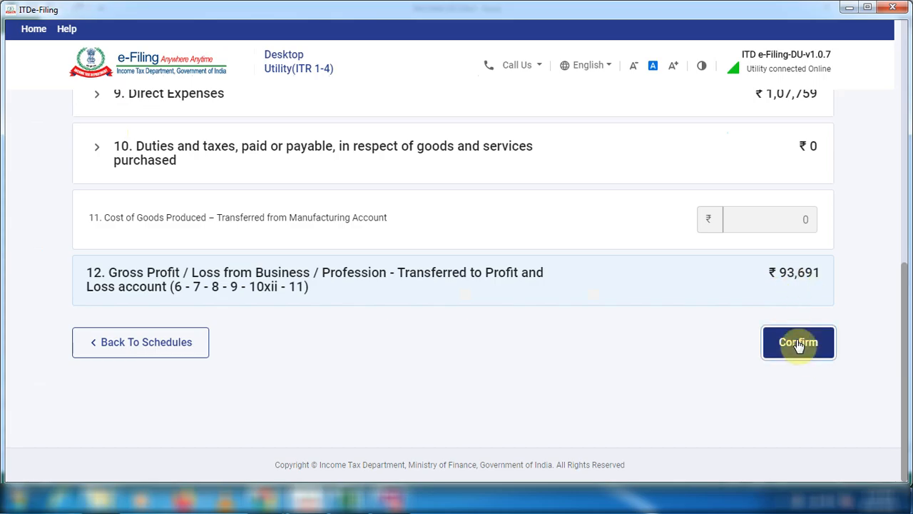
pyautogui.click(799, 345)
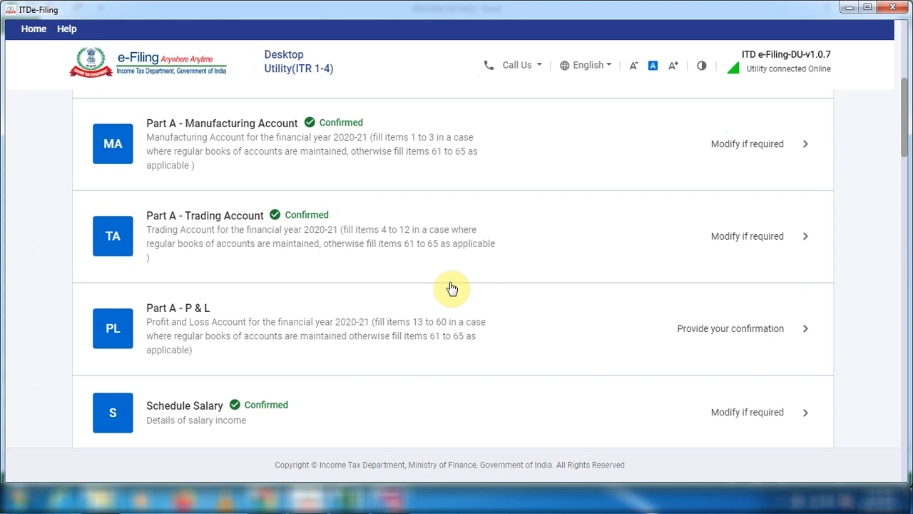
# Open Schedule BP, review section A on non-speculative business, and open "B. Speculative business" for entry.
pyautogui.scroll(-5, 452, 287)
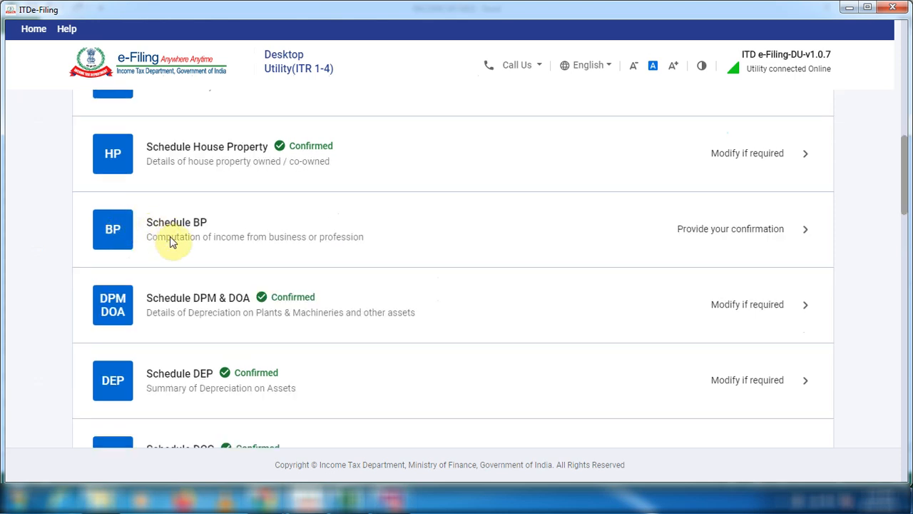
pyautogui.scroll(1, 160, 235)
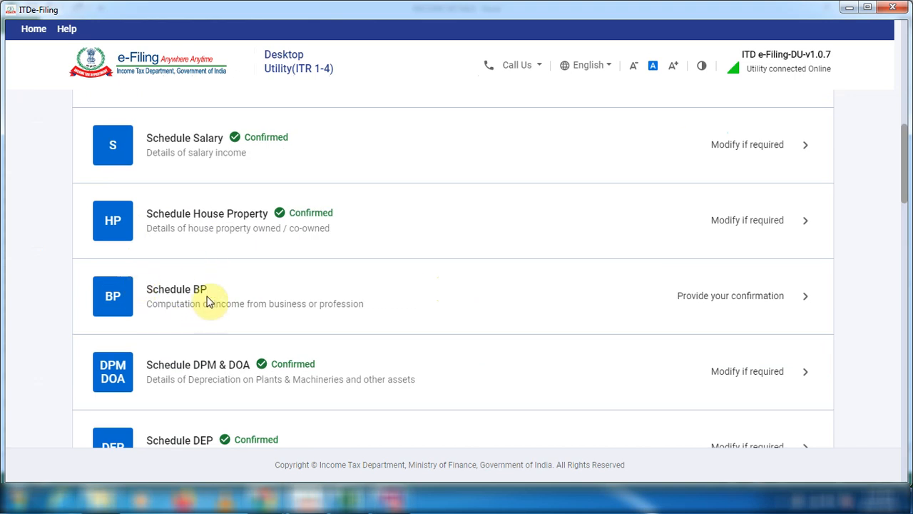
pyautogui.click(161, 291)
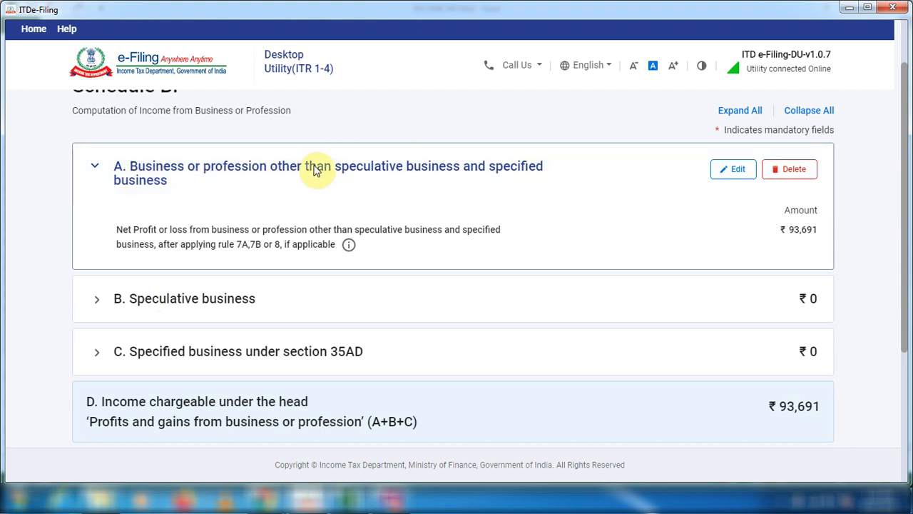
pyautogui.click(456, 178)
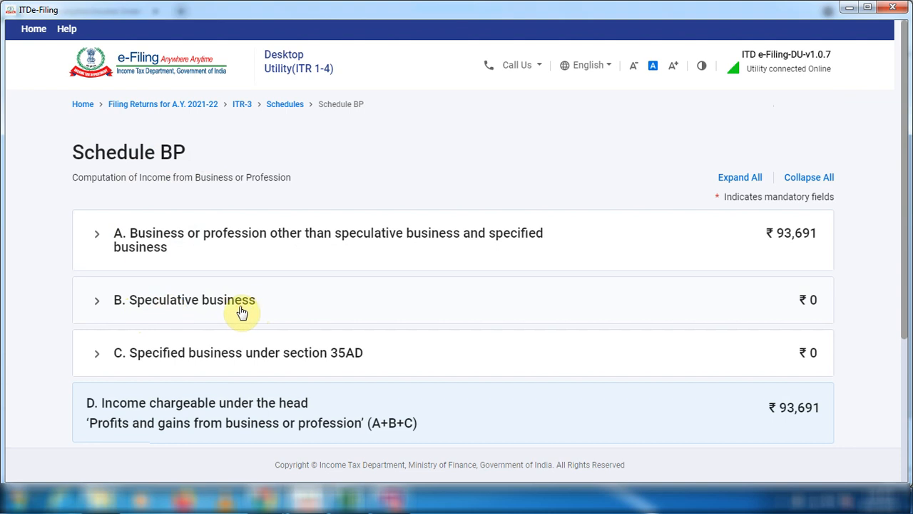
pyautogui.click(107, 315)
pyautogui.scroll(1, 169, 312)
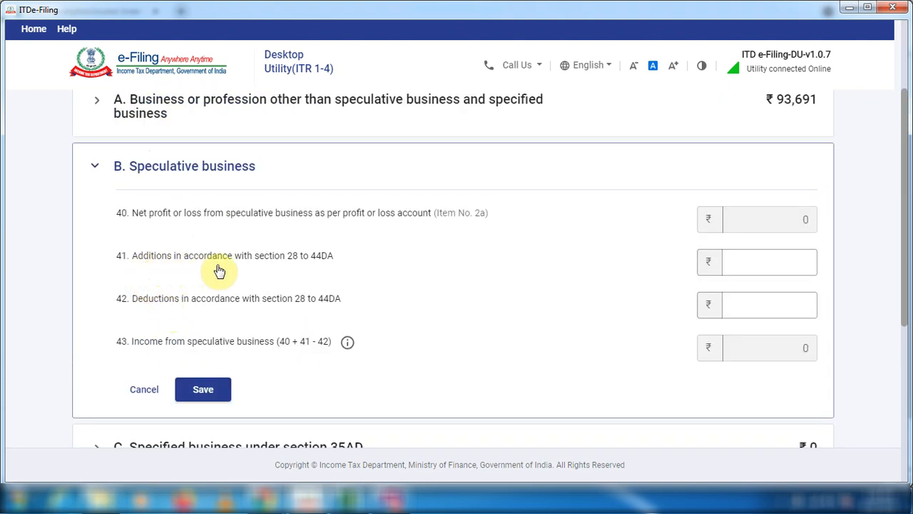
# Copy the SELL total from the Excel INTRADAY sheet into item 41, Additions under section 28 to 44DA, as 6858853.
pyautogui.click(760, 263)
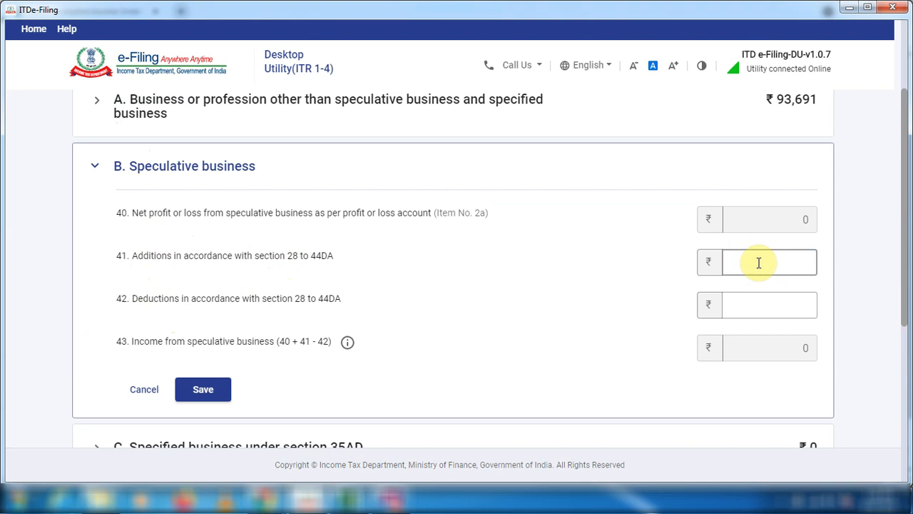
pyautogui.click(755, 306)
pyautogui.click(774, 266)
pyautogui.click(351, 502)
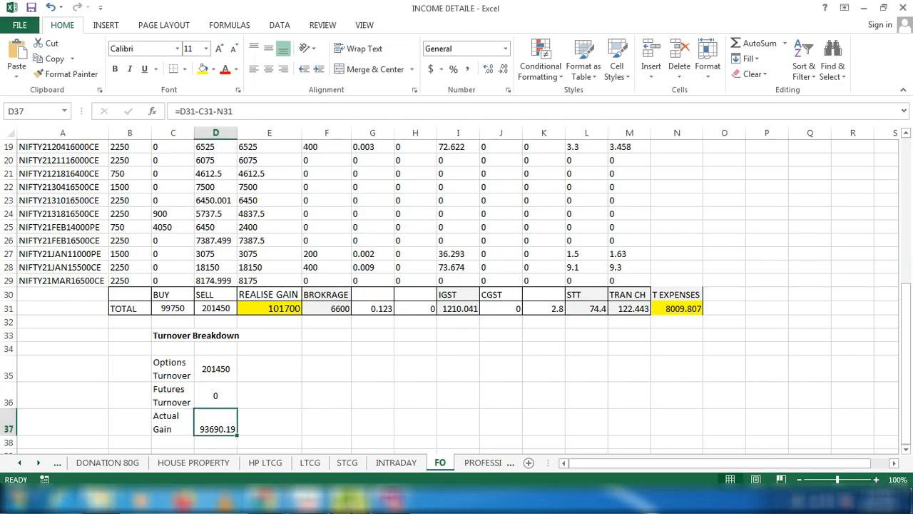
pyautogui.click(410, 464)
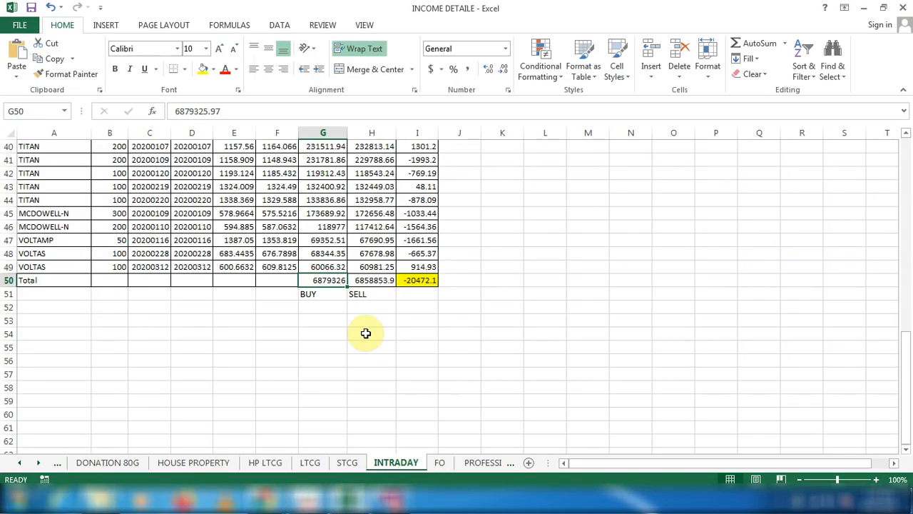
pyautogui.click(375, 280)
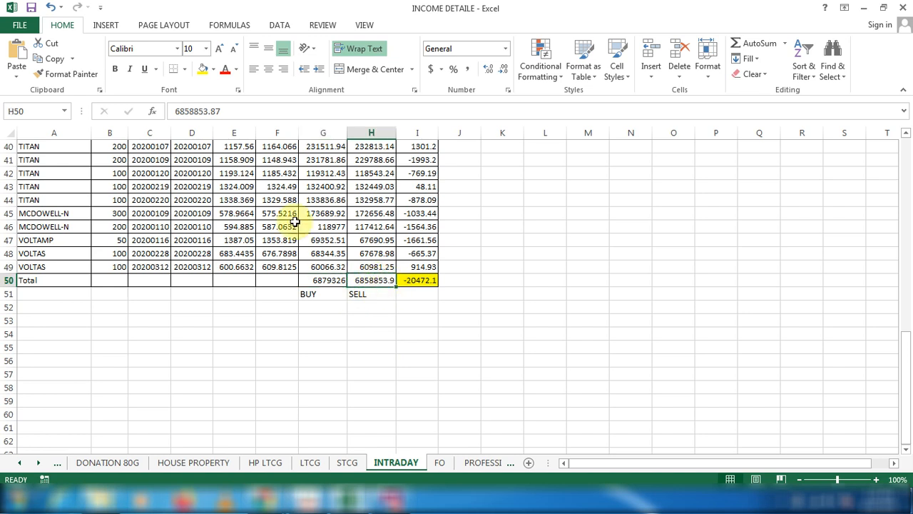
pyautogui.moveTo(175, 111); pyautogui.dragTo(208, 110)
pyautogui.hotkey('alt', 'Tab')
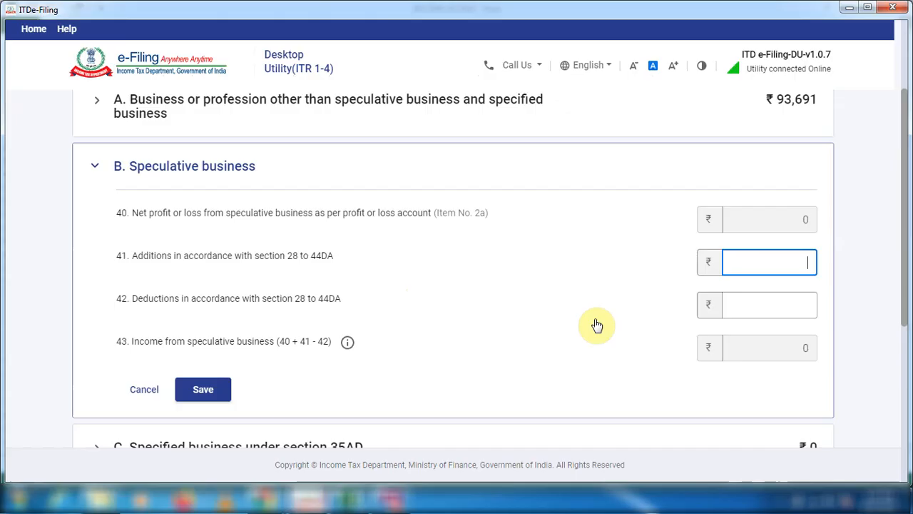
pyautogui.hotkey('ctrl', 'v')
# Set item 42, Deductions under section 28 to 44DA, to the intraday BUY total 6879325, save the section and confirm Schedule BP.
pyautogui.click(725, 306)
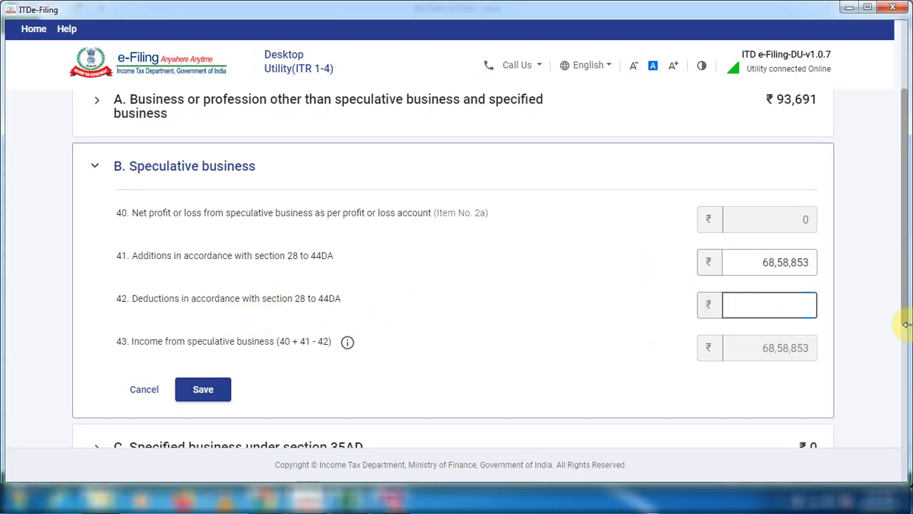
pyautogui.hotkey('ctrl', 'v')
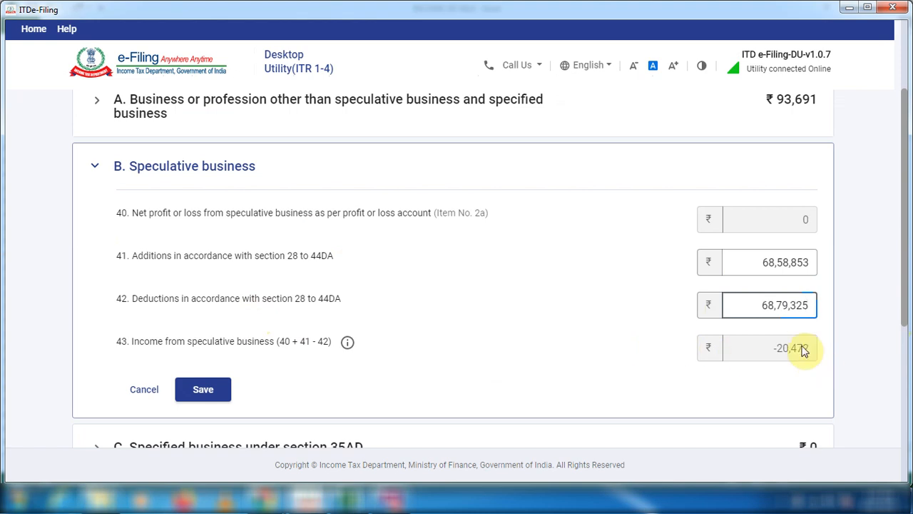
pyautogui.scroll(-1, 198, 373)
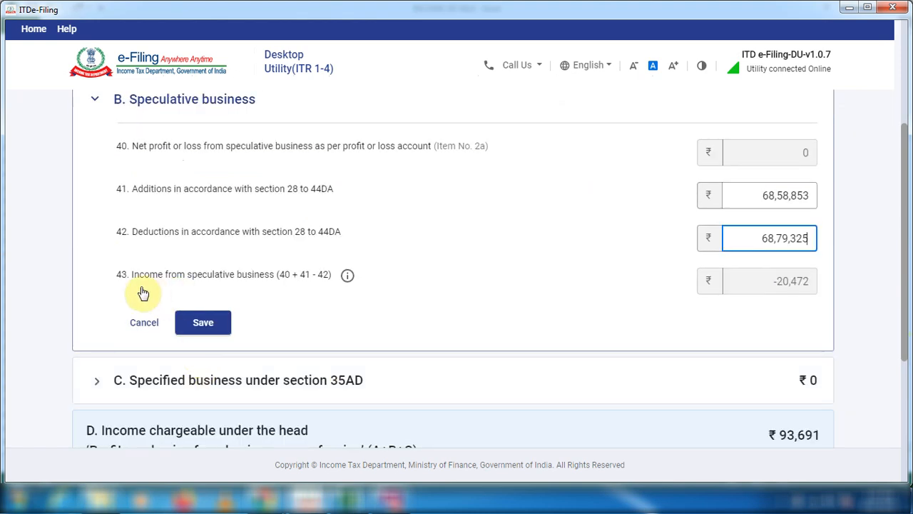
pyautogui.click(198, 320)
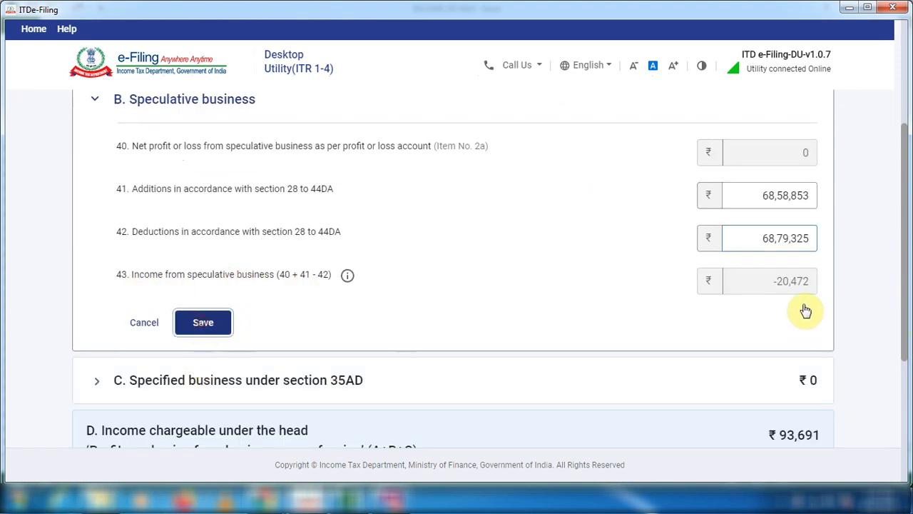
pyautogui.click(810, 359)
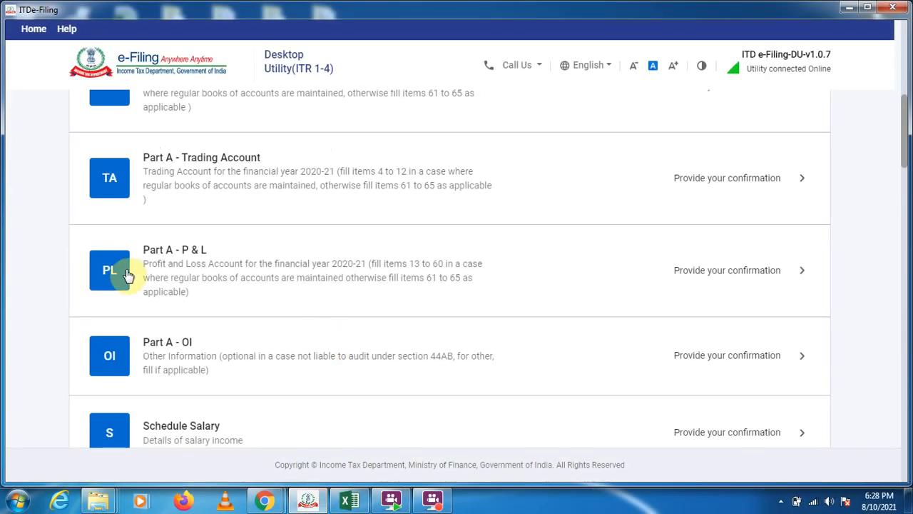
# Open the Part A - P & L schedule and start adding details under Presumptive Income.
pyautogui.click(802, 273)
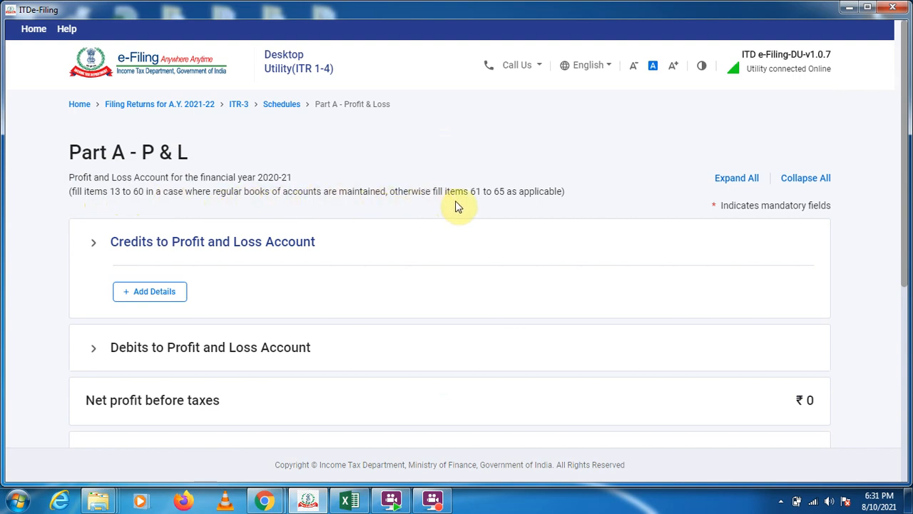
pyautogui.scroll(-5, 381, 279)
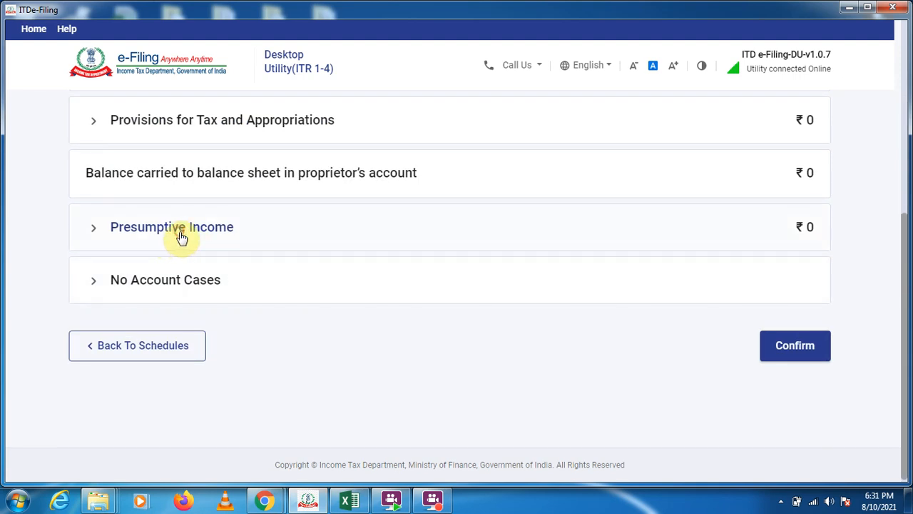
pyautogui.click(182, 237)
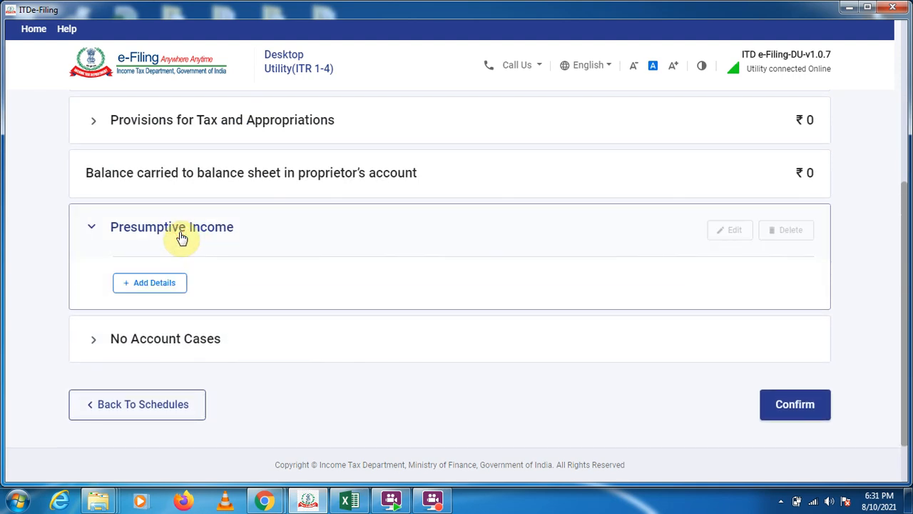
pyautogui.click(174, 288)
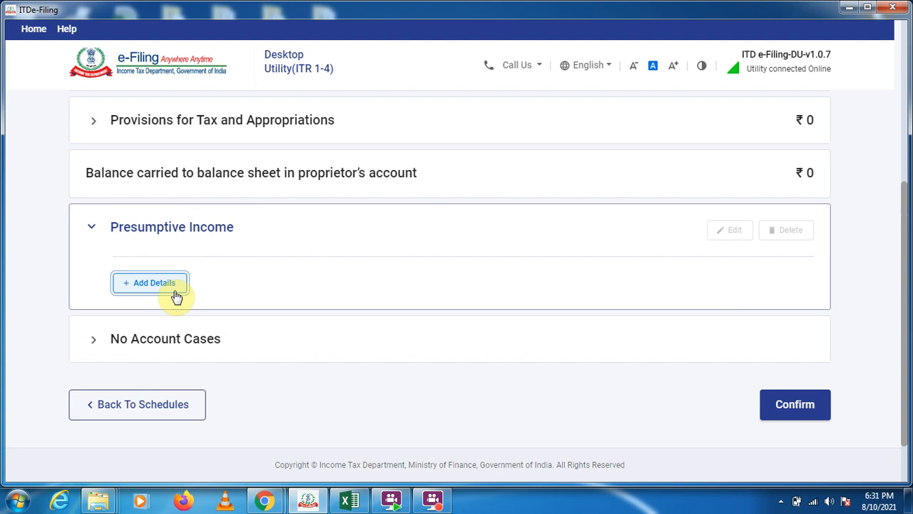
# Set the profession's Gross Receipts to 300000 and Presumptive Income under section 44ADA to 250000, and try to add the entry.
pyautogui.click(773, 220)
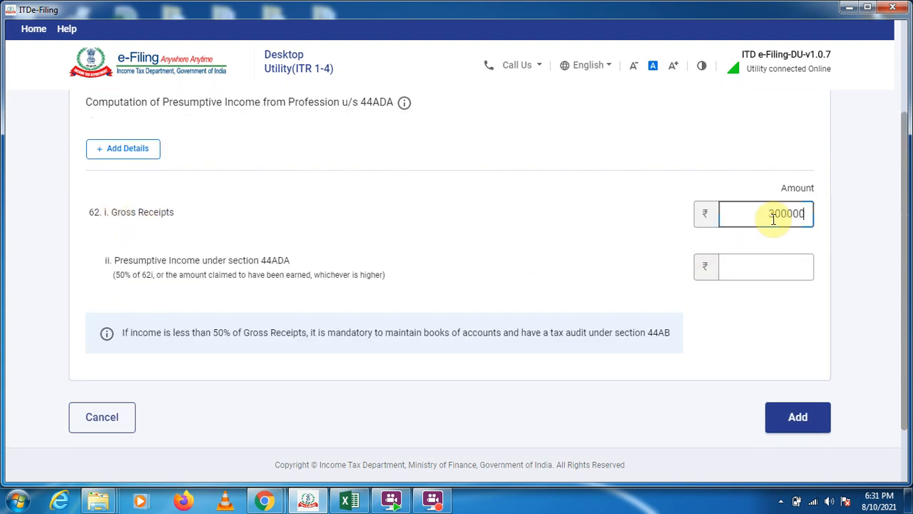
pyautogui.click(775, 269)
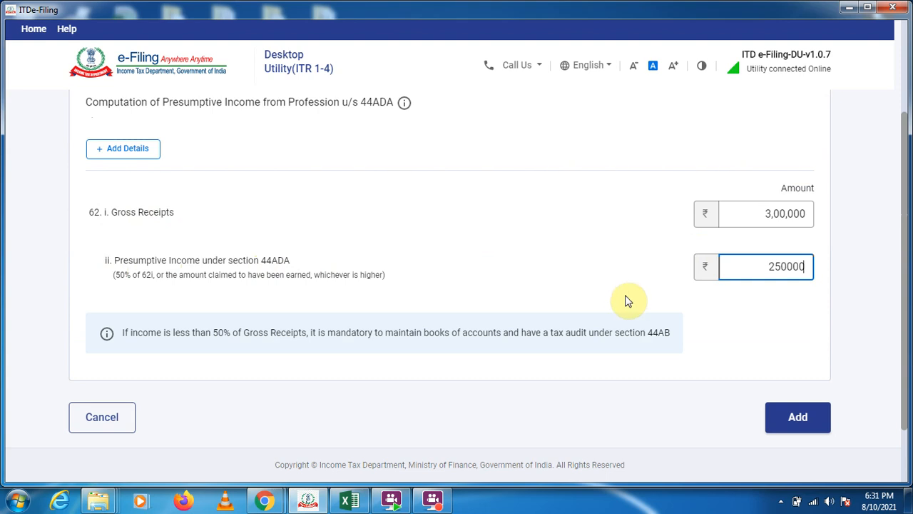
pyautogui.click(271, 271)
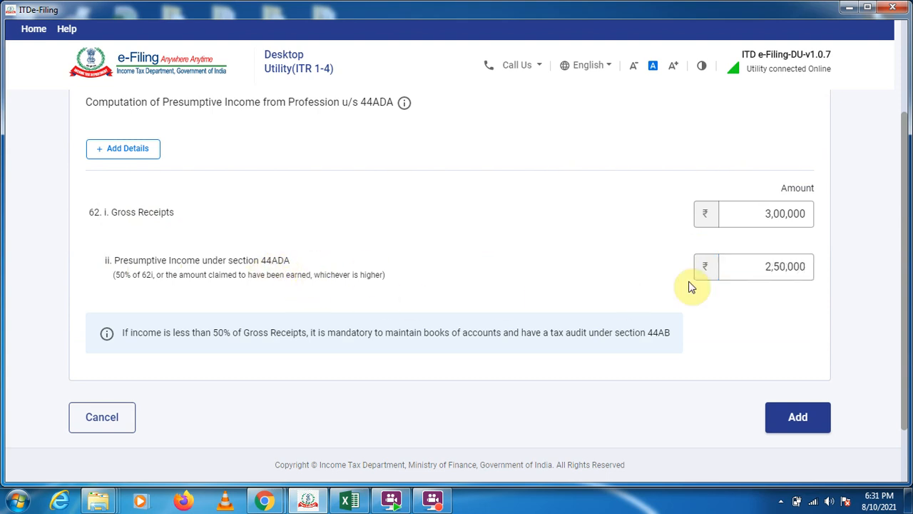
pyautogui.click(801, 419)
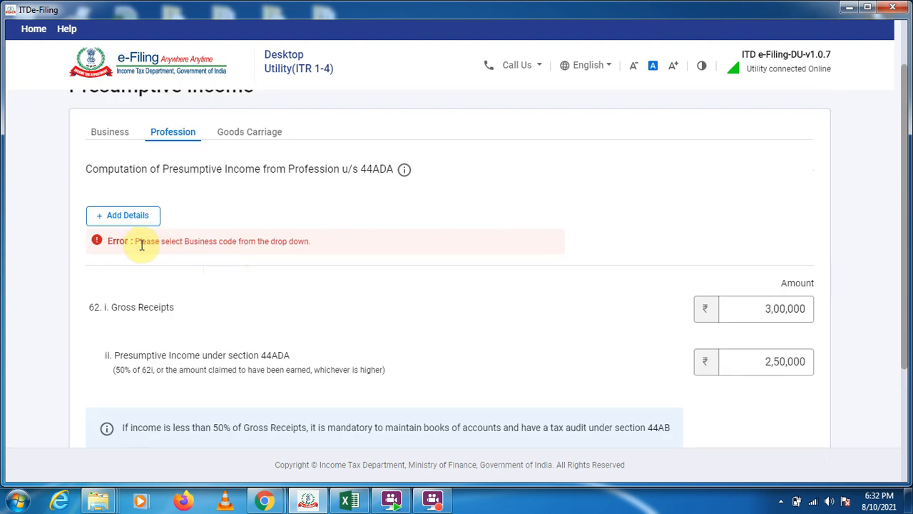
# Add the presumptive profession with name Computer training, business code 14001-Software development and description "work from home".
pyautogui.click(126, 223)
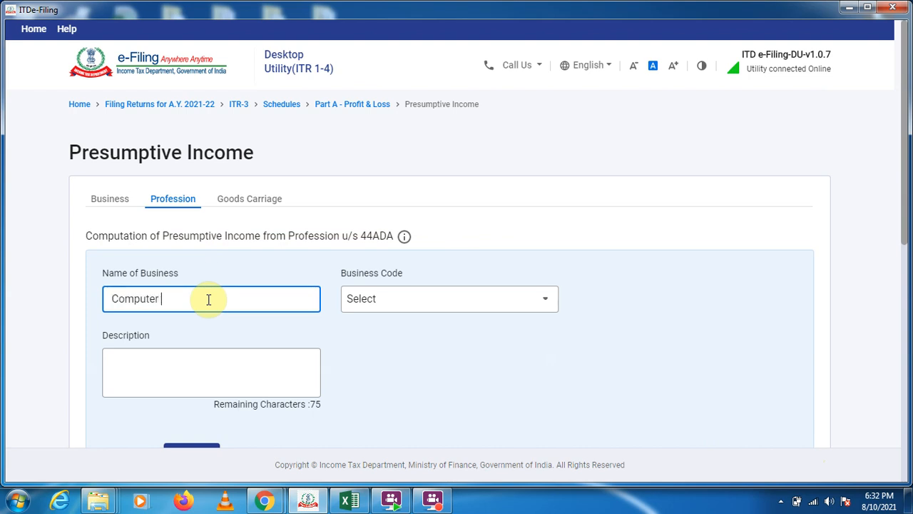
pyautogui.write('Computer training')
pyautogui.click(435, 299)
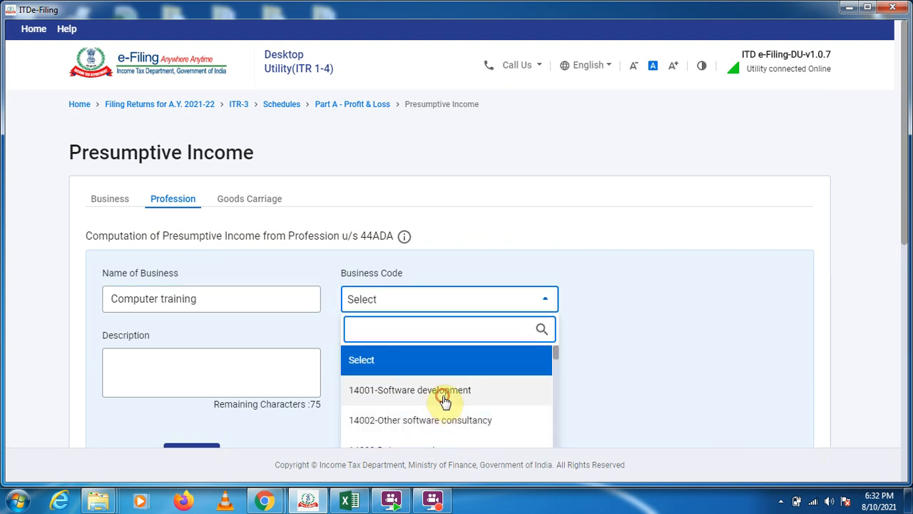
pyautogui.click(444, 393)
pyautogui.click(169, 368)
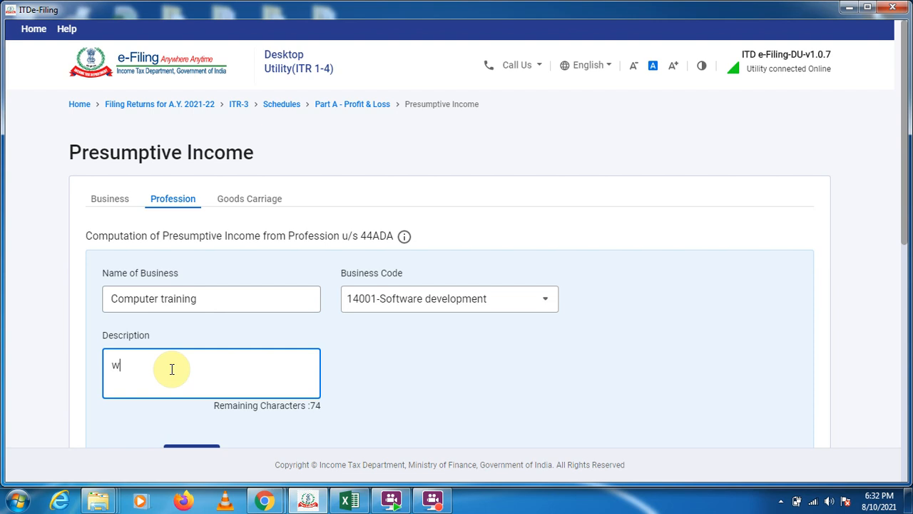
pyautogui.write('work')
pyautogui.write('from home')
pyautogui.scroll(-2, 185, 325)
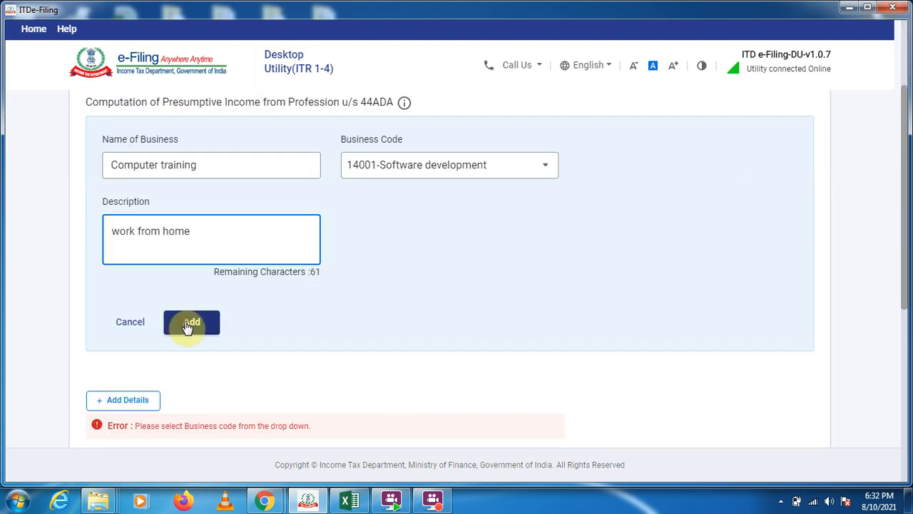
pyautogui.click(189, 323)
# Save the presumptive income details and confirm the Part A - P & L schedule.
pyautogui.click(797, 349)
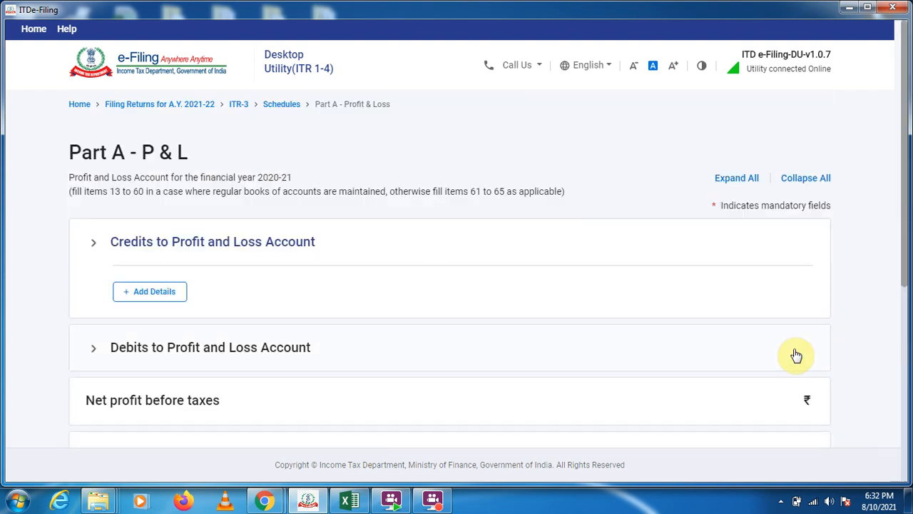
pyautogui.scroll(-5, 714, 314)
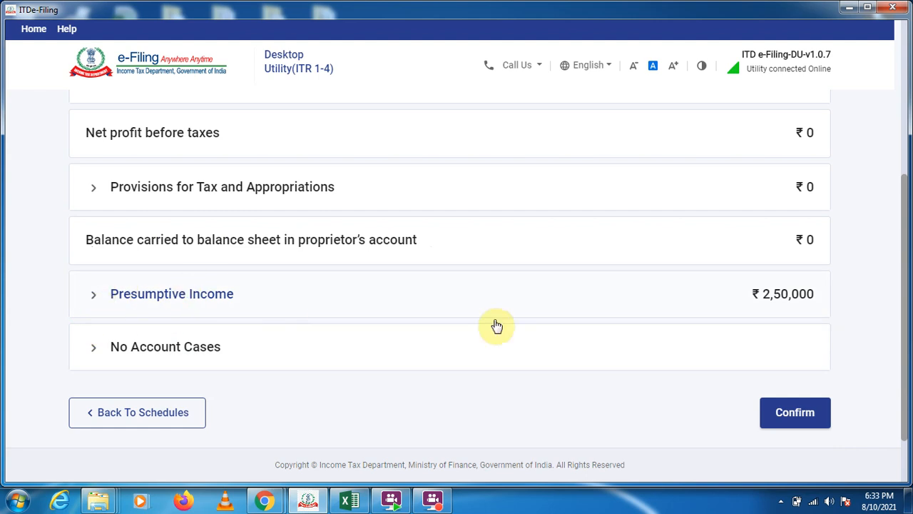
pyautogui.click(790, 426)
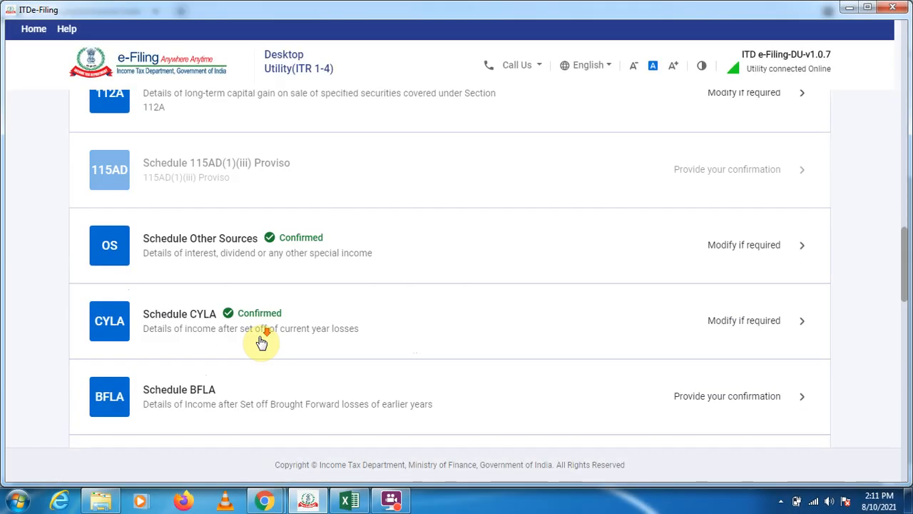
# Open Schedule BFLA, compute the set-off of brought forward losses and confirm the schedule.
pyautogui.scroll(-3, 205, 246)
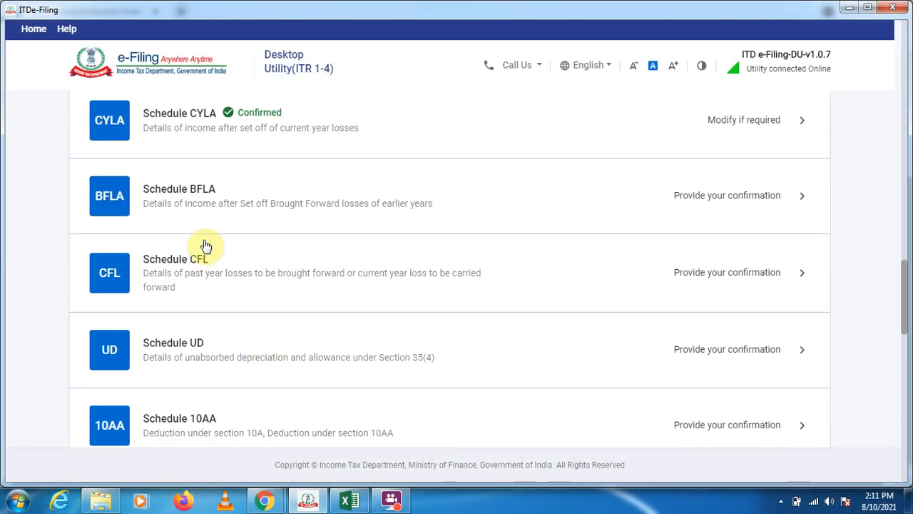
pyautogui.click(204, 200)
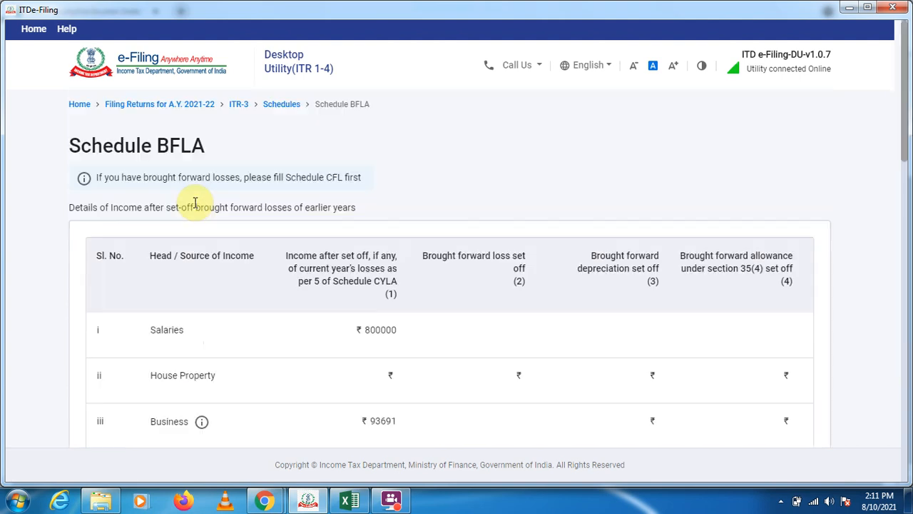
pyautogui.scroll(-2, 484, 139)
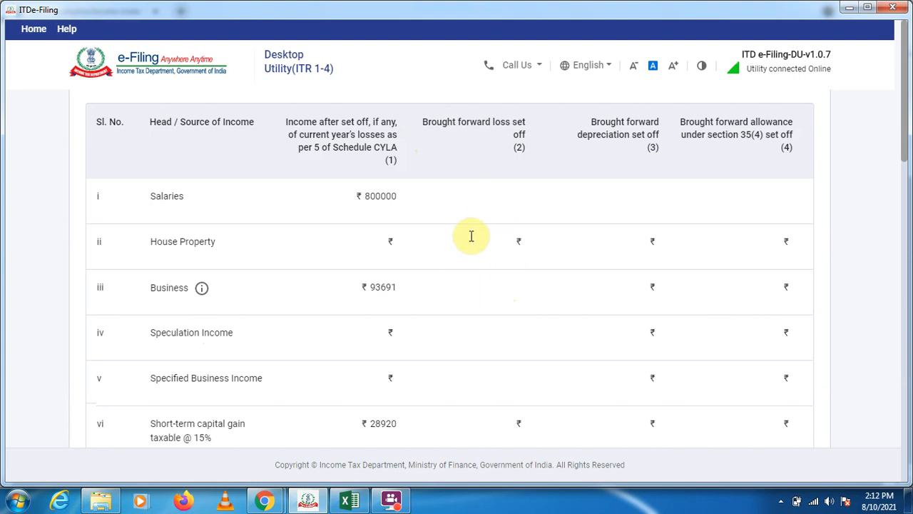
pyautogui.scroll(-10, 870, 214)
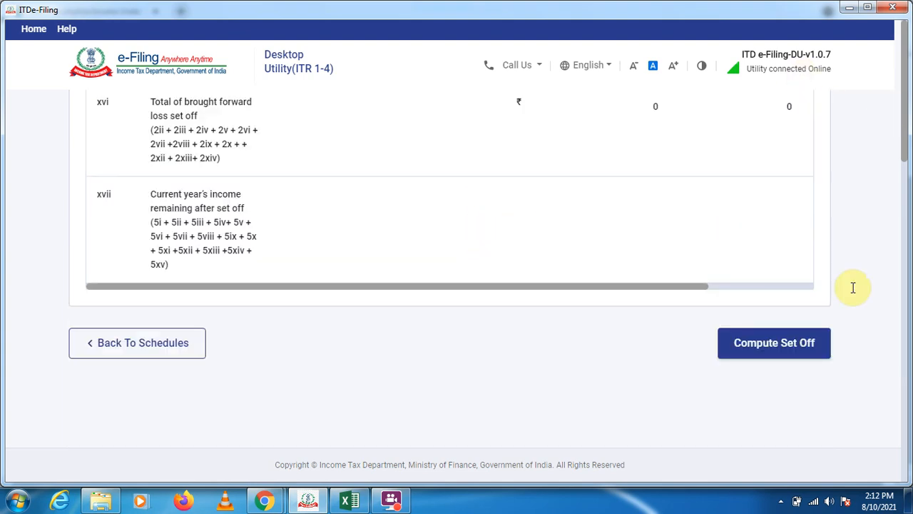
pyautogui.click(748, 346)
pyautogui.scroll(2, 524, 329)
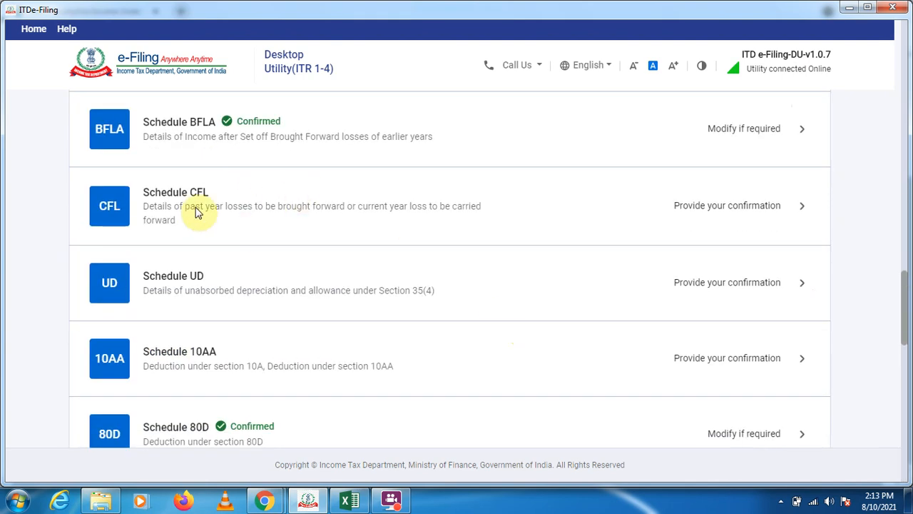
# In Schedule CFL, select the 2020-21 row, compute the set-off and confirm the schedule.
pyautogui.click(799, 211)
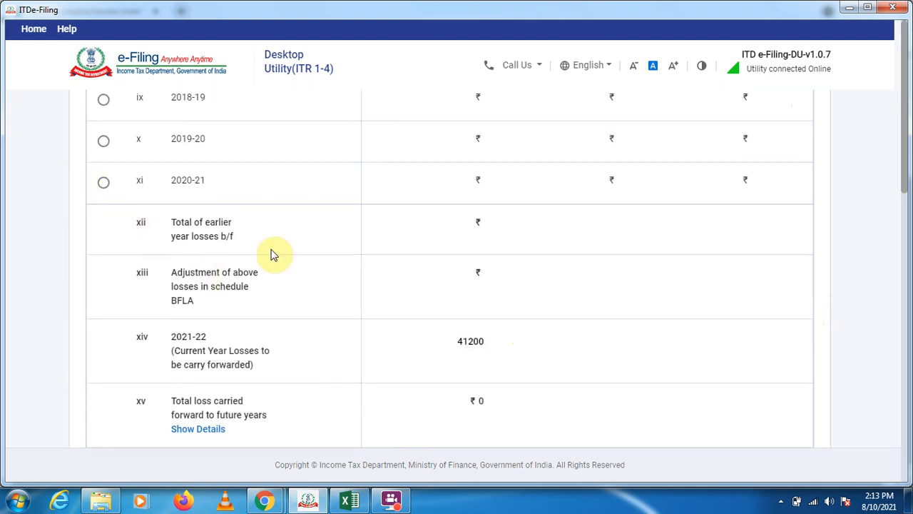
pyautogui.click(103, 182)
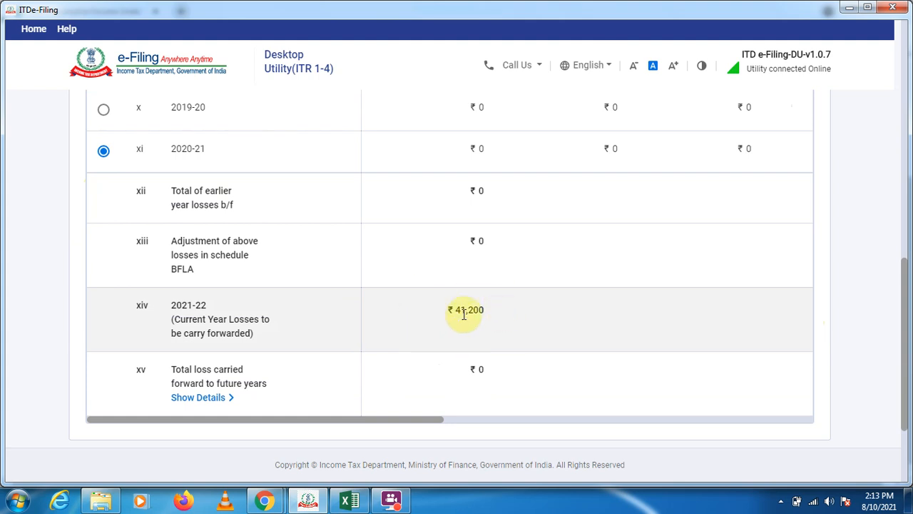
pyautogui.scroll(-3, 414, 336)
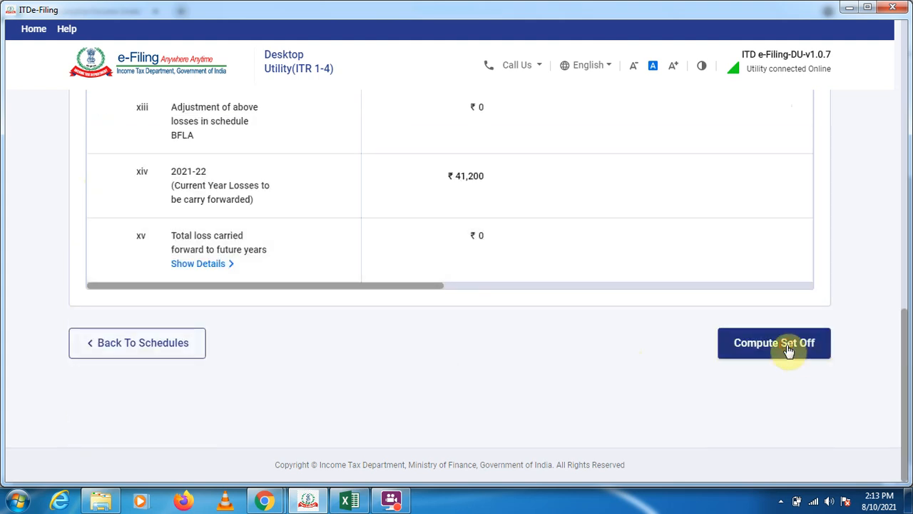
pyautogui.click(786, 344)
# Confirm Schedule UD and Schedule 10AA without adding any details.
pyautogui.scroll(-12, 373, 350)
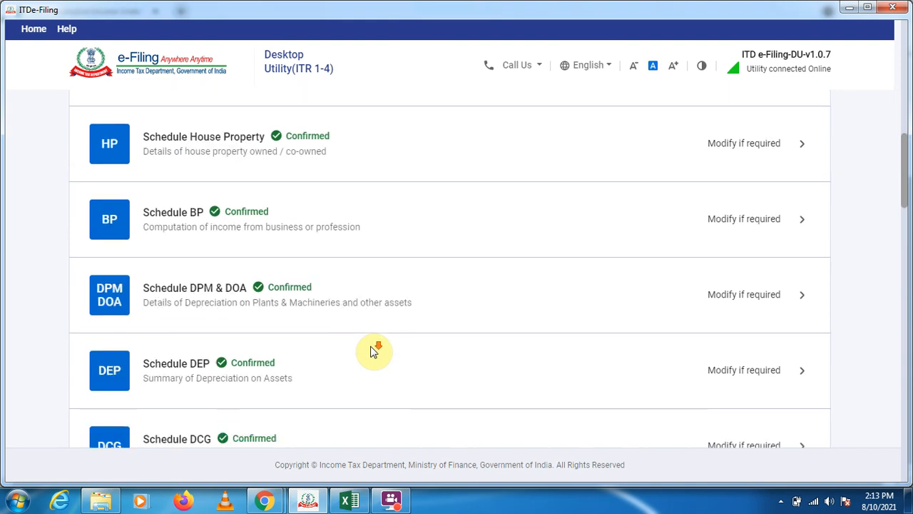
pyautogui.scroll(-8, 373, 351)
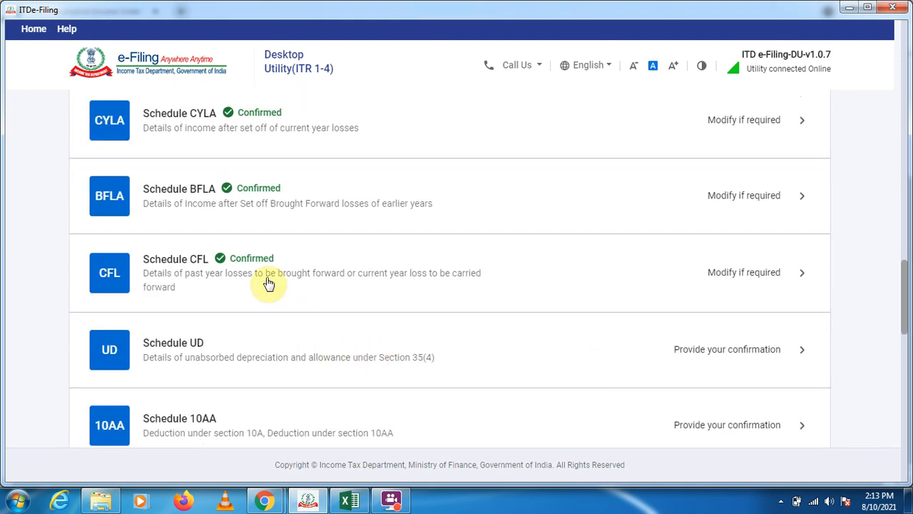
pyautogui.scroll(-2, 171, 230)
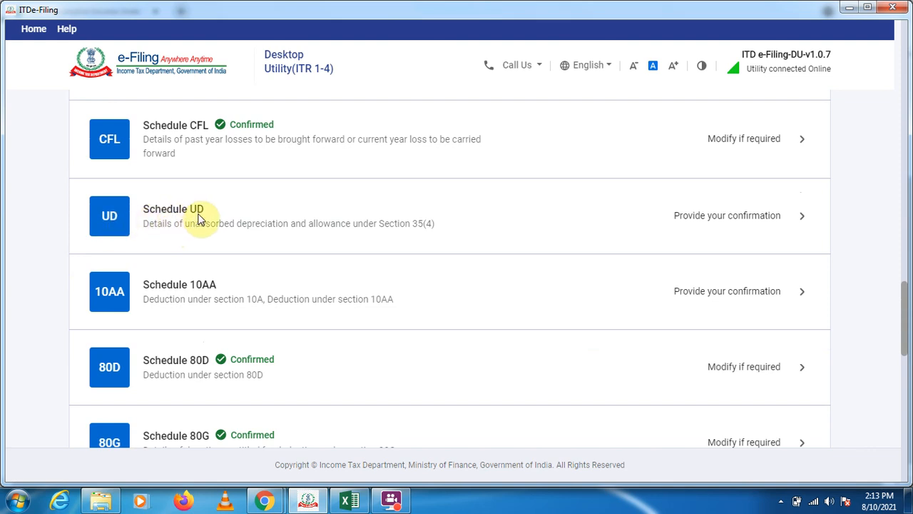
pyautogui.click(795, 223)
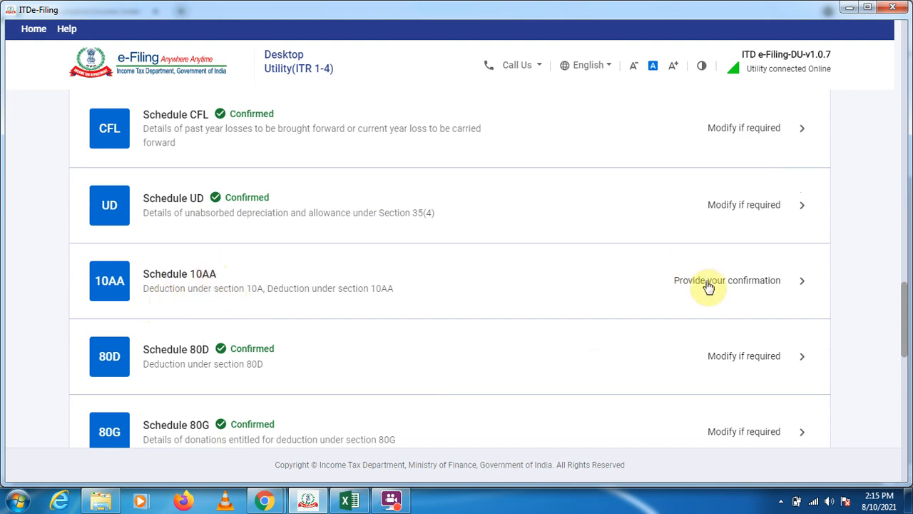
pyautogui.click(800, 285)
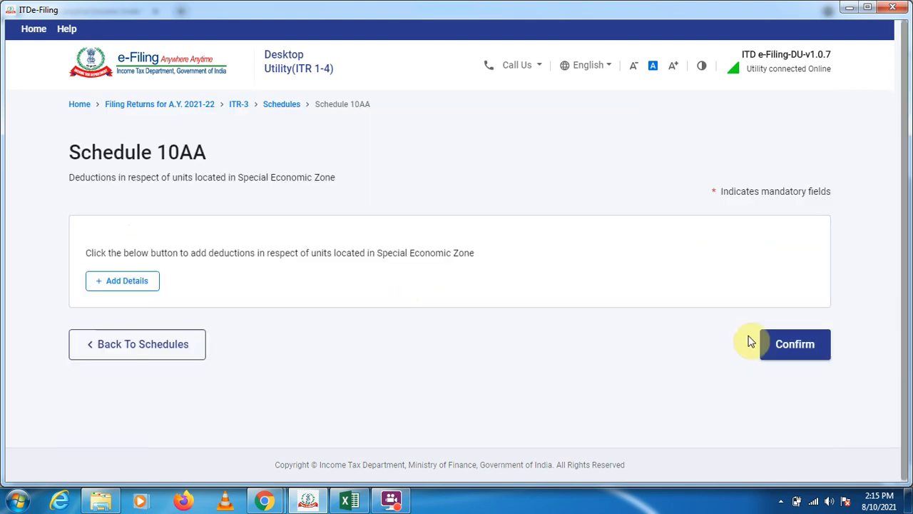
pyautogui.click(777, 342)
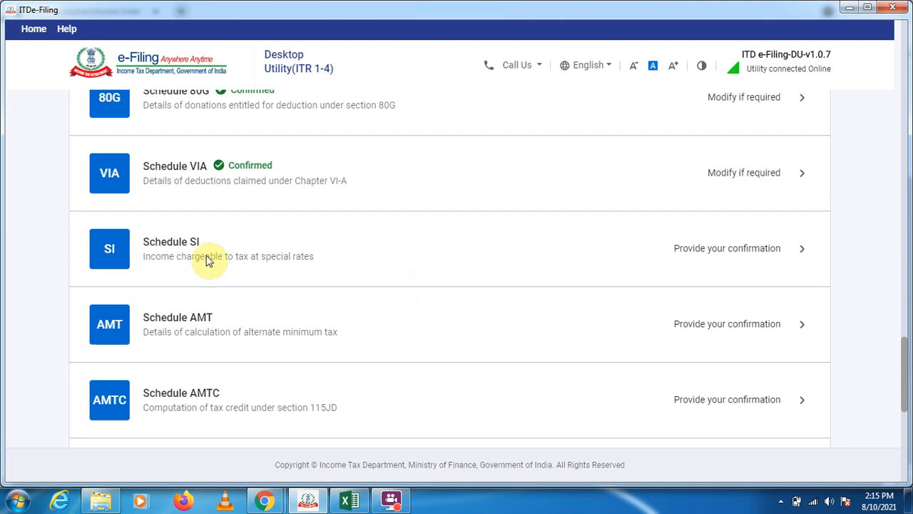
# Review the income chargeable at special rates in Schedule SI and confirm the schedule.
pyautogui.click(206, 257)
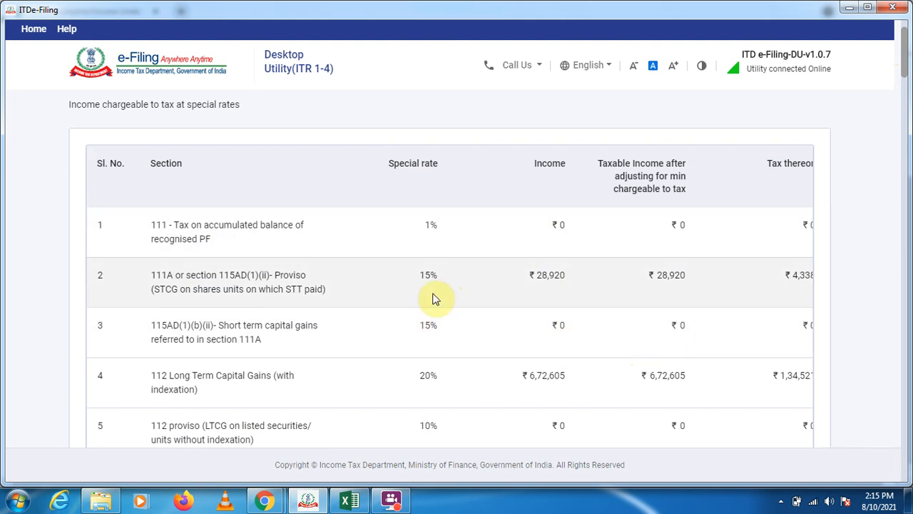
pyautogui.scroll(-2, 571, 330)
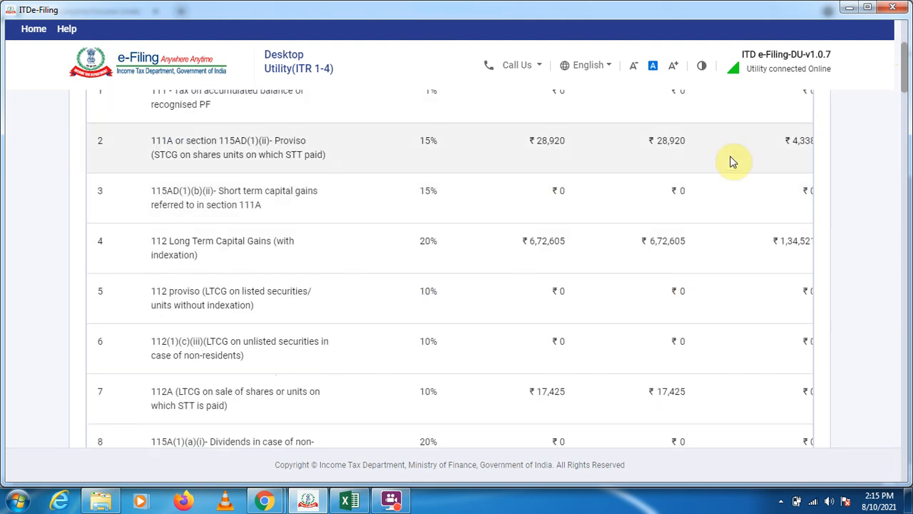
pyautogui.scroll(-20, 663, 435)
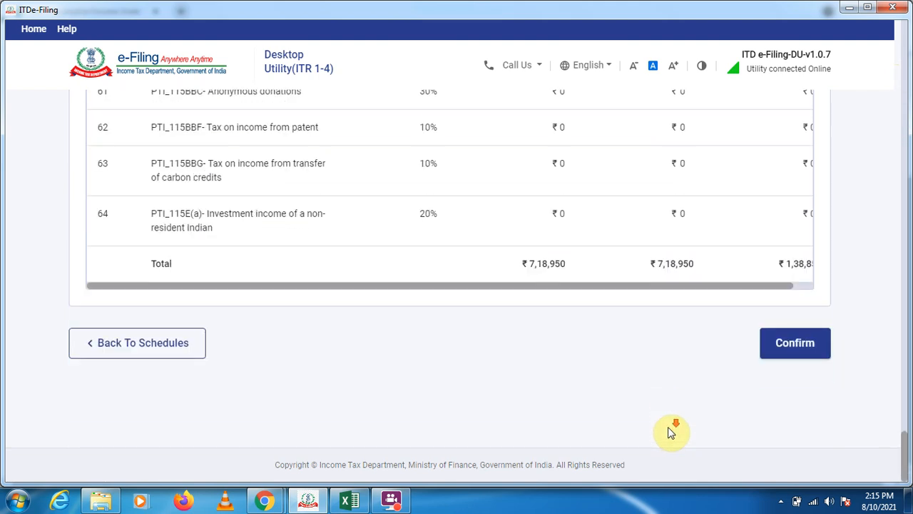
pyautogui.click(795, 344)
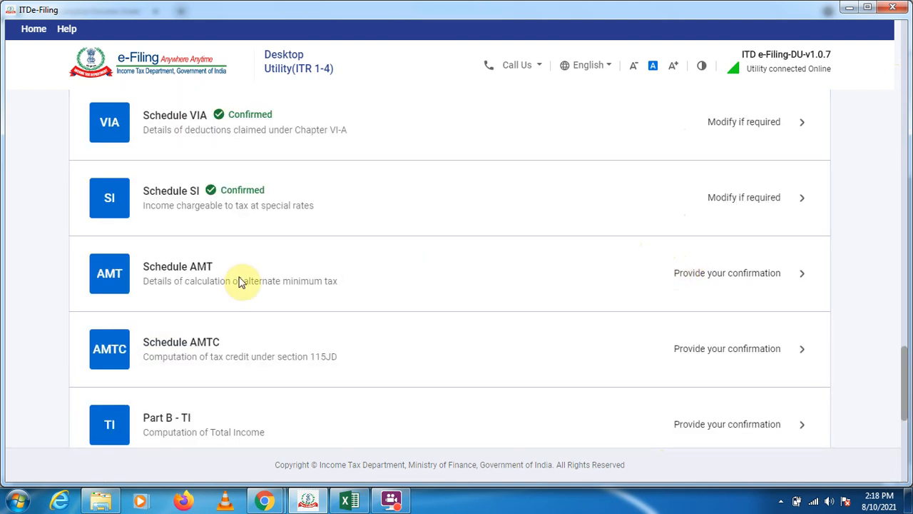
# Confirm Schedule AMT for alternate minimum tax and Schedule AMTC for tax credit under section 115JD.
pyautogui.click(799, 275)
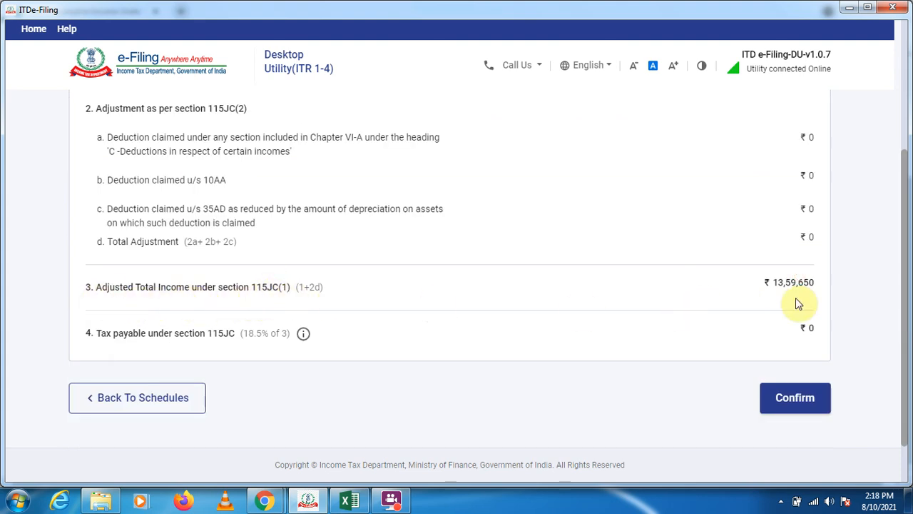
pyautogui.click(792, 400)
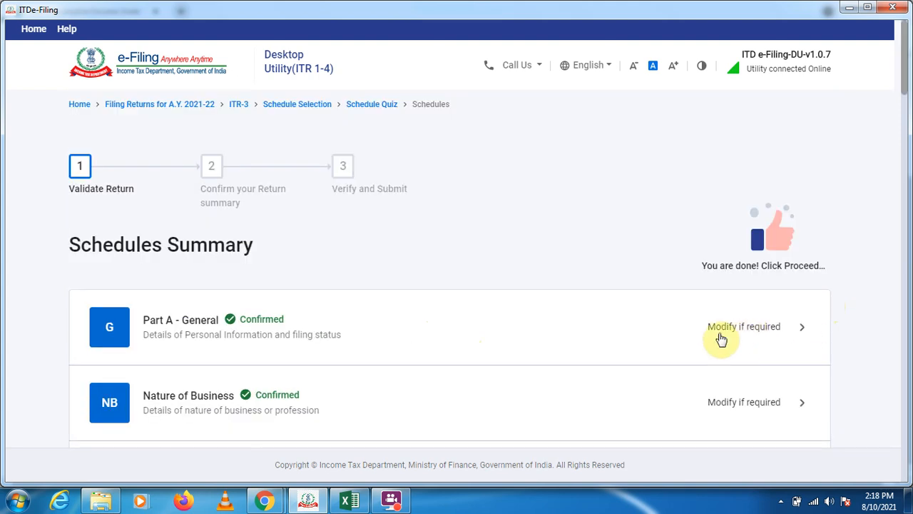
pyautogui.scroll(-10, 678, 357)
pyautogui.scroll(-10, 678, 357)
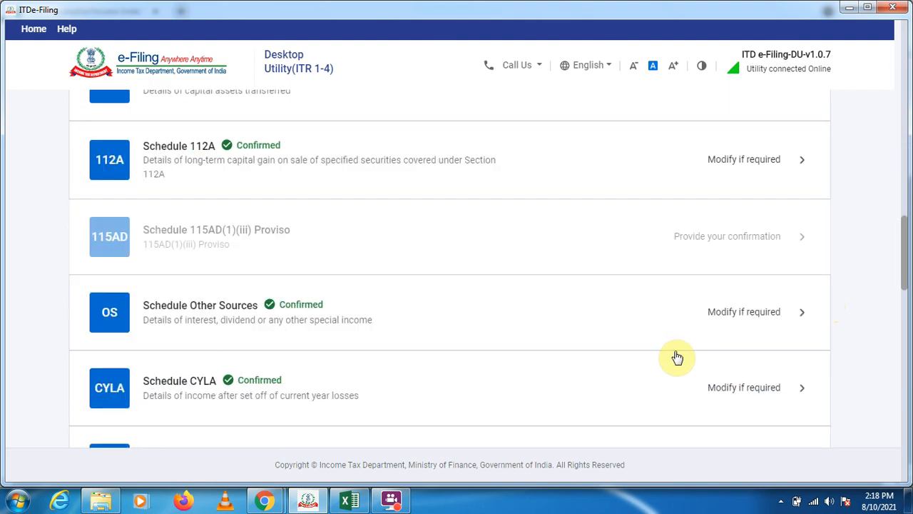
pyautogui.scroll(-10, 342, 335)
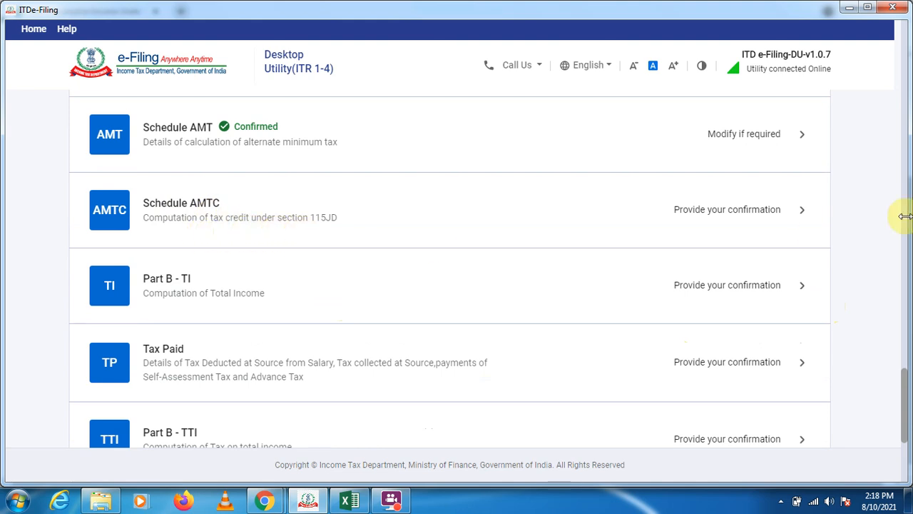
pyautogui.click(801, 211)
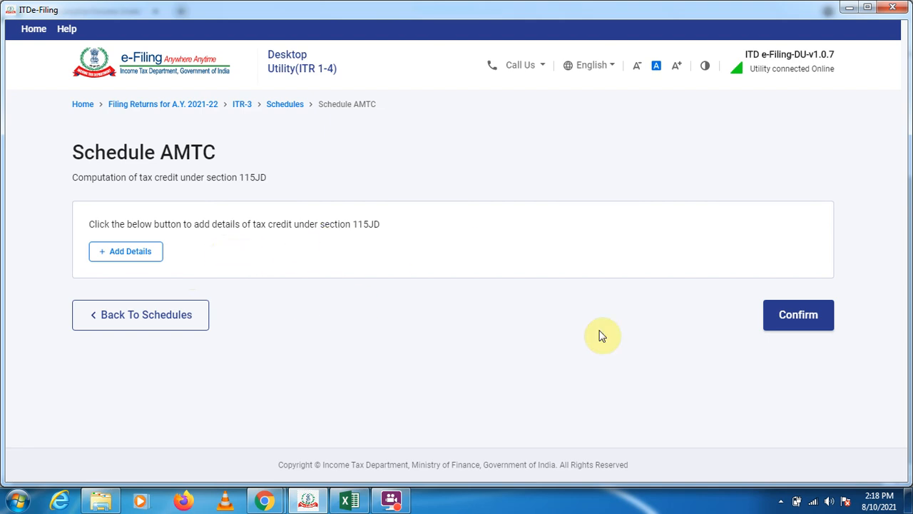
pyautogui.click(801, 318)
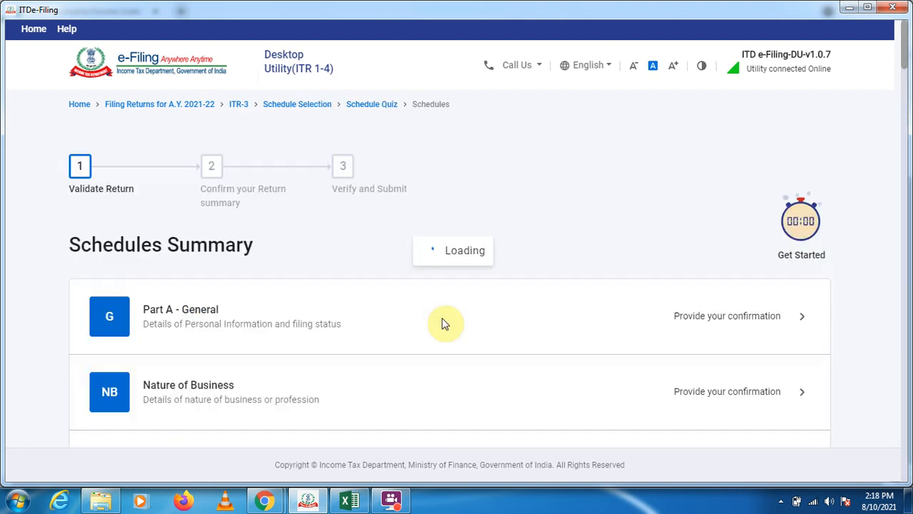
# Review the total income computation in Part B - TI and confirm it.
pyautogui.scroll(1, 290, 246)
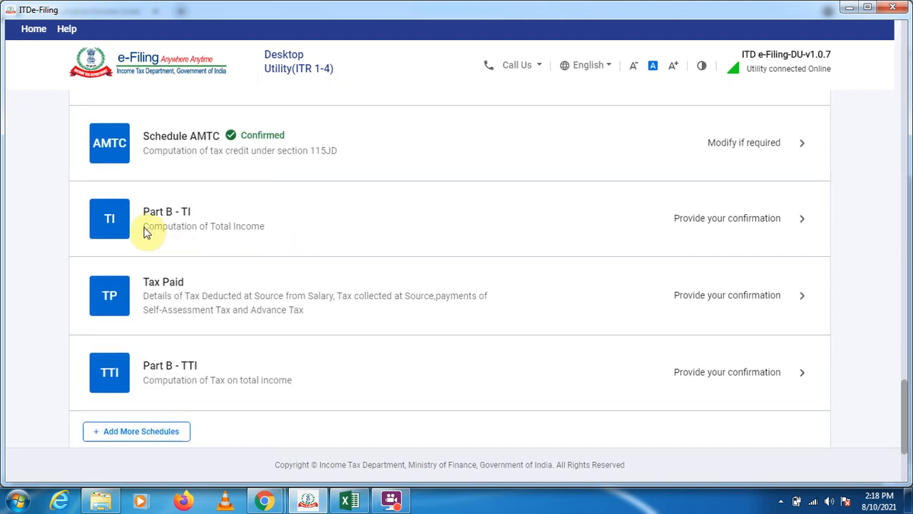
pyautogui.click(797, 218)
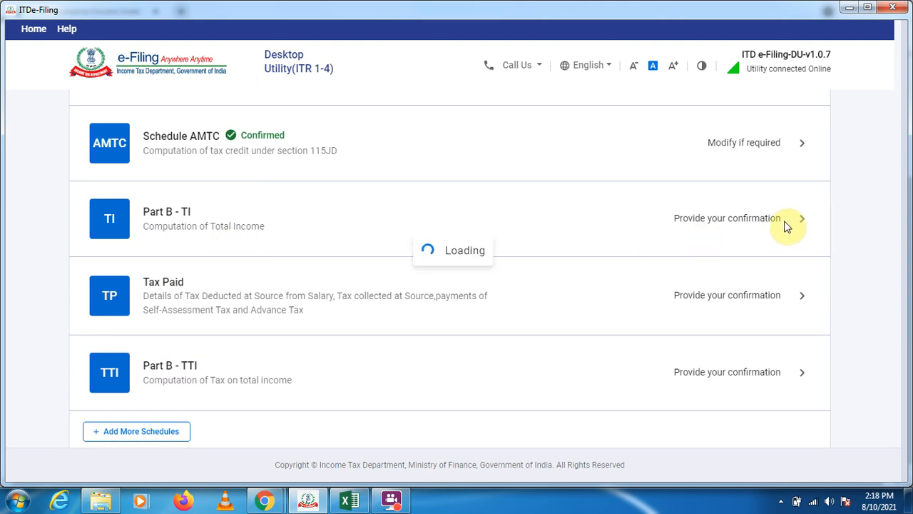
pyautogui.scroll(-5, 572, 277)
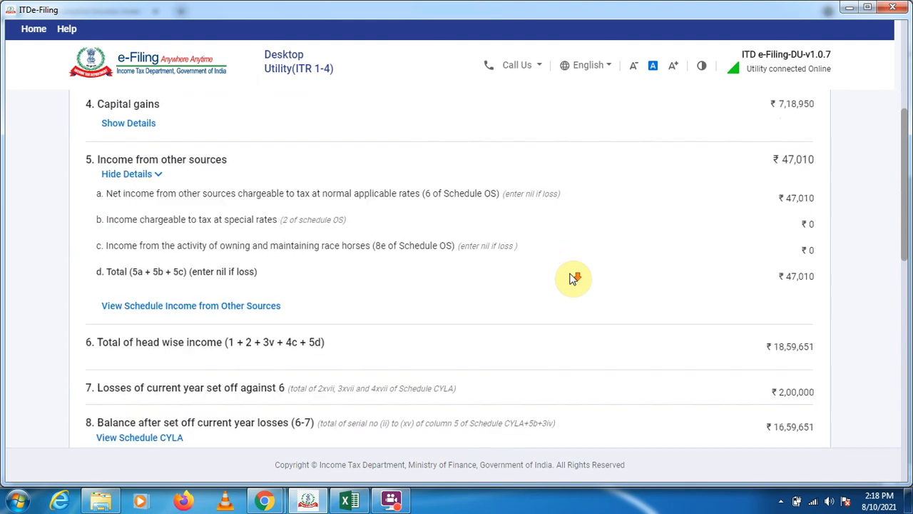
pyautogui.scroll(-5, 573, 277)
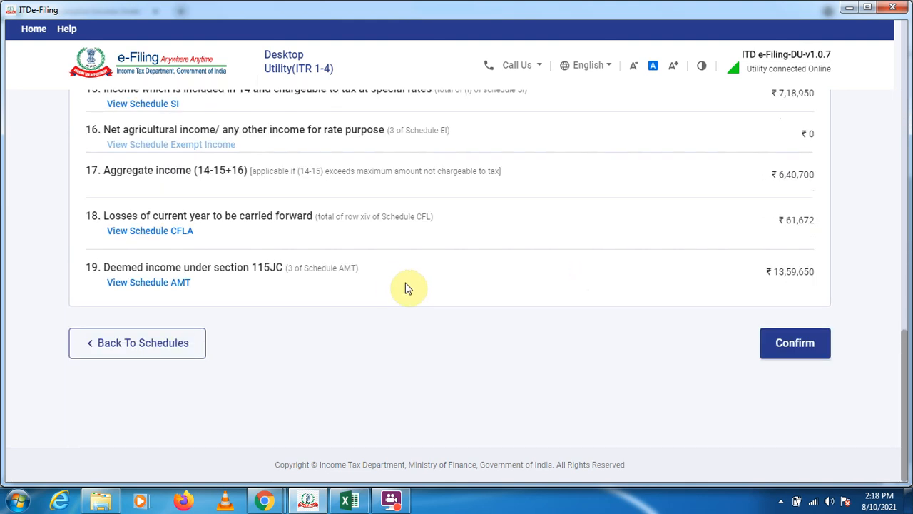
pyautogui.click(795, 344)
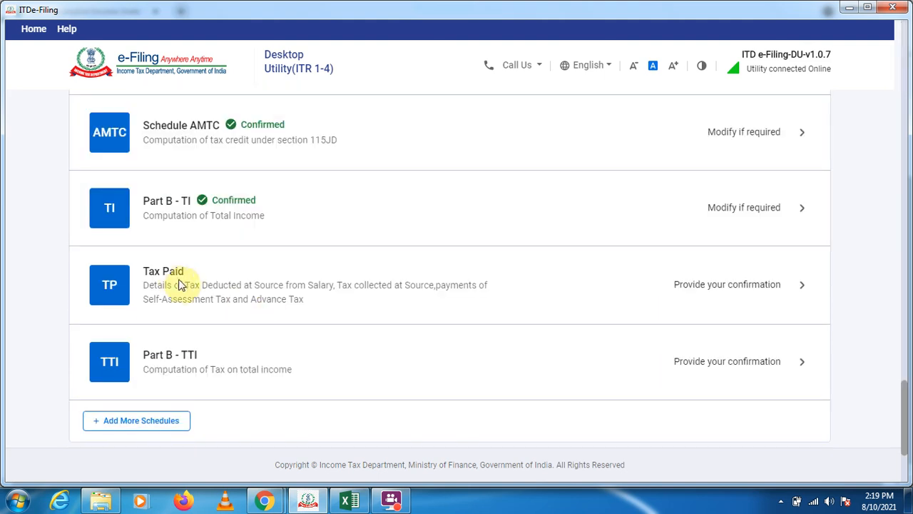
# Open the Tax Paid schedule and start a new TDS 1 entry for tax deducted at source from salary.
pyautogui.click(802, 287)
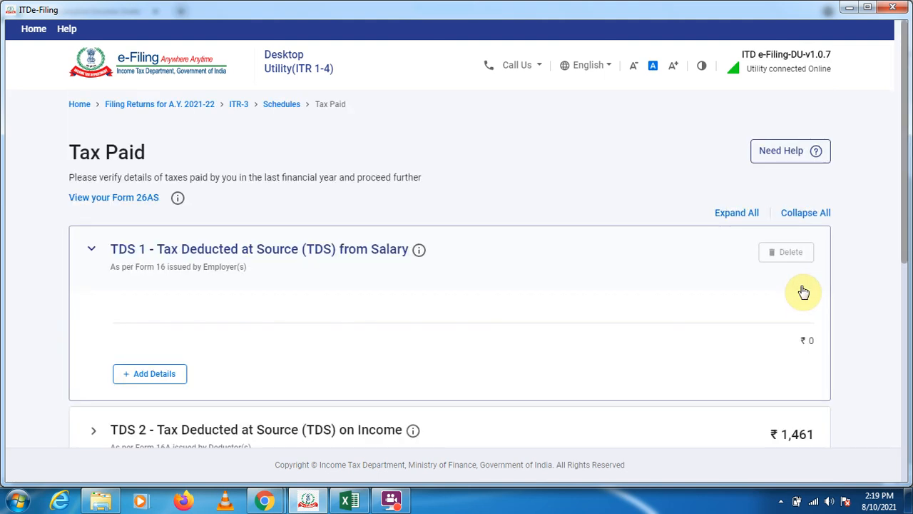
pyautogui.scroll(-2, 591, 332)
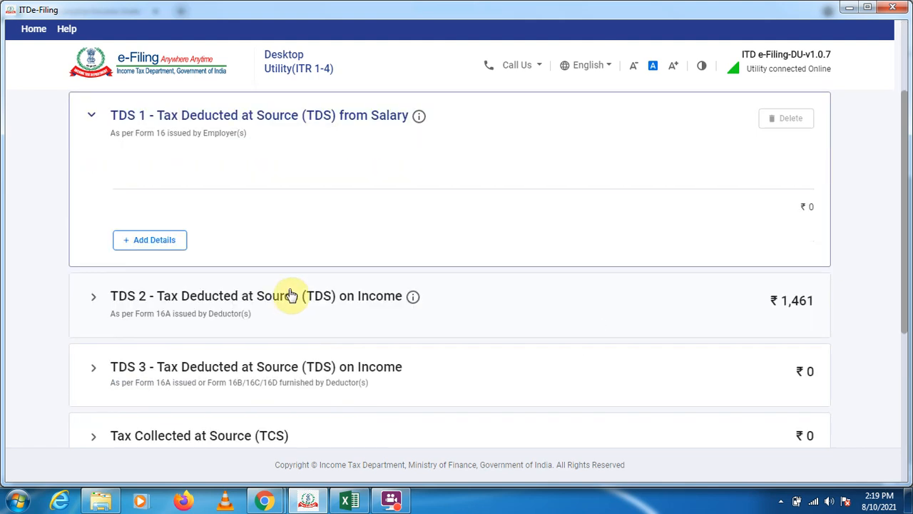
pyautogui.click(150, 244)
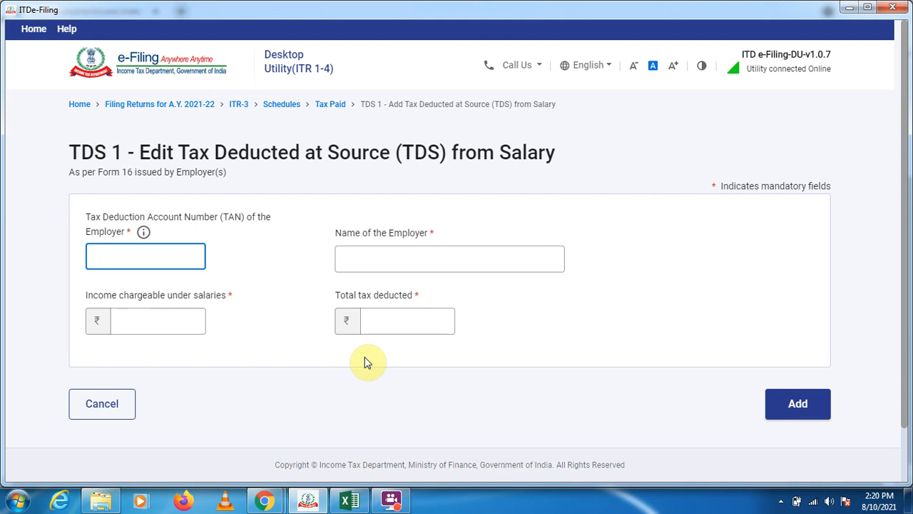
# Switch to the e-Filing portal in Chrome, continue to TRACES for Form 26AS and accept the Form 16/16A usage terms.
pyautogui.click(172, 115)
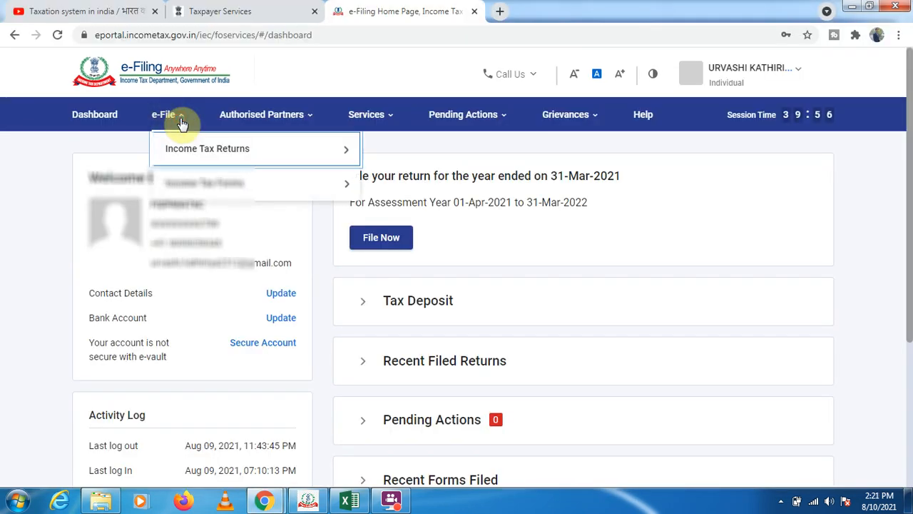
pyautogui.moveTo(230, 157)
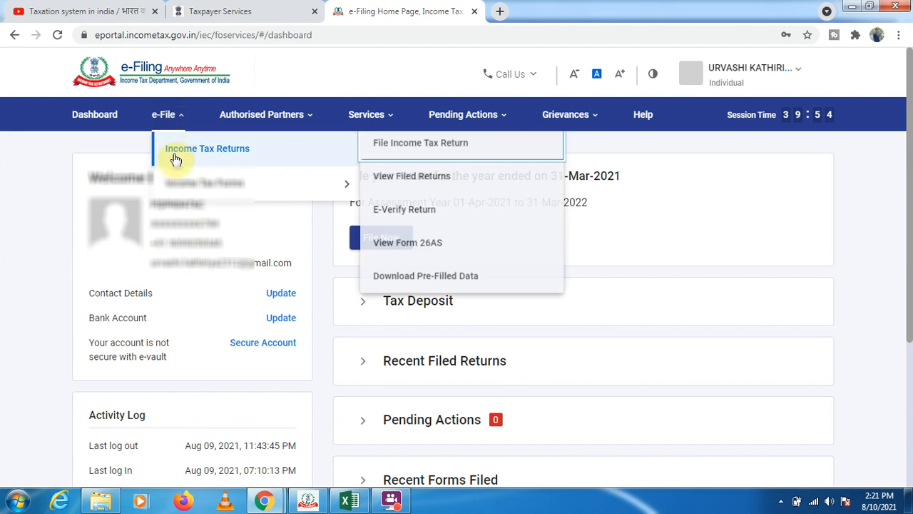
pyautogui.click(399, 246)
pyautogui.click(588, 402)
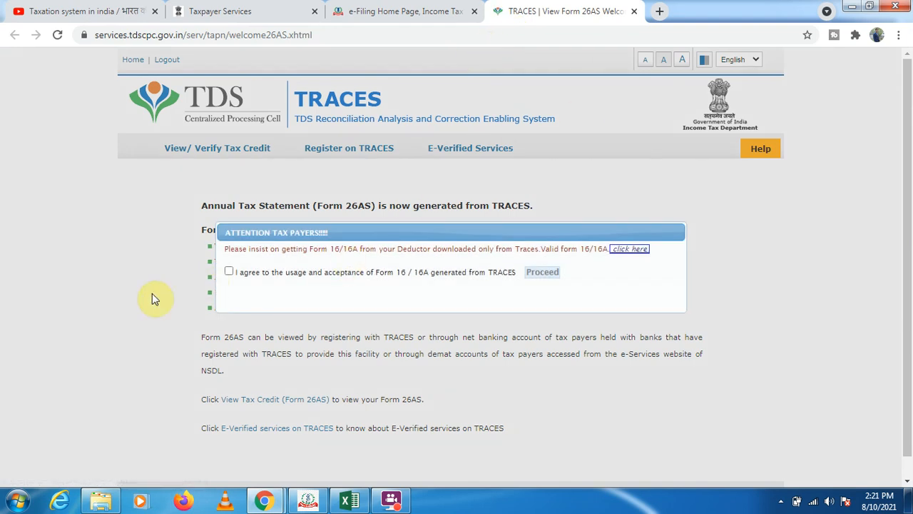
pyautogui.click(229, 272)
pyautogui.click(542, 272)
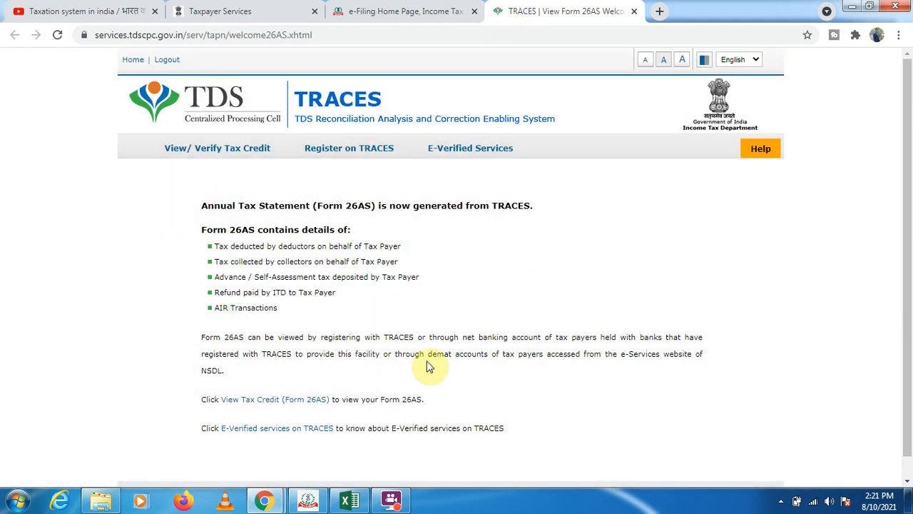
pyautogui.click(282, 401)
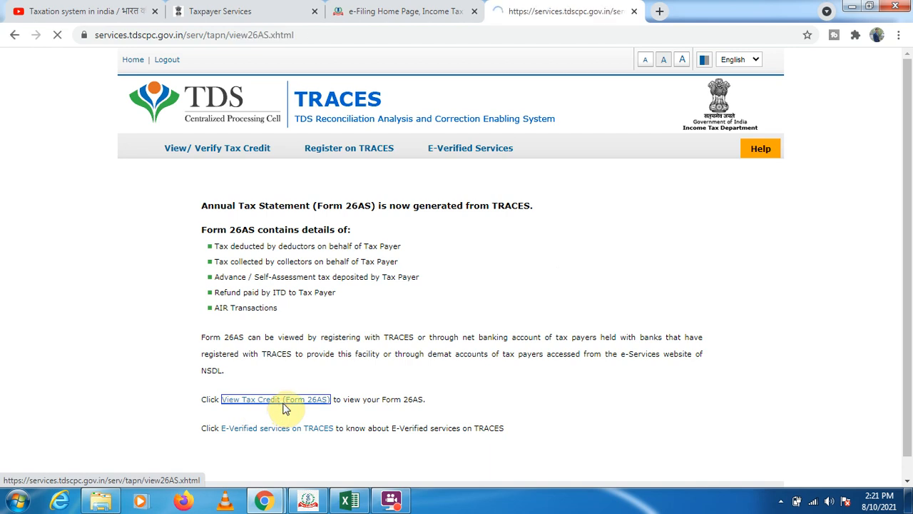
# View the Form 26AS tax credit statement for assessment year 2021-22 in HTML format.
pyautogui.click(502, 240)
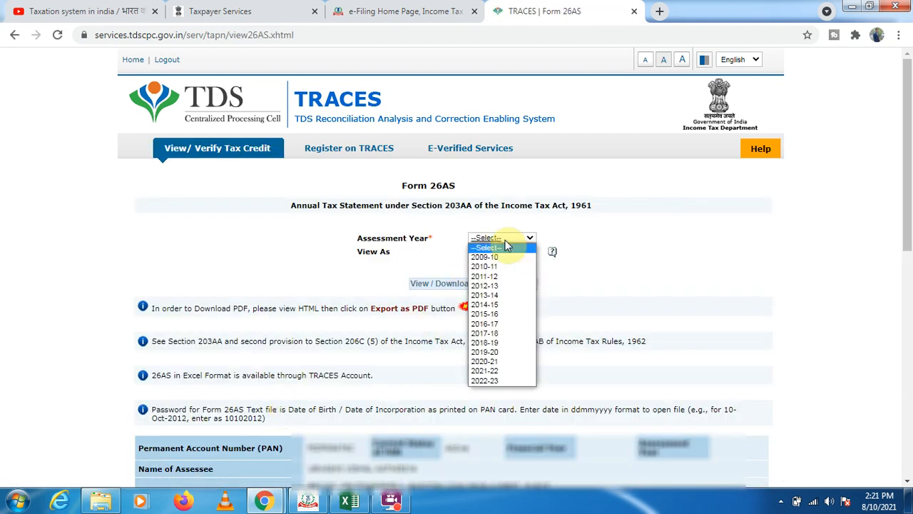
pyautogui.click(492, 371)
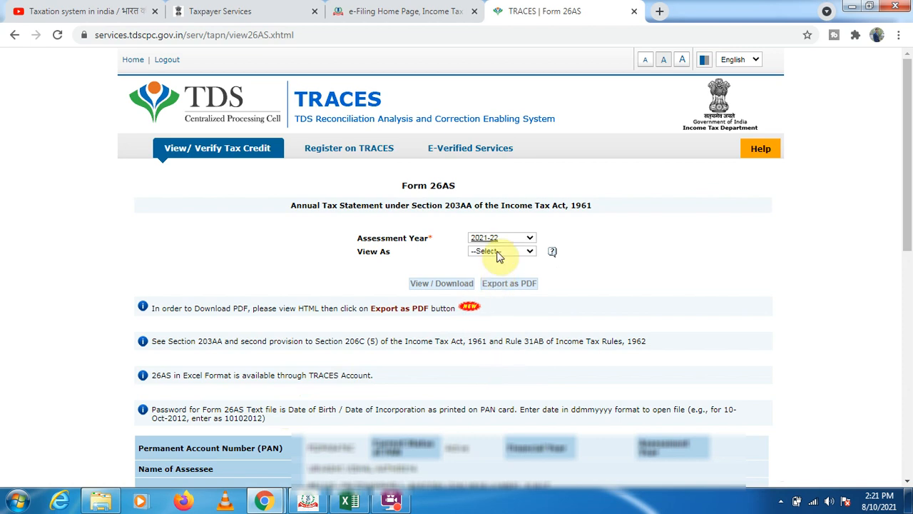
pyautogui.click(497, 251)
pyautogui.click(487, 266)
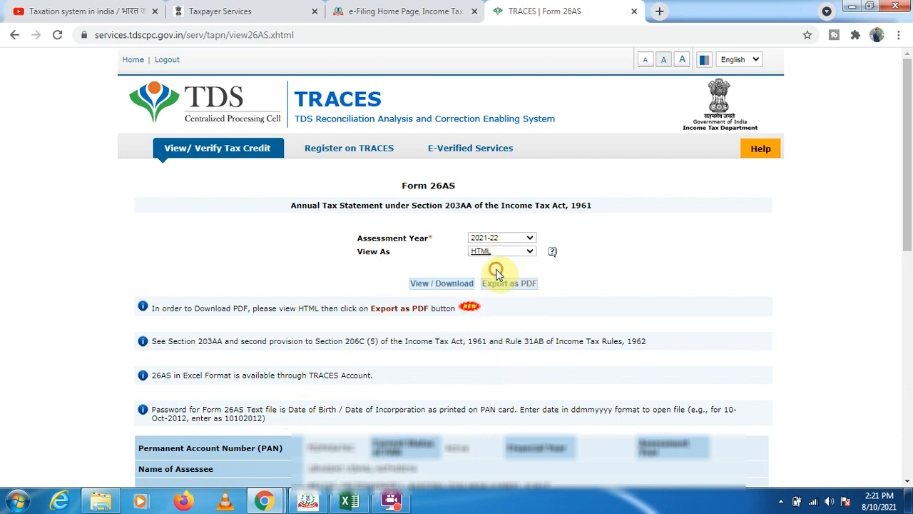
pyautogui.click(438, 285)
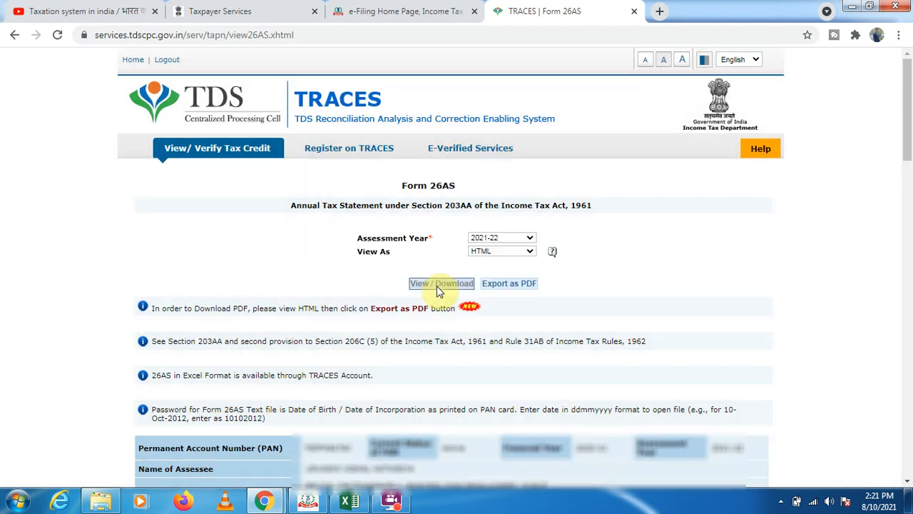
pyautogui.scroll(-5, 368, 420)
pyautogui.scroll(5, 369, 418)
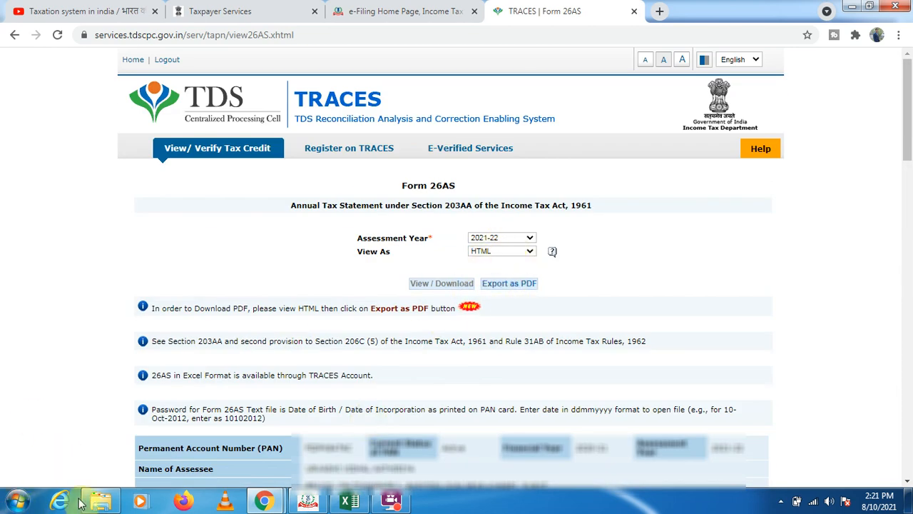
# Switch back to the ITDe-Filing utility, discard the blank salary TDS entry and confirm the Tax Paid schedule.
pyautogui.click(308, 502)
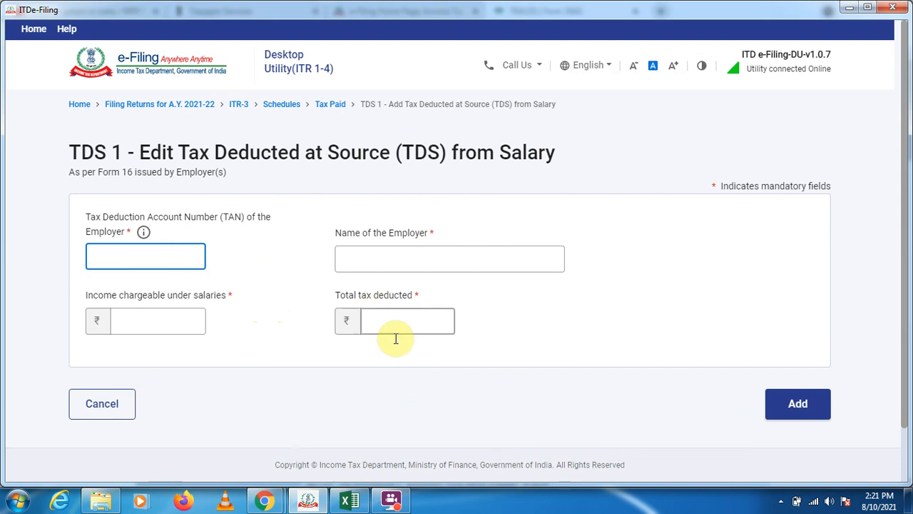
pyautogui.click(123, 401)
pyautogui.scroll(-5, 485, 360)
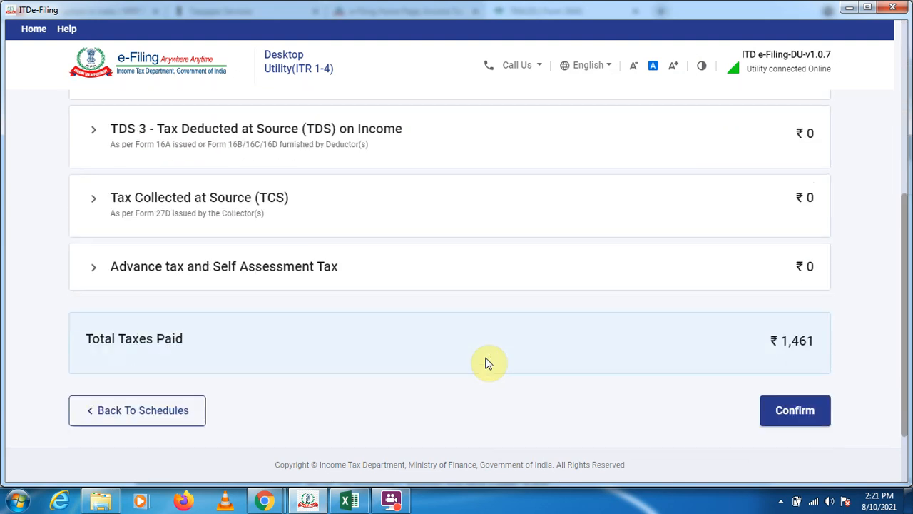
pyautogui.click(813, 372)
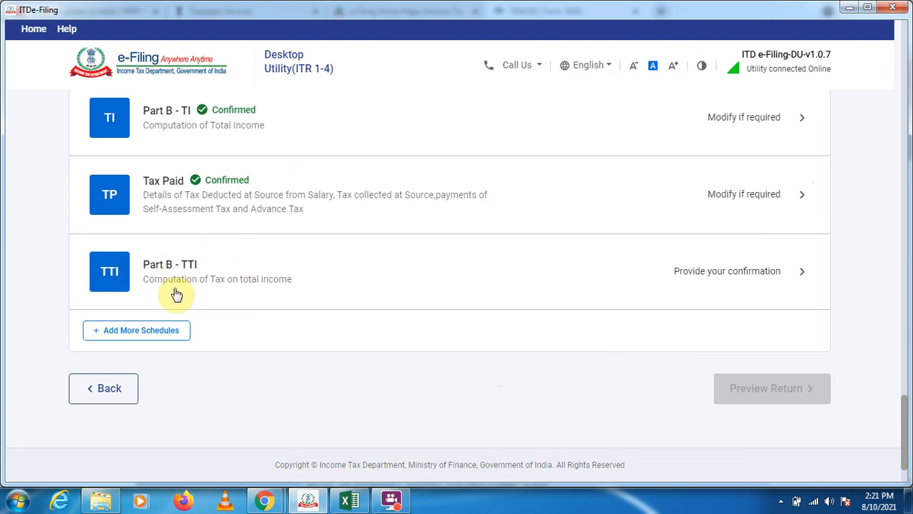
# Review Part B - TTI, answer No to the question on foreign assets and income, and opt to pay later.
pyautogui.click(802, 272)
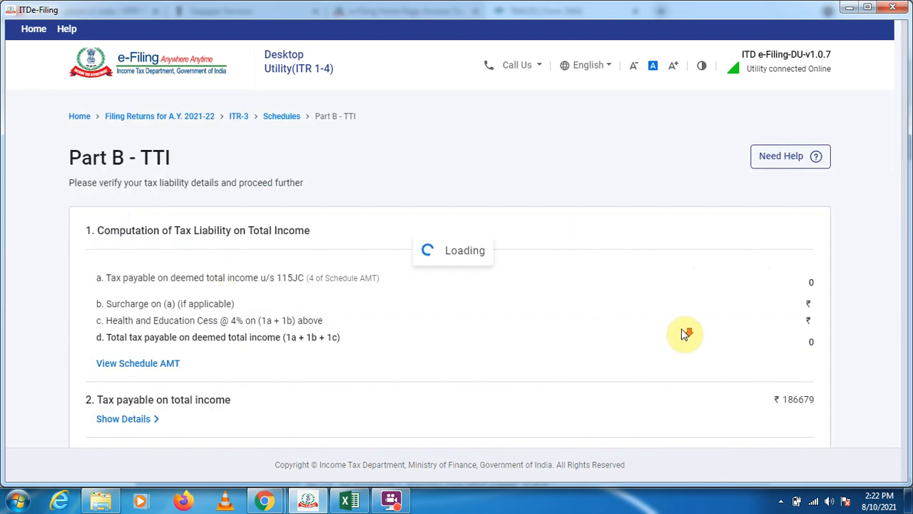
pyautogui.scroll(-12, 686, 332)
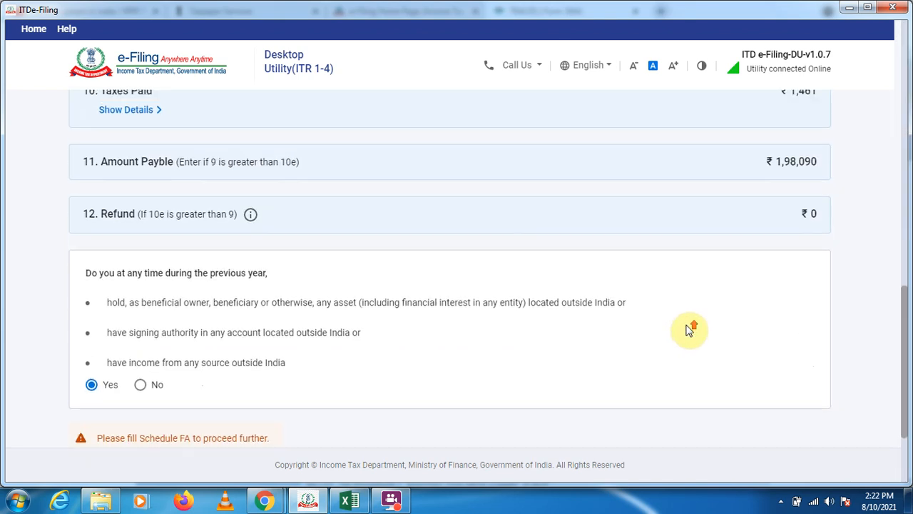
pyautogui.scroll(2, 688, 330)
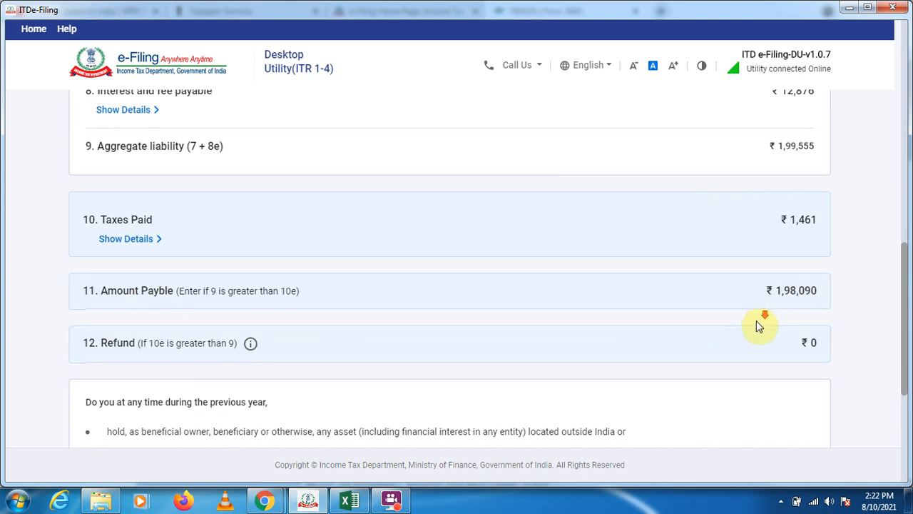
pyautogui.scroll(-3, 757, 322)
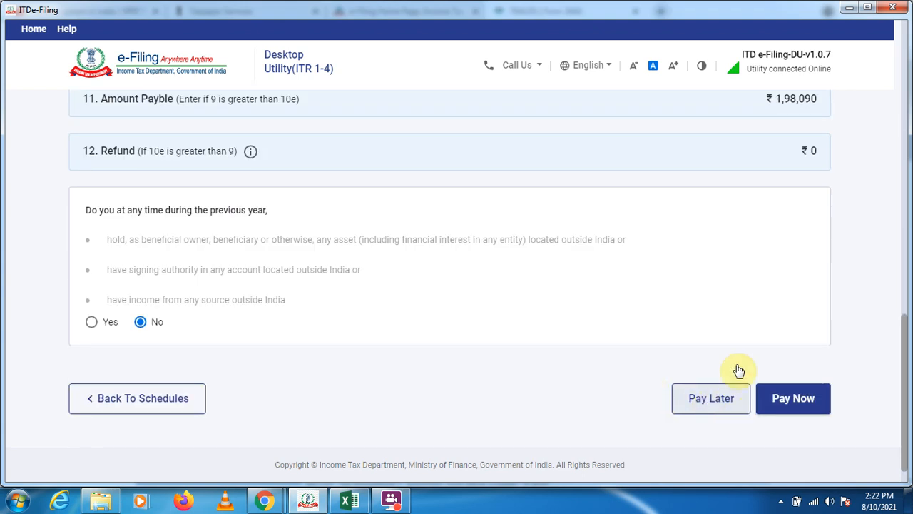
pyautogui.click(723, 411)
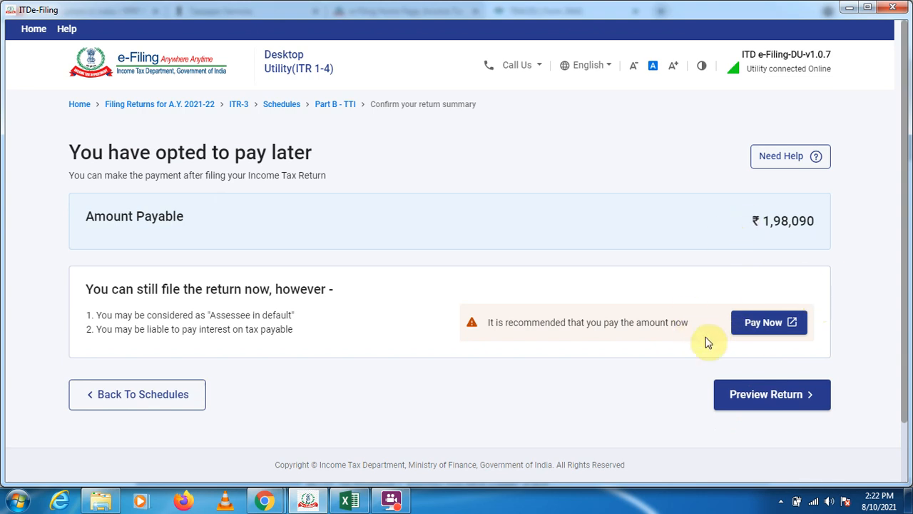
# Preview the return, look through its general information and filing status, and continue to the declaration.
pyautogui.click(757, 402)
pyautogui.scroll(-10, 831, 313)
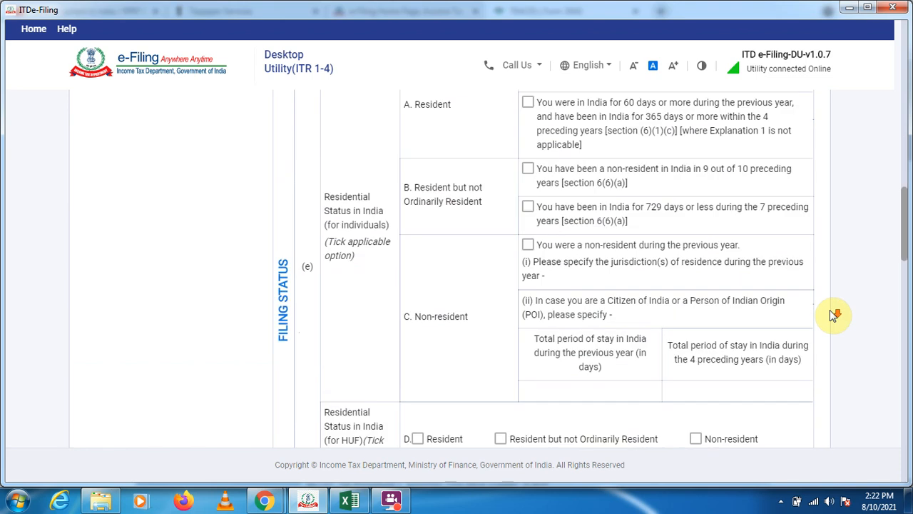
pyautogui.scroll(-10, 832, 315)
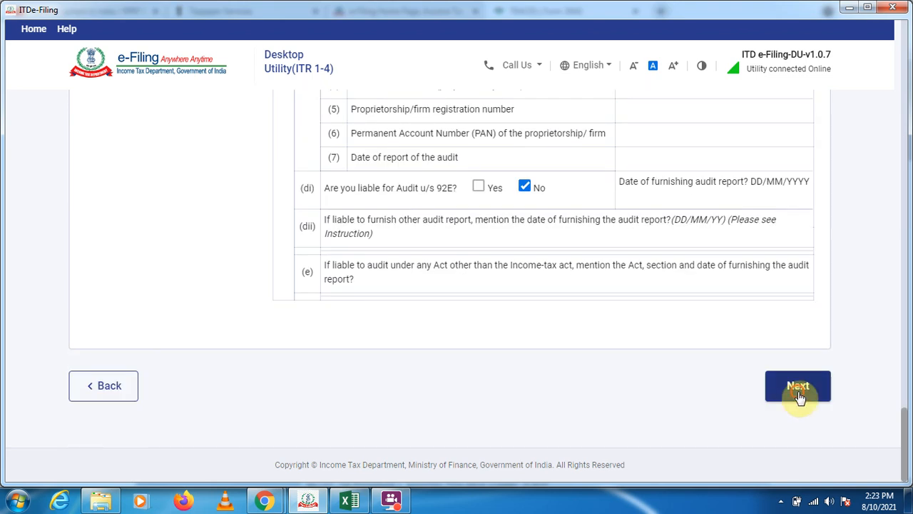
pyautogui.click(799, 399)
# Complete the declaration by filling in the place, keeping Self as the capacity and ticking the declaration statement.
pyautogui.scroll(-4, 508, 336)
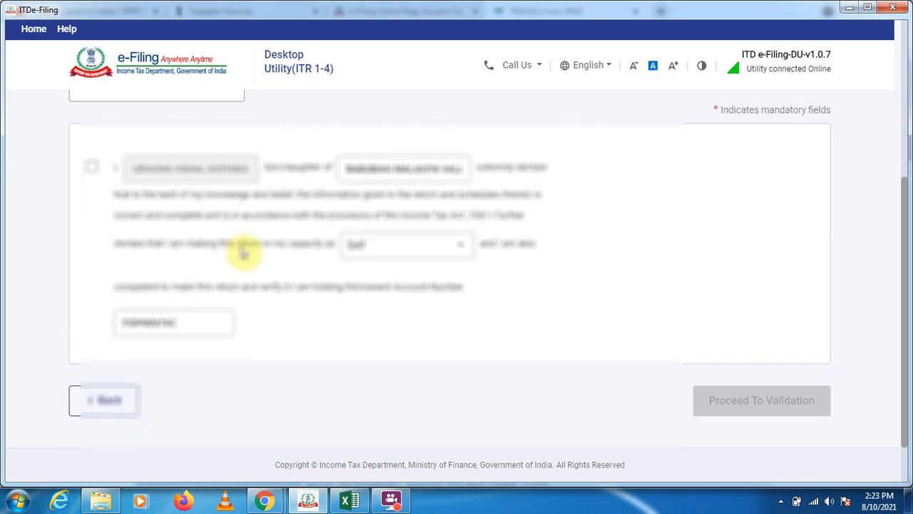
pyautogui.scroll(3, 214, 215)
pyautogui.click(197, 227)
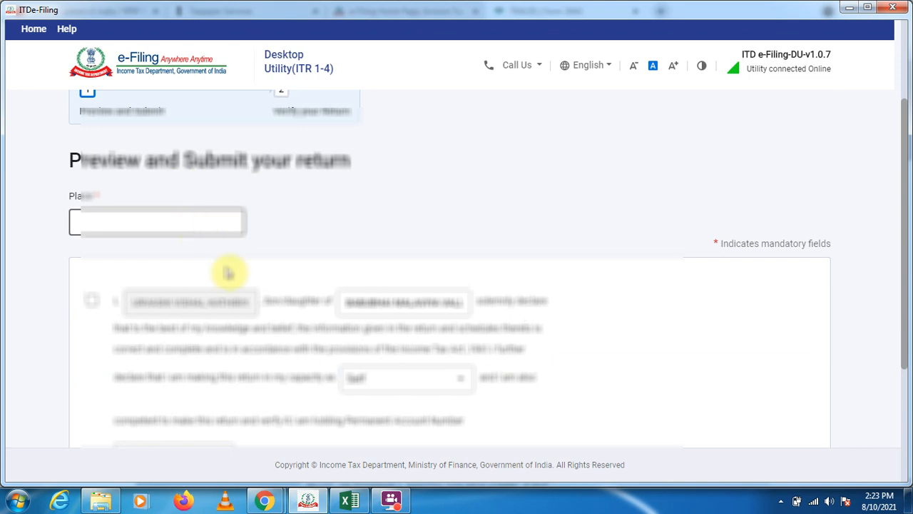
pyautogui.scroll(-3, 526, 401)
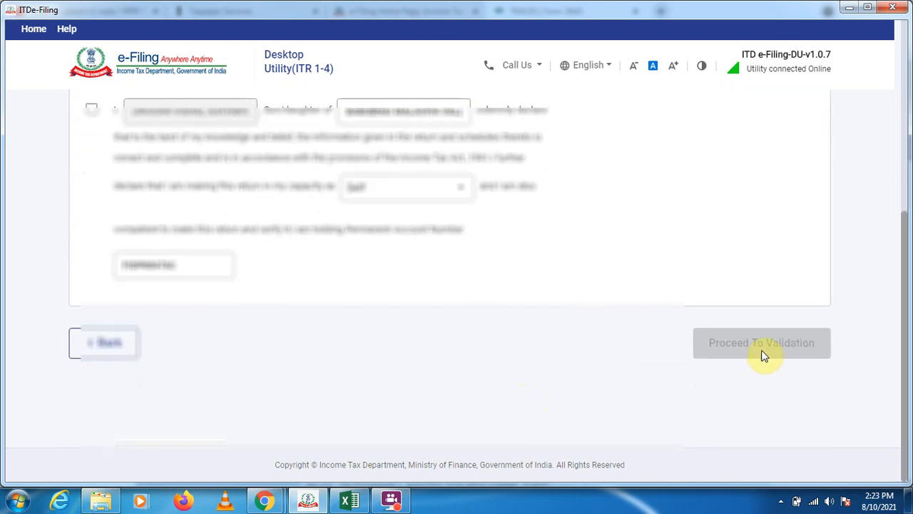
pyautogui.click(91, 109)
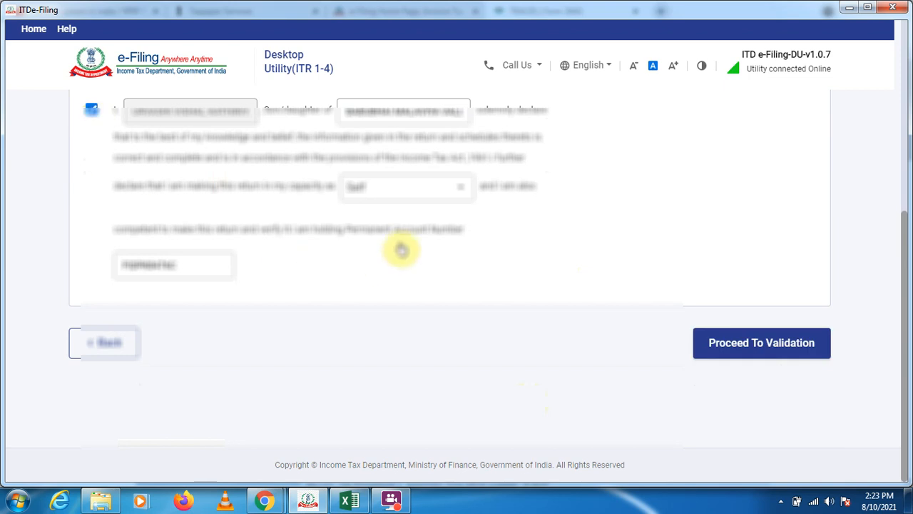
pyautogui.click(460, 188)
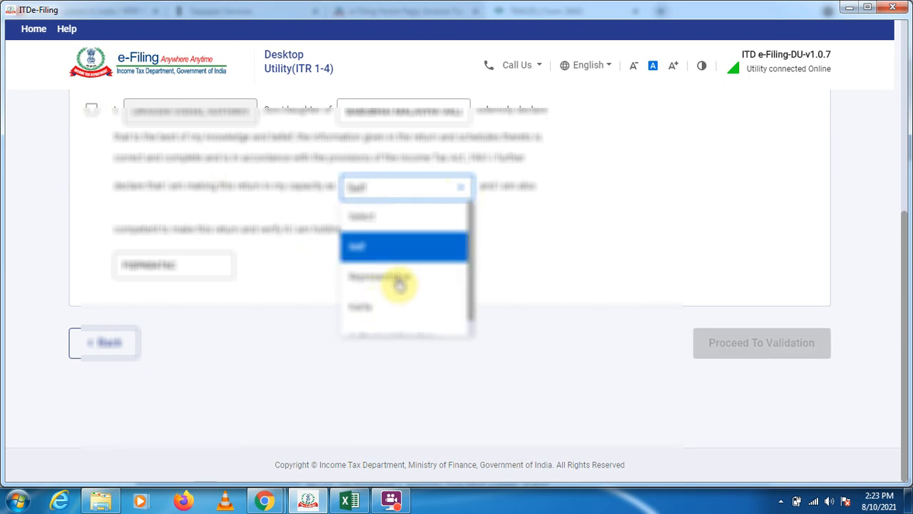
pyautogui.click(465, 185)
pyautogui.click(468, 189)
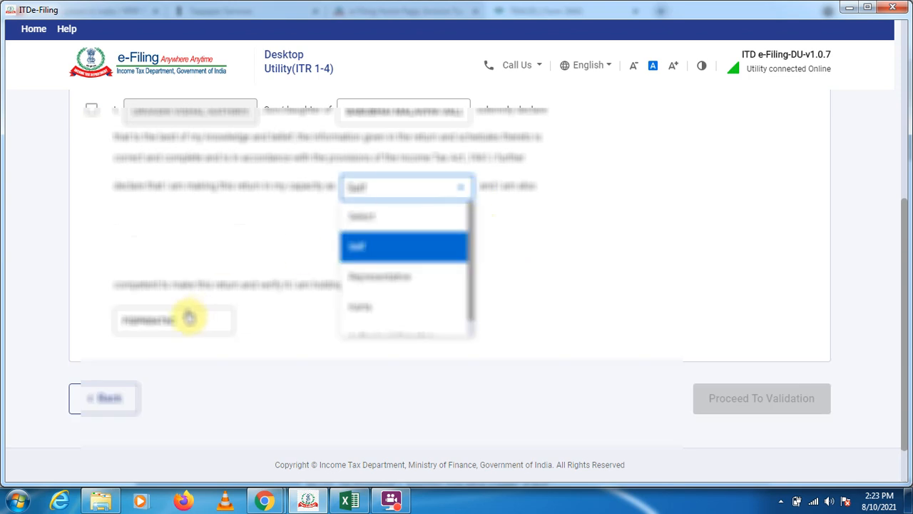
pyautogui.click(285, 347)
pyautogui.scroll(-1, 321, 348)
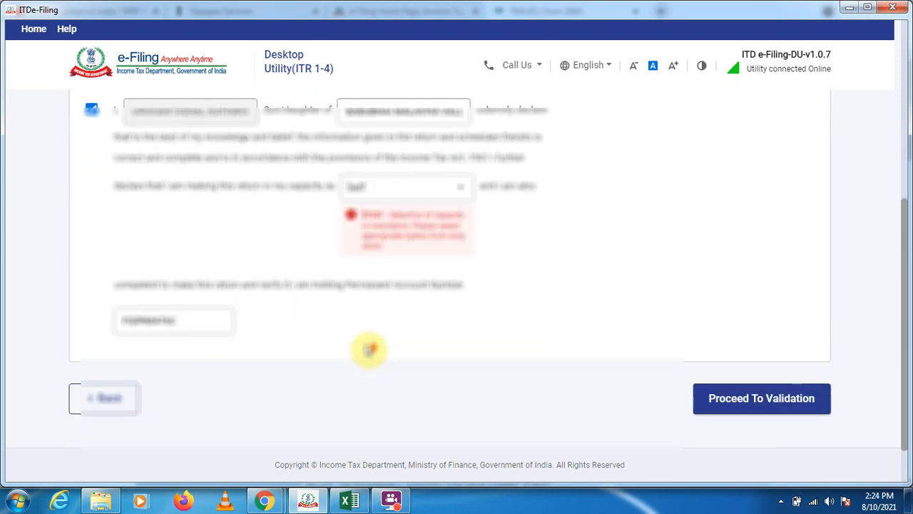
# Run validation on the ITR-3 return and examine the error descriptions.
pyautogui.click(773, 404)
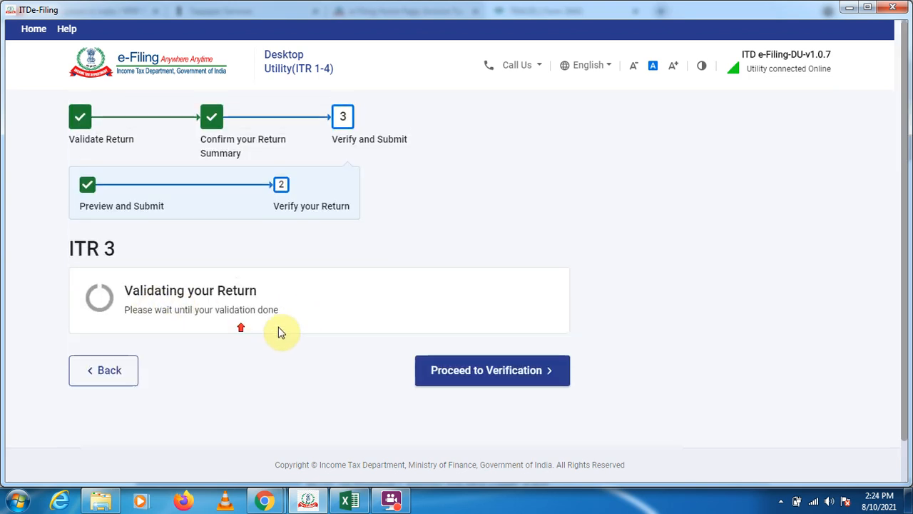
pyautogui.scroll(-7, 302, 341)
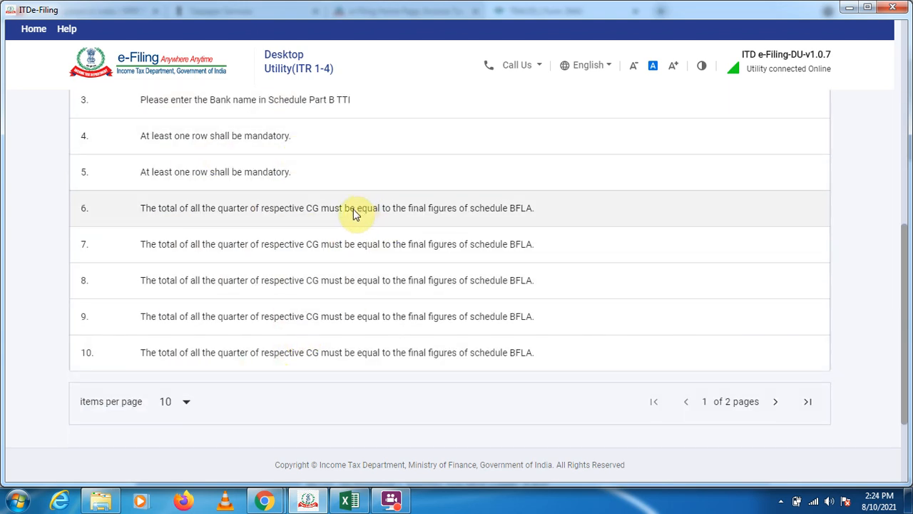
pyautogui.scroll(1, 322, 338)
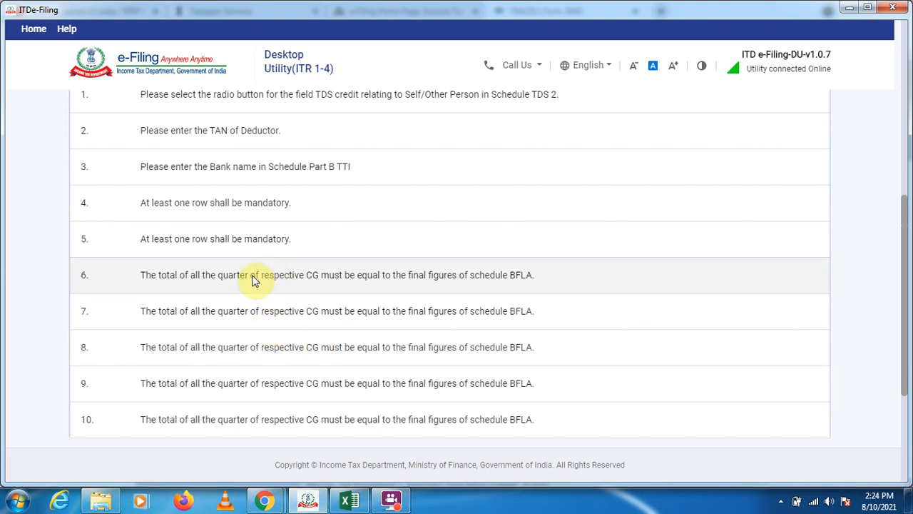
pyautogui.scroll(1, 163, 249)
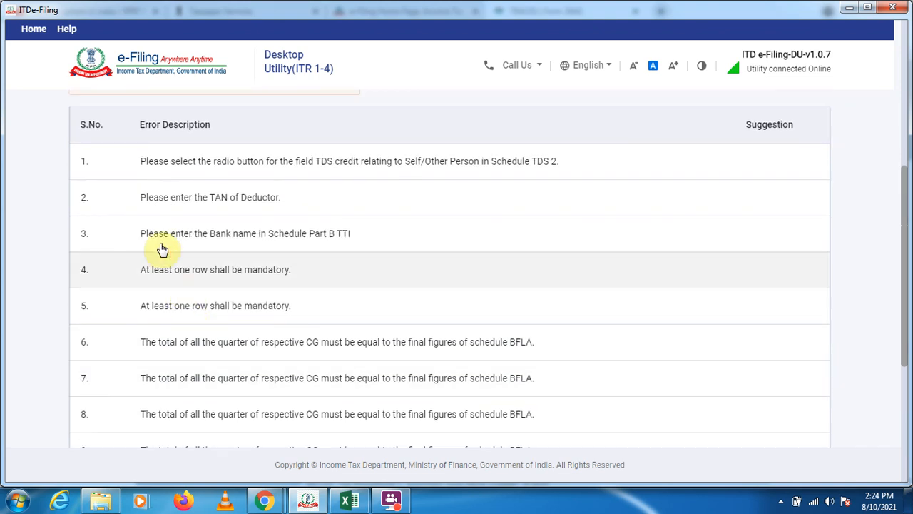
pyautogui.scroll(-2, 133, 428)
pyautogui.scroll(2, 191, 366)
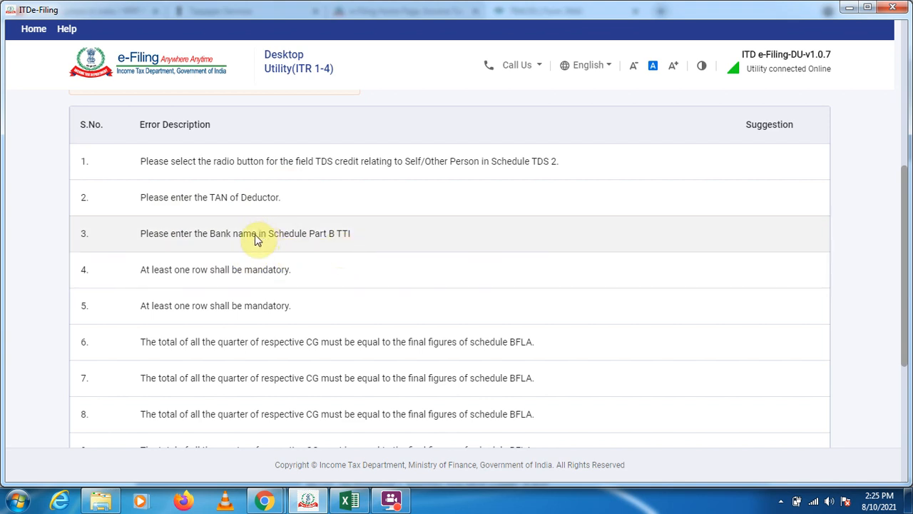
# Open the bank account entry behind the missing bank name error, examine its Name of the Bank field, and leave without saving.
pyautogui.click(226, 240)
pyautogui.click(146, 236)
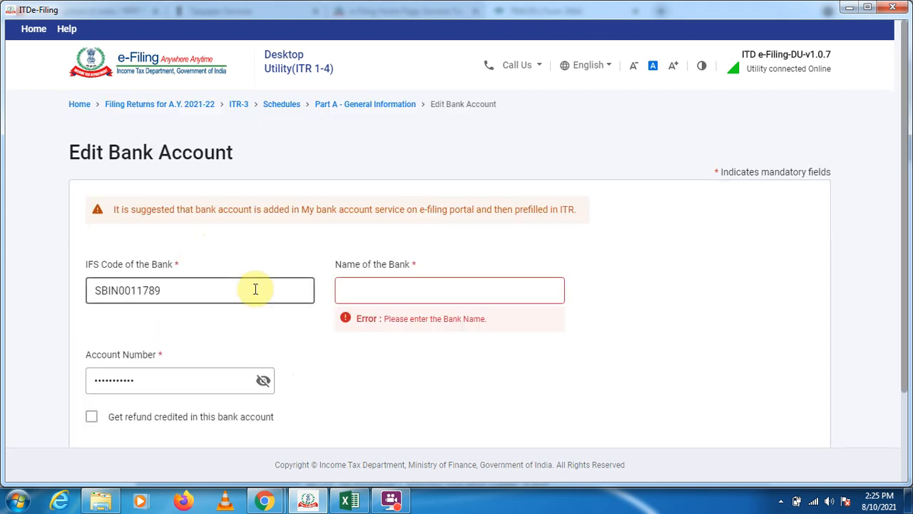
pyautogui.click(379, 299)
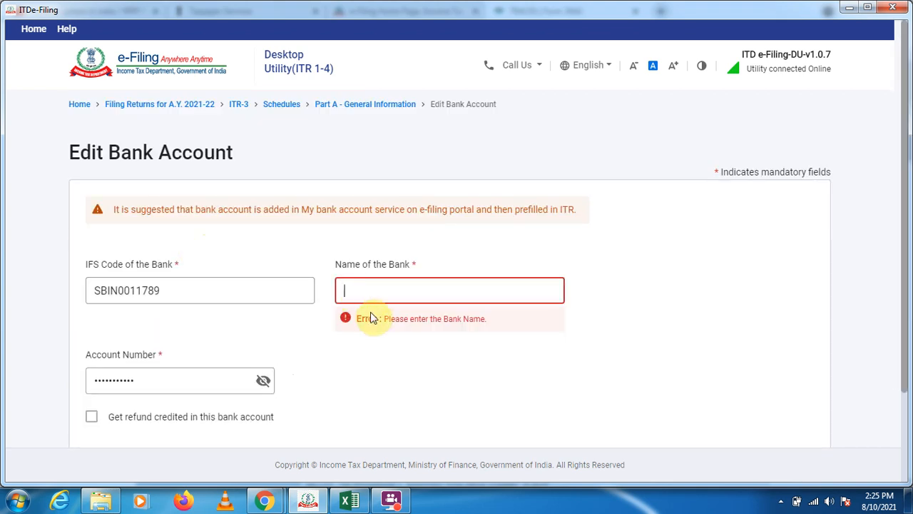
pyautogui.scroll(-3, 372, 317)
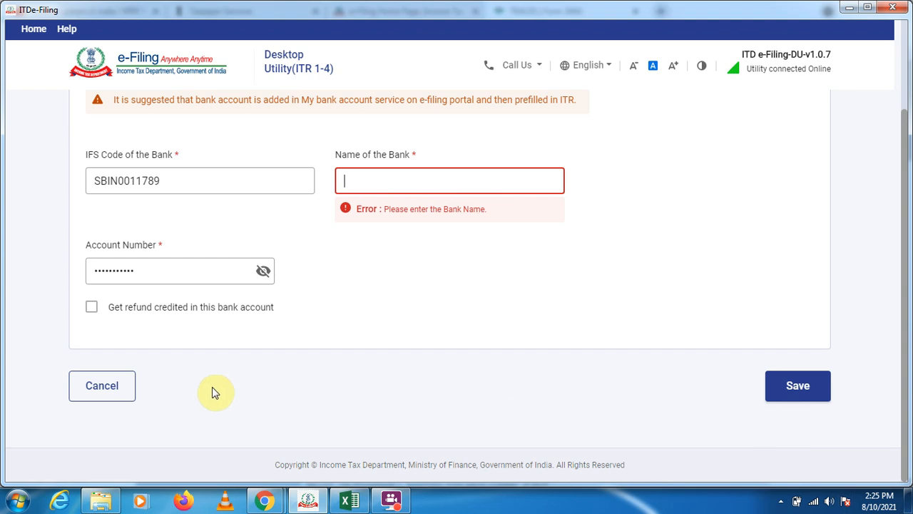
pyautogui.click(115, 388)
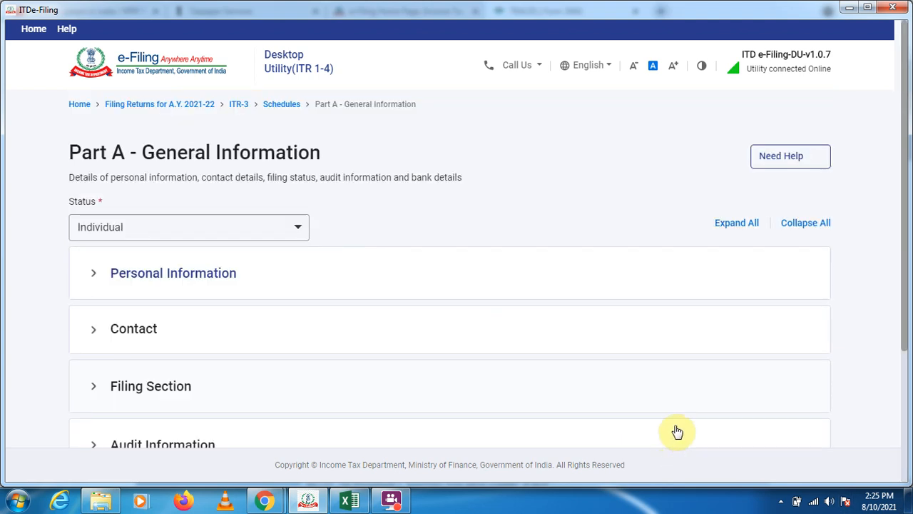
# Go back from Part A - General Information to the validation results and look through the error list and the options below it.
pyautogui.scroll(-3, 377, 357)
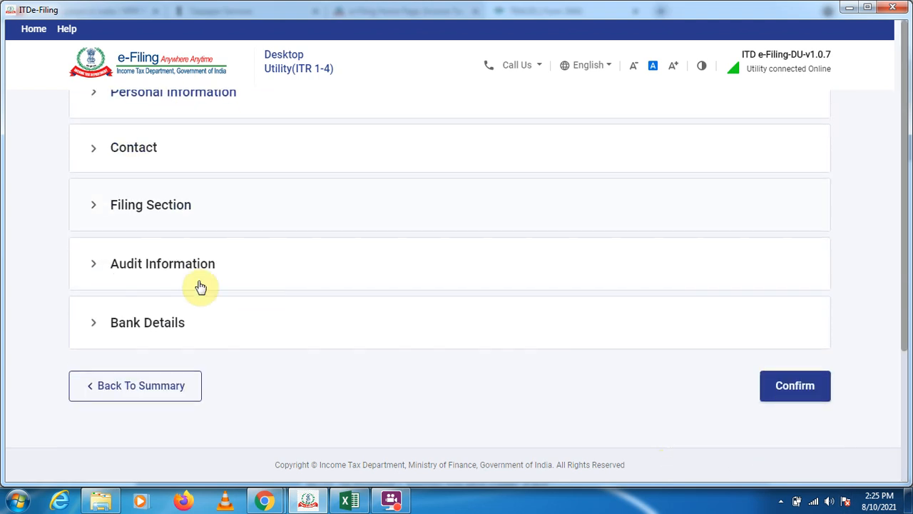
pyautogui.click(175, 386)
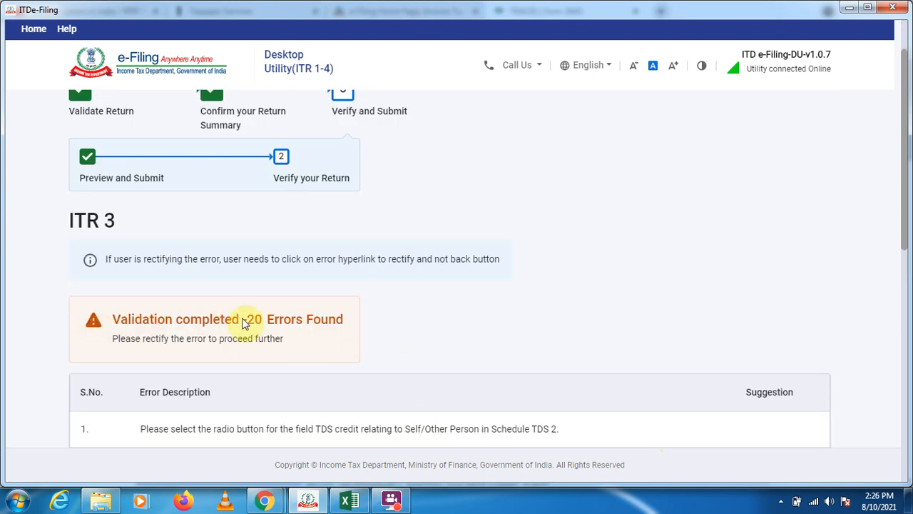
pyautogui.scroll(-7, 278, 303)
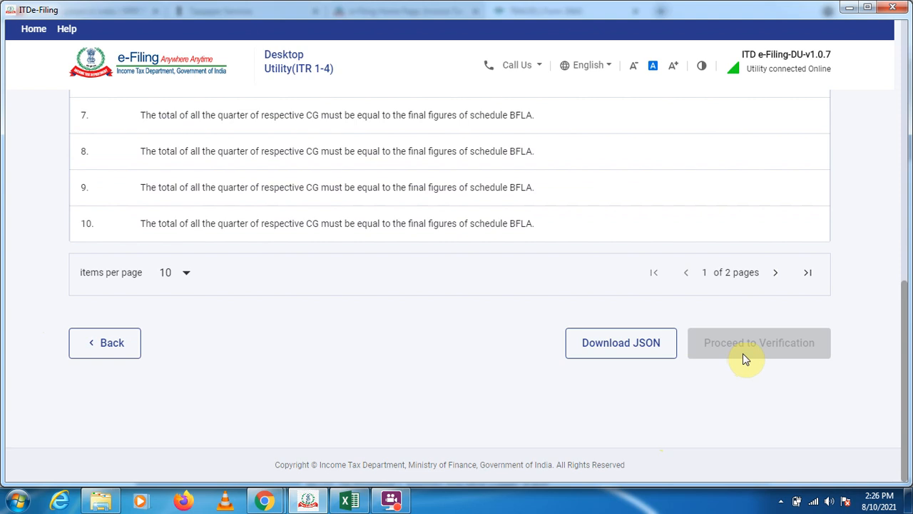
pyautogui.scroll(4, 330, 417)
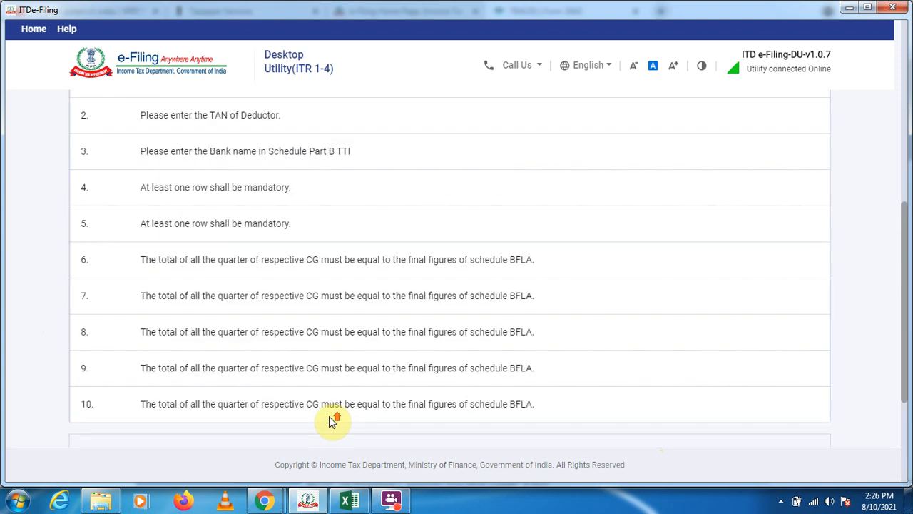